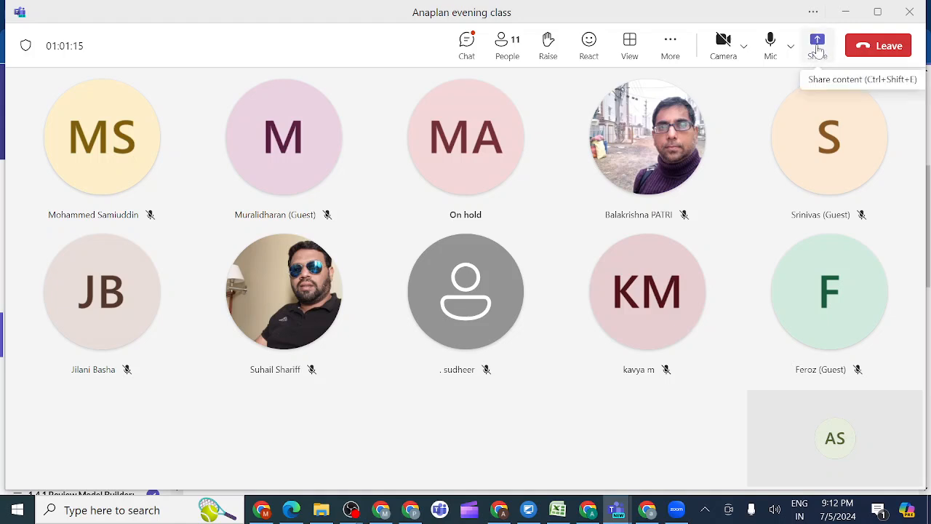
Share the entire screen with the meeting participants, with computer sound included
left_click(816, 42)
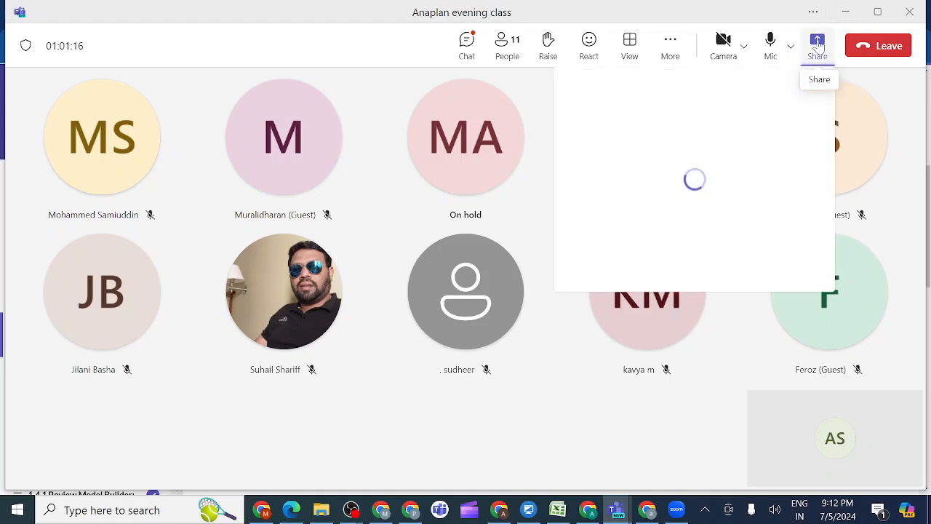
left_click(804, 104)
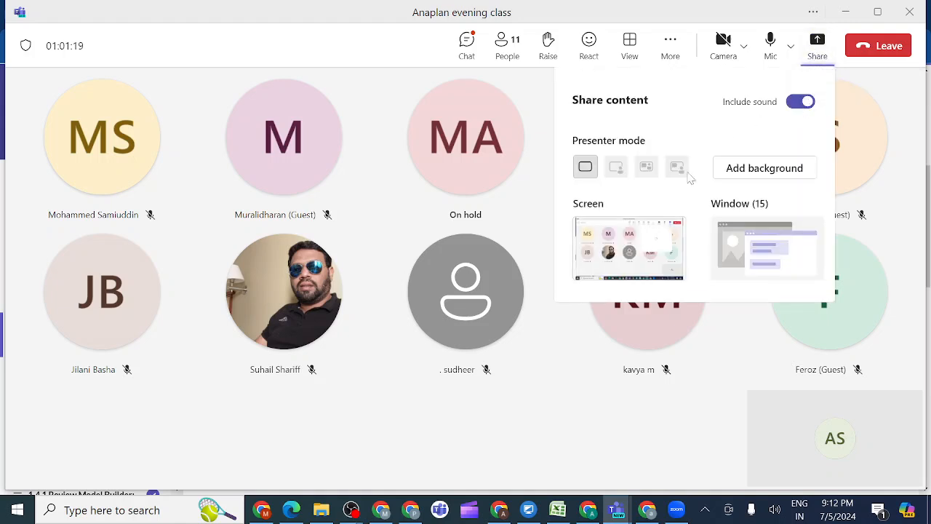
left_click(642, 245)
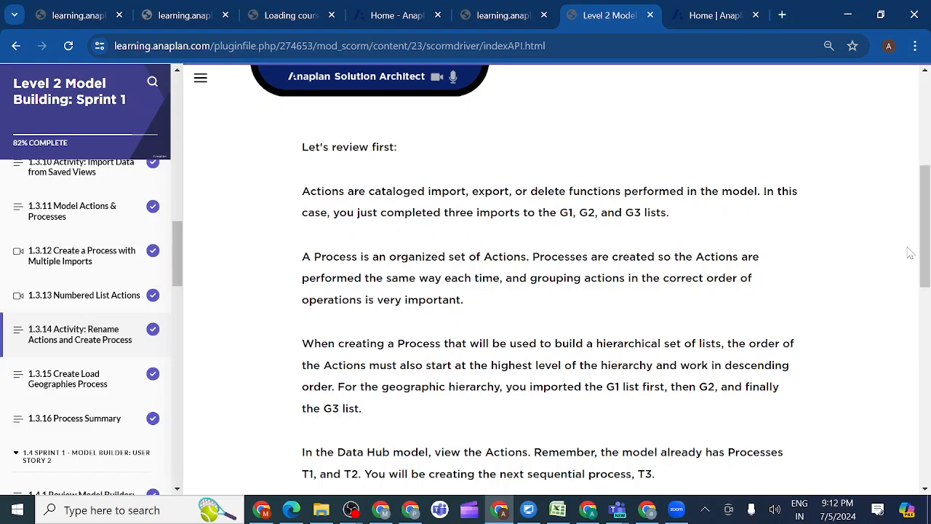
Review lesson 1.3.14 on renaming actions and creating a process, and open the Actions list of the first favorite Datahub model
left_click_drag(928, 251, 921, 152)
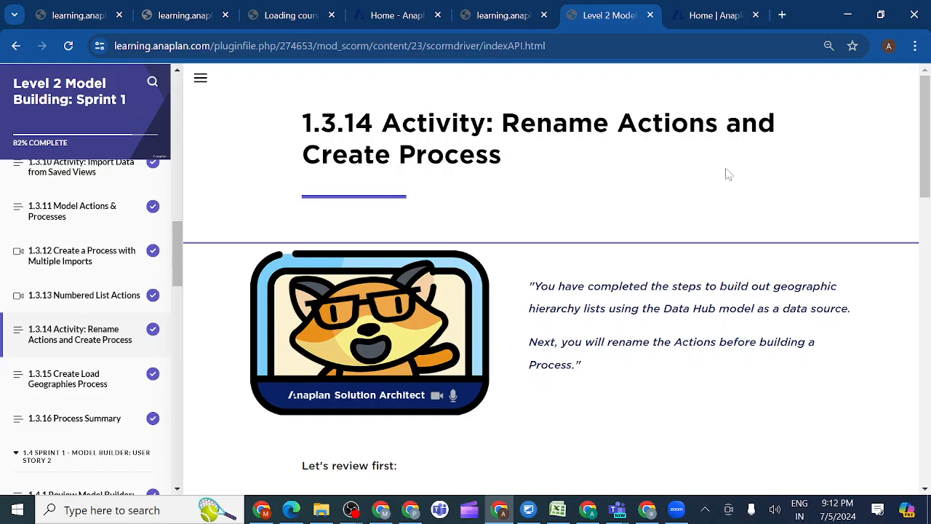
left_click_drag(921, 169, 927, 267)
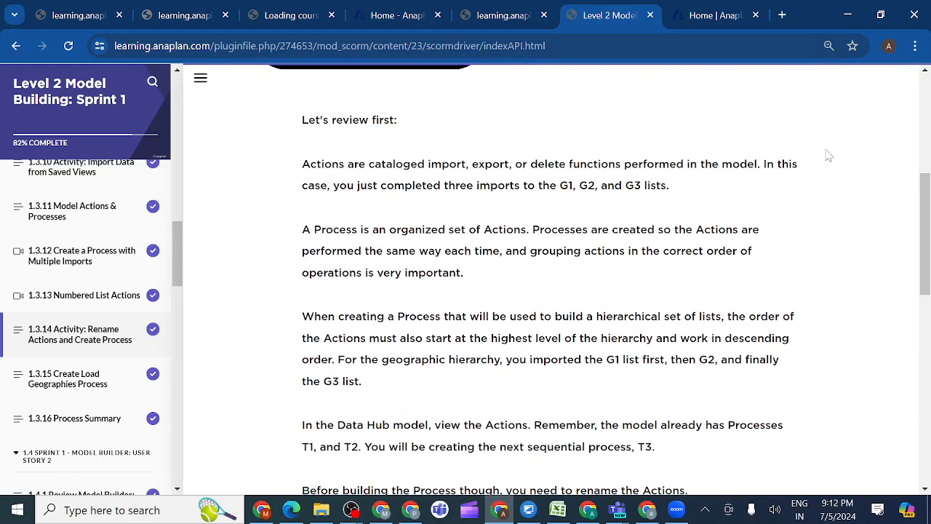
left_click(707, 16)
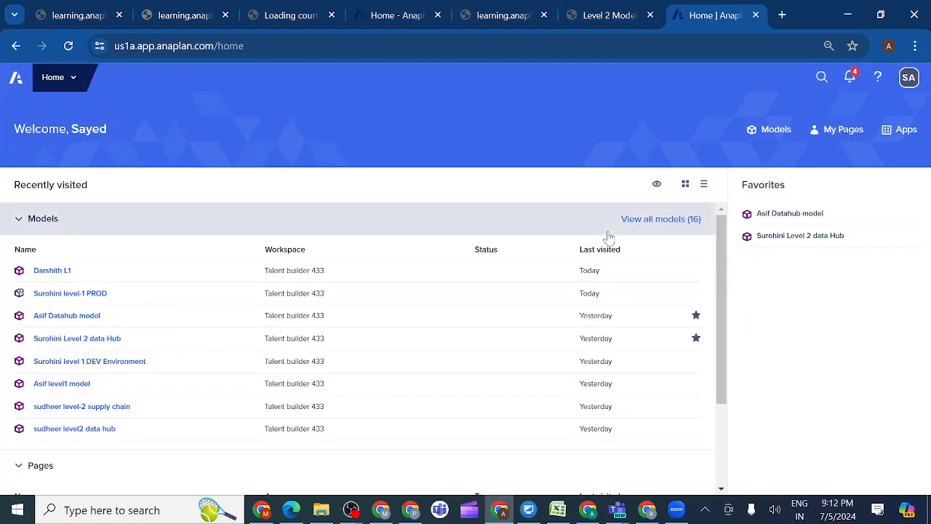
left_click(779, 222)
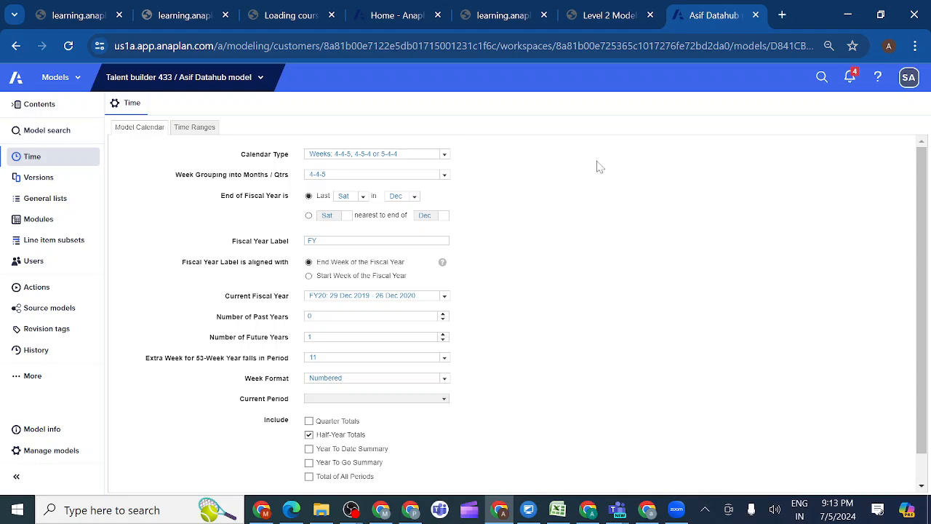
left_click(23, 384)
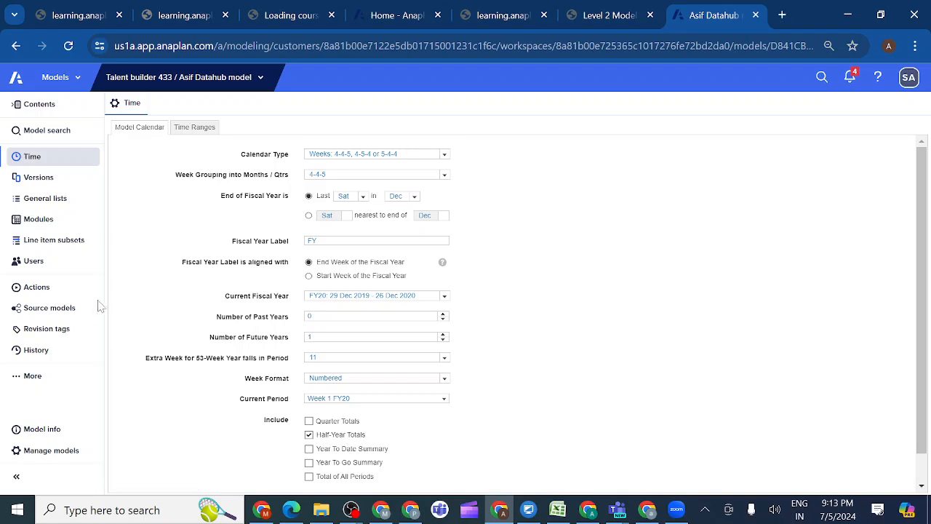
left_click(44, 288)
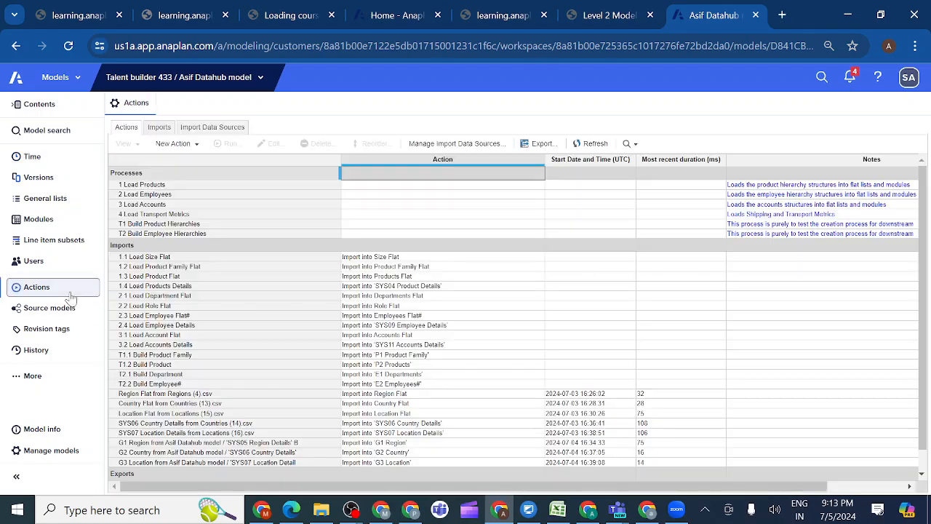
Examine which actions are selected in the T1 Build Product Hierarchies process, leaving the process unedited
left_click(172, 216)
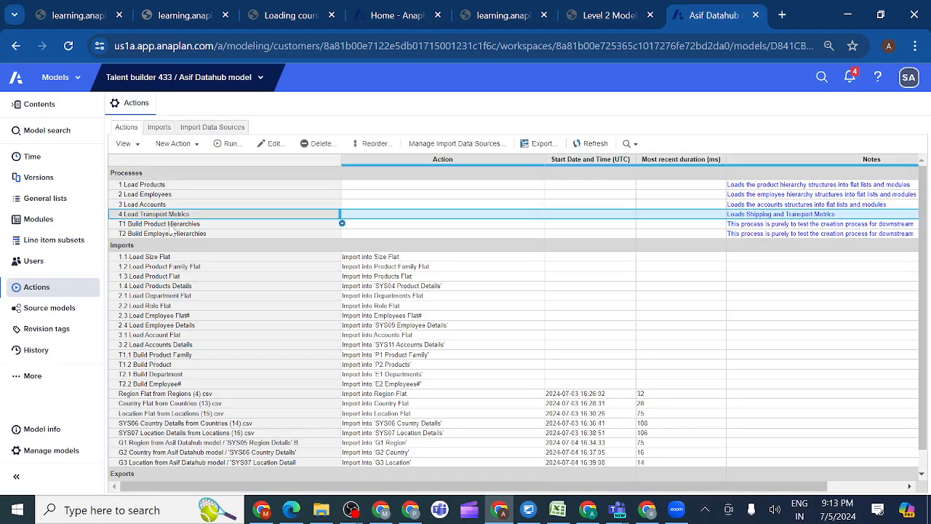
left_click(170, 225)
left_click(170, 204)
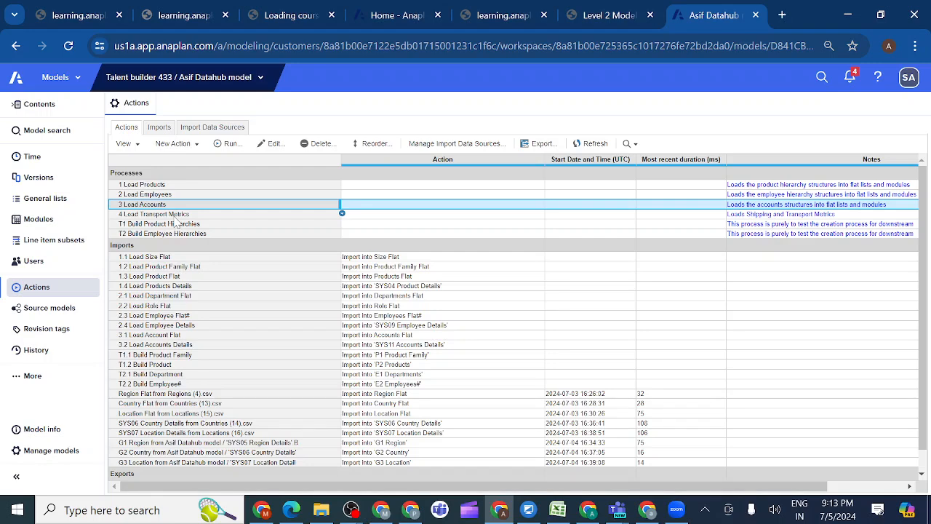
left_click(170, 225)
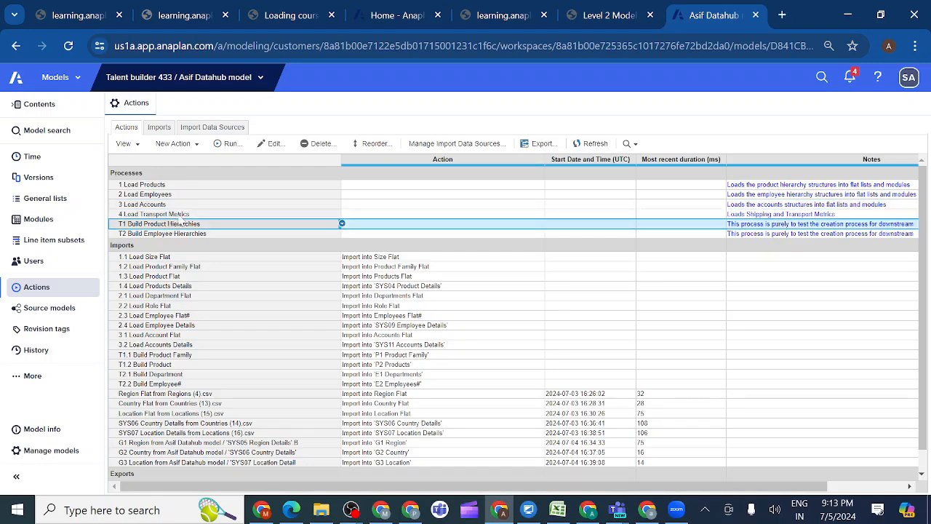
left_click(258, 148)
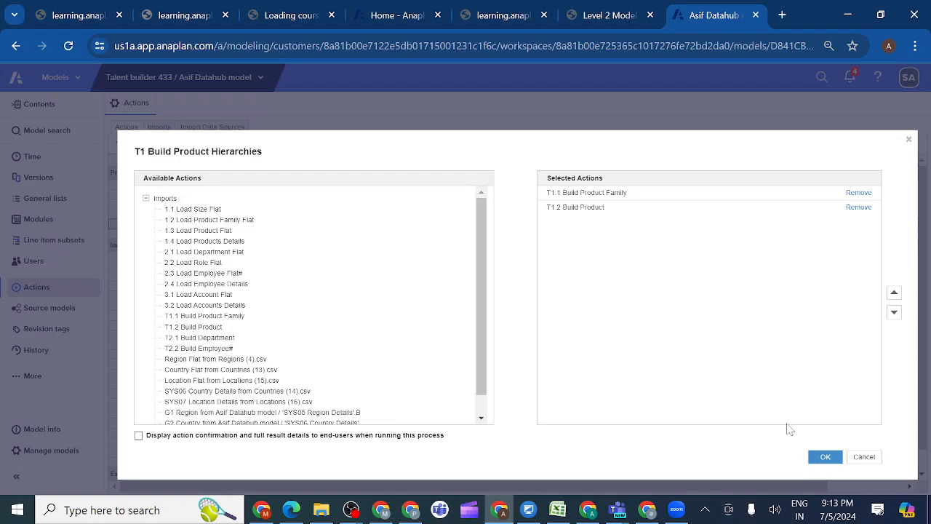
left_click(864, 460)
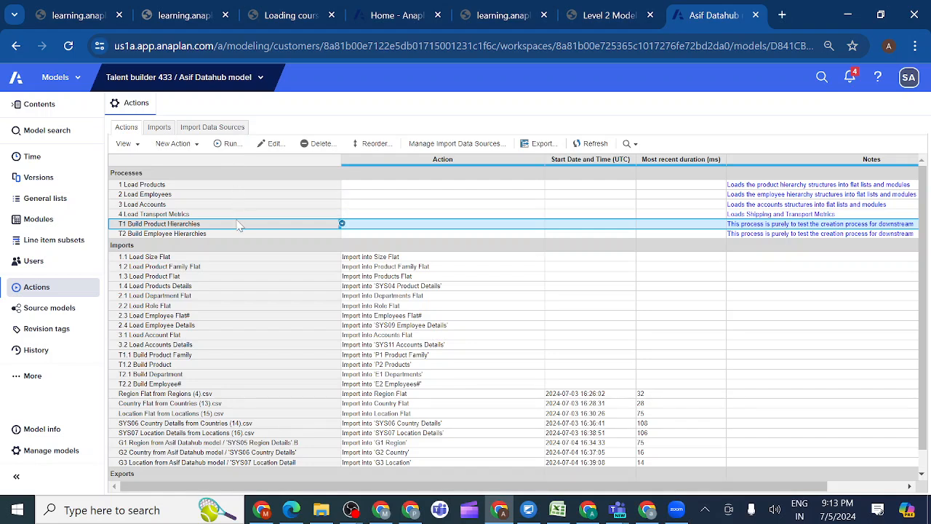
Check the order of the imports in the T1 Build Product Hierarchies process once more
left_click(208, 259)
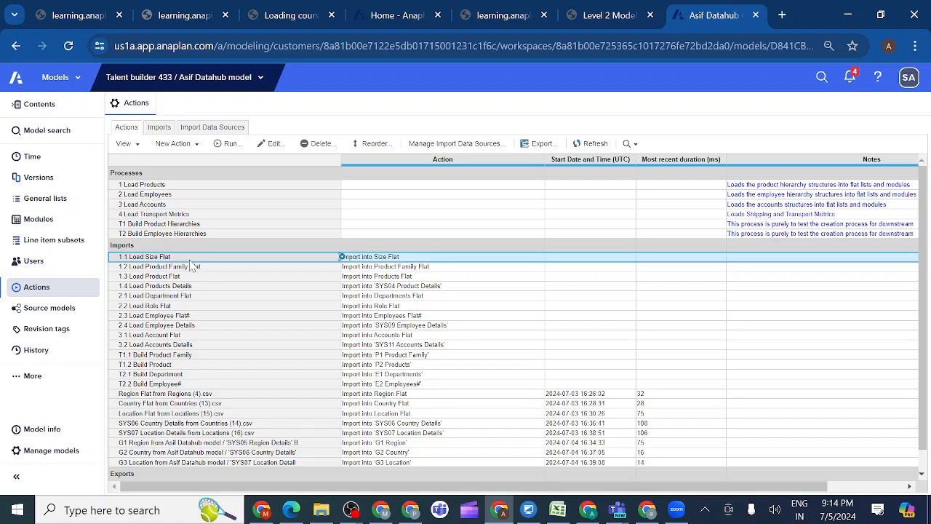
left_click(221, 235)
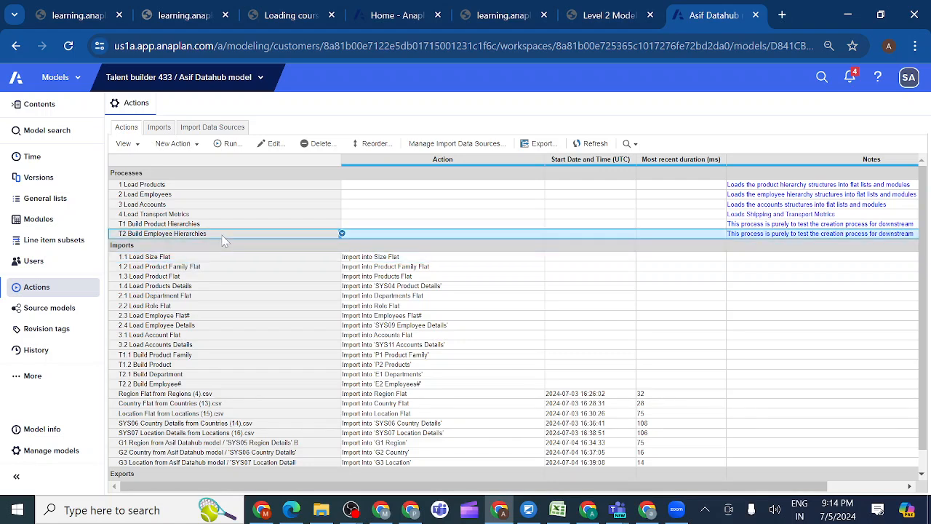
left_click(219, 224)
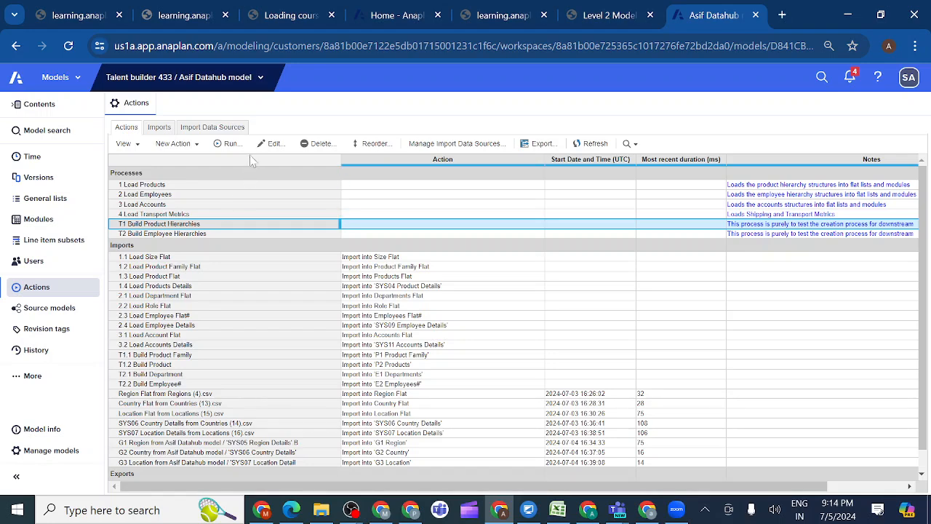
left_click(274, 144)
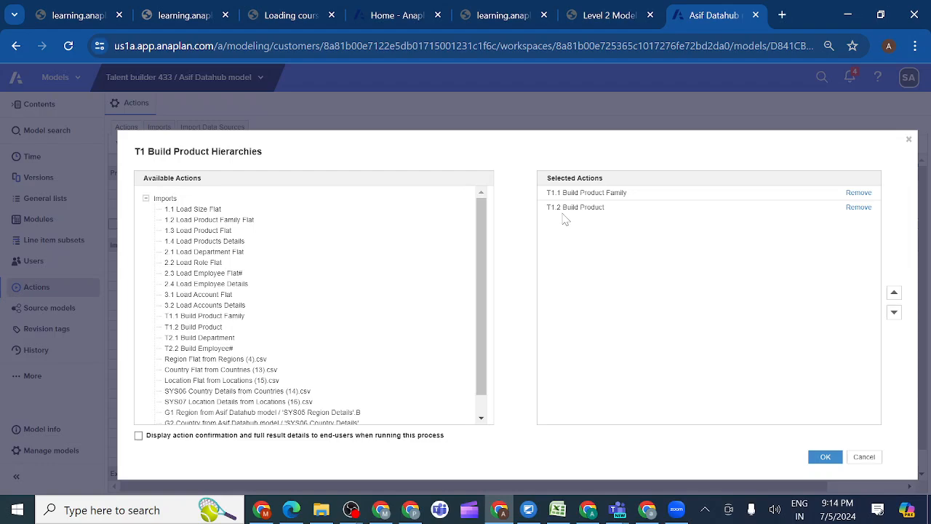
left_click(864, 458)
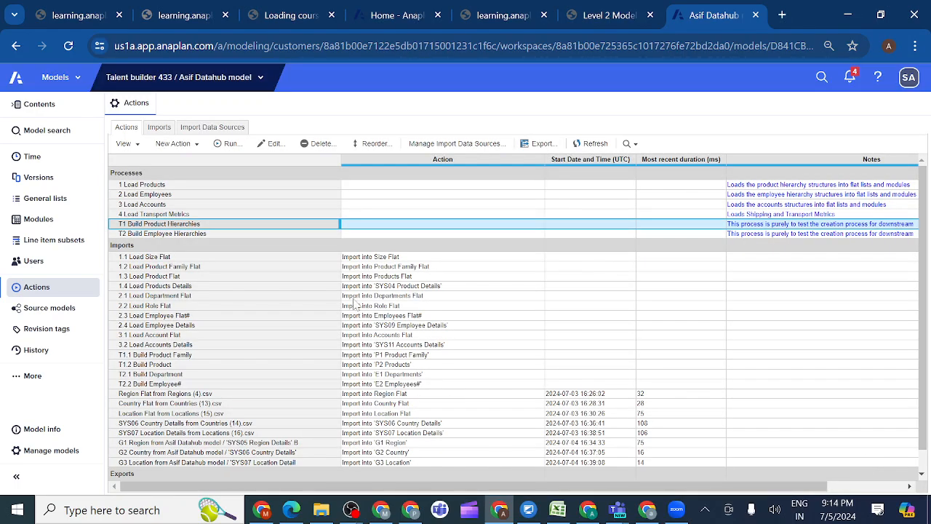
Try to delete the T1.1 Build Product Family import from the model's actions
left_click(146, 356)
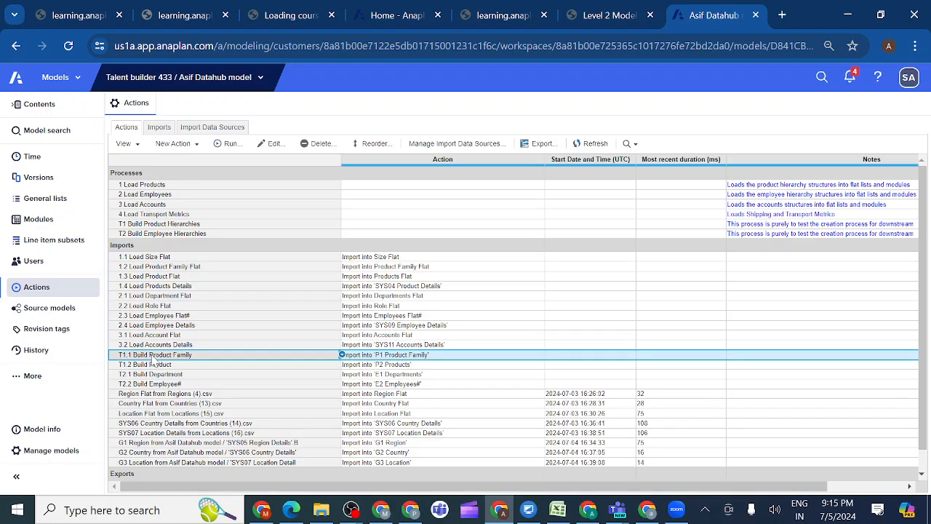
left_click(322, 145)
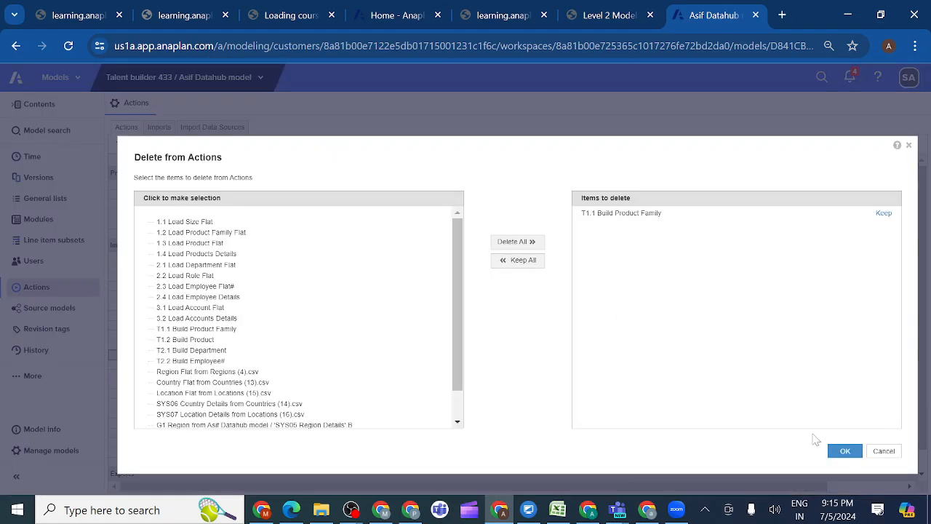
left_click(844, 450)
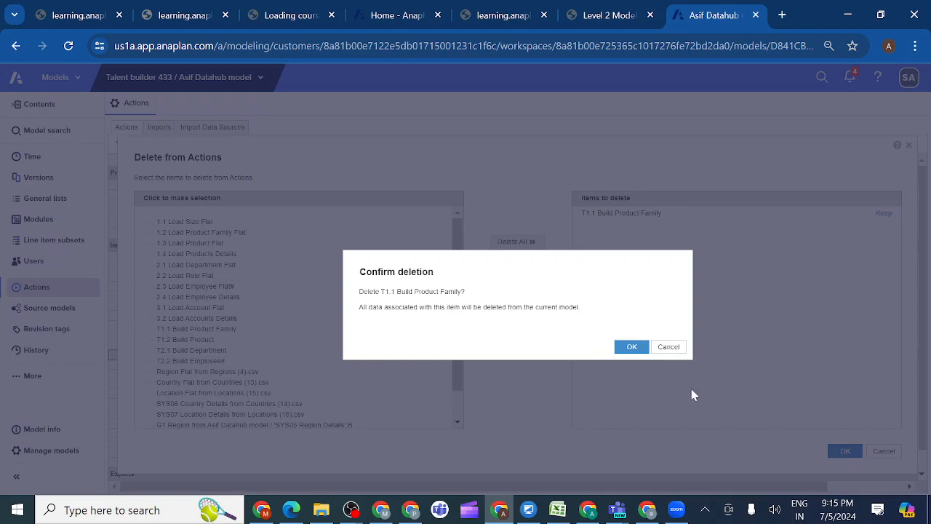
left_click(631, 348)
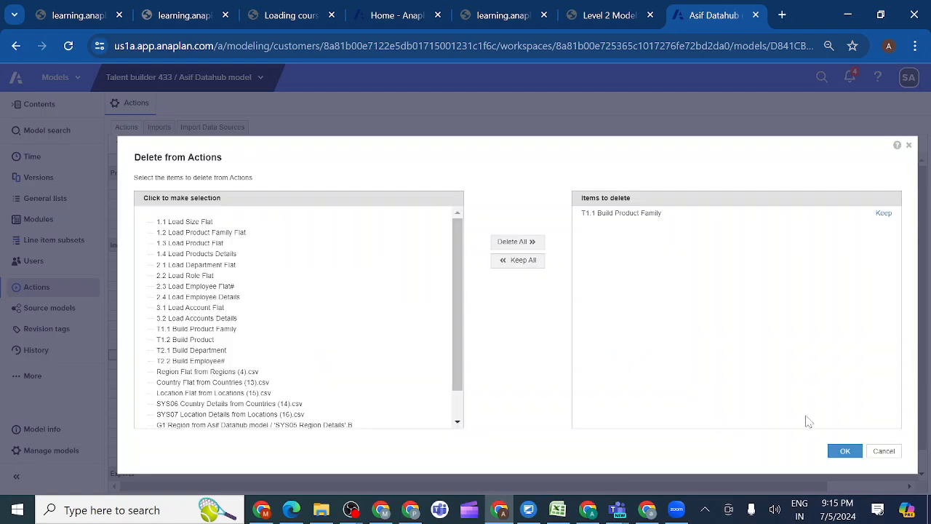
left_click(883, 452)
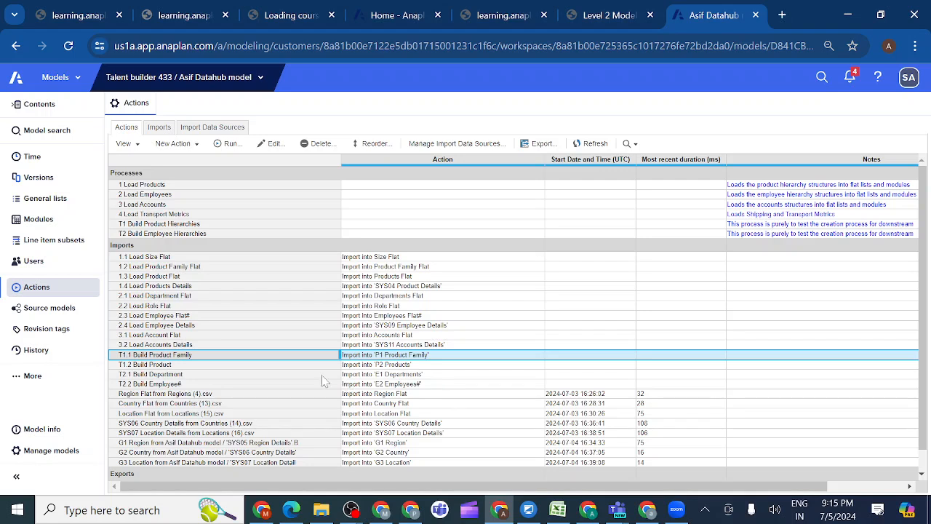
left_click(195, 226)
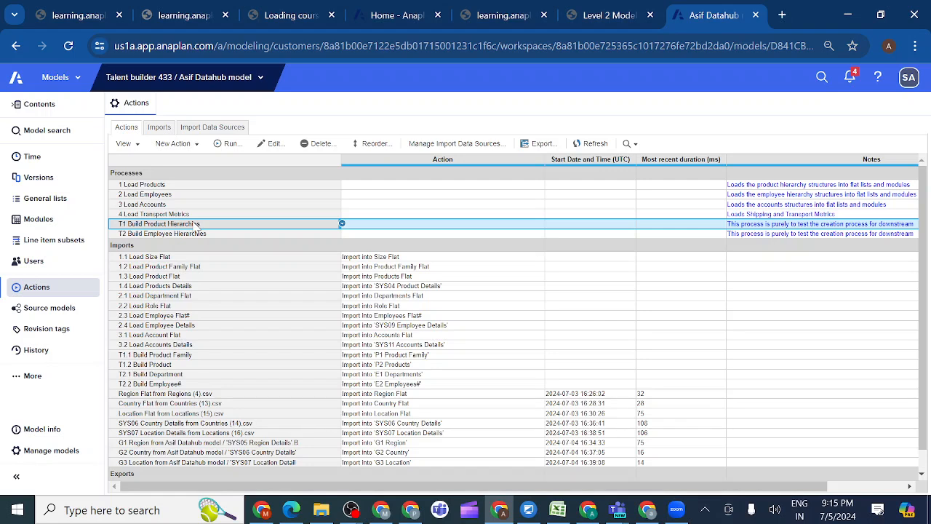
Publish the 1.1 Load Size Flat import to a new dashboard named with a first name, functional area Administration, and save the dashboard
left_click(174, 259)
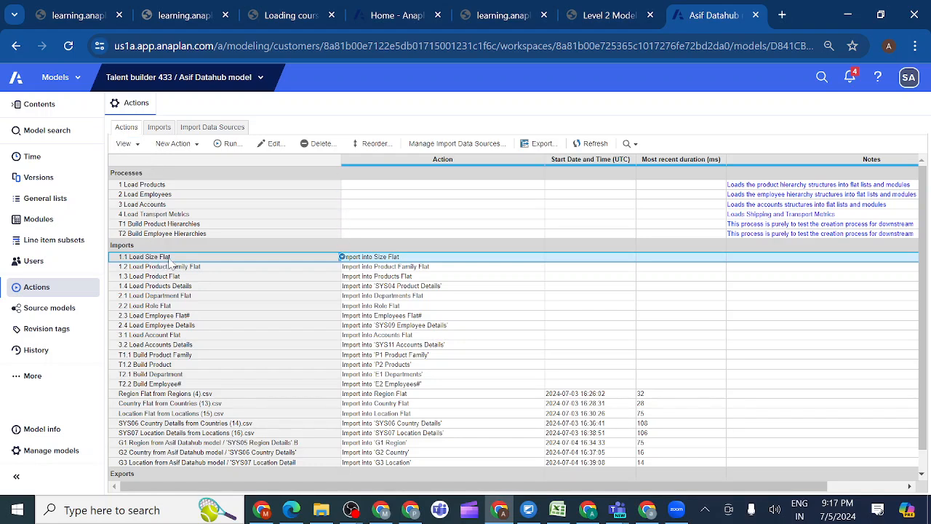
left_click(138, 146)
mouse_move(183, 162)
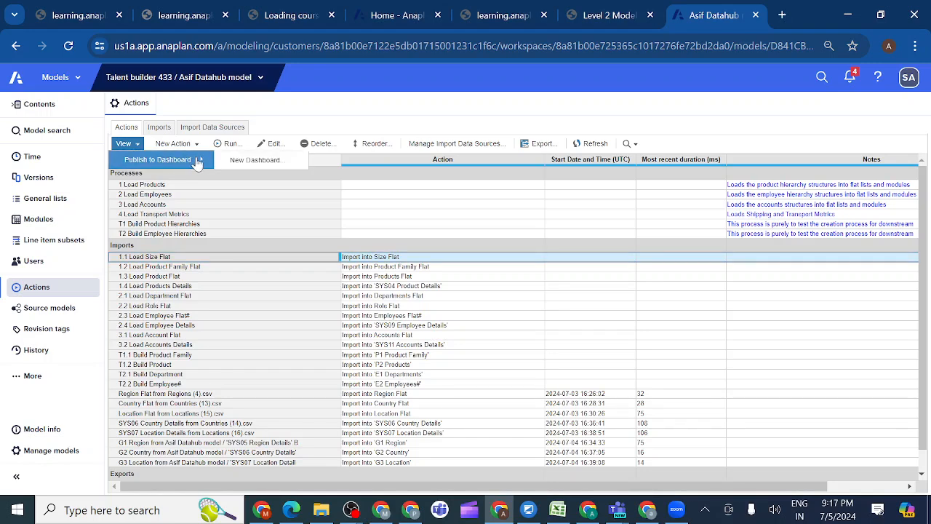
left_click(239, 168)
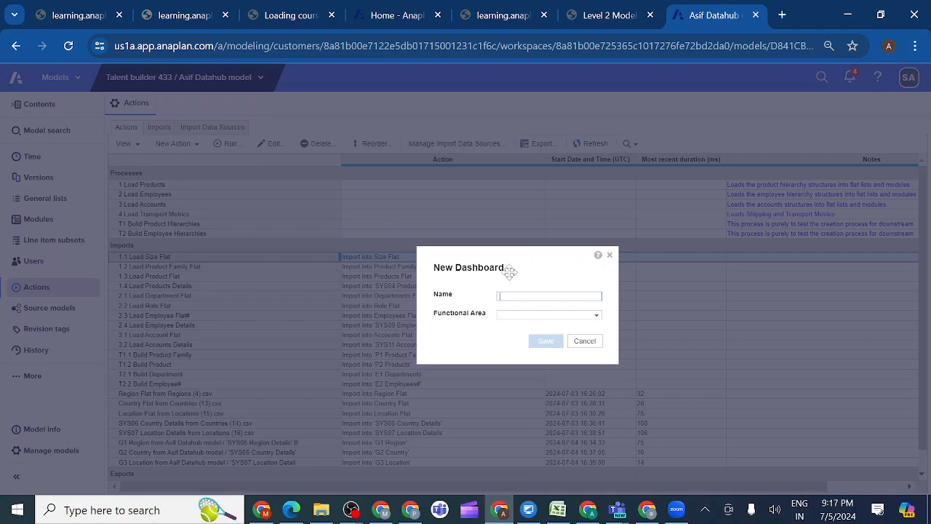
type("Asif")
left_click(597, 319)
left_click(597, 318)
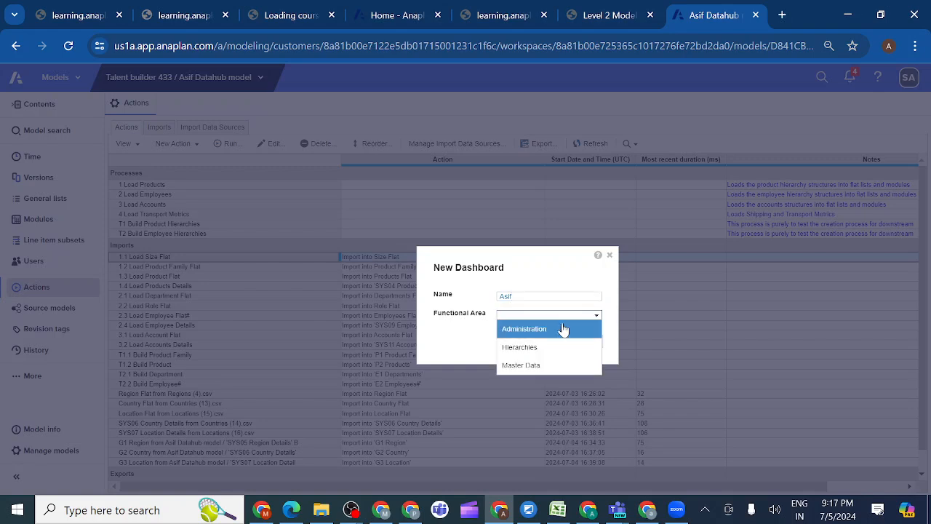
left_click(544, 328)
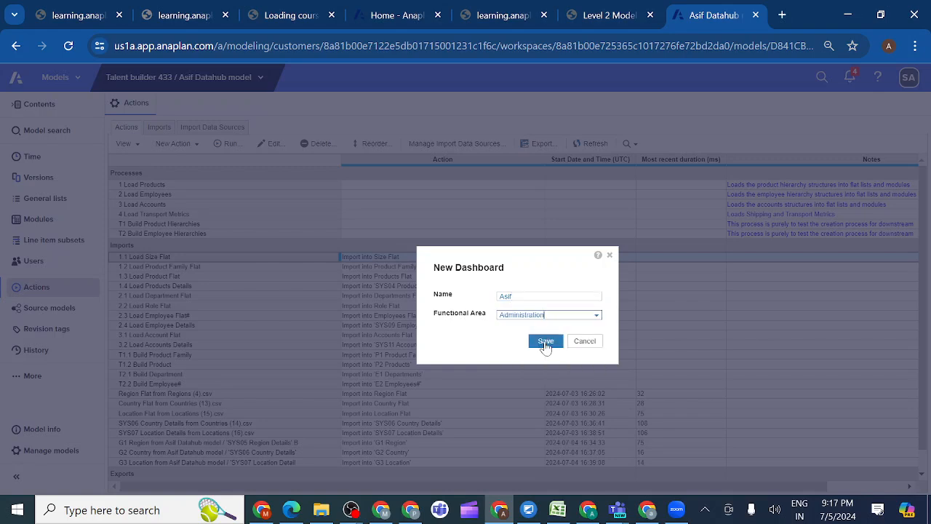
left_click(543, 341)
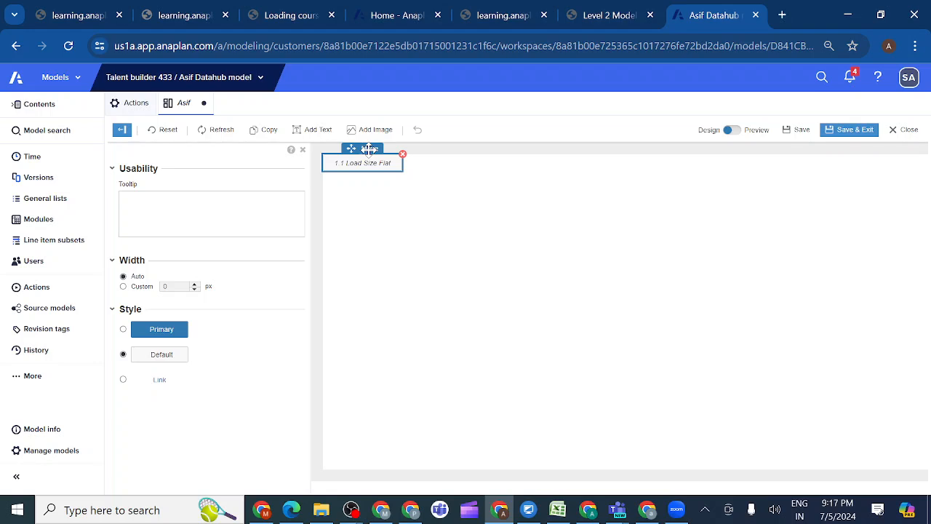
left_click_drag(369, 149, 631, 198)
left_click(856, 132)
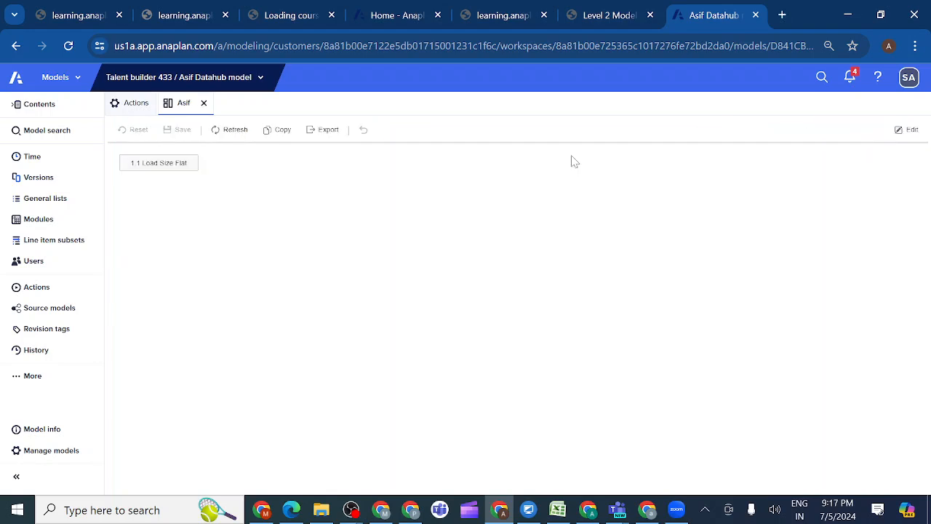
Examine the file upload prompt of the 1.1 Load Size Flat import from the dashboard, cancel the import and return to the model's actions
left_click(164, 165)
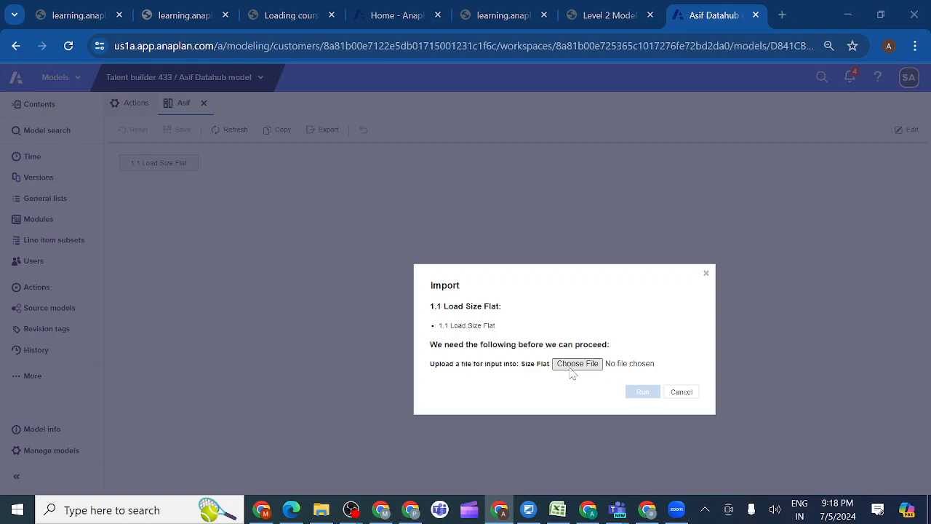
left_click(572, 368)
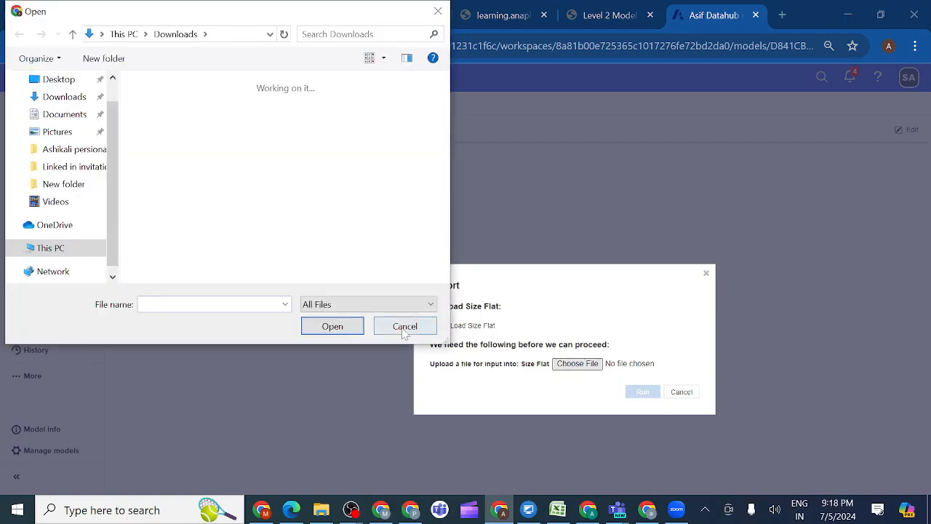
left_click(400, 327)
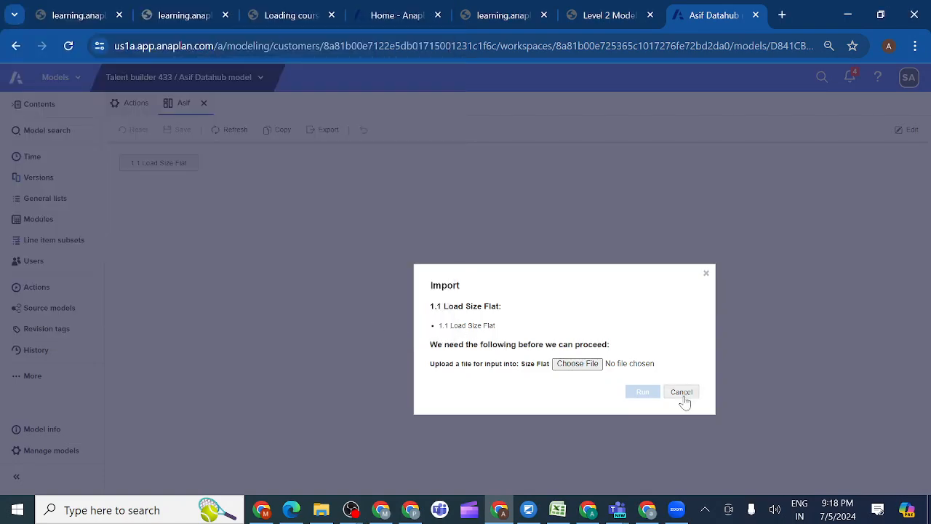
left_click(581, 366)
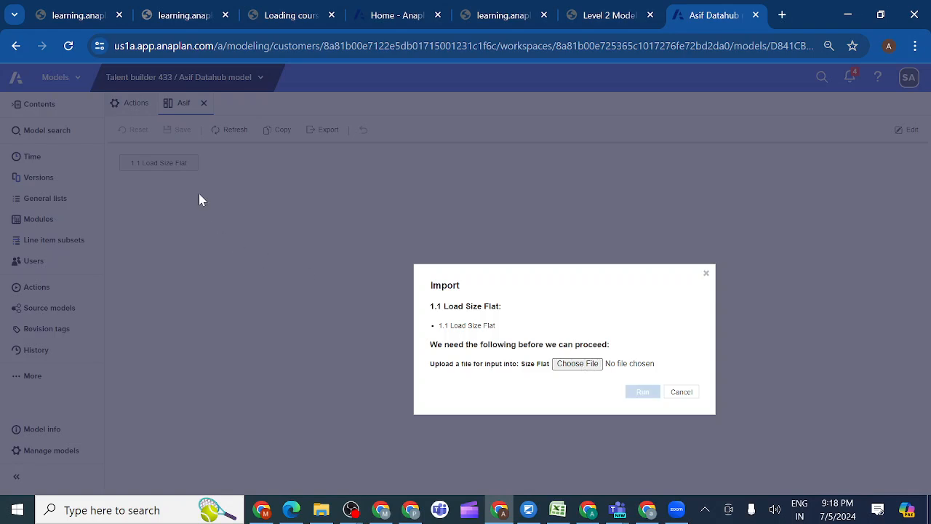
left_click(681, 392)
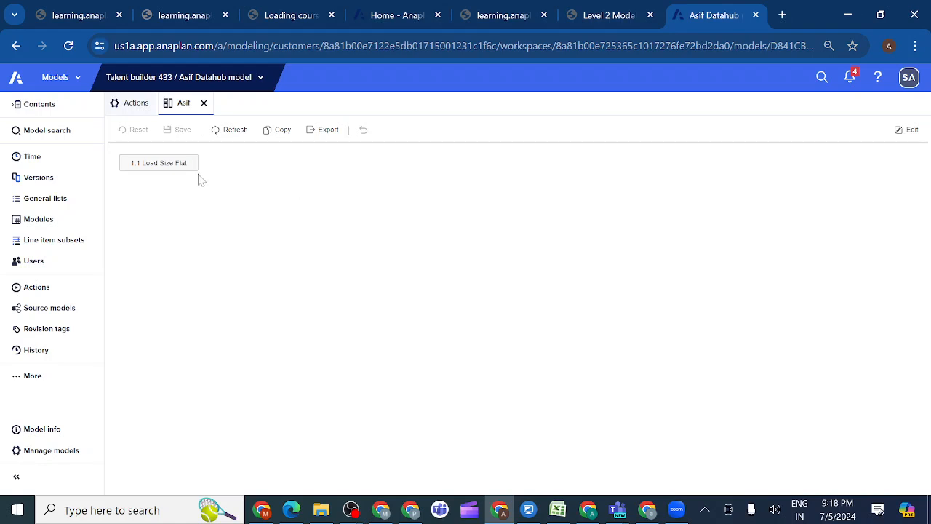
left_click(135, 107)
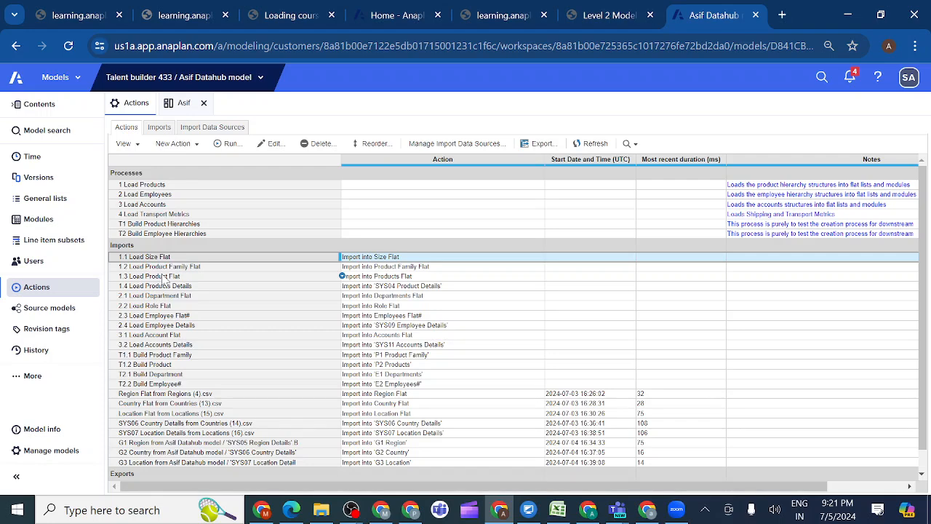
Switch to the Level 2 Model Building course and read activity 1.3.14 up to the table of action names in section 1.3.14.1
left_click(609, 20)
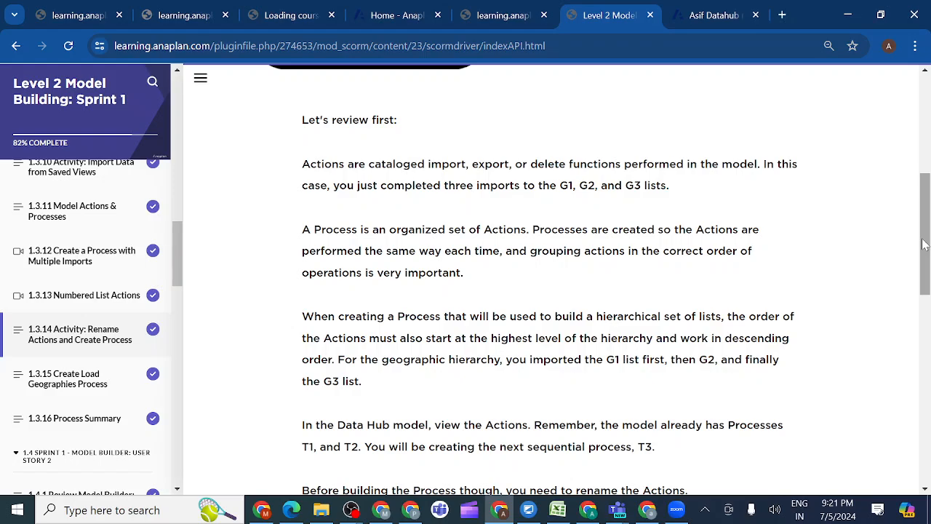
left_click_drag(924, 245, 928, 147)
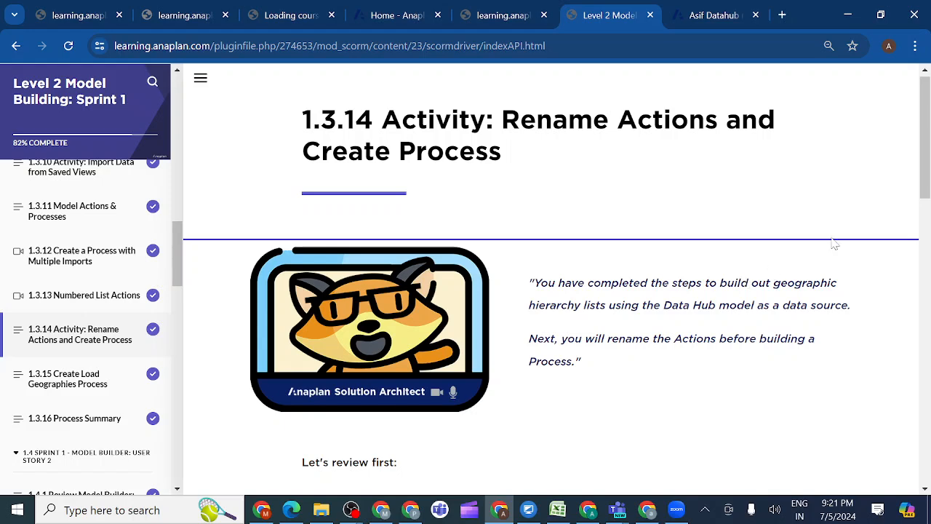
left_click_drag(923, 176, 926, 262)
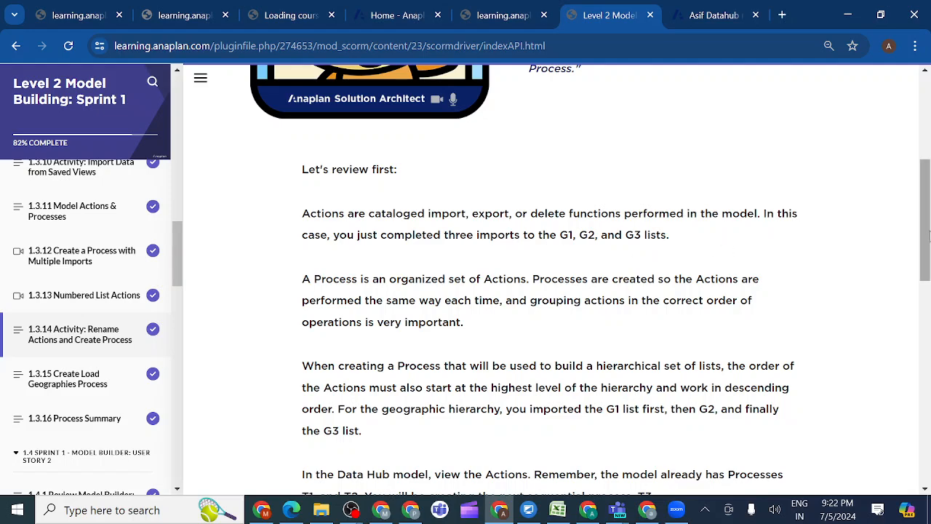
scroll(873, 255, "down", 2)
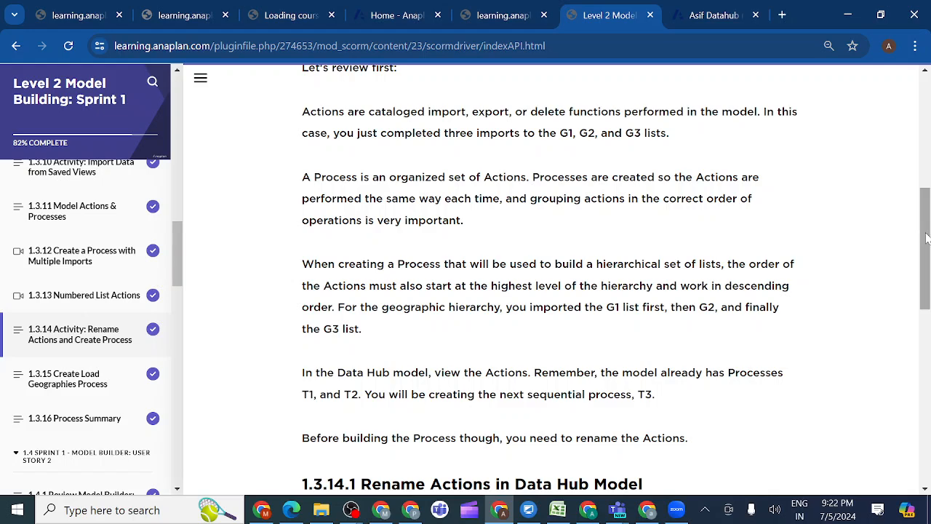
left_click_drag(927, 238, 927, 259)
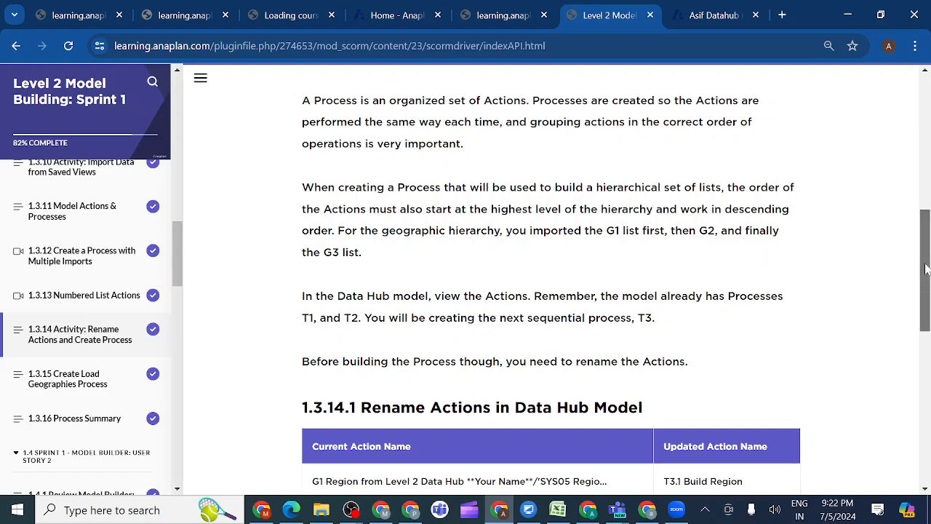
left_click_drag(924, 271, 927, 295)
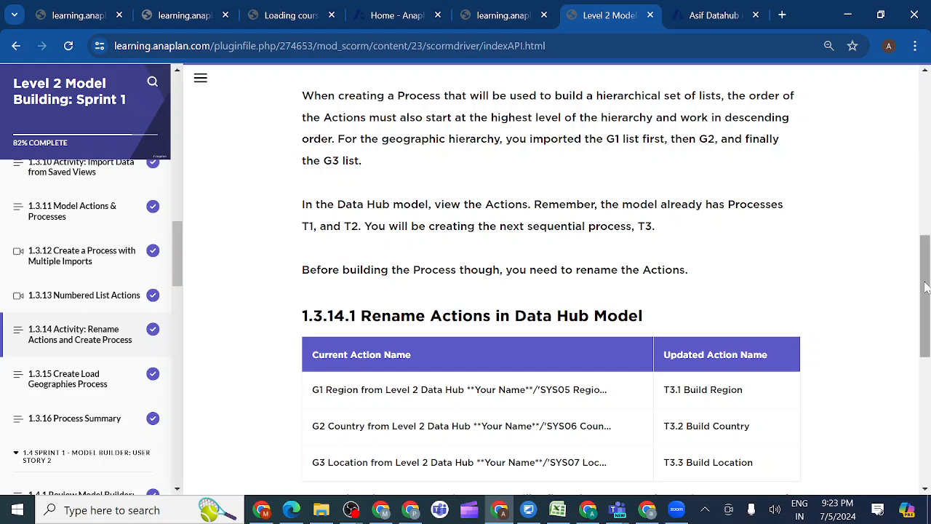
scroll(926, 287, "down", 1)
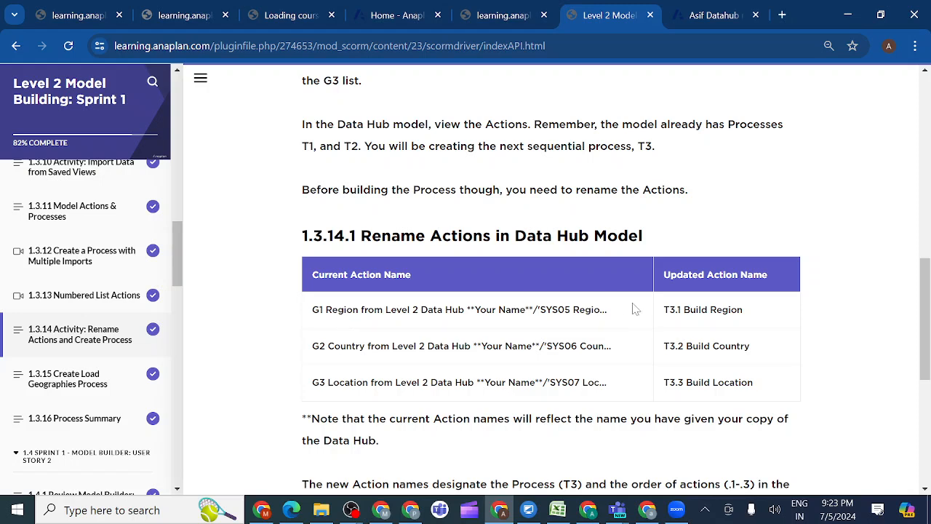
Take the updated name from the course's rename table and rename the G1 Region import in the Data Hub model to T3.1 Build Region
left_click_drag(744, 310, 664, 310)
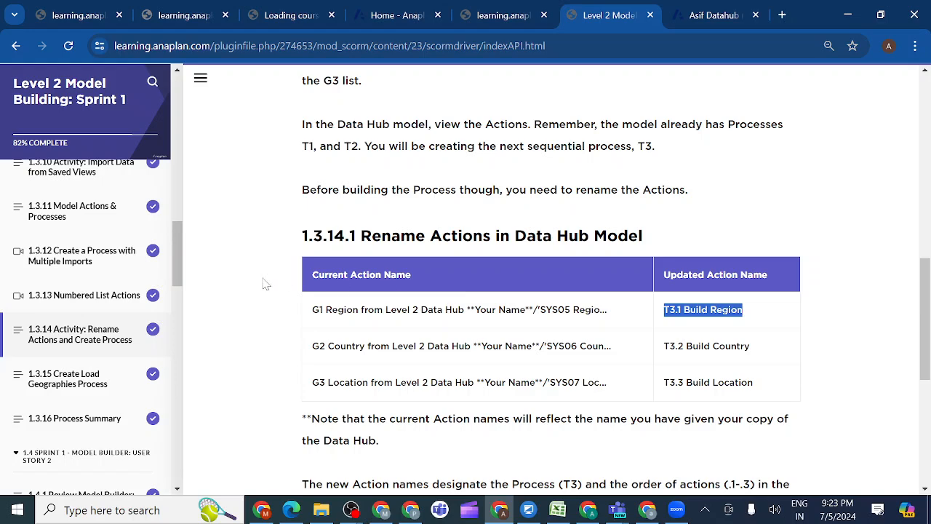
left_click_drag(182, 266, 186, 319)
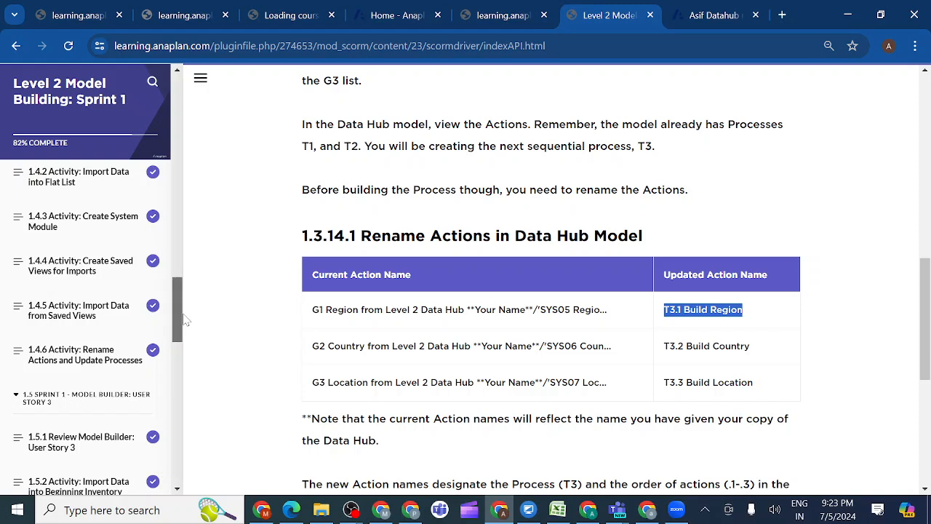
left_click_drag(186, 320, 180, 277)
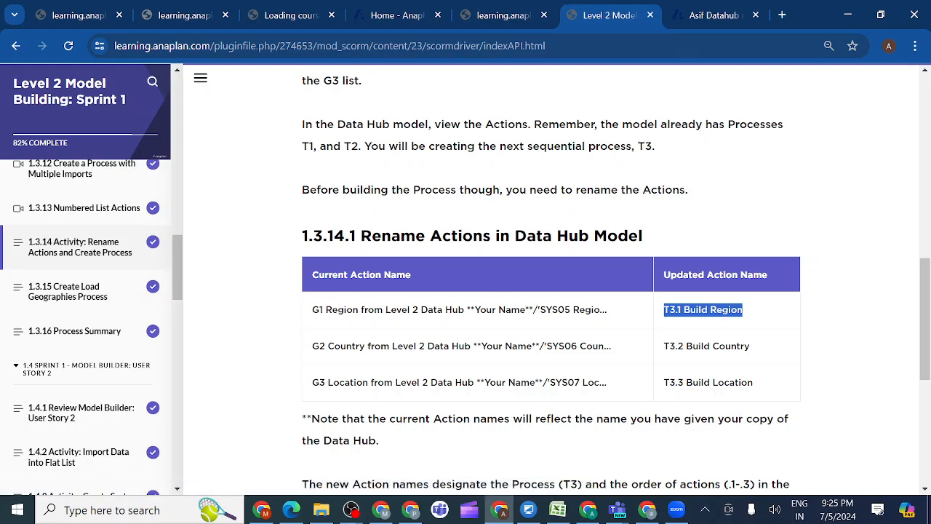
left_click(704, 13)
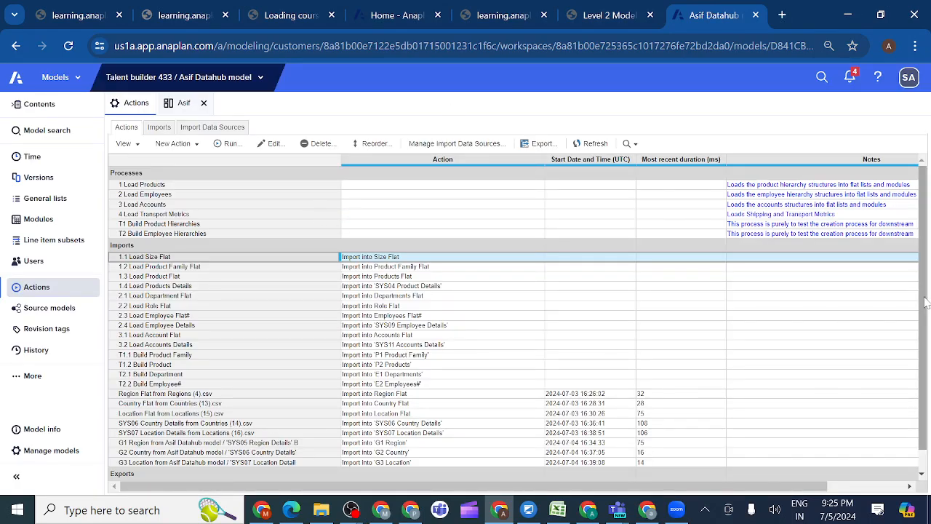
scroll(925, 302, "down", 1)
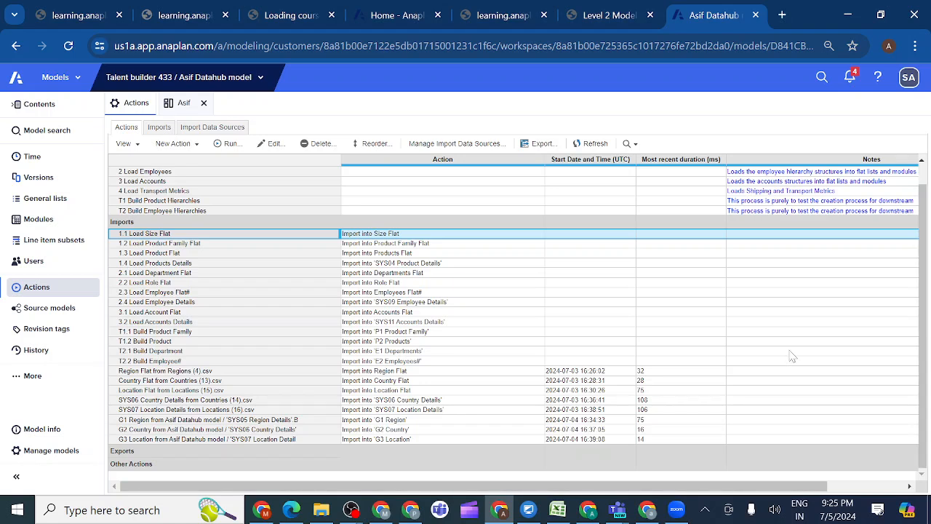
left_click(348, 421)
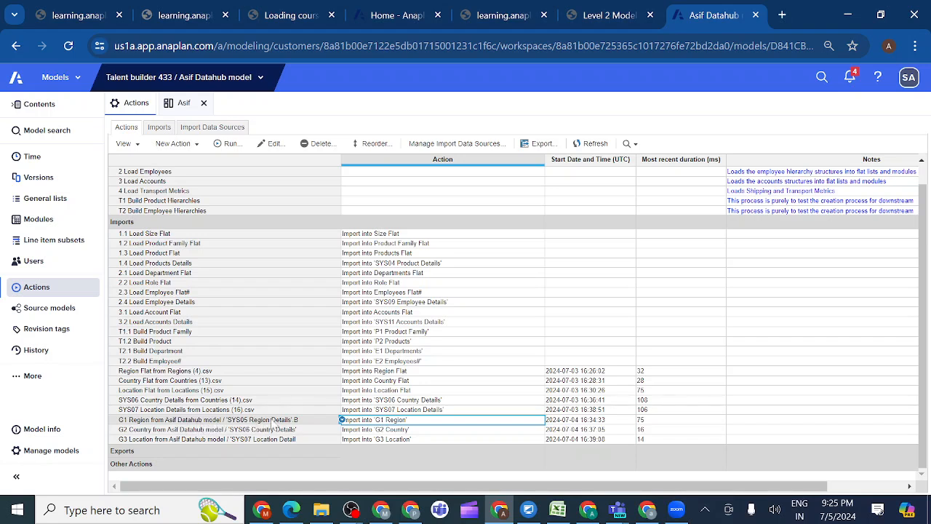
left_click(308, 423)
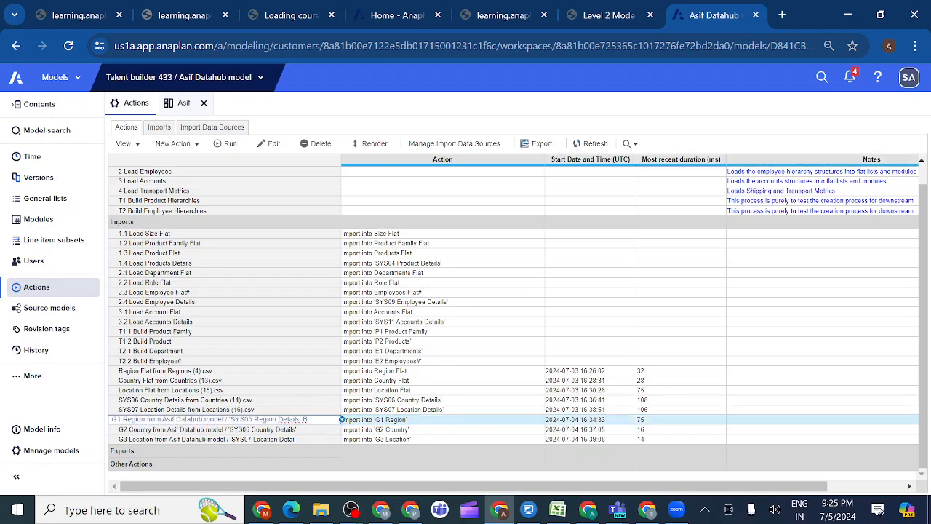
key("BackSpace")
key("BackSpace")
key("BackSpace")
key("BackSpace")
key("BackSpace")
key("BackSpace")
key("BackSpace")
key("BackSpace")
key("BackSpace")
key("BackSpace")
key("BackSpace")
key("BackSpace")
key("BackSpace")
key("BackSpace")
key("BackSpace")
key("BackSpace")
key("BackSpace")
key("BackSpace")
key("BackSpace")
key("BackSpace")
key("BackSpace")
key("BackSpace")
key("BackSpace")
key("BackSpace")
key("BackSpace")
key("BackSpace")
key("BackSpace")
key("BackSpace")
key("BackSpace")
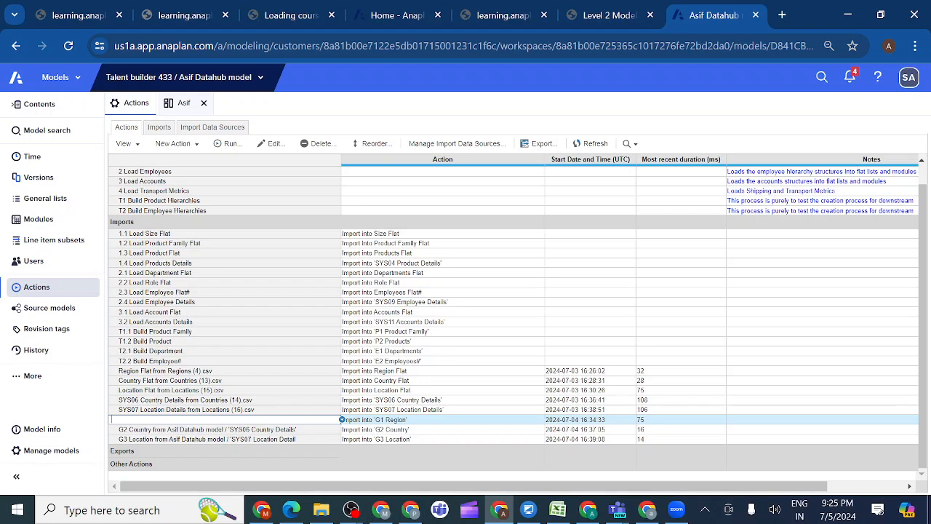
type("T3.1 Build Region")
left_click(175, 432)
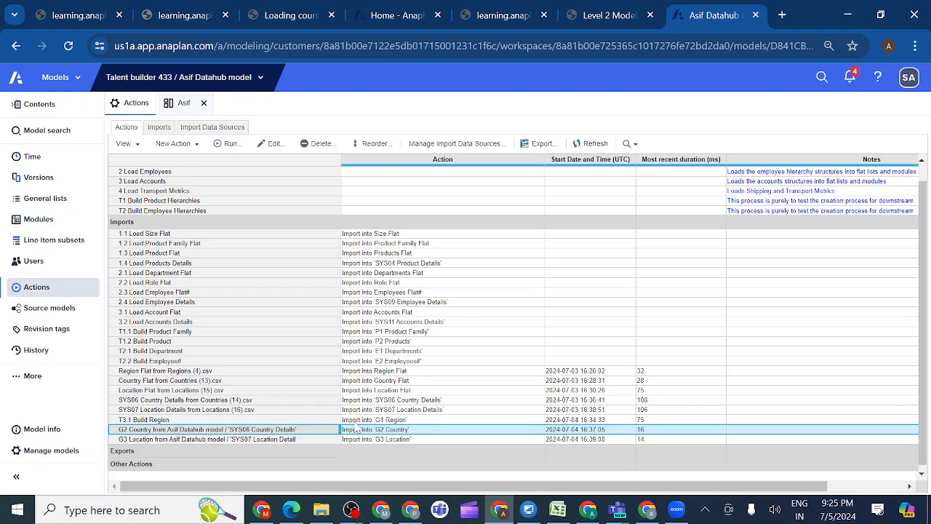
Check the hierarchy of the G1, G2 and G3 lists in the model's general lists and return to the actions
key("Up")
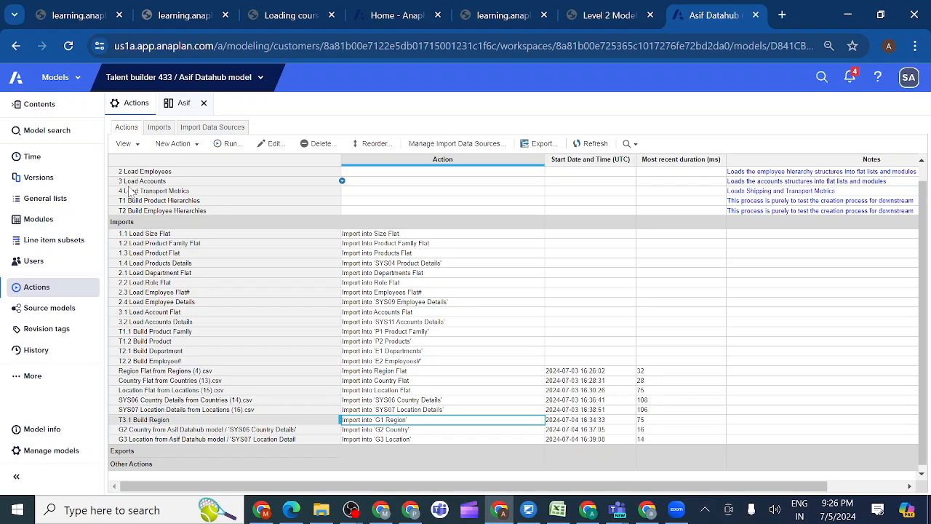
left_click(73, 203)
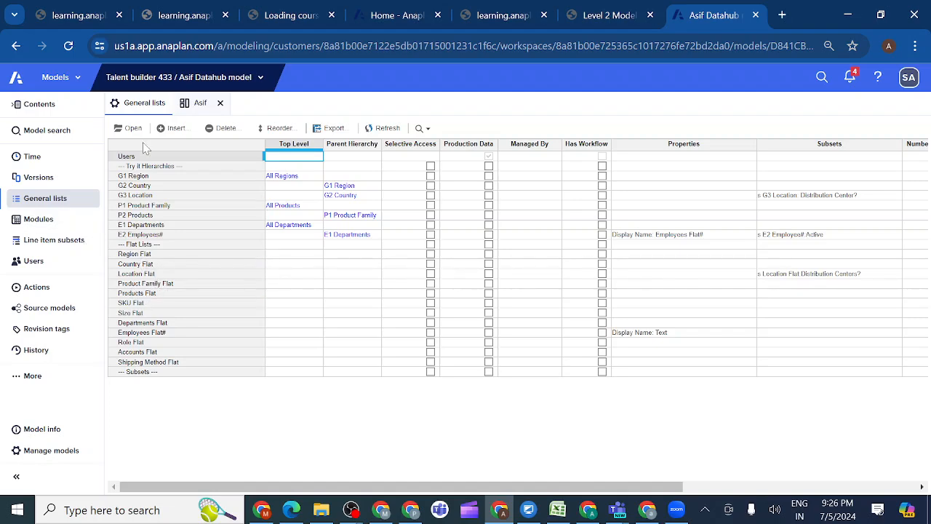
left_click(40, 287)
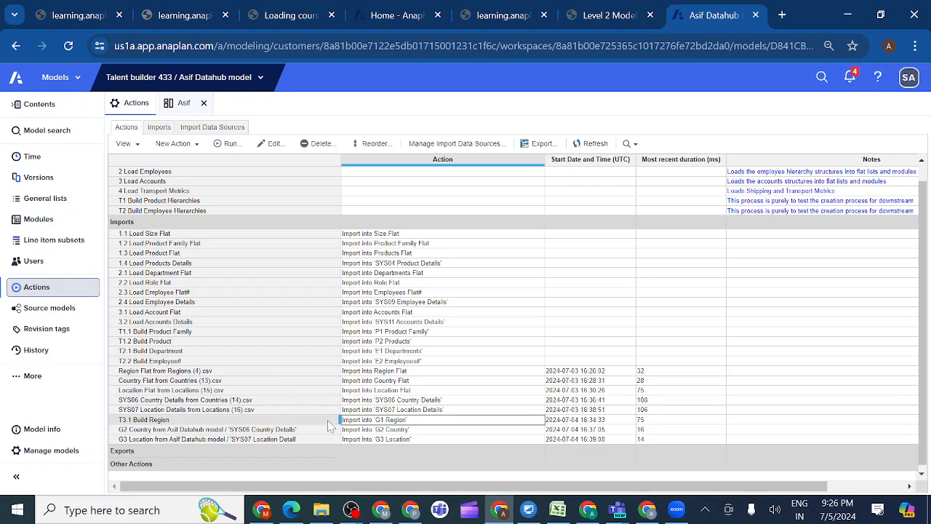
Copy the updated name from the course's rename table and rename the G2 Country import in the Data Hub model to T3.2 Build Country
left_click(616, 20)
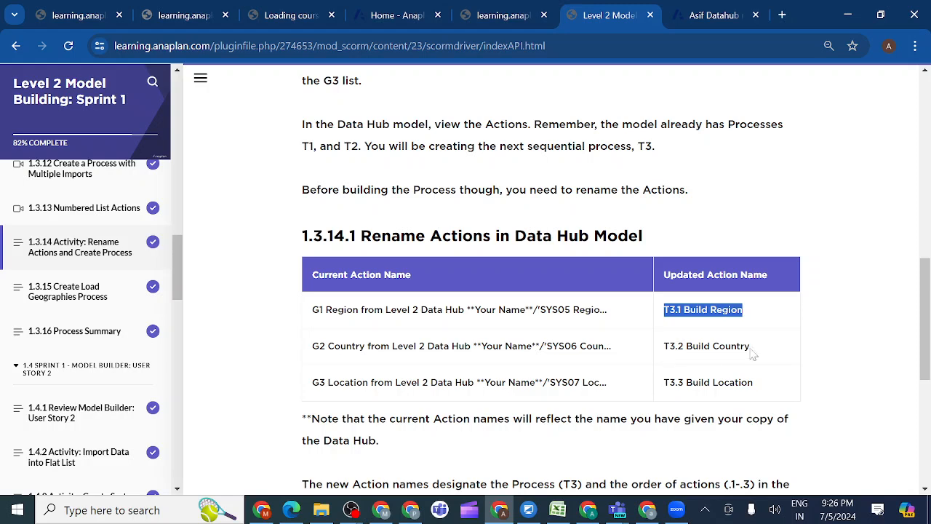
left_click_drag(755, 352, 669, 347)
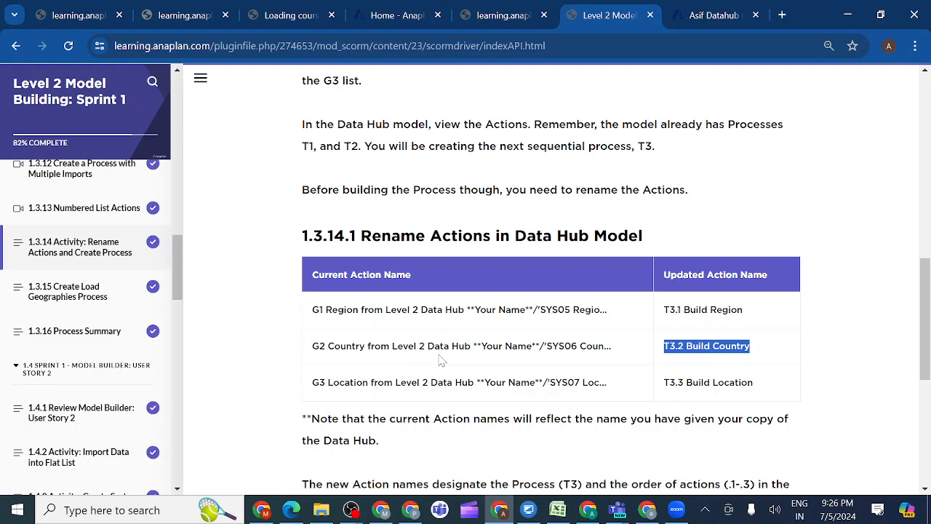
left_click(702, 17)
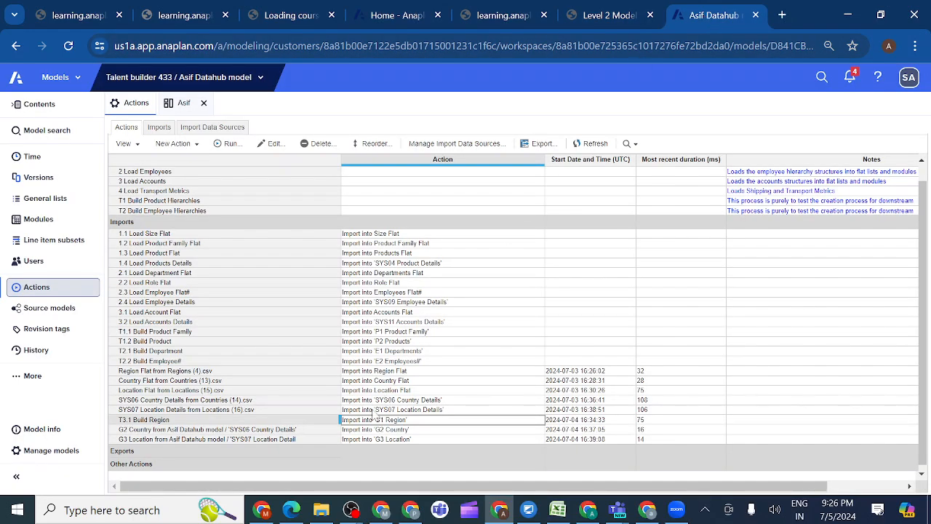
left_click(364, 430)
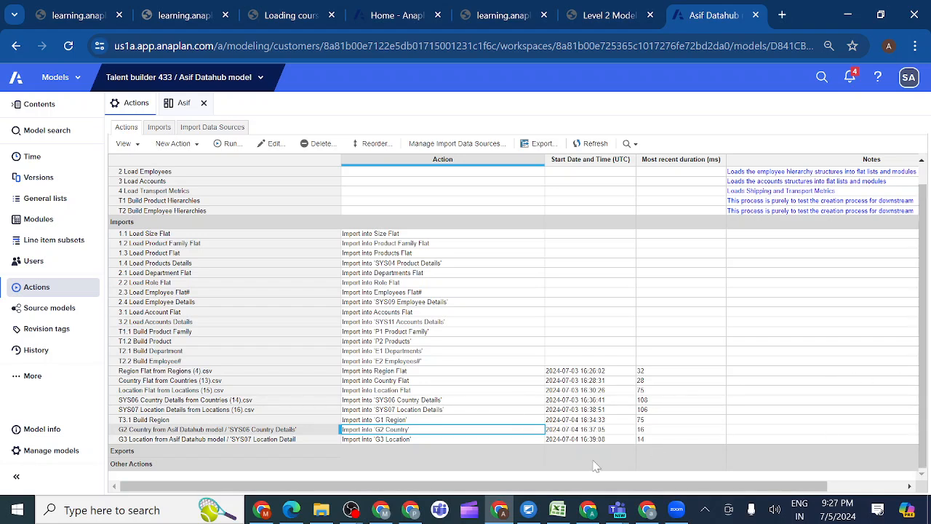
double_click(296, 430)
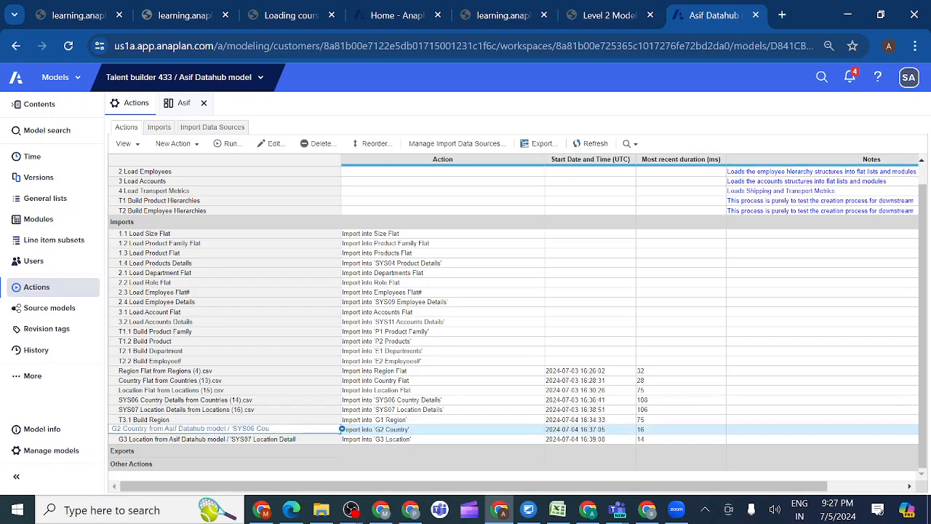
key("BackSpace")
key("BackSpace")
key("BackSpace")
key("BackSpace")
key("BackSpace")
key("BackSpace")
key("BackSpace")
key("BackSpace")
key("BackSpace")
key("BackSpace")
key("BackSpace")
key("BackSpace")
key("BackSpace")
key("BackSpace")
key("BackSpace")
key("BackSpace")
key("BackSpace")
key("BackSpace")
key("BackSpace")
key("BackSpace")
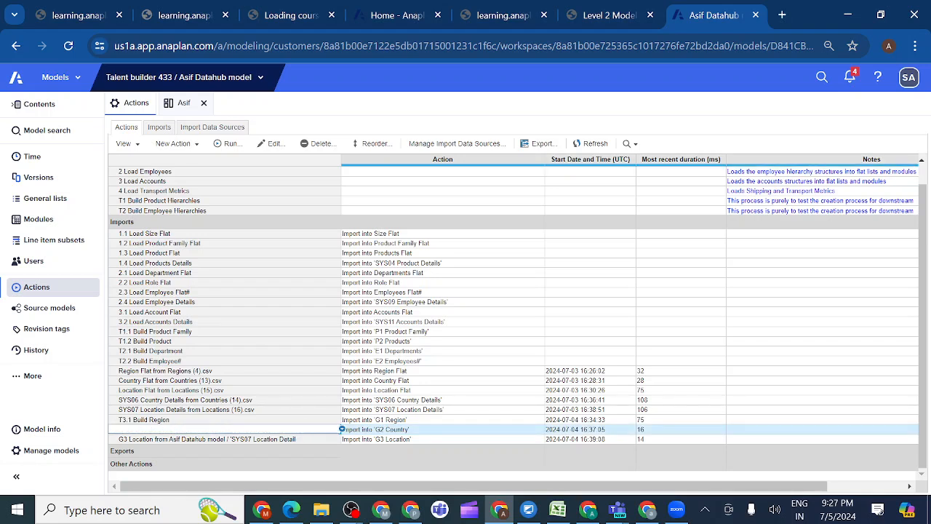
type("T3.2 Build Country")
left_click(277, 442)
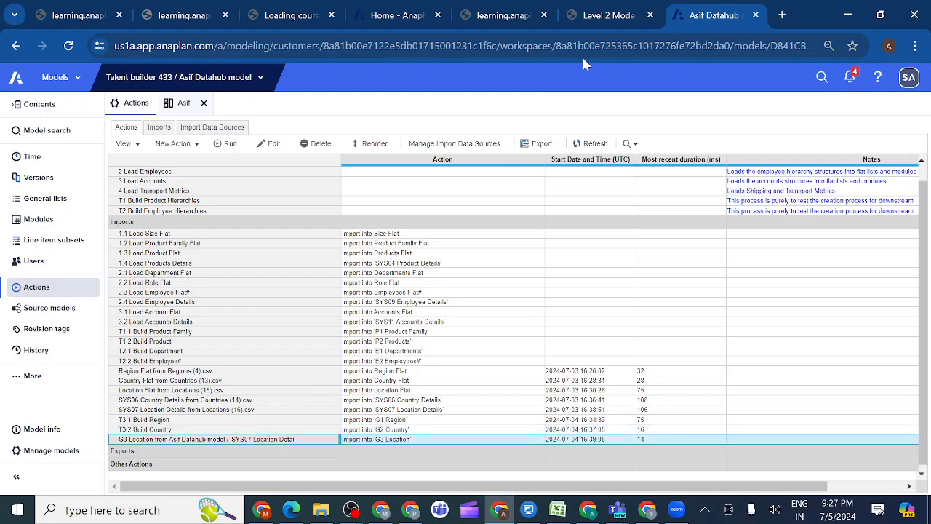
Copy the updated name from the course's rename table and rename the G3 Location import in the Data Hub model to T3.3 Build Location
left_click(613, 17)
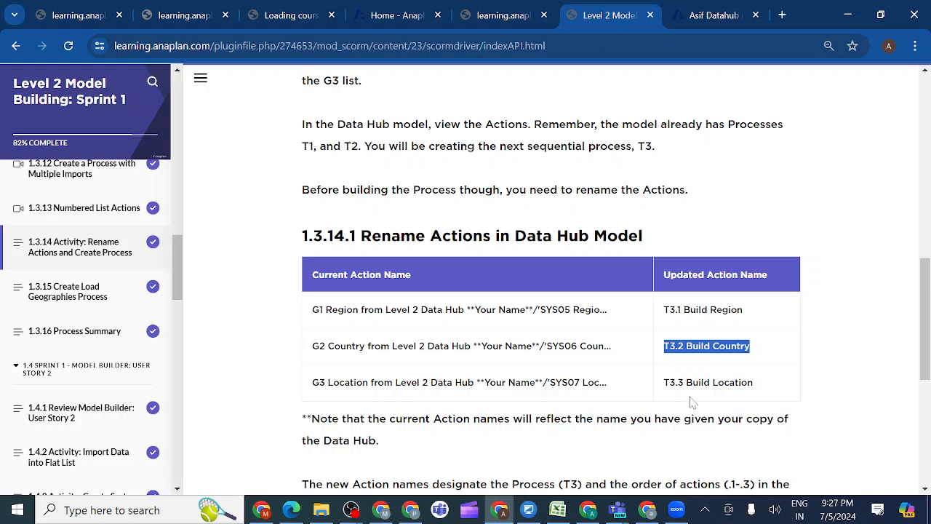
left_click(761, 392)
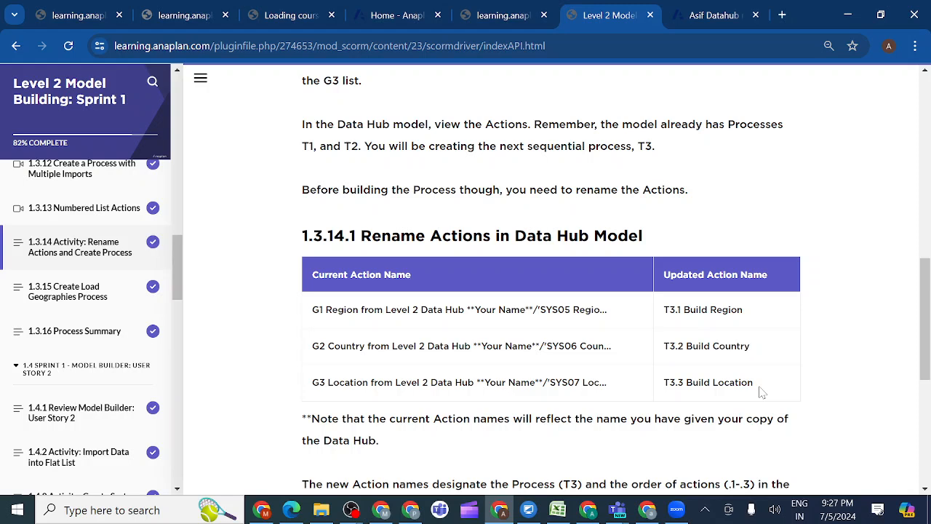
left_click_drag(759, 389, 664, 384)
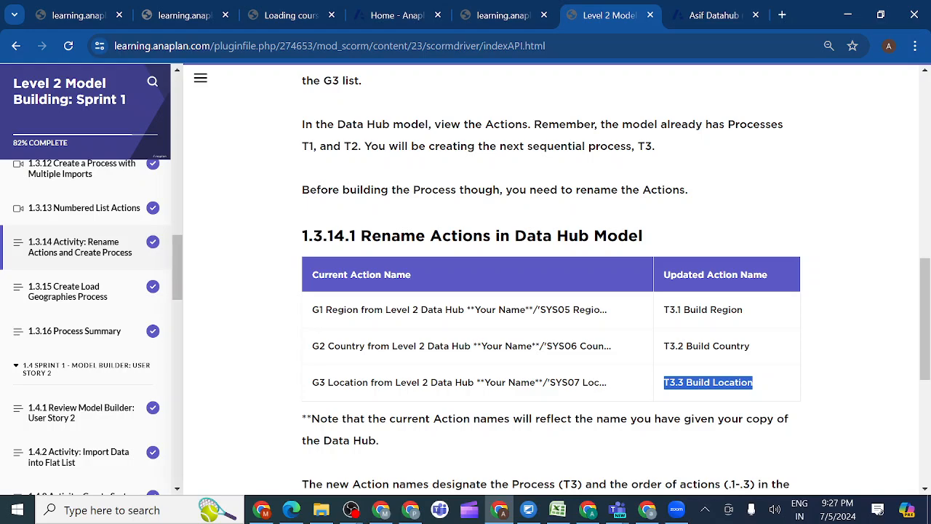
left_click(702, 14)
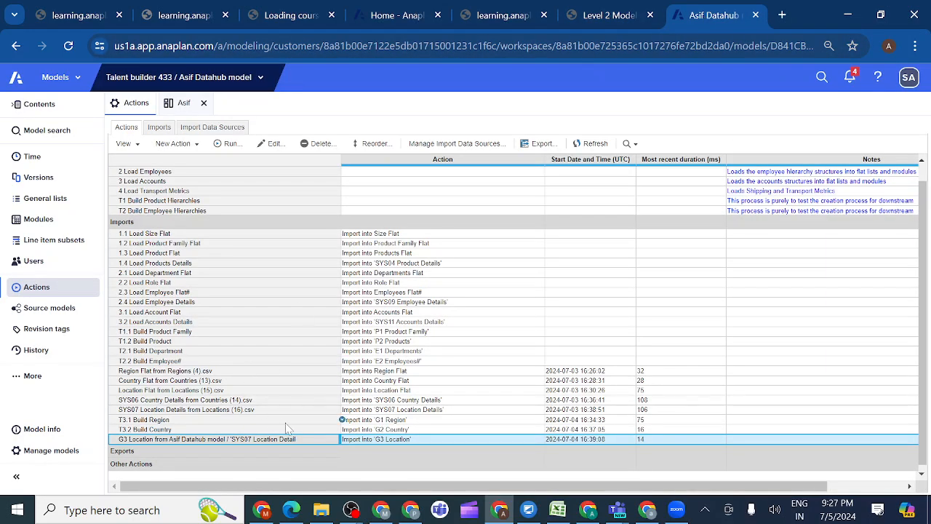
double_click(307, 440)
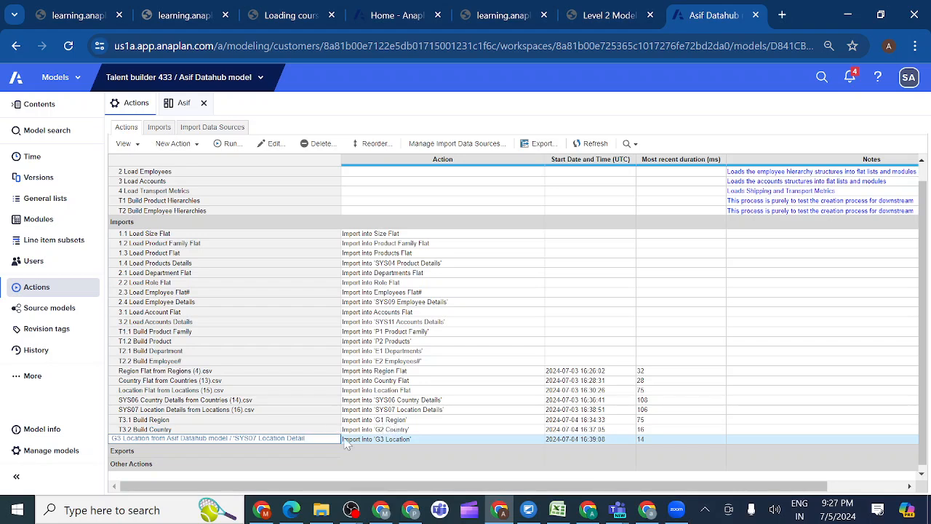
key("BackSpace")
key("BackSpace")
key("BackSpace")
key("BackSpace")
key("BackSpace")
key("BackSpace")
key("BackSpace")
key("BackSpace")
key("BackSpace")
key("BackSpace")
key("BackSpace")
key("BackSpace")
key("BackSpace")
key("BackSpace")
key("BackSpace")
key("BackSpace")
key("BackSpace")
key("BackSpace")
key("BackSpace")
key("BackSpace")
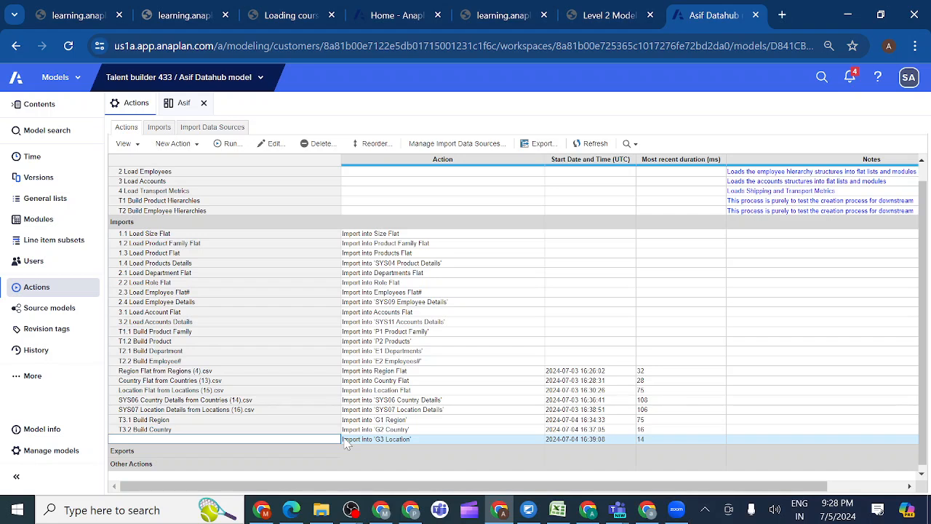
type("T3.3 Build Location")
key("Return")
left_click(376, 440)
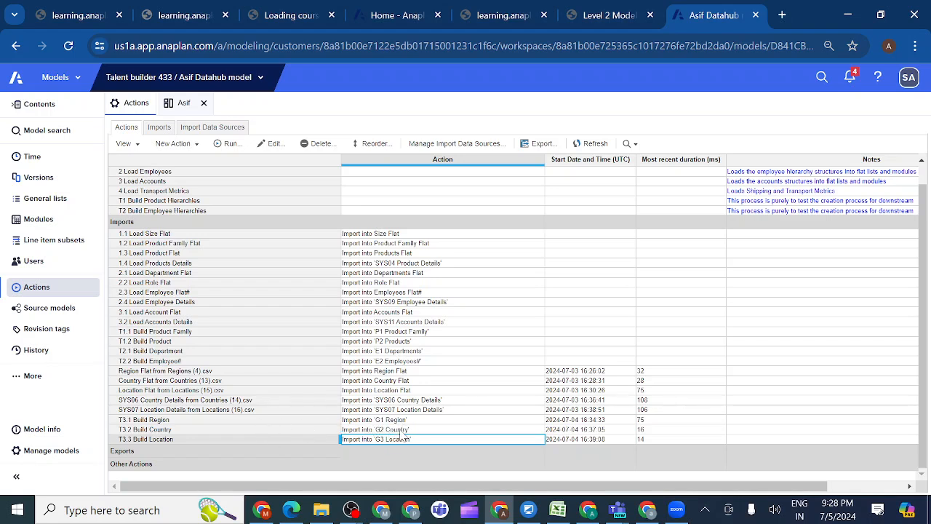
left_click(361, 422)
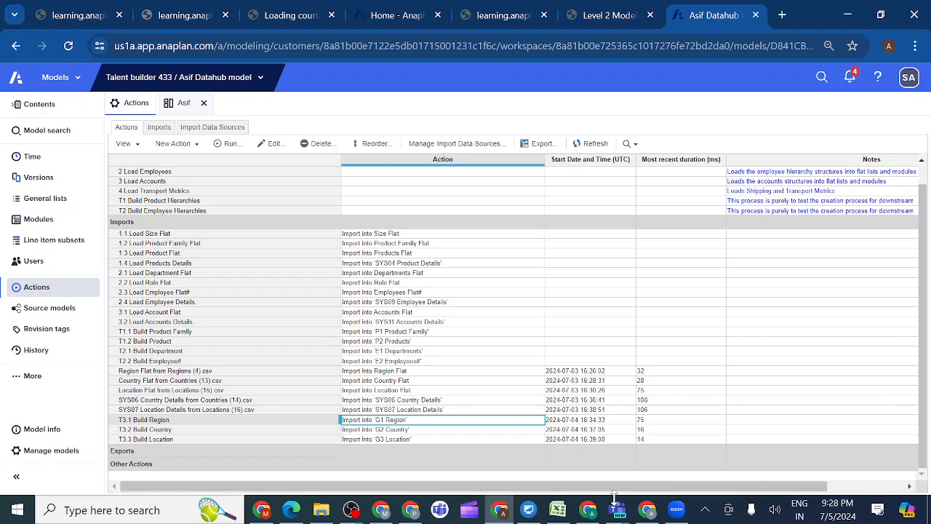
Switch to the Teams meeting, look through its participants list and return to the actions in the Data Hub model
mouse_move(622, 513)
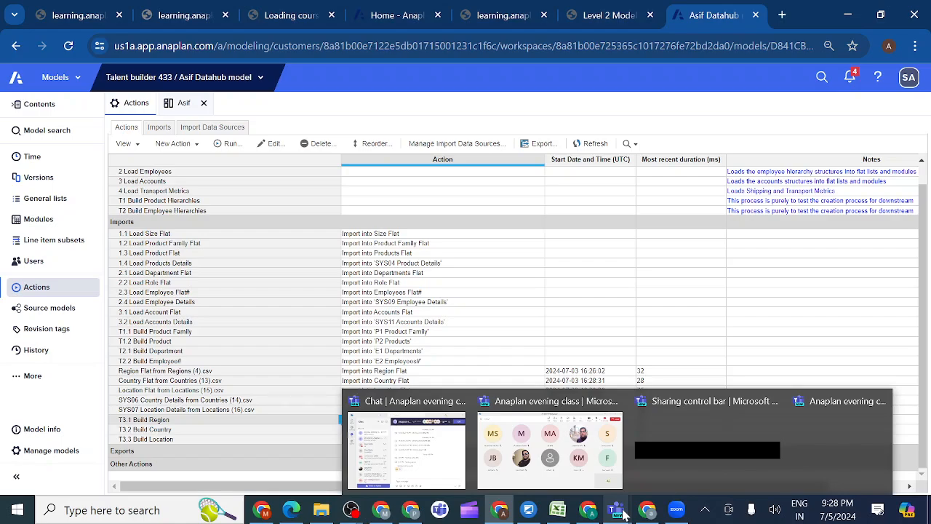
left_click(572, 463)
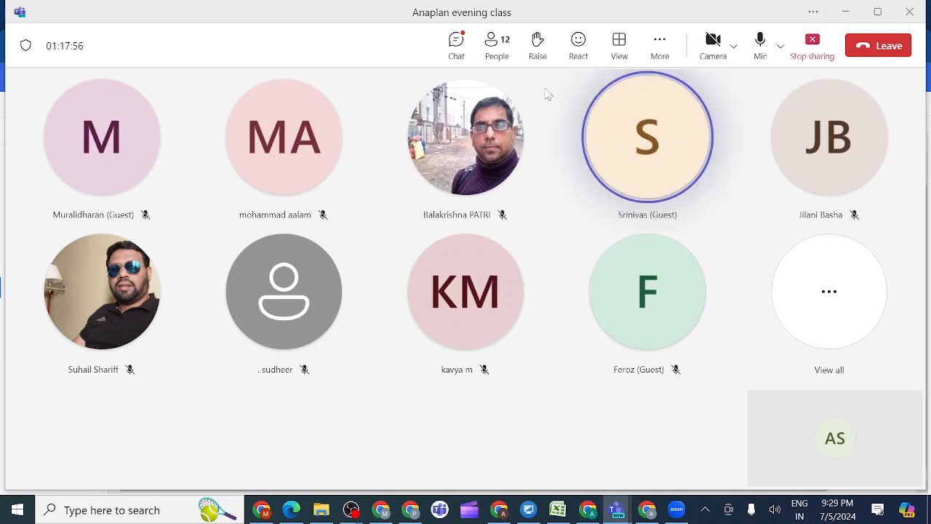
left_click(493, 48)
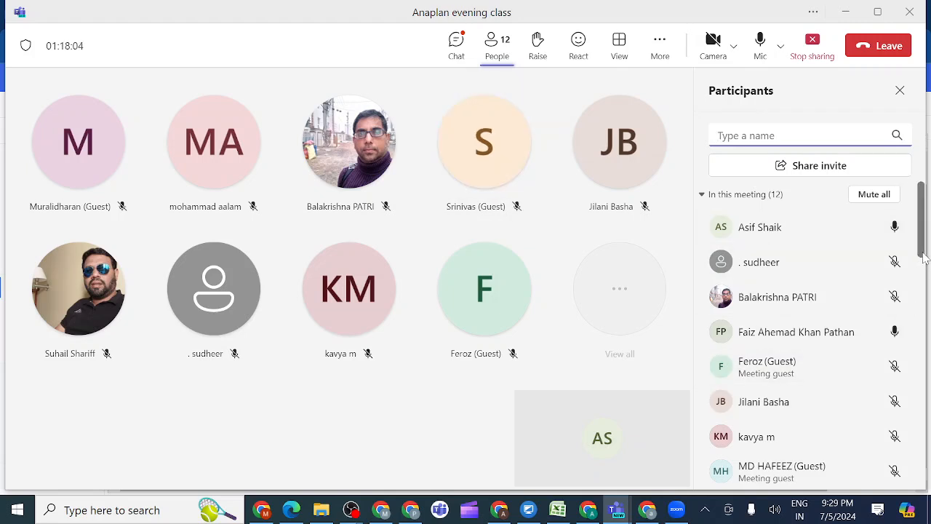
left_click_drag(922, 258, 928, 321)
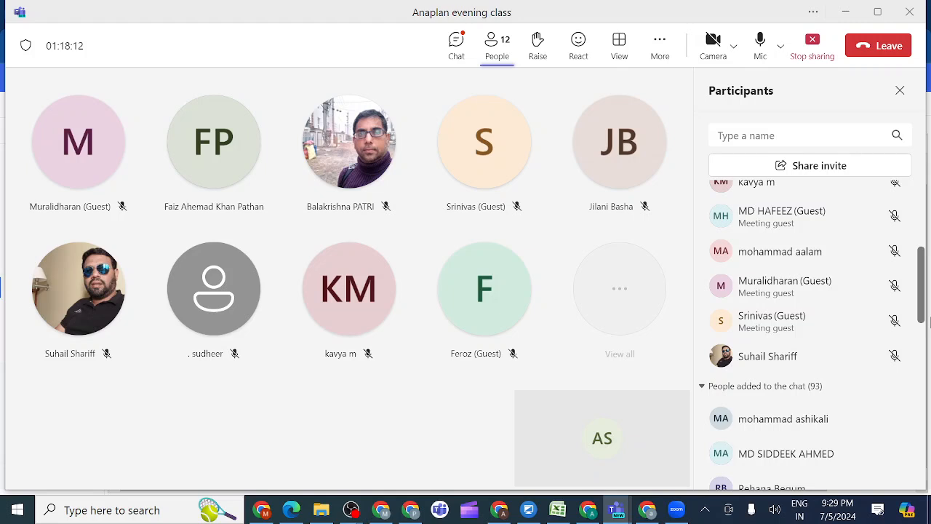
left_click_drag(928, 322, 928, 293)
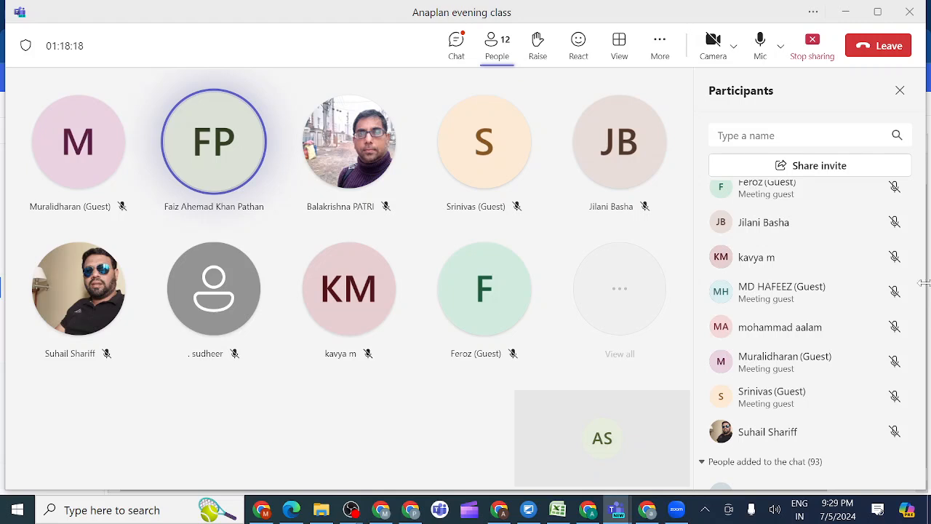
left_click(900, 91)
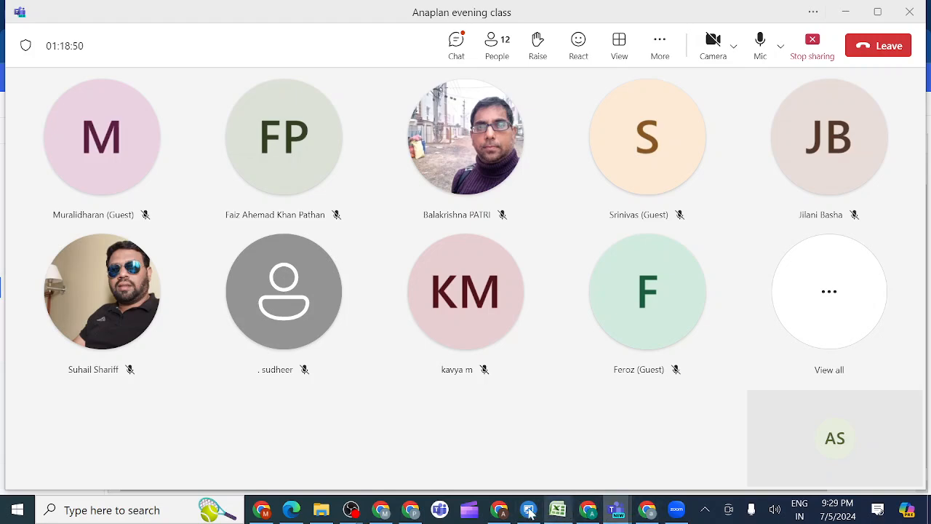
mouse_move(502, 514)
left_click(497, 463)
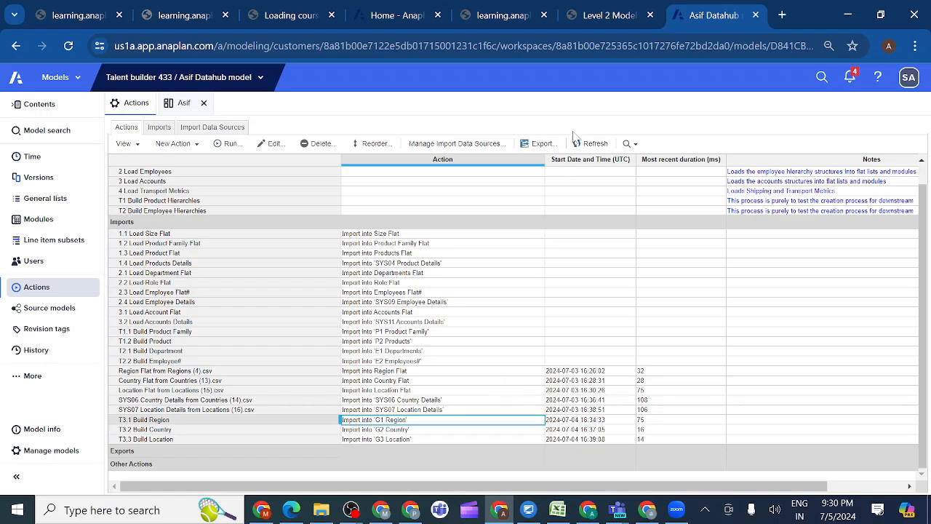
Switch to the course, read section 1.3.14.2 and copy the process name T3 Build Geographic Hierarchies
left_click(615, 22)
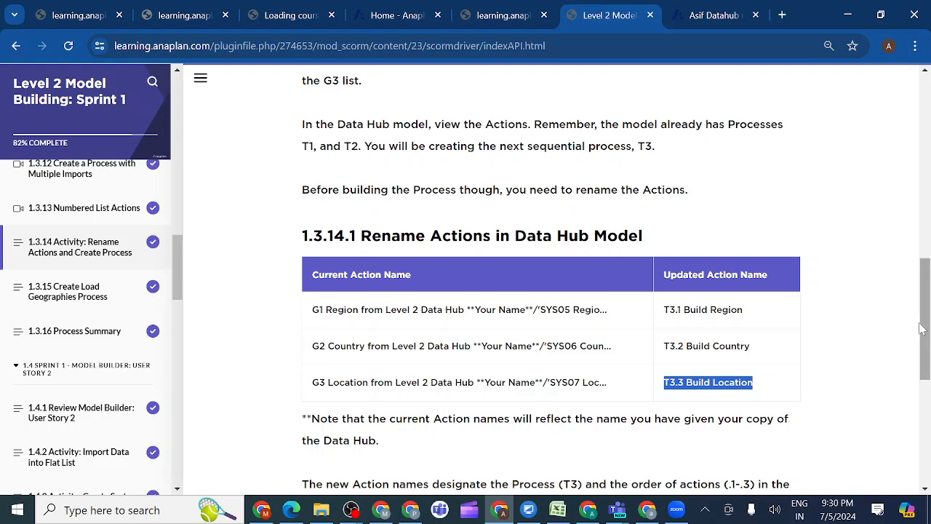
left_click_drag(922, 328, 925, 368)
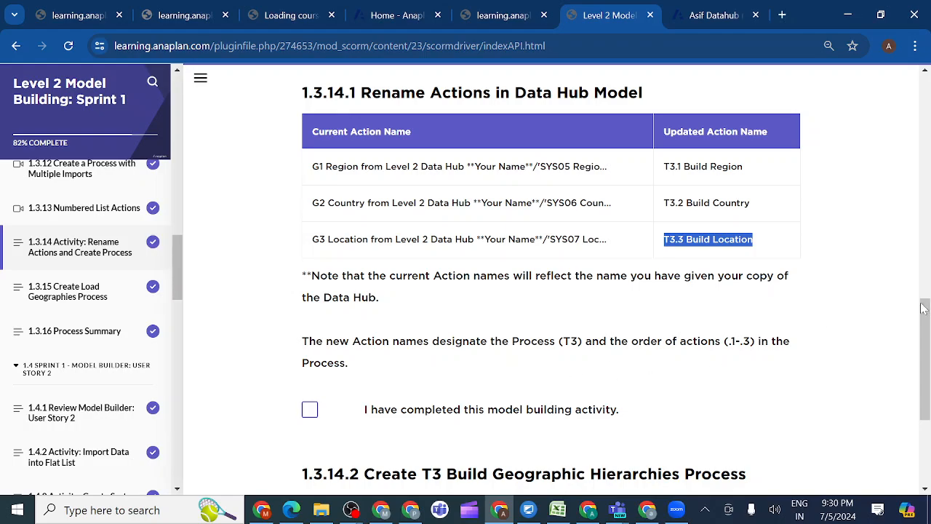
left_click_drag(926, 311, 927, 371)
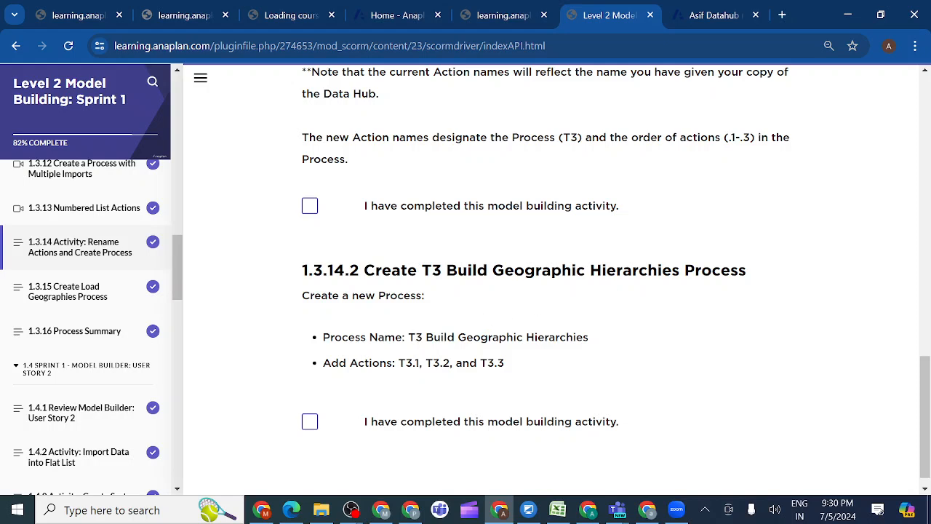
left_click_drag(408, 337, 601, 339)
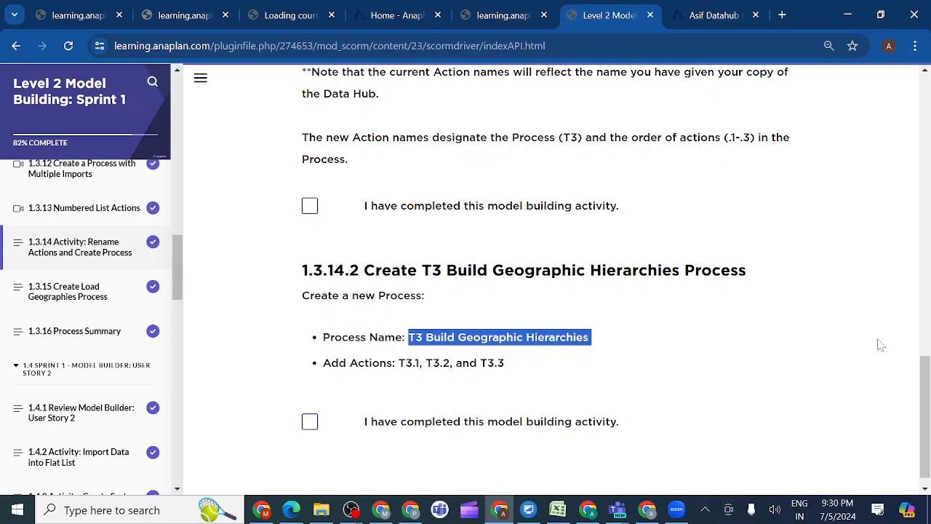
left_click_drag(924, 385, 925, 338)
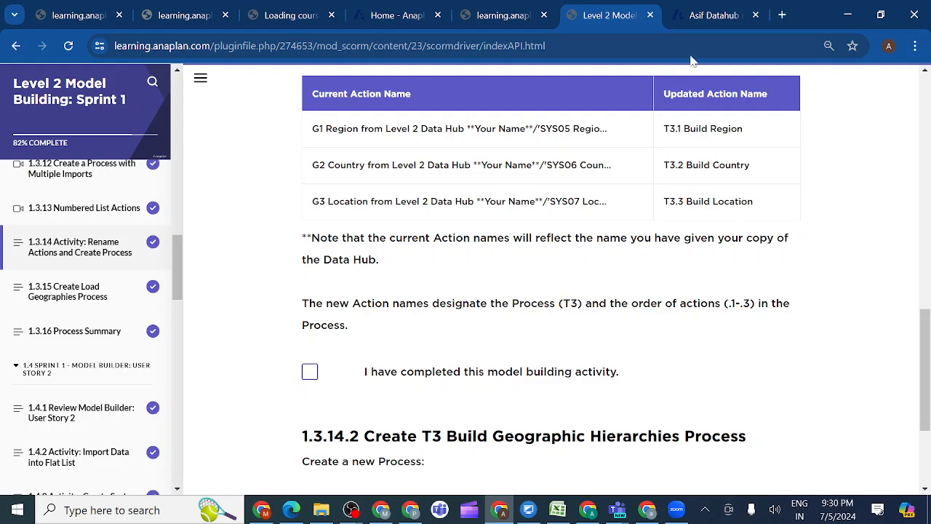
Create a process named T3 Build Geographic Hierarchies in the Data Hub model, inserted at the End of the existing processes
left_click(709, 16)
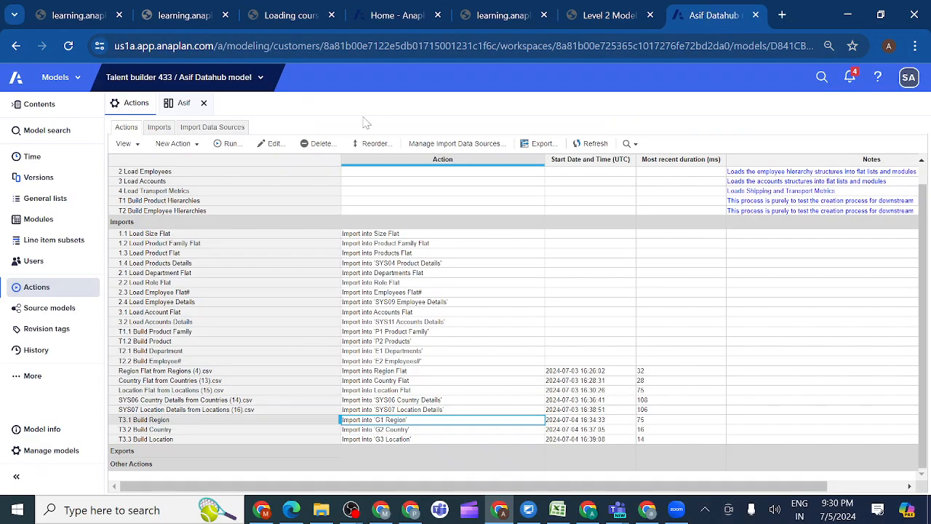
left_click(131, 214)
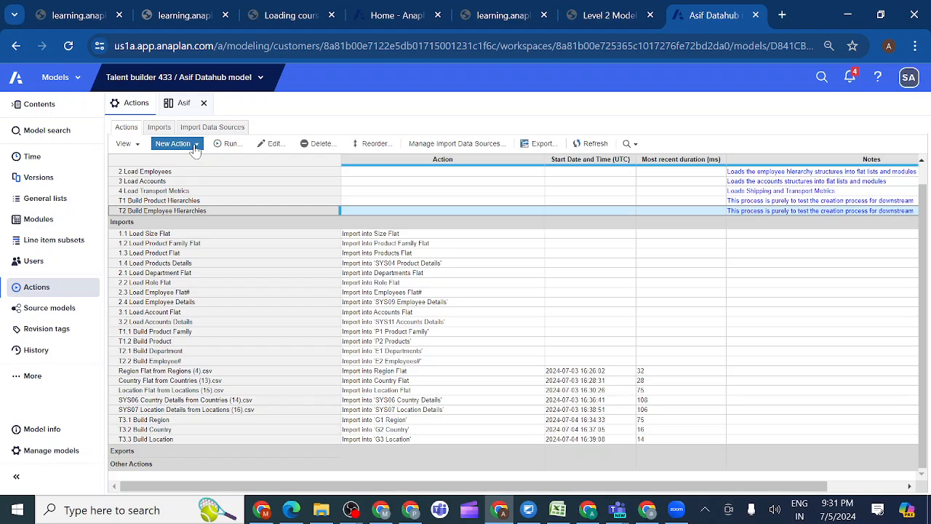
left_click(195, 145)
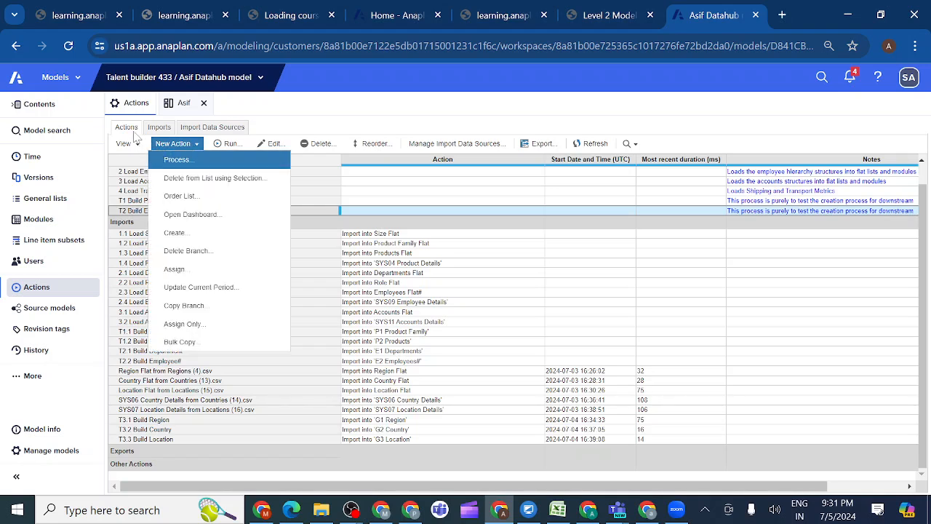
left_click(190, 160)
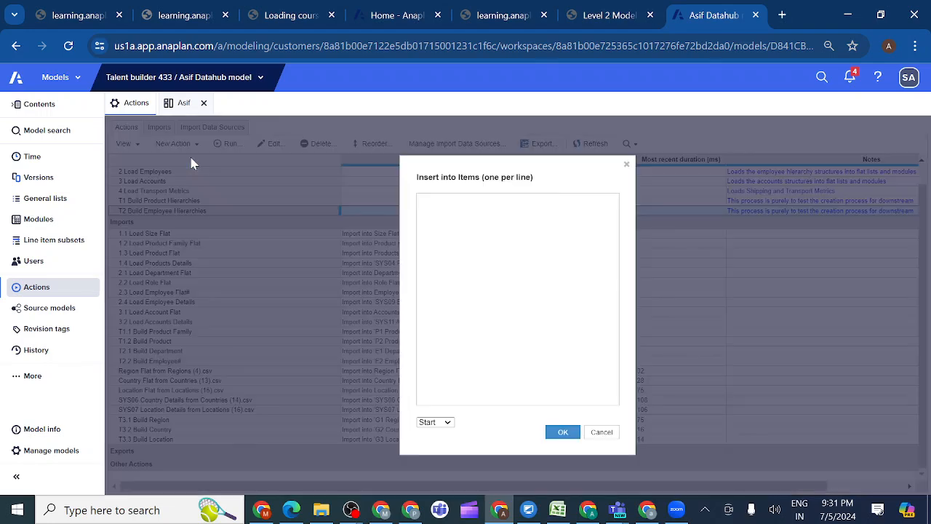
type("T3 Build Geographic Hierarchies")
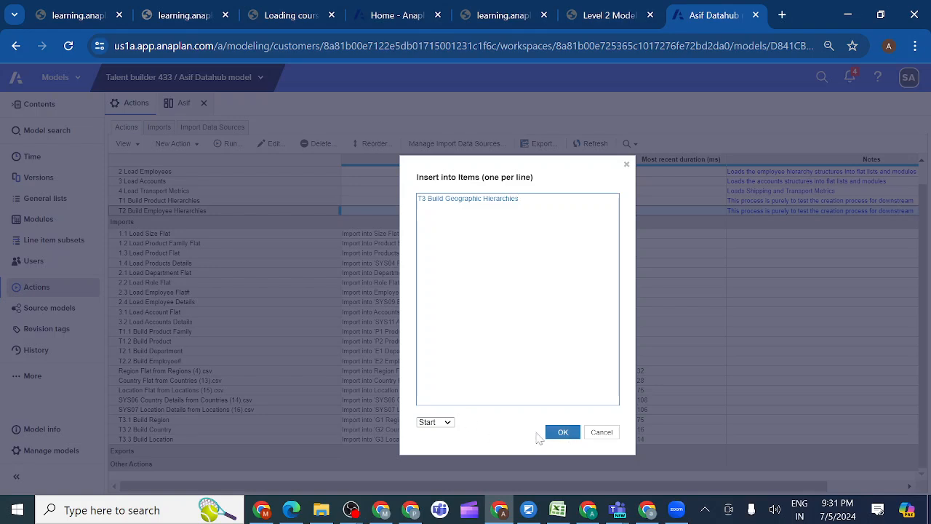
left_click(447, 424)
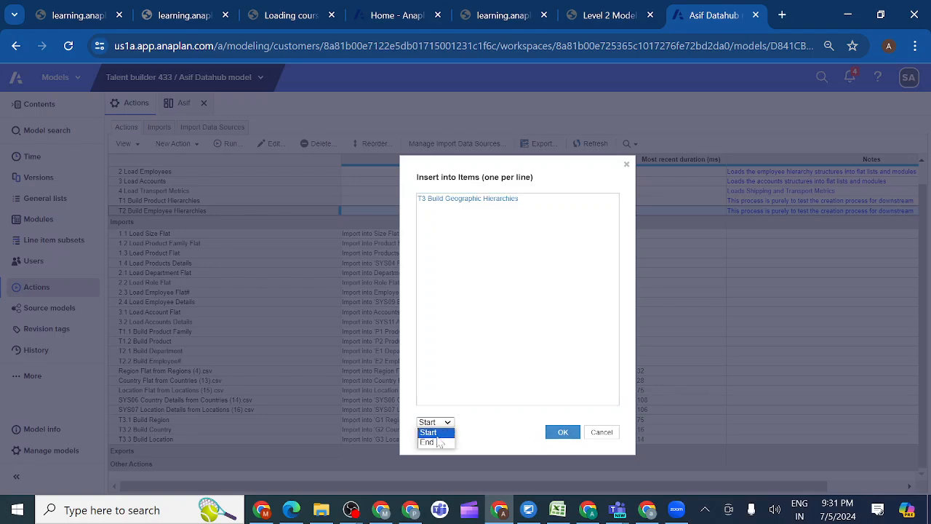
left_click(434, 444)
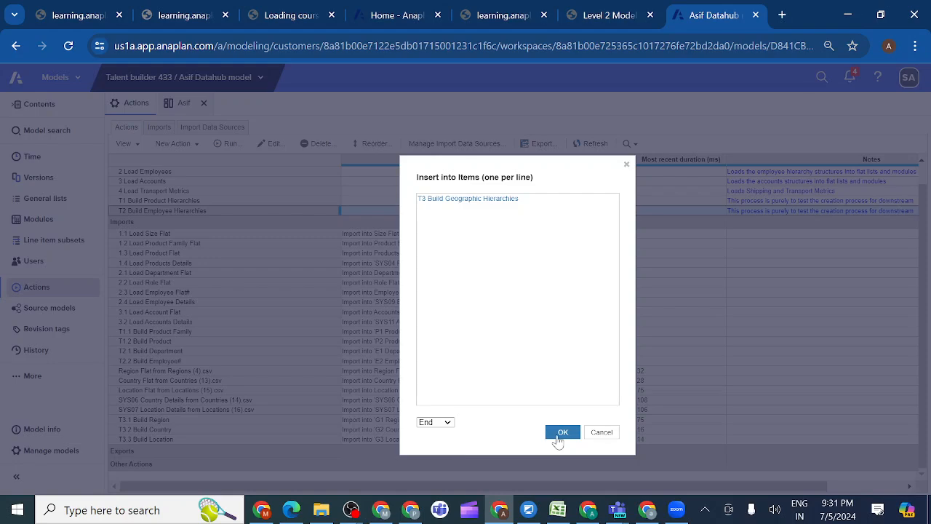
left_click(565, 438)
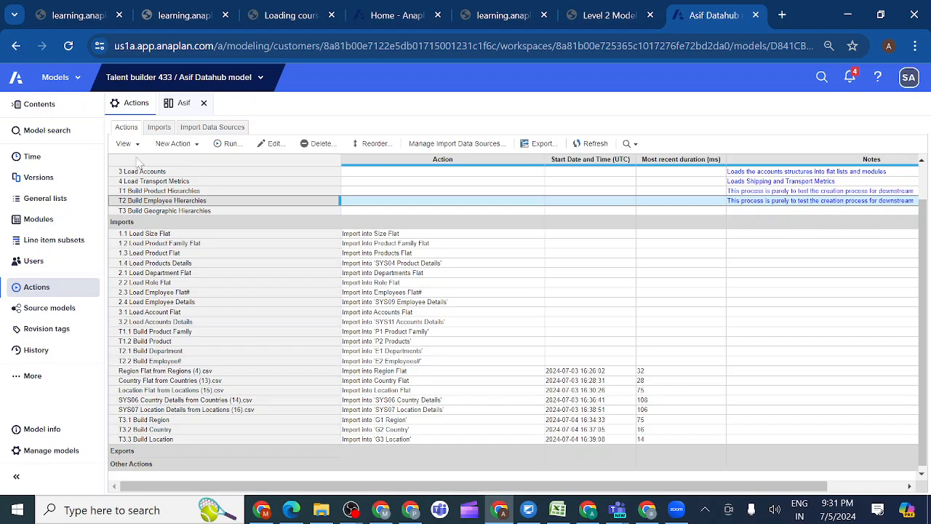
left_click(195, 145)
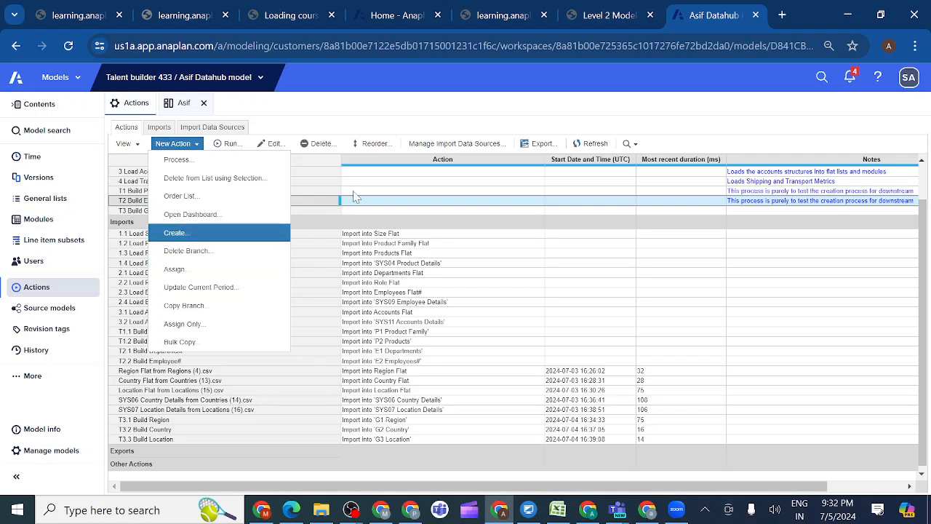
left_click(331, 193)
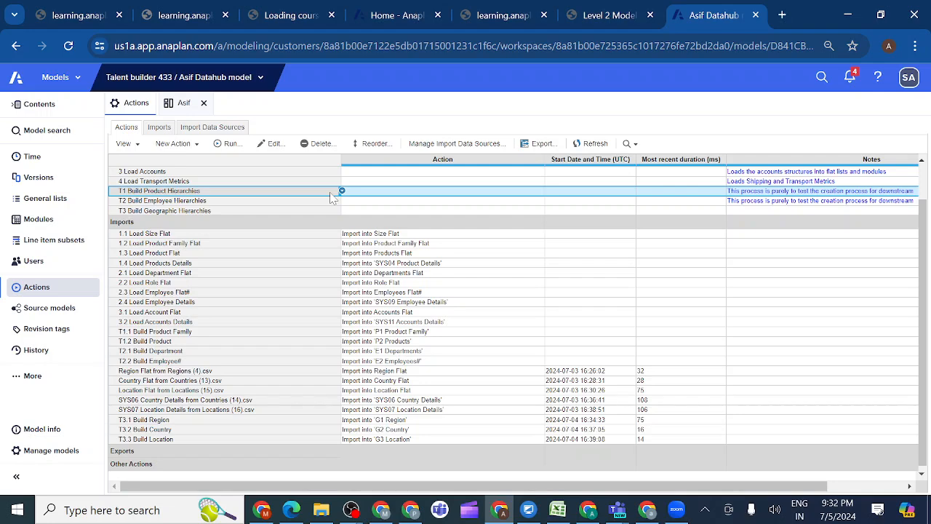
Check section 1.3.14.2 in the course and add T3.1 Build Region, T3.2 Build Country and T3.3 Build Location to the T3 Build Geographic Hierarchies process
left_click(611, 16)
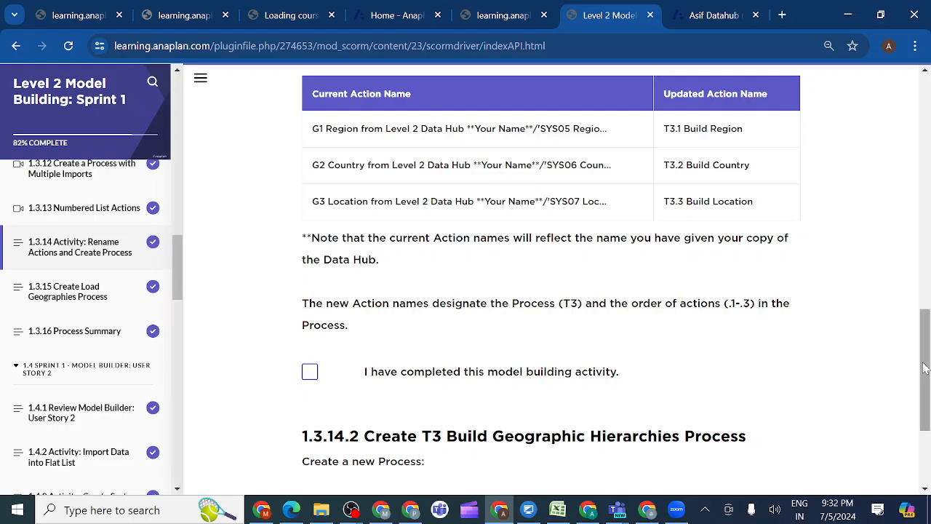
scroll(923, 367, "down", 3)
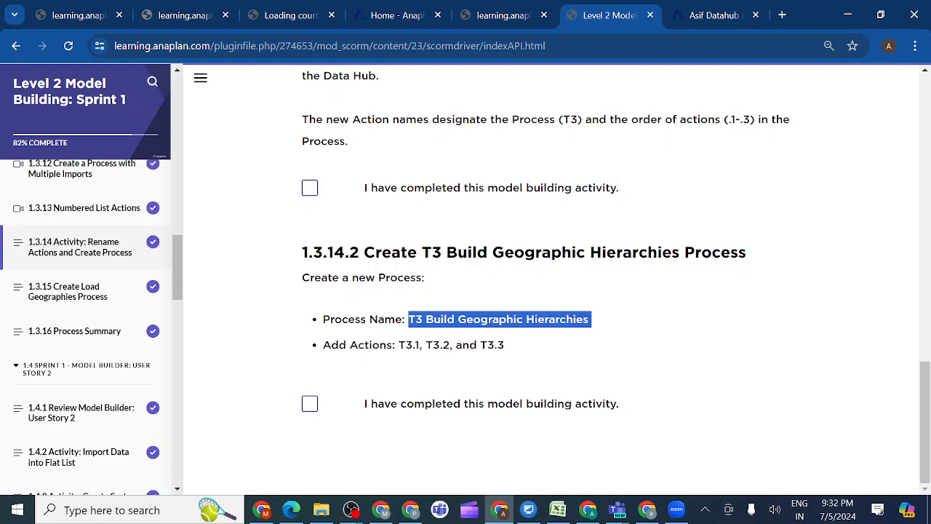
left_click(707, 18)
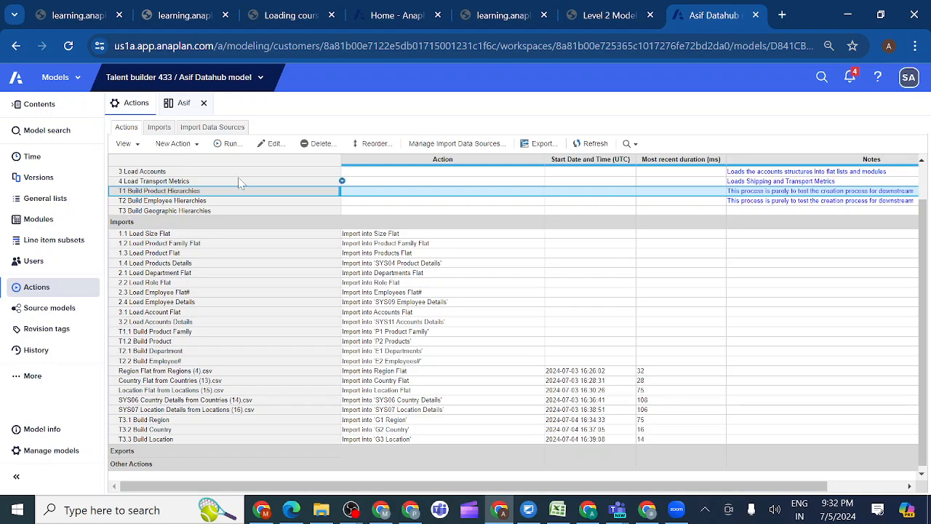
left_click(197, 211)
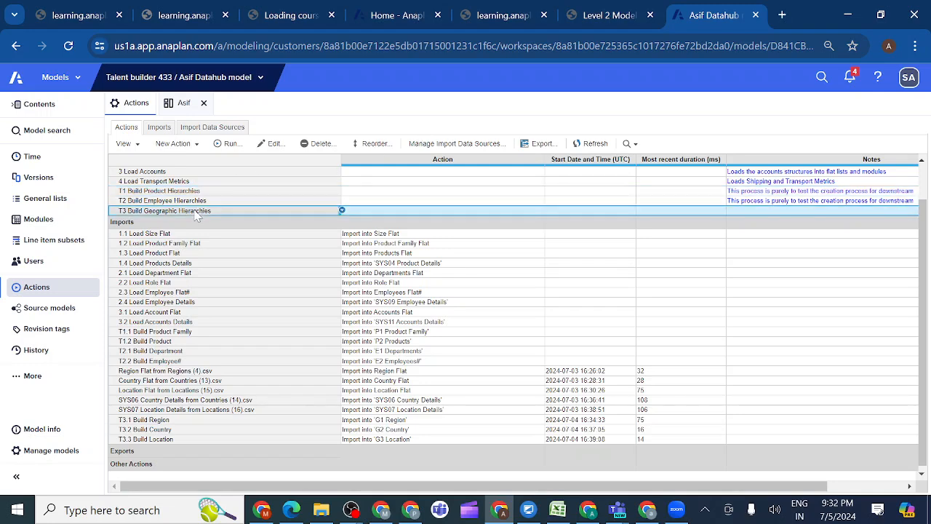
left_click(263, 148)
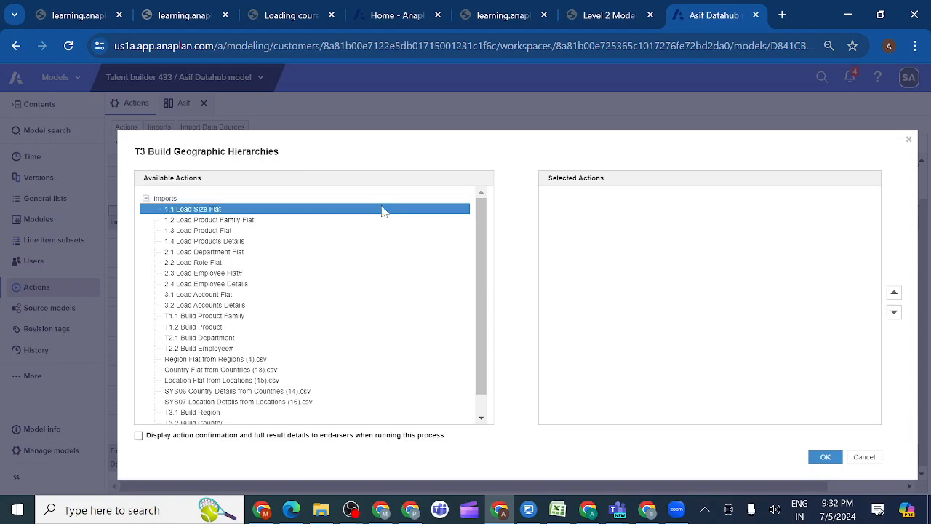
scroll(482, 269, "down", 2)
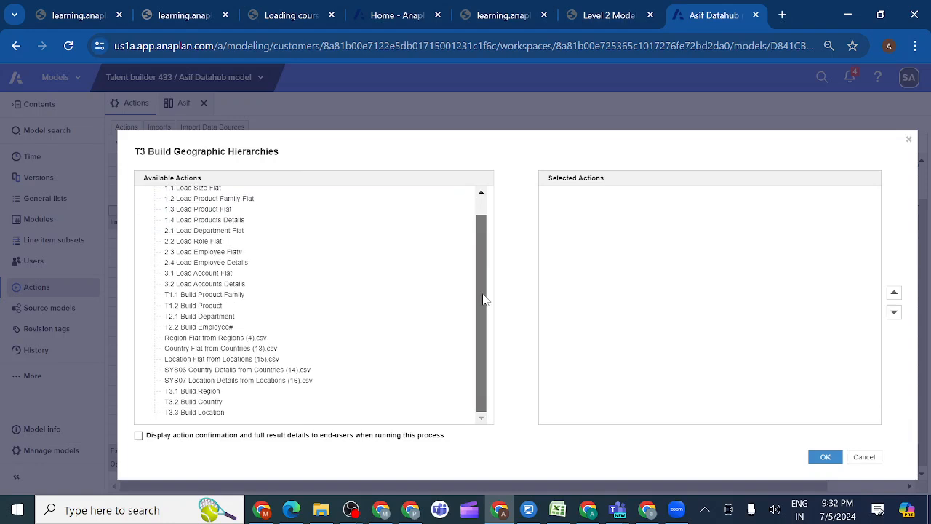
left_click(193, 391)
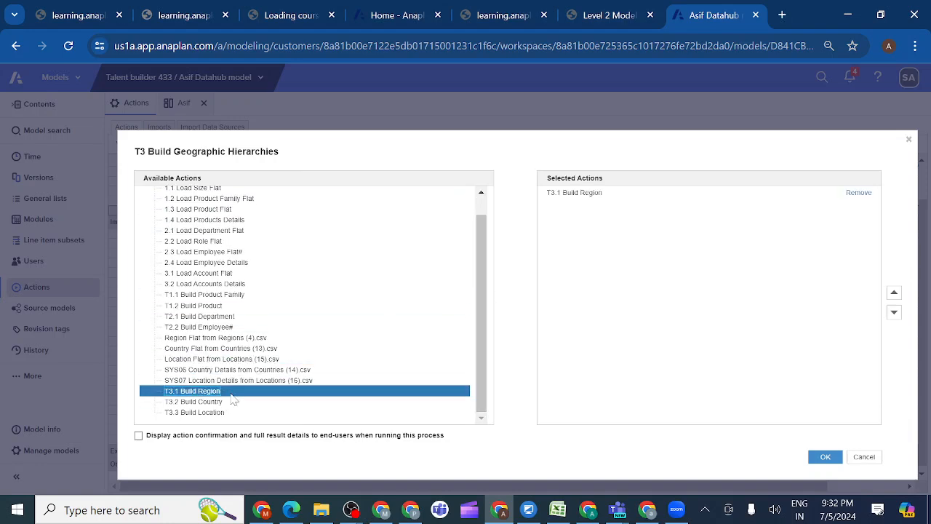
left_click(220, 403)
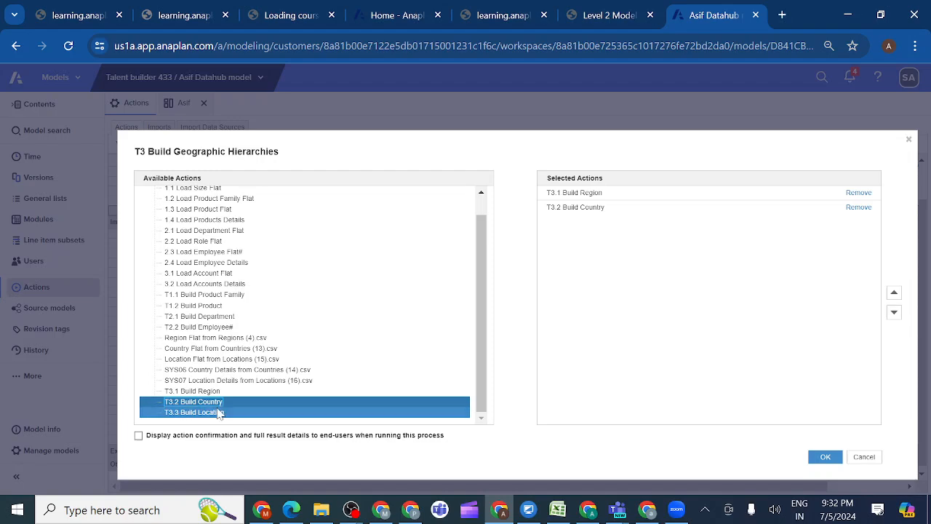
left_click(216, 413)
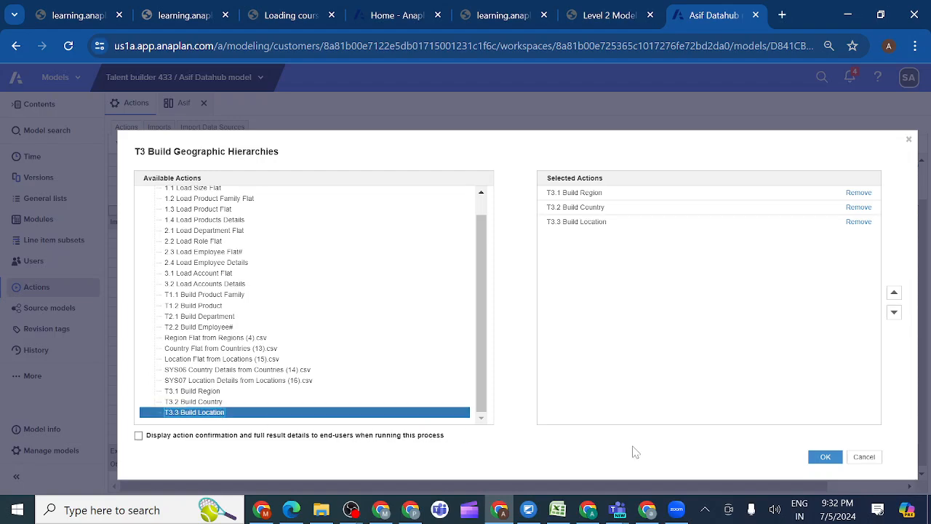
left_click(825, 456)
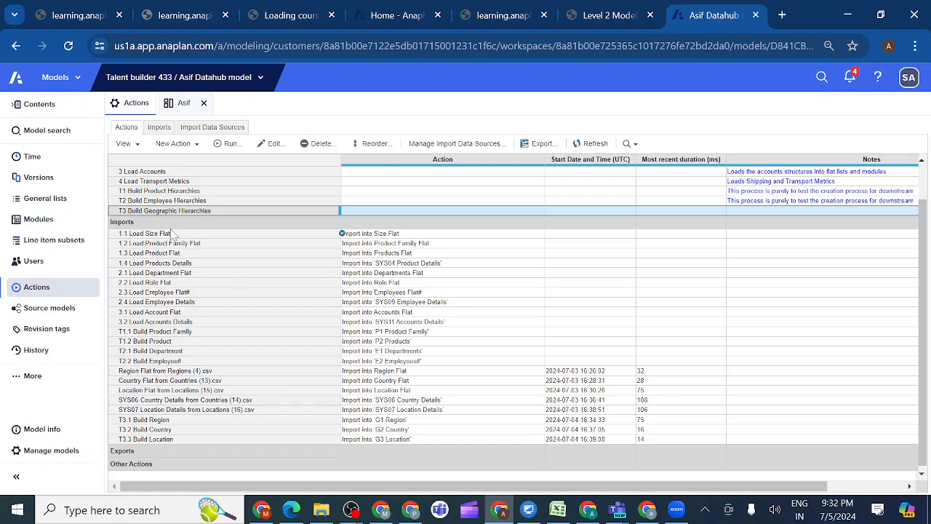
Run the T3 Build Geographic Hierarchies process from the model's actions and close its result summary
left_click(227, 144)
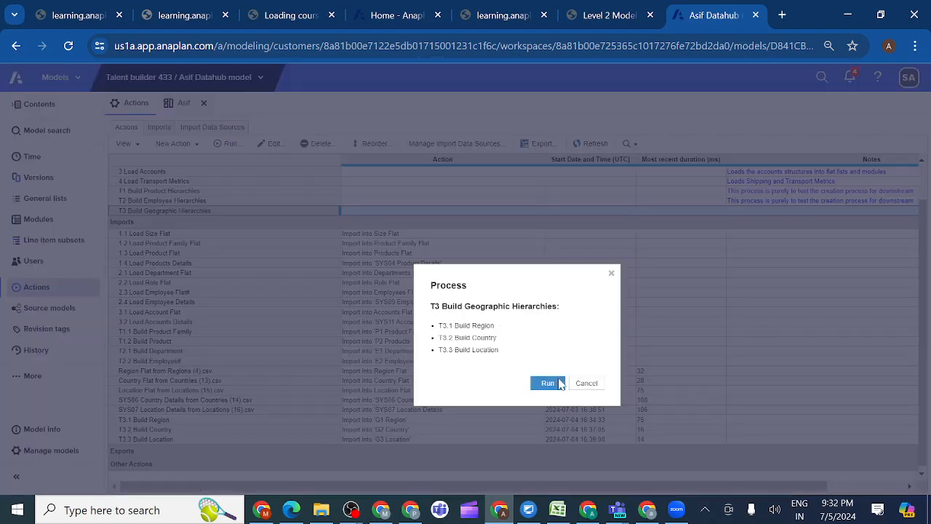
left_click(545, 384)
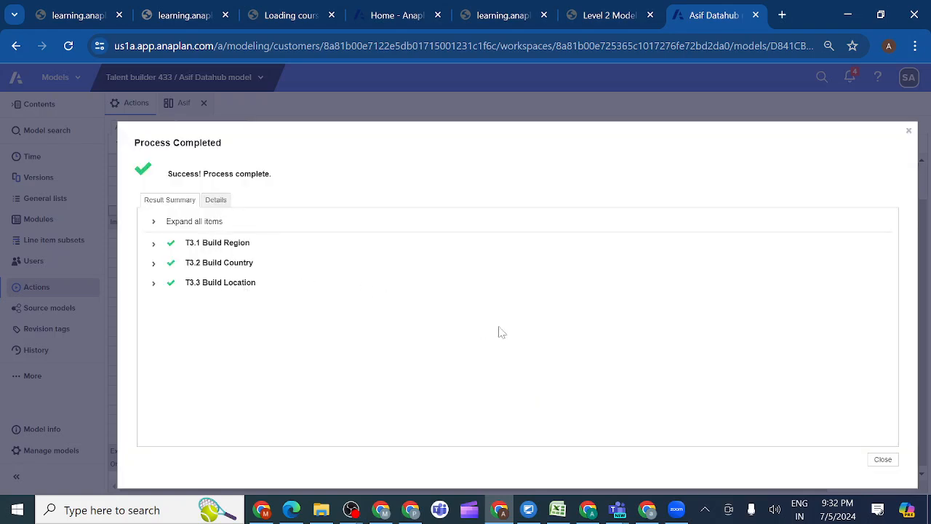
left_click(882, 461)
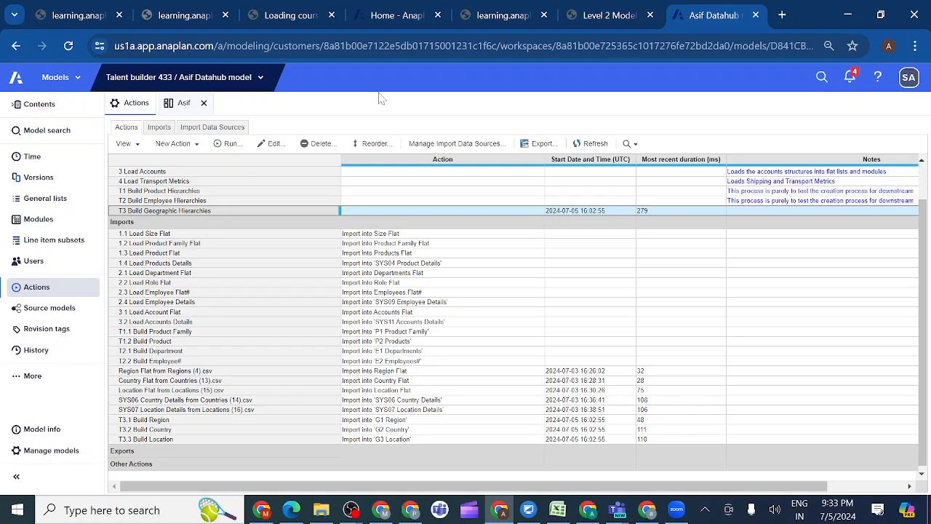
left_click(613, 17)
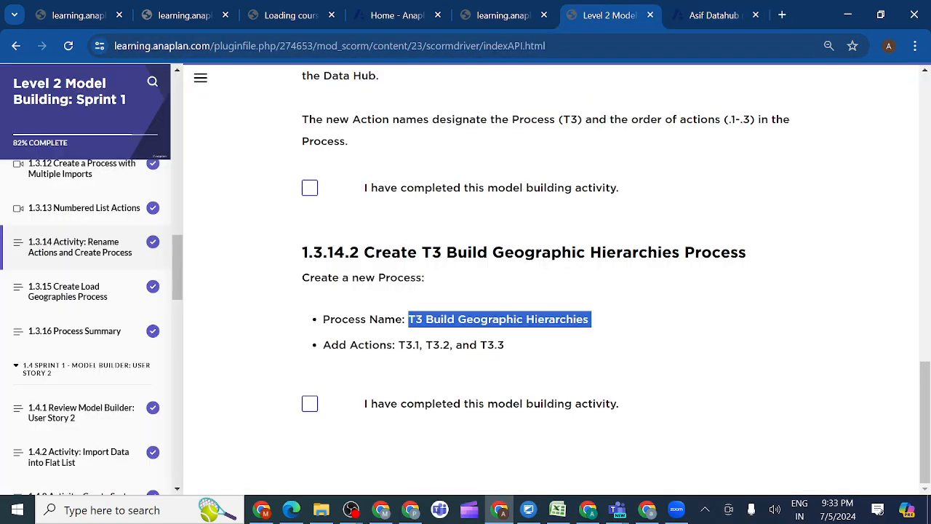
left_click(704, 15)
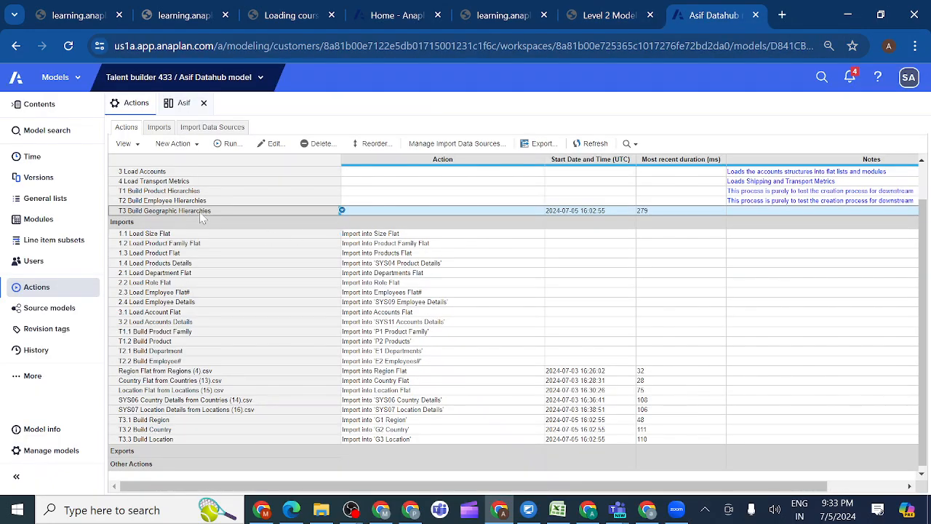
left_click(125, 144)
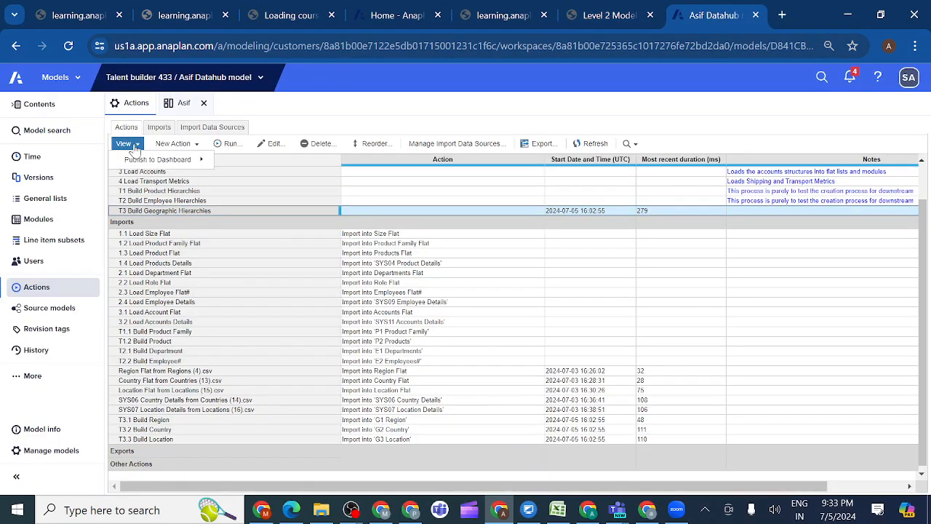
mouse_move(198, 159)
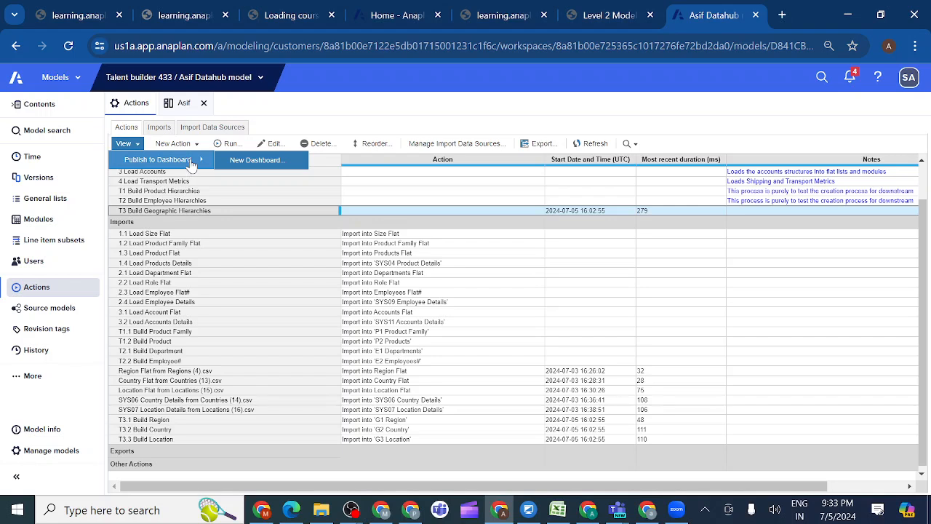
left_click(188, 245)
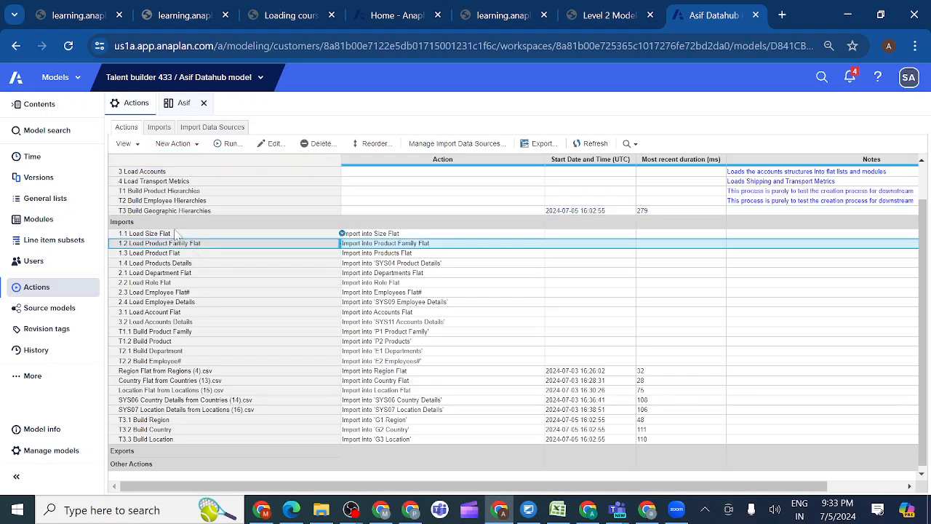
Publish the T3 Build Geographic Hierarchies process to a new dashboard named with the owner's first name plus 2, functional area Administration, and save it
left_click(165, 213)
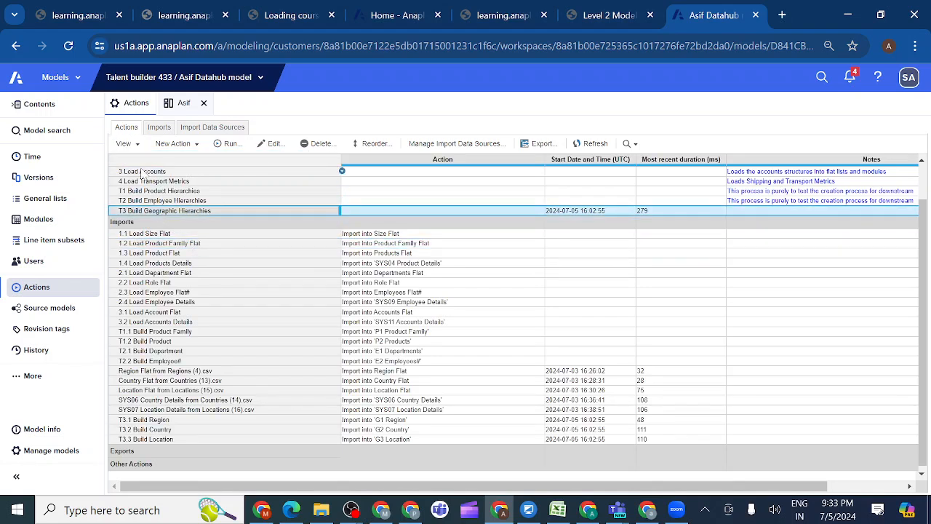
left_click(138, 145)
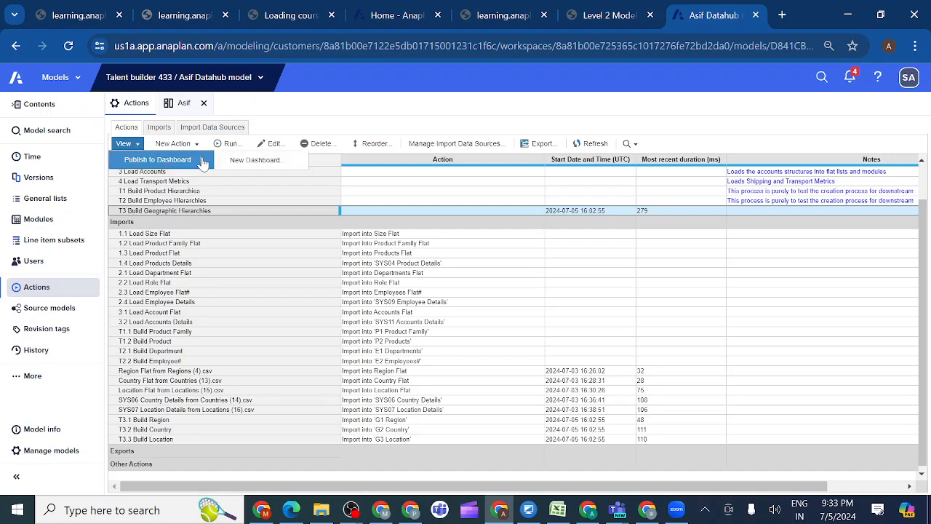
left_click(240, 159)
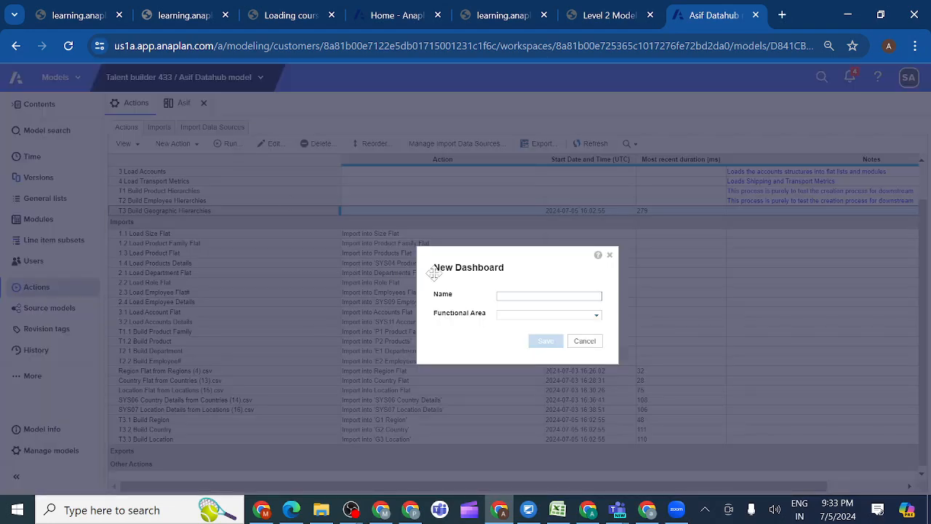
type("As")
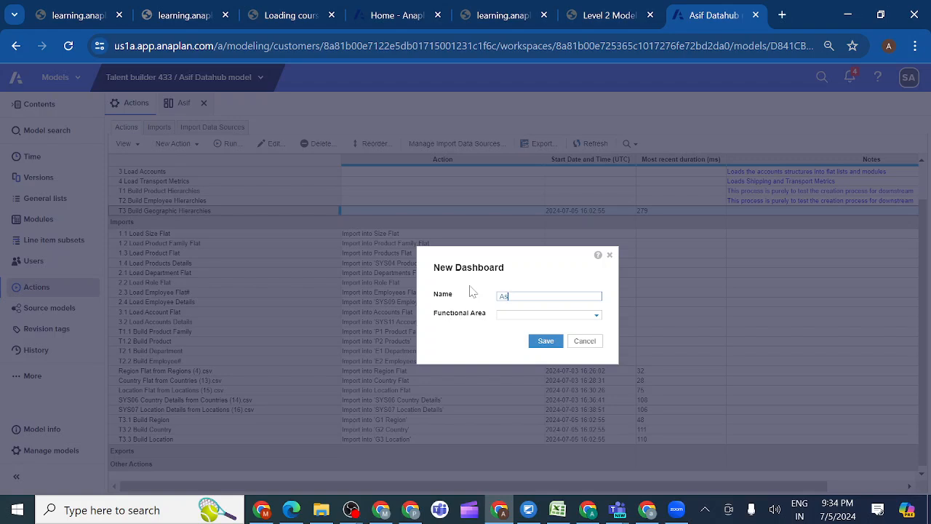
type("if")
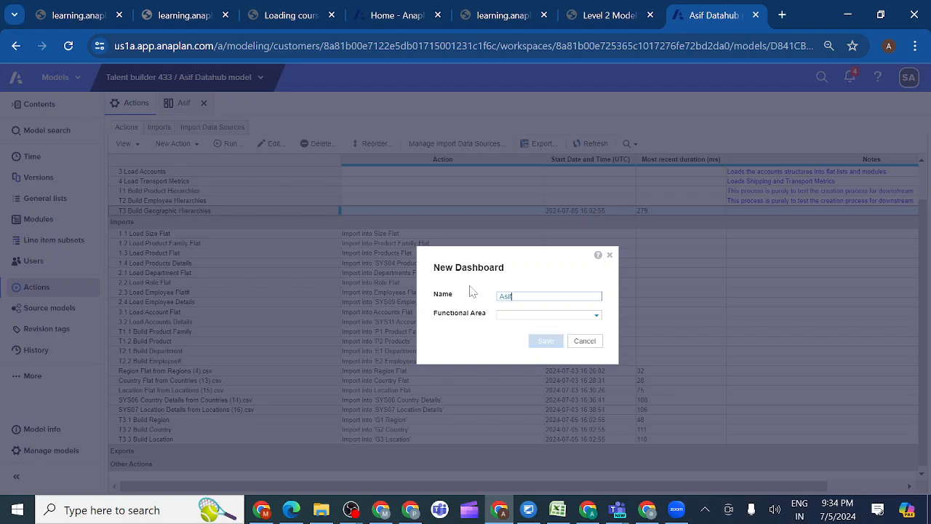
type("2")
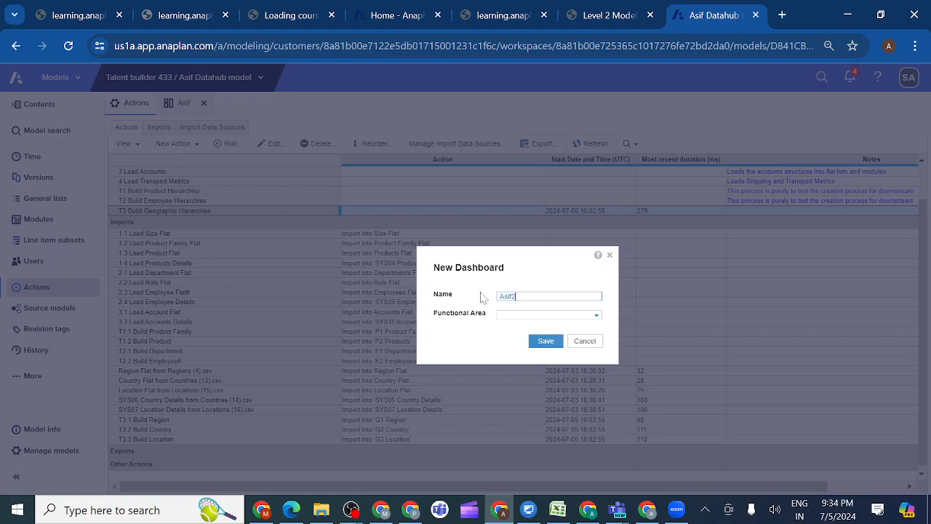
left_click(597, 317)
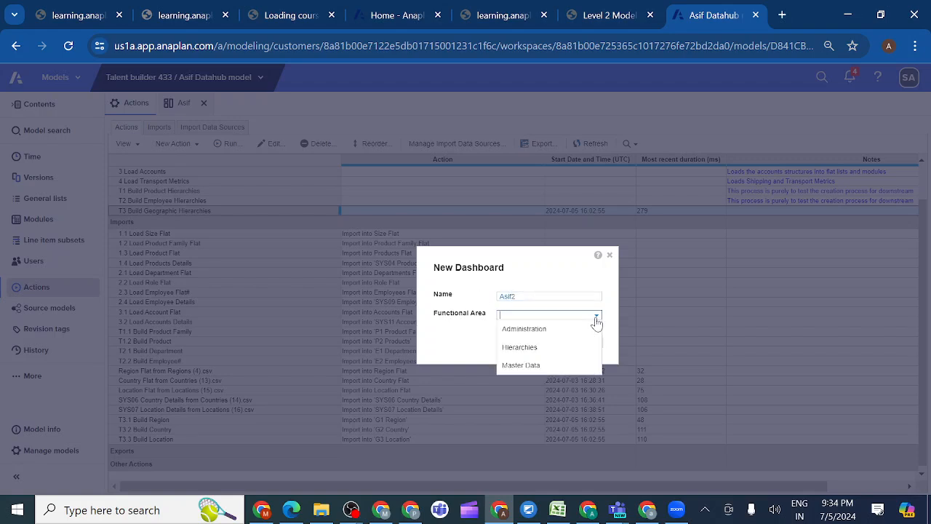
left_click(541, 329)
left_click(542, 340)
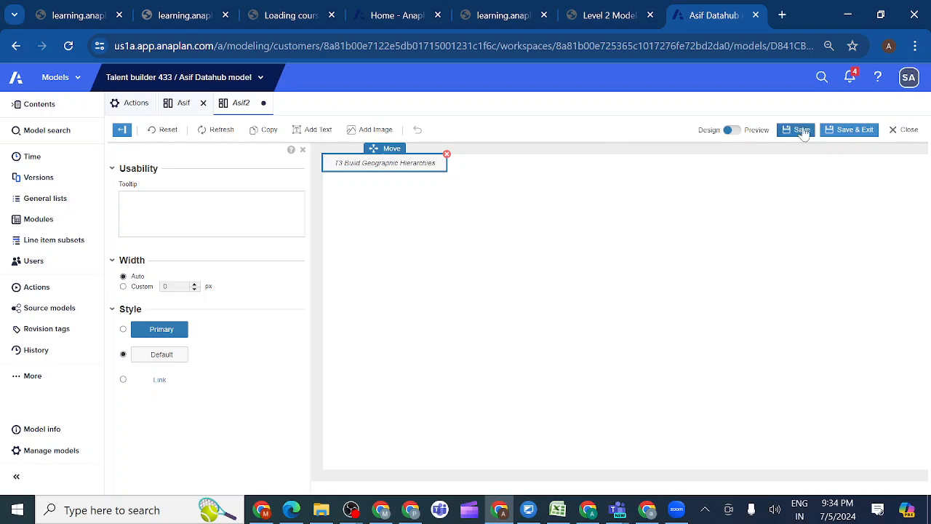
left_click(855, 131)
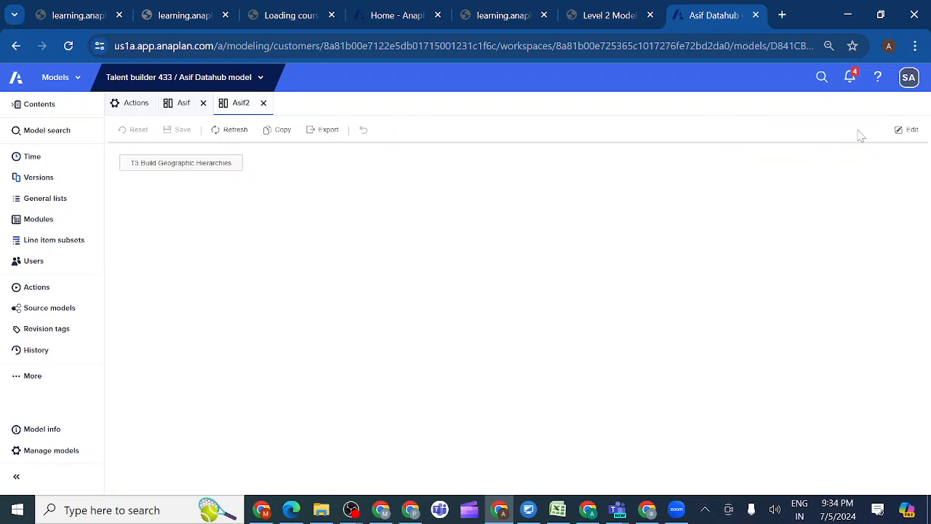
Run T3 Build Geographic Hierarchies from its button on the new dashboard and close the result summary
left_click(184, 169)
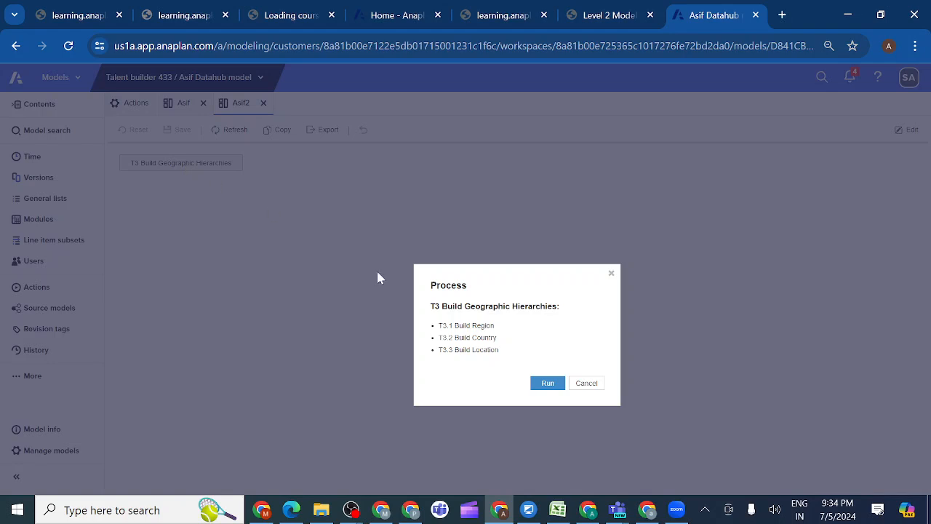
left_click(547, 384)
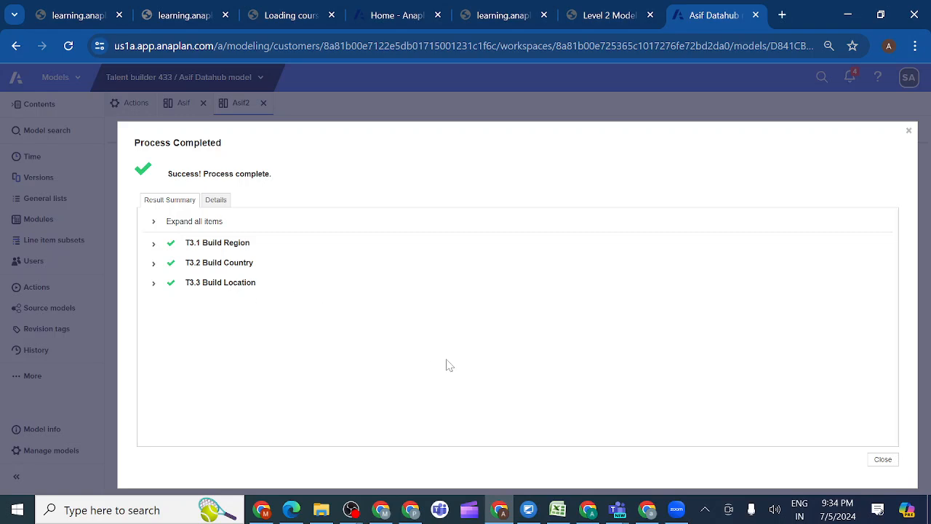
left_click(704, 513)
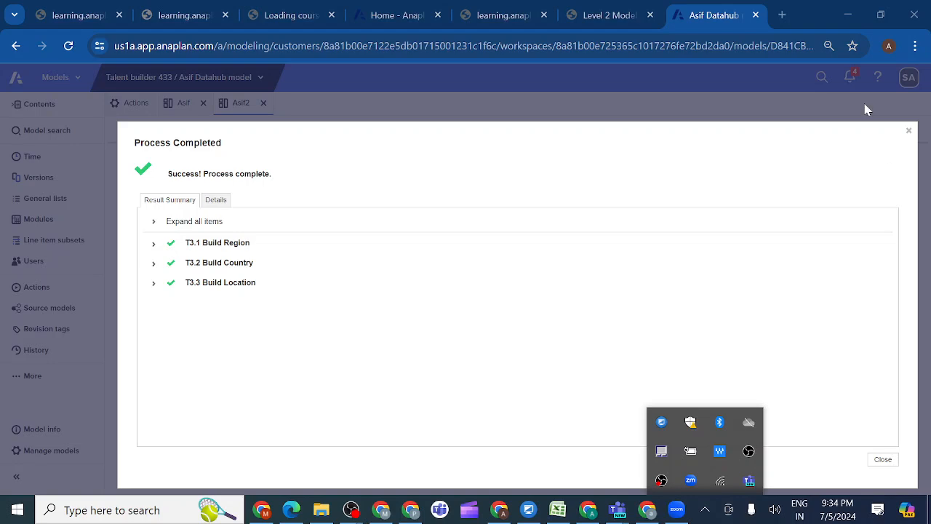
left_click(908, 132)
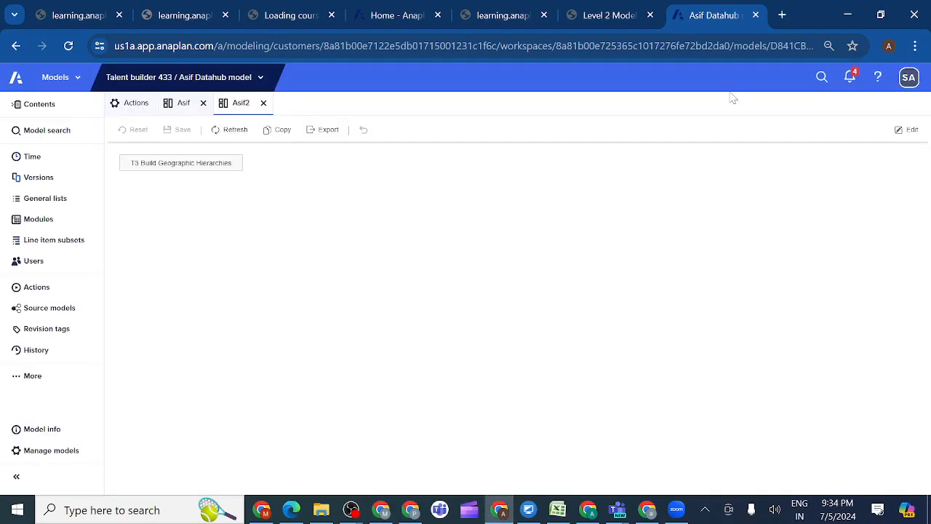
Glance at the course activity, return to the Data Hub model's actions and inspect the T3.1 Build Region import's target
left_click(607, 17)
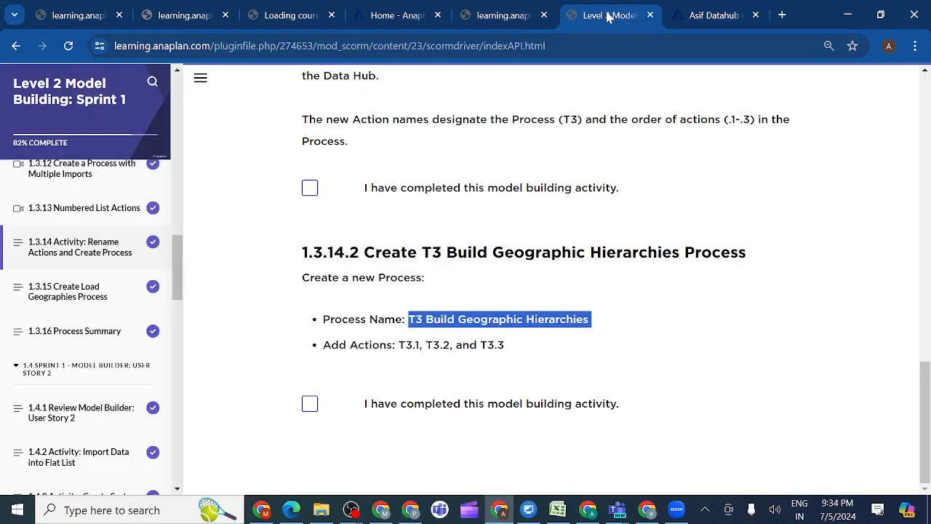
left_click(715, 15)
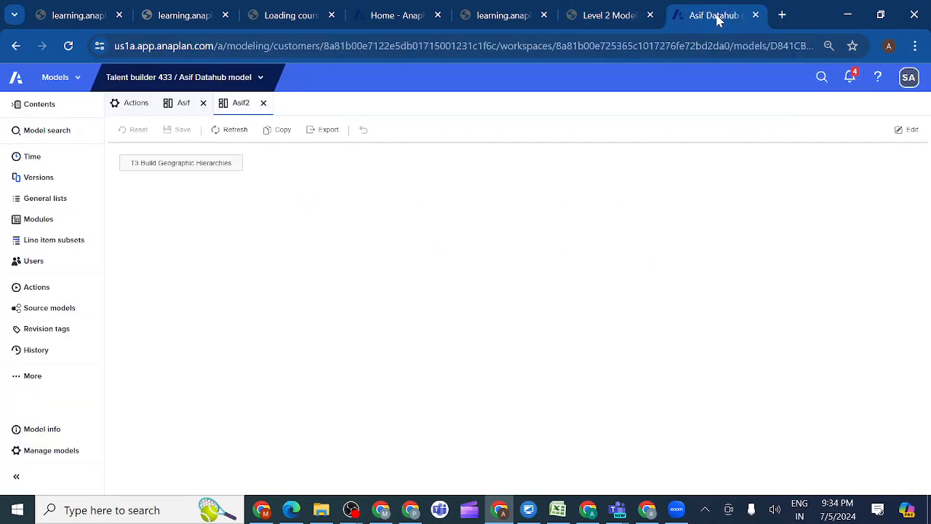
left_click(134, 102)
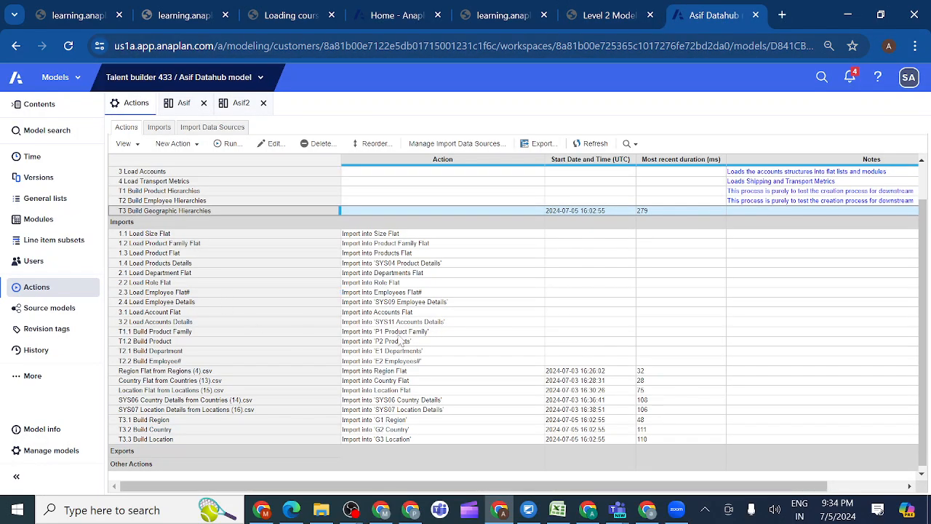
left_click(355, 421)
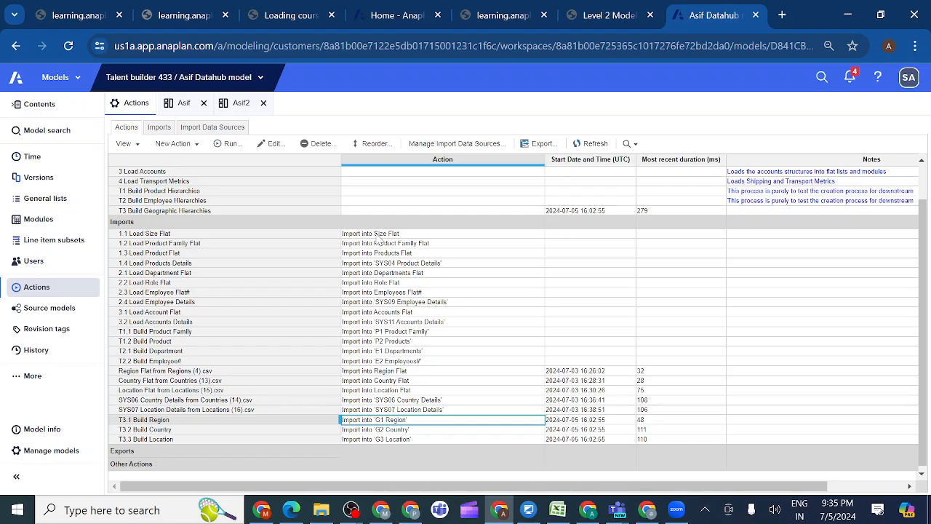
Examine the source and target of the T3.1 Build Region import in the model's imports list, and return to the actions list
left_click(160, 128)
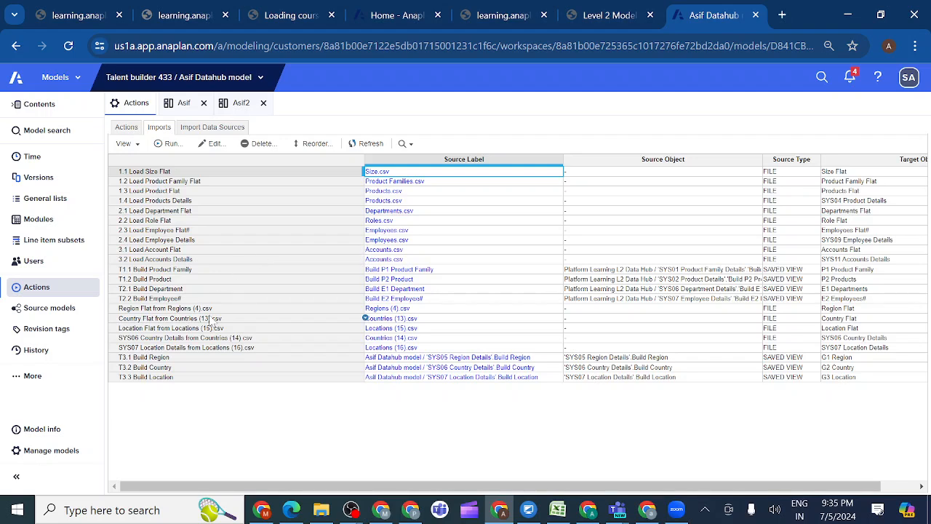
left_click(187, 359)
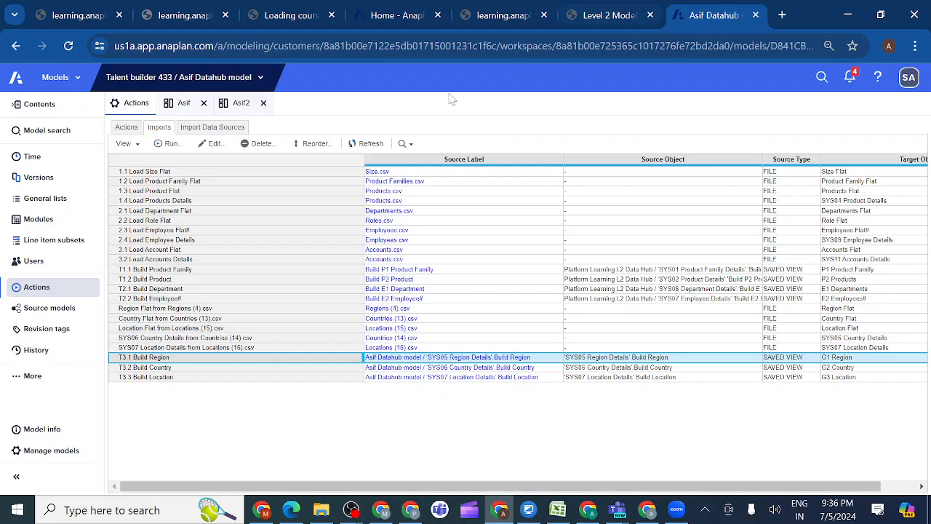
left_click(125, 127)
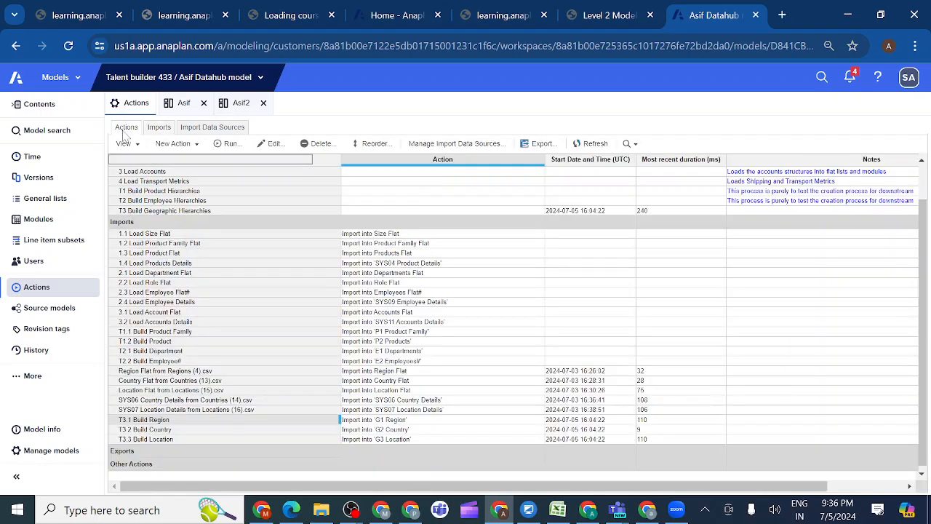
Mark course activity 1.3.14.2 as completed and read the rename and create-process instructions in lesson 1.3.15 Create Load Geographies Process
left_click(596, 15)
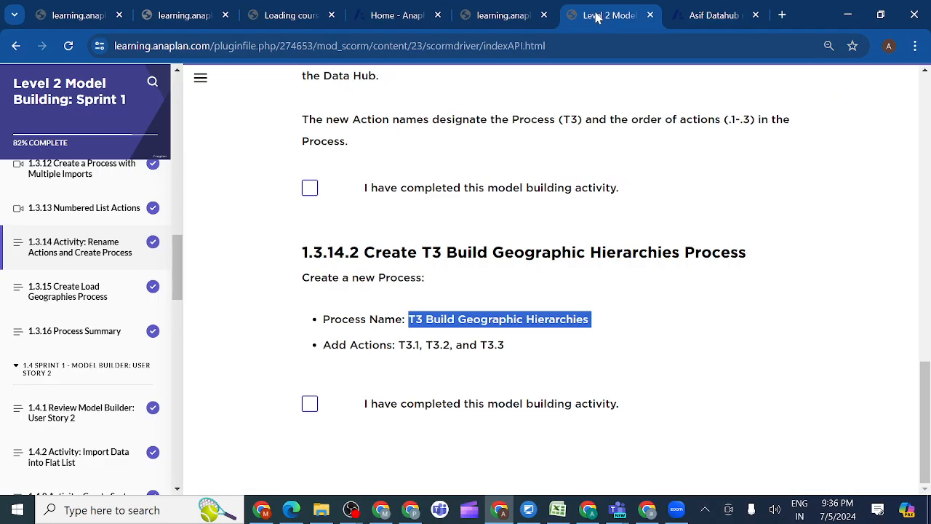
left_click(310, 405)
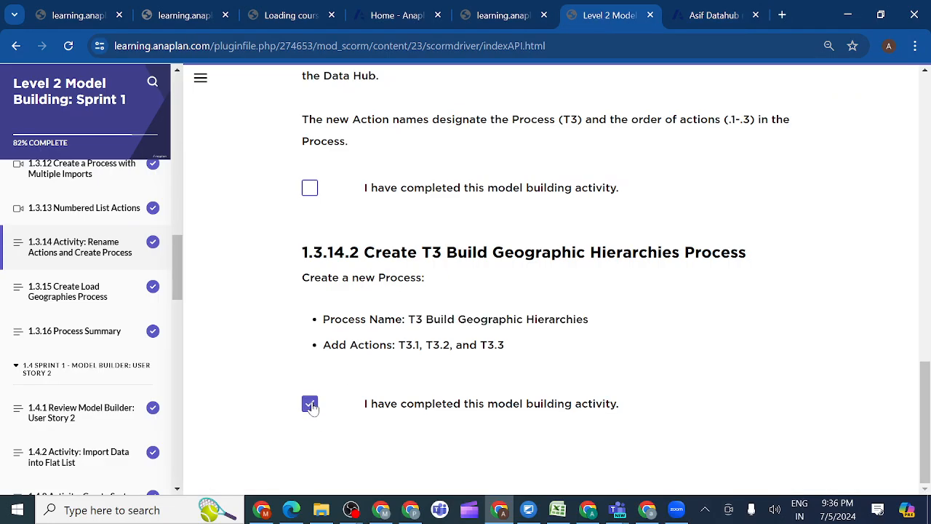
left_click(82, 295)
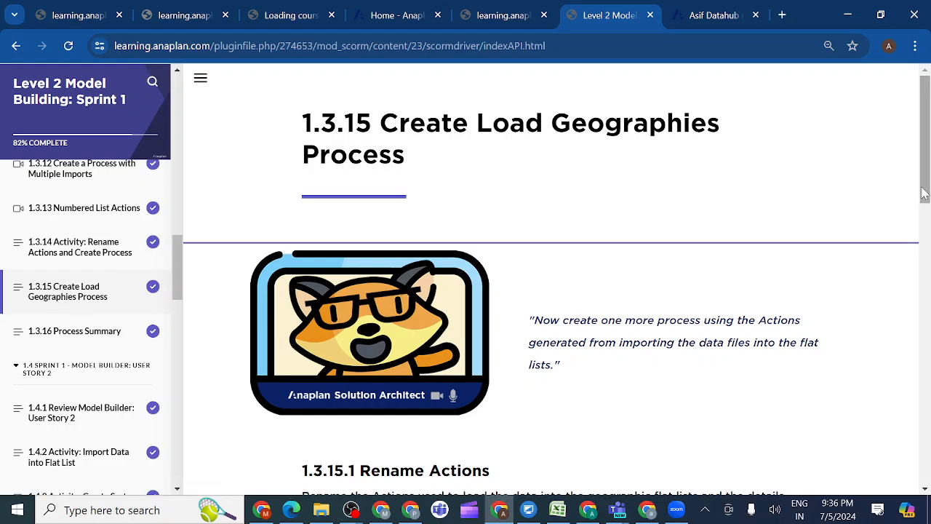
left_click_drag(923, 193, 911, 255)
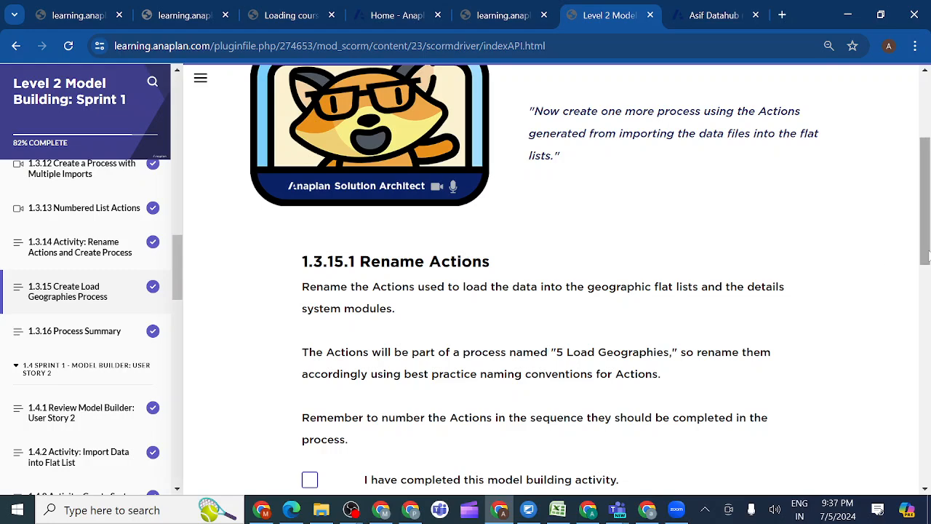
left_click_drag(926, 255, 926, 291)
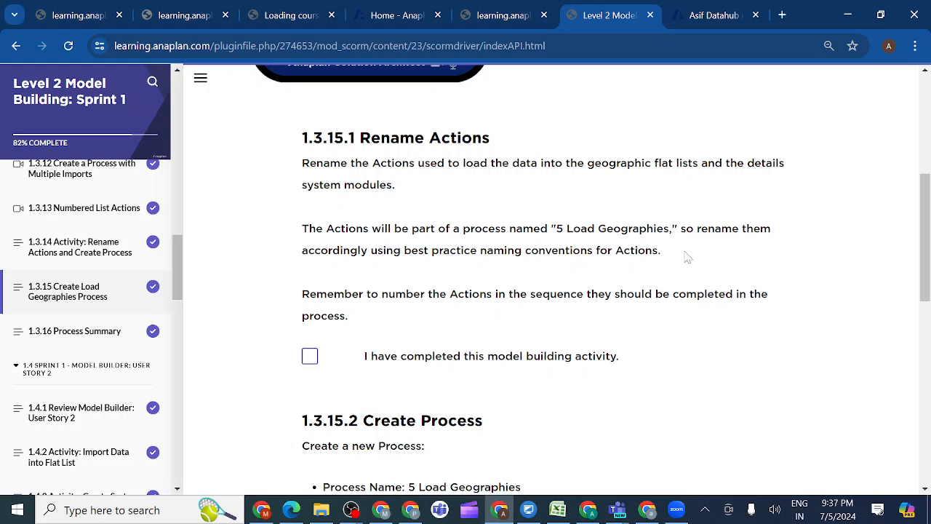
left_click_drag(927, 248, 926, 292)
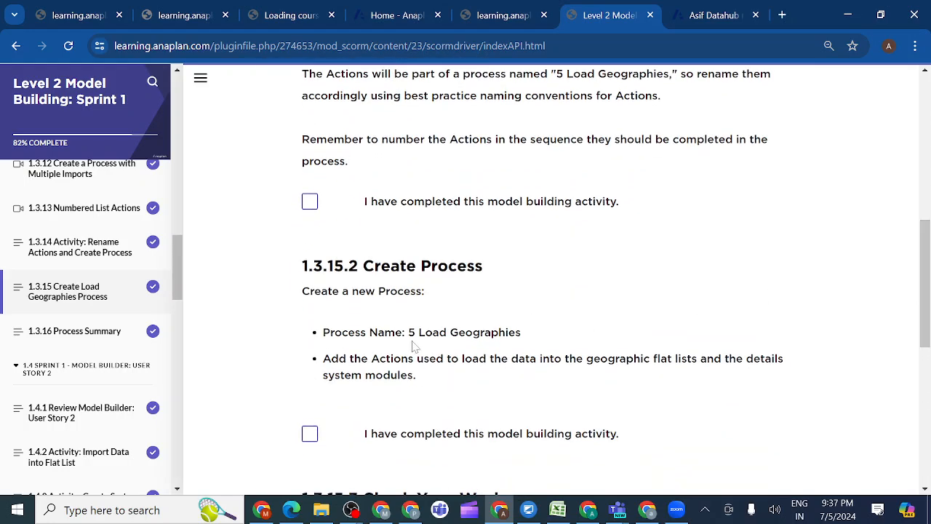
Copy the process name from the course and create a new process named 5 Load Geographies in the Data Hub model's actions
left_click_drag(408, 331, 520, 331)
key("ctrl+c")
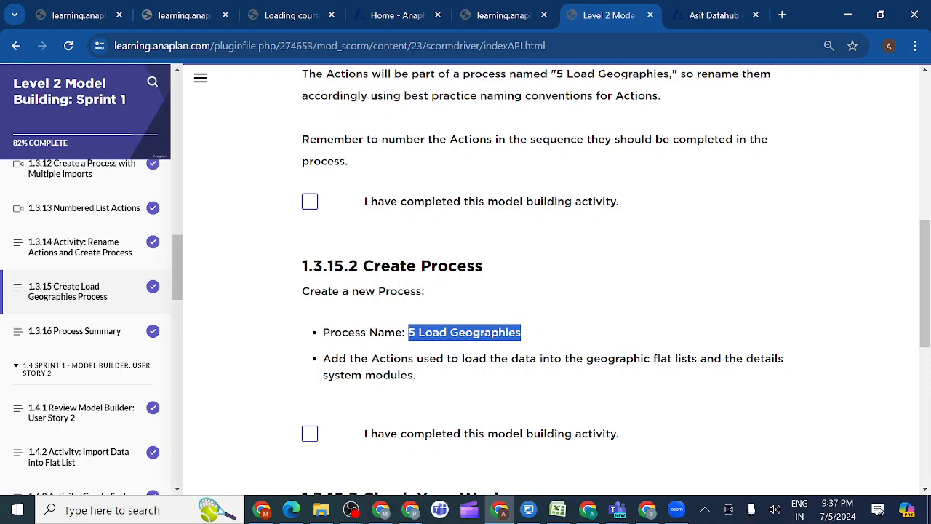
left_click(709, 14)
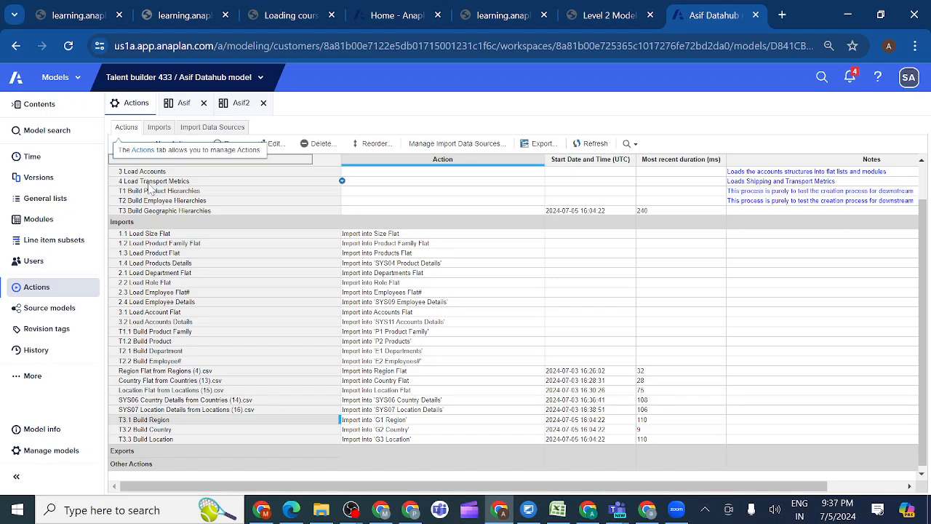
left_click(197, 145)
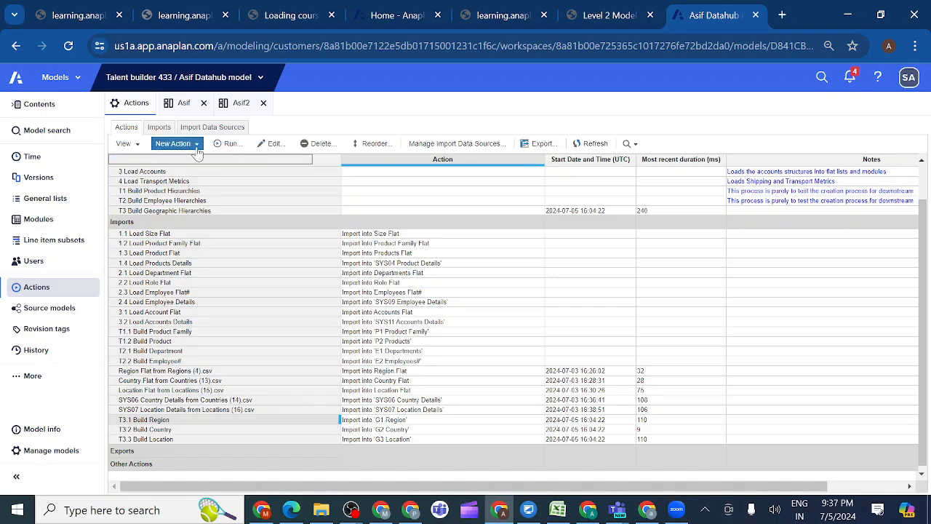
left_click(197, 145)
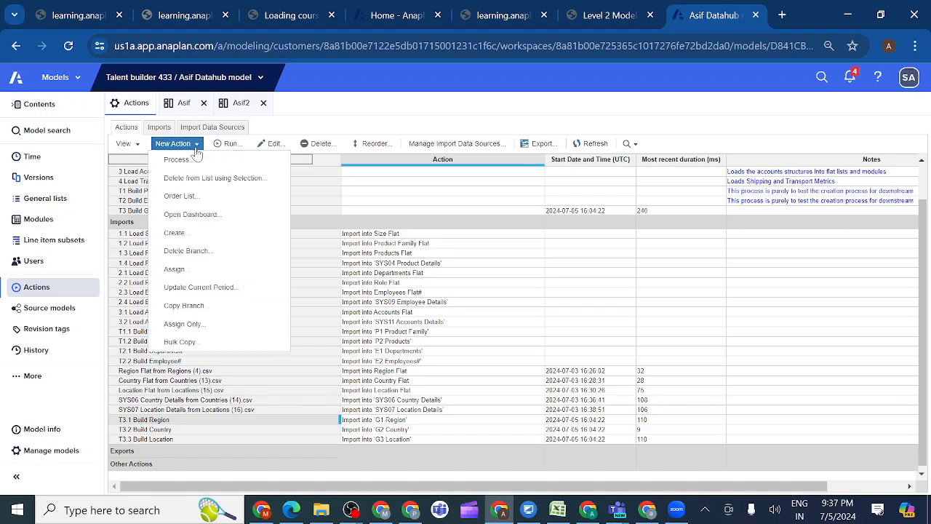
left_click(184, 160)
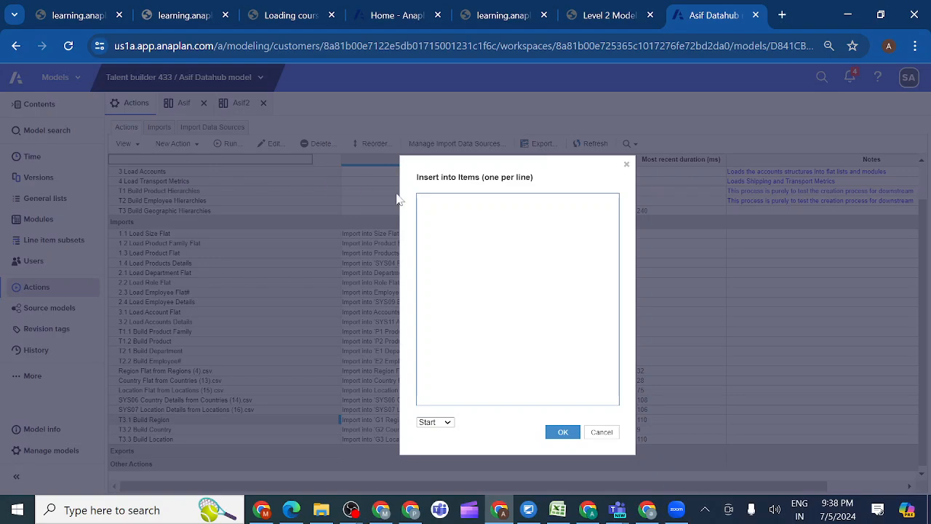
key("ctrl+v")
left_click(564, 432)
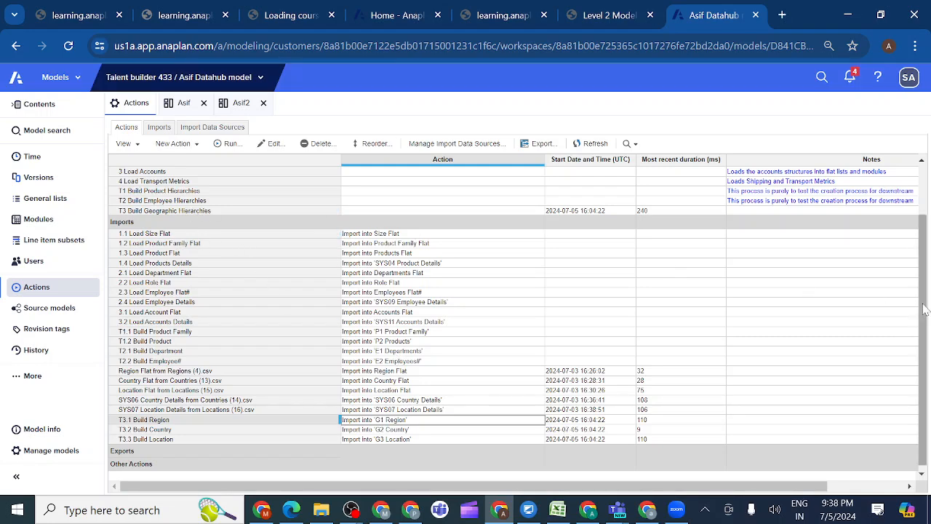
scroll(923, 309, "up", 2)
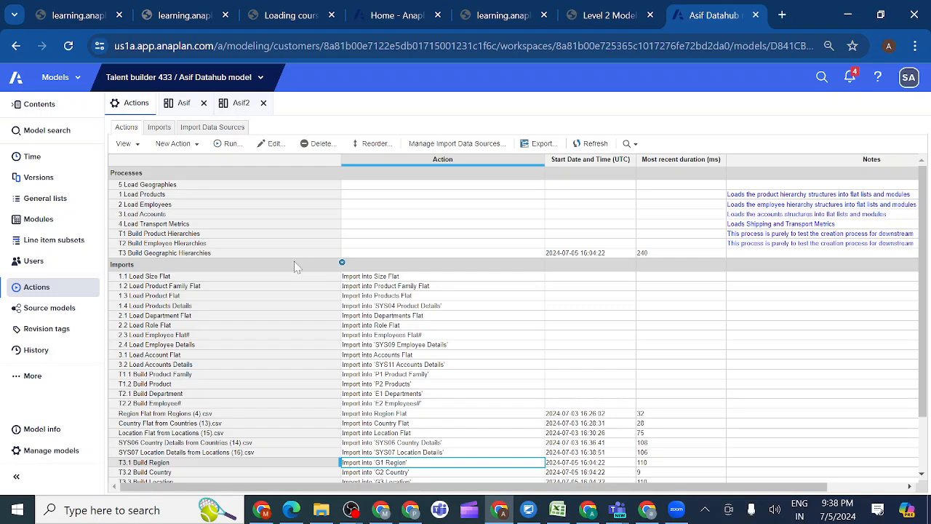
left_click(165, 186)
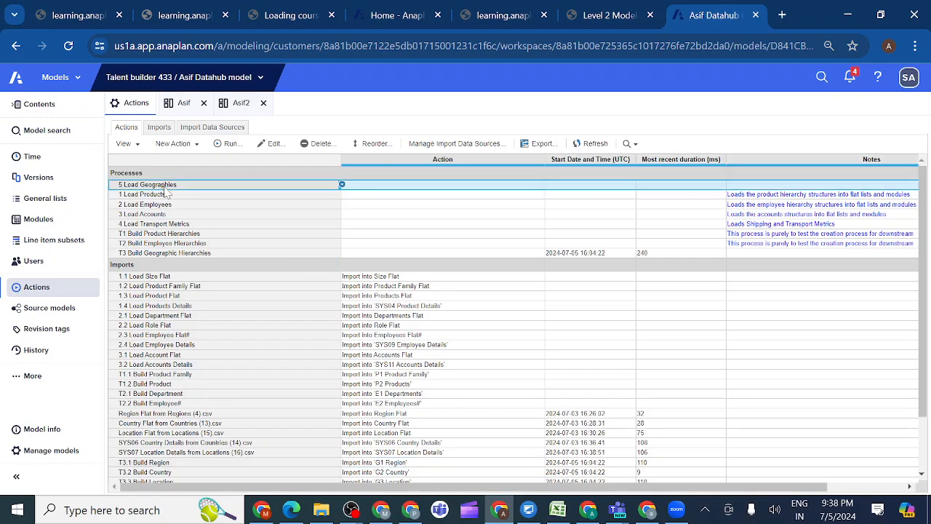
Read the course's 1.3.15.3 Check Your Work section for the names and sequence of the 5 Load Geographies actions
left_click(609, 16)
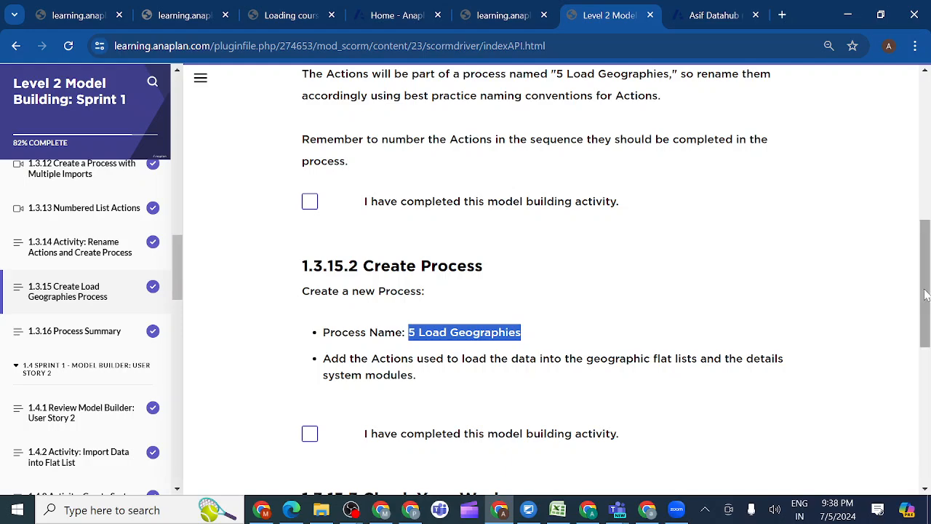
left_click_drag(925, 293, 928, 380)
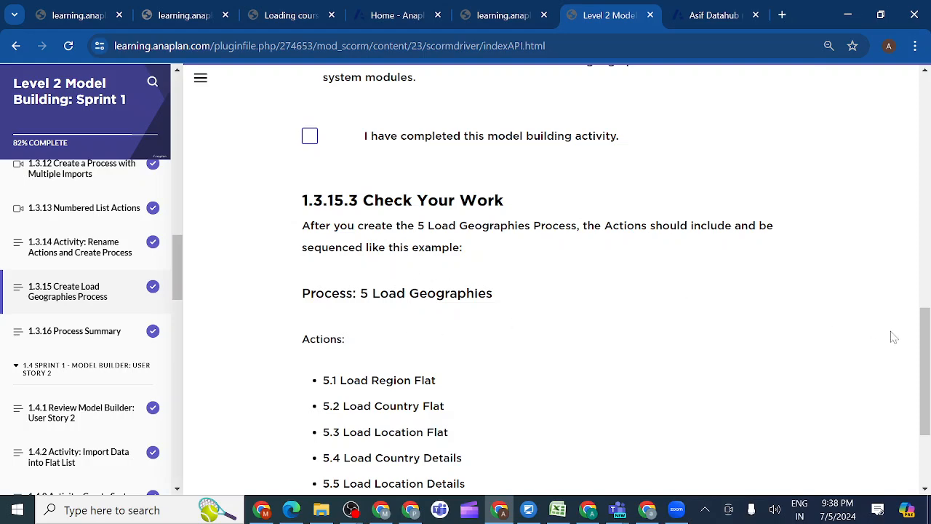
left_click_drag(924, 333, 926, 378)
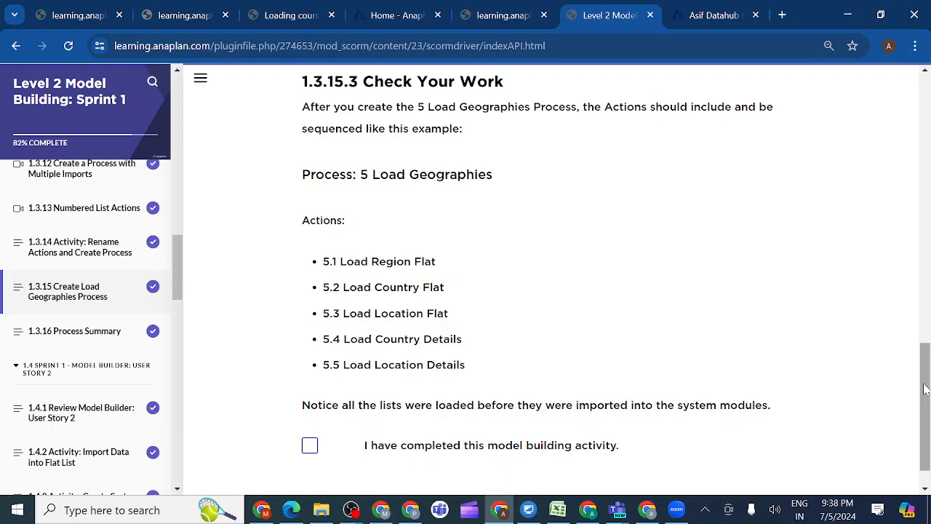
scroll(924, 393, "down", 1)
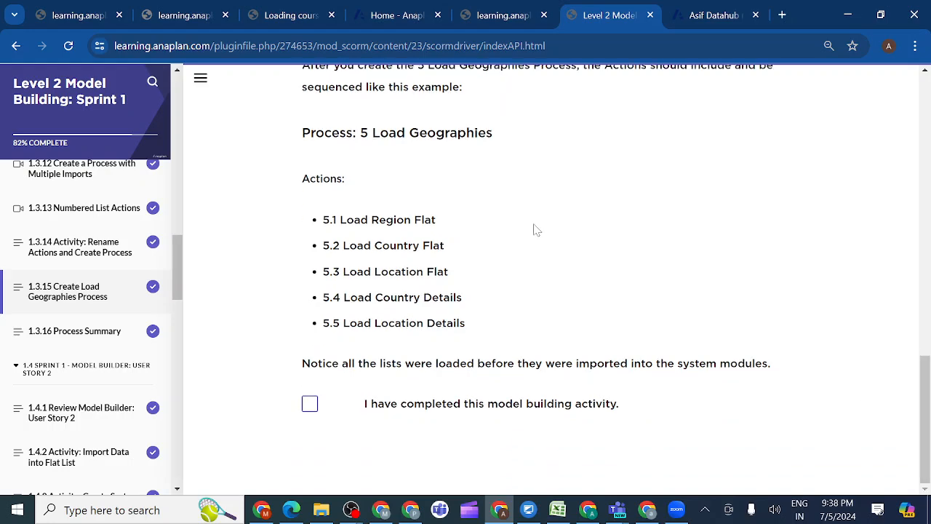
Return to the Data Hub model's actions and locate the import into Region Flat among the geographic imports
left_click(712, 18)
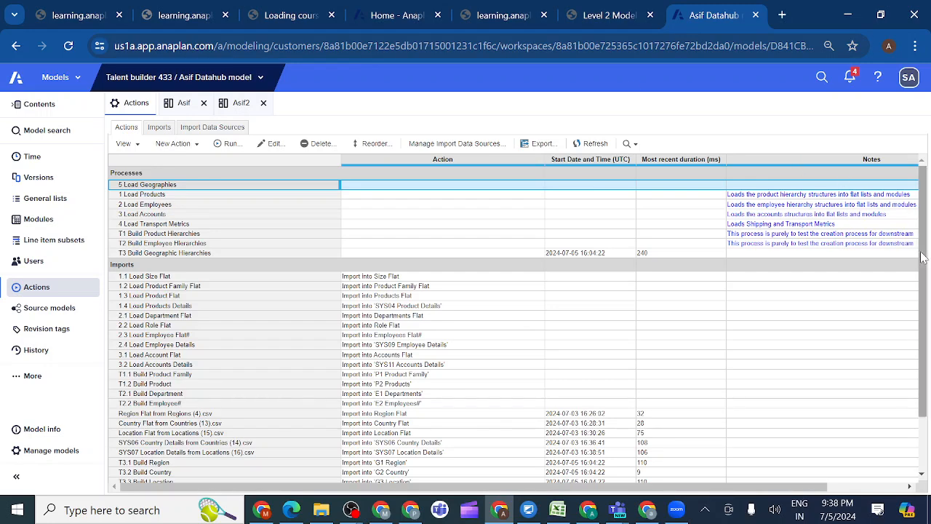
left_click_drag(925, 266, 930, 288)
left_click_drag(930, 312, 930, 328)
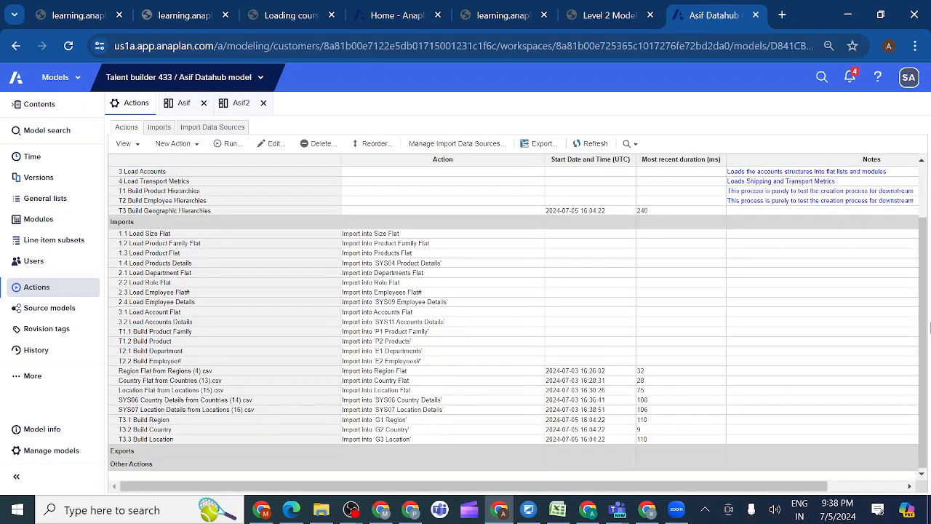
left_click(428, 372)
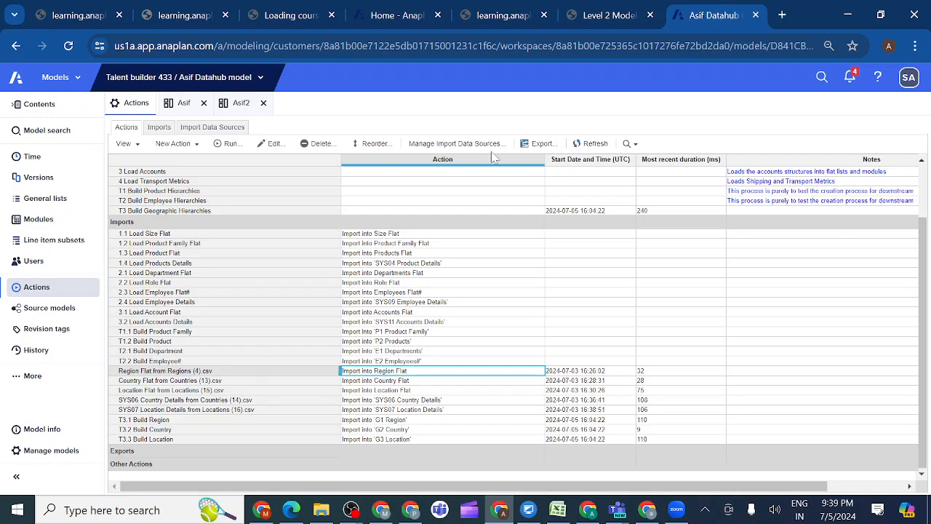
Copy the name 5.1 Load Region Flat from the course and rename the Region Flat import in the Data Hub model with it
left_click(609, 15)
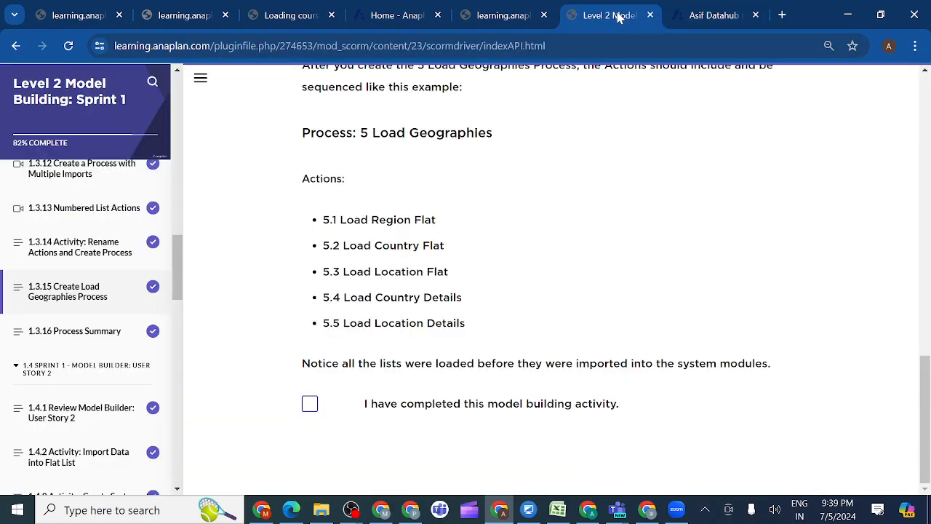
left_click(697, 15)
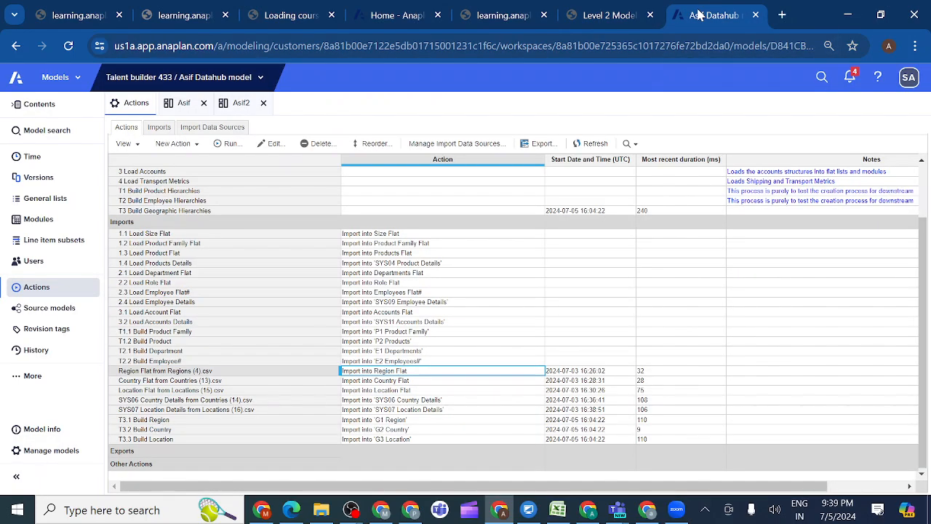
left_click(608, 17)
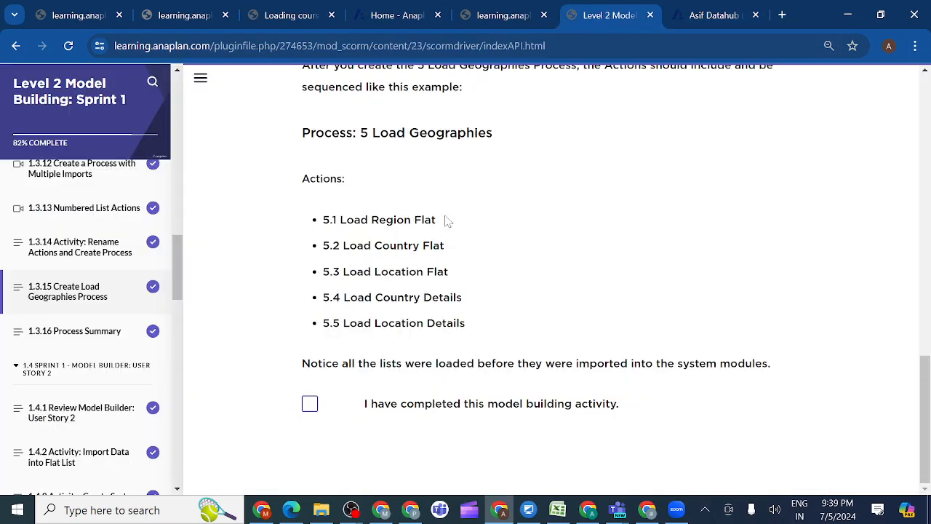
left_click_drag(446, 220, 322, 219)
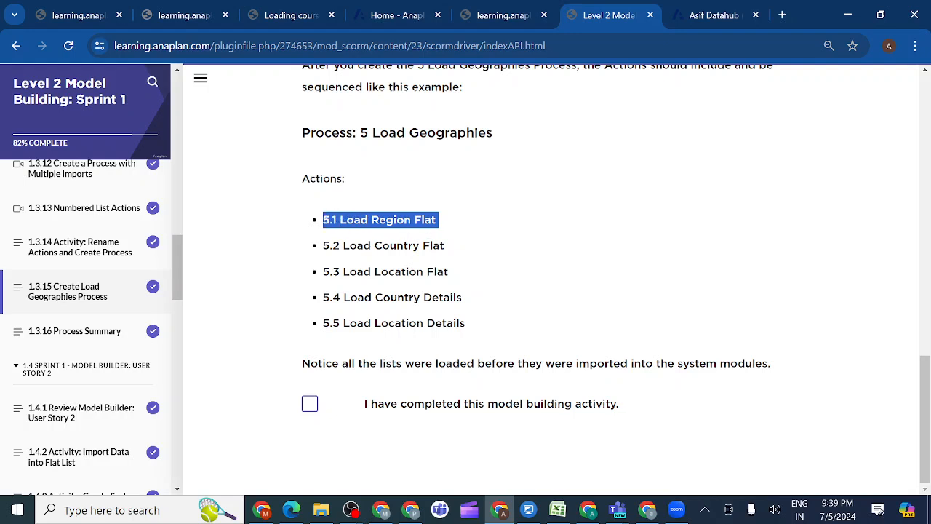
left_click(712, 20)
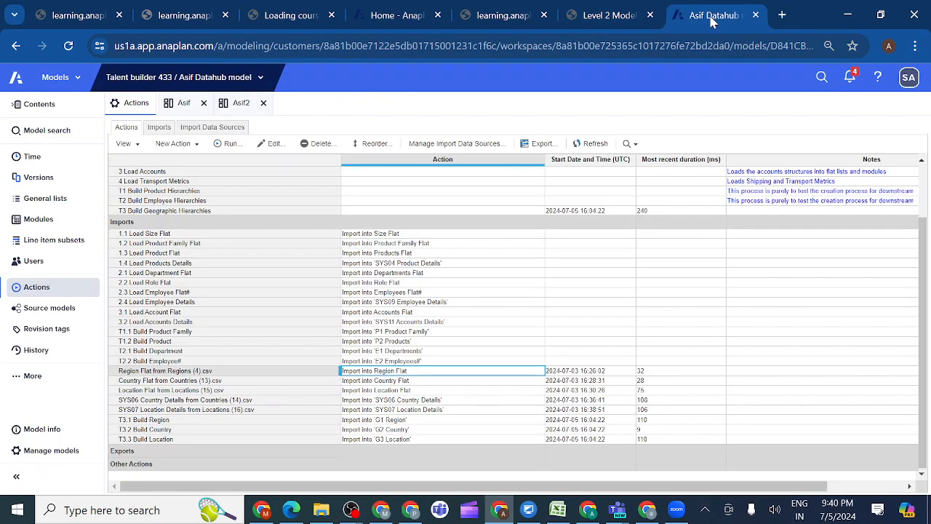
double_click(227, 372)
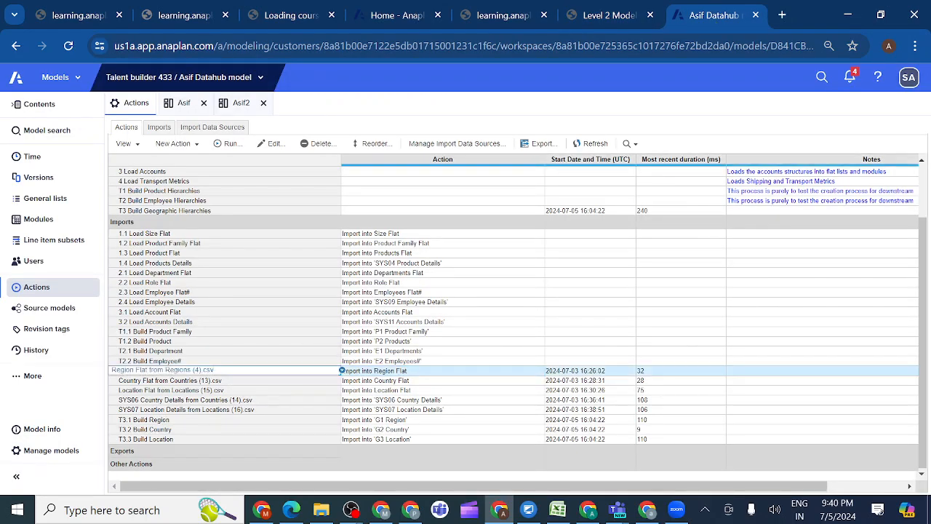
key("BackSpace")
key("BackSpace")
key("BackSpace")
key("BackSpace")
key("BackSpace")
key("BackSpace")
key("BackSpace")
key("BackSpace")
key("BackSpace")
key("BackSpace")
key("BackSpace")
key("BackSpace")
key("BackSpace")
key("BackSpace")
key("BackSpace")
key("BackSpace")
key("BackSpace")
key("BackSpace")
key("BackSpace")
key("BackSpace")
type("6.1 Load Region Flat")
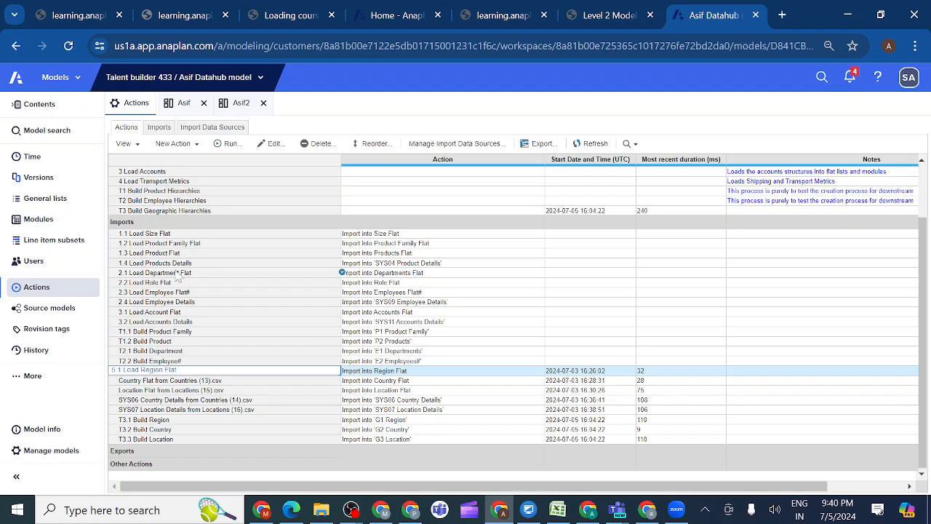
left_click(226, 382)
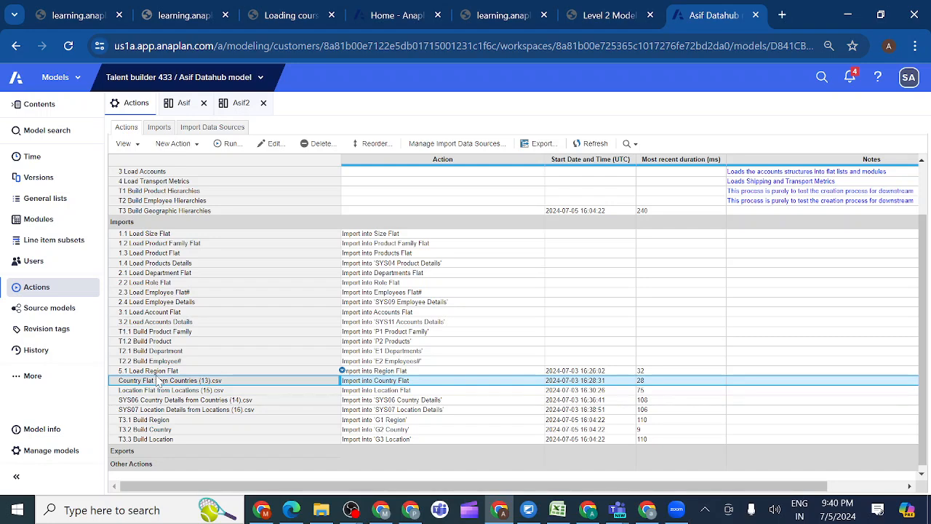
Copy the name 5.2 Load Country Flat from the course and rename the Country Flat import with it
left_click(616, 16)
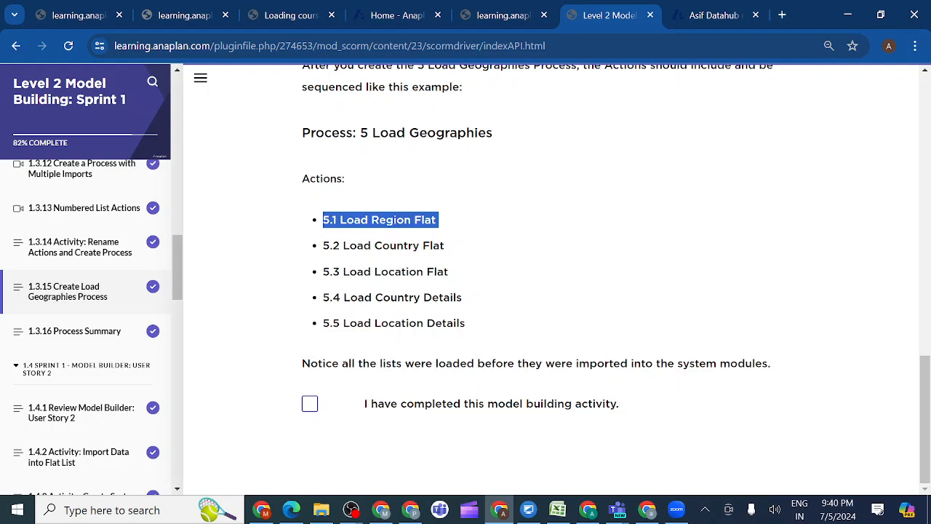
left_click_drag(449, 249, 322, 247)
key("ctrl+c")
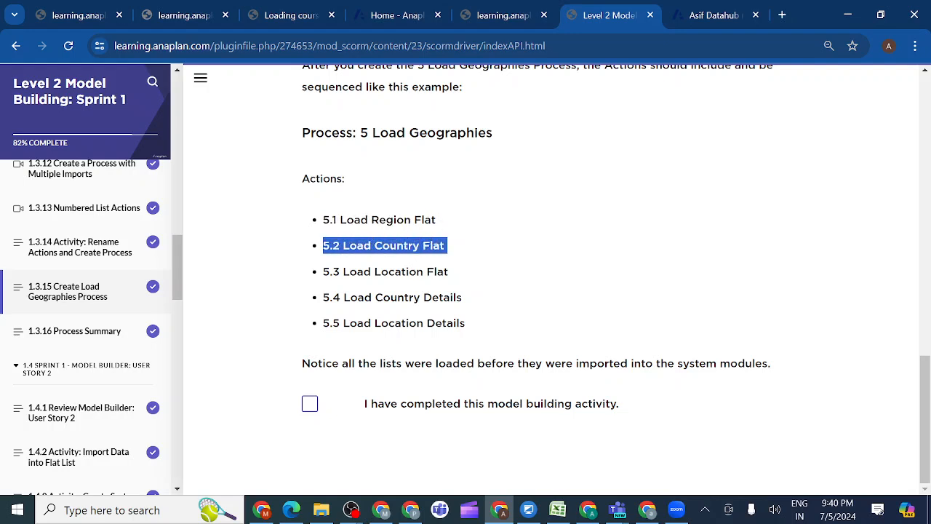
left_click(700, 18)
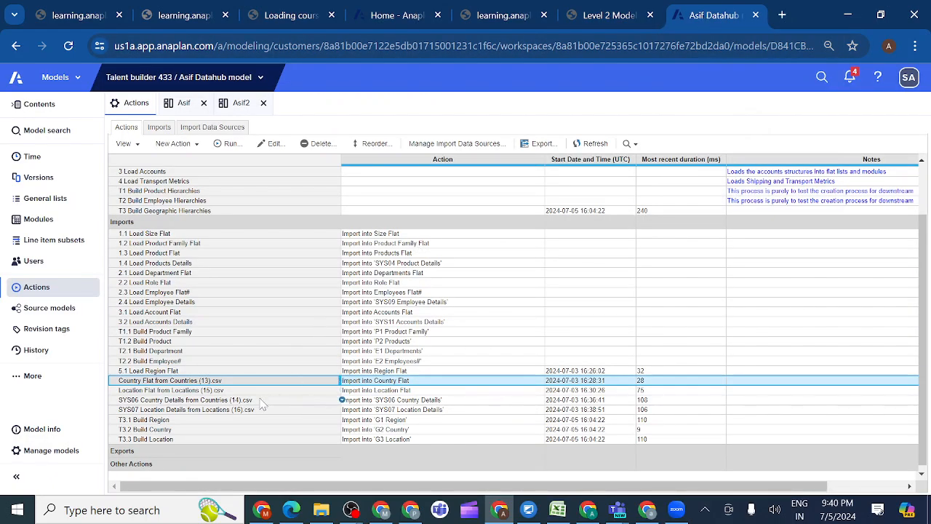
double_click(232, 381)
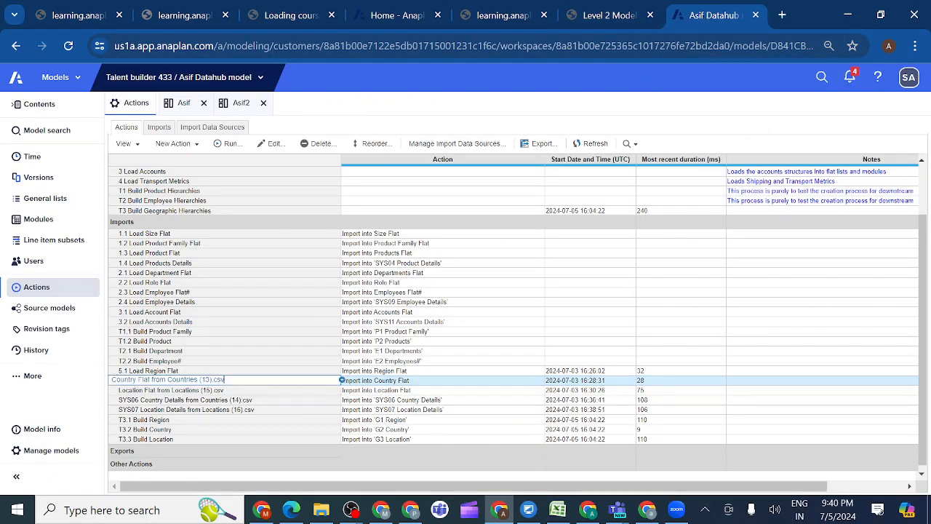
key("BackSpace")
key("BackSpace")
key("BackSpace")
key("BackSpace")
key("BackSpace")
key("BackSpace")
key("BackSpace")
key("BackSpace")
key("BackSpace")
key("BackSpace")
key("BackSpace")
key("BackSpace")
key("BackSpace")
key("BackSpace")
key("BackSpace")
key("BackSpace")
key("BackSpace")
key("BackSpace")
key("BackSpace")
key("BackSpace")
key("ctrl+v")
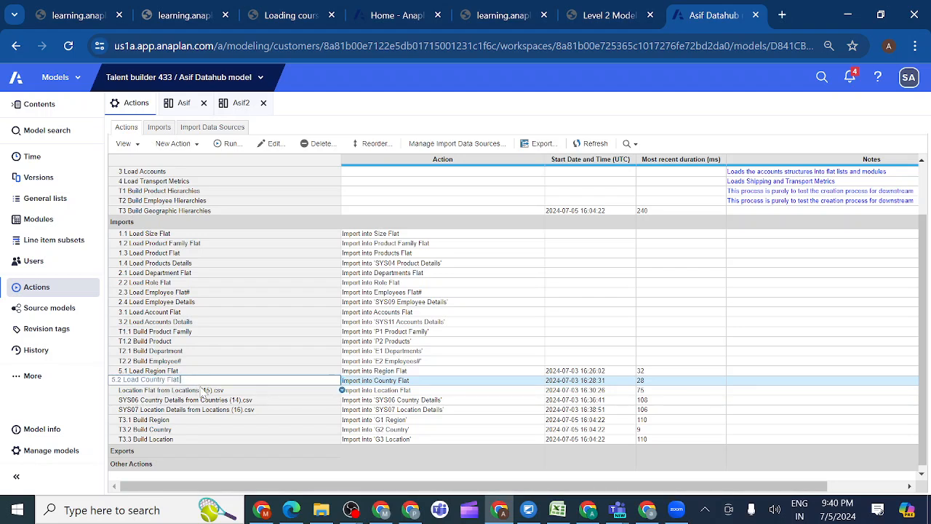
left_click(237, 391)
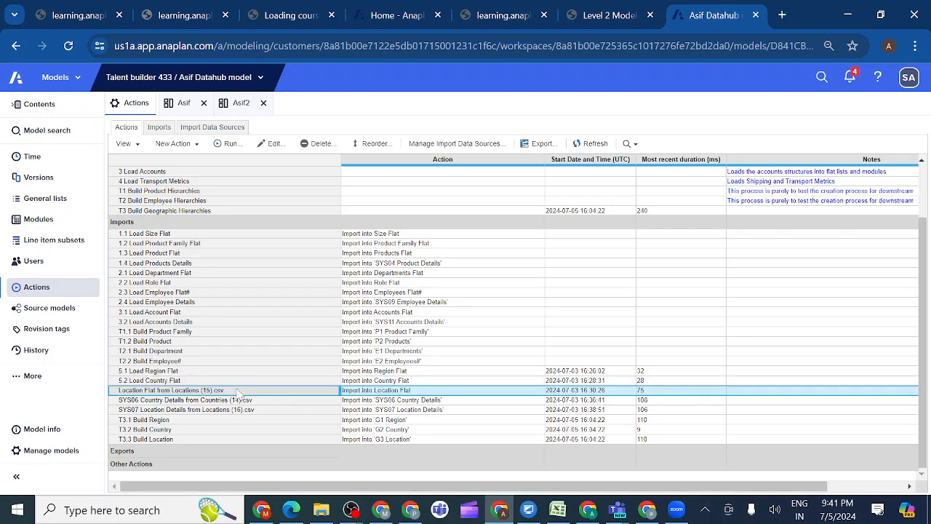
Copy the name 5.3 Load Location Flat from the course and rename the Location Flat import with it
left_click(615, 19)
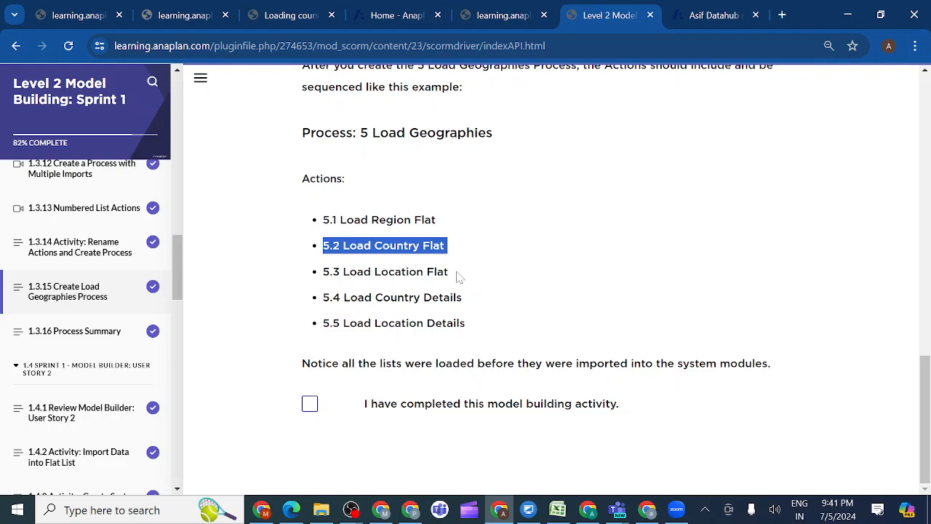
left_click_drag(458, 276, 325, 275)
key("ctrl+c")
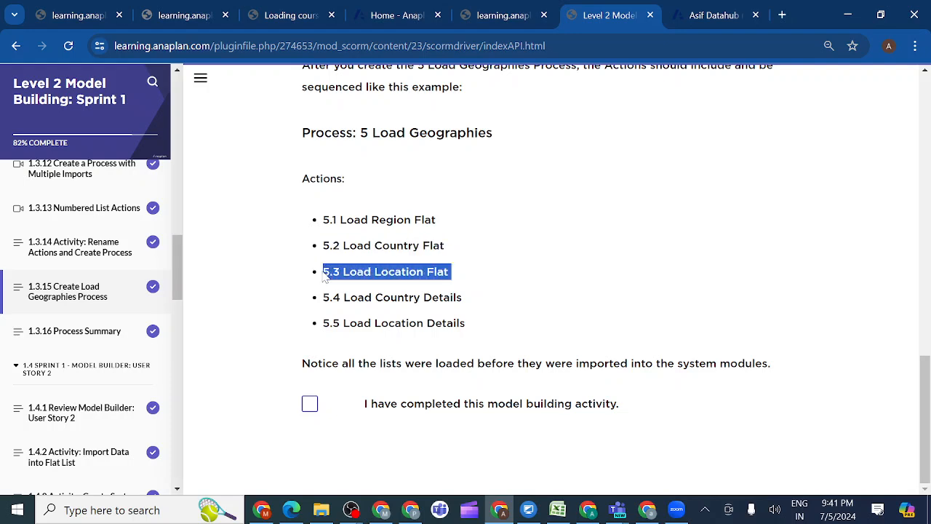
left_click(696, 18)
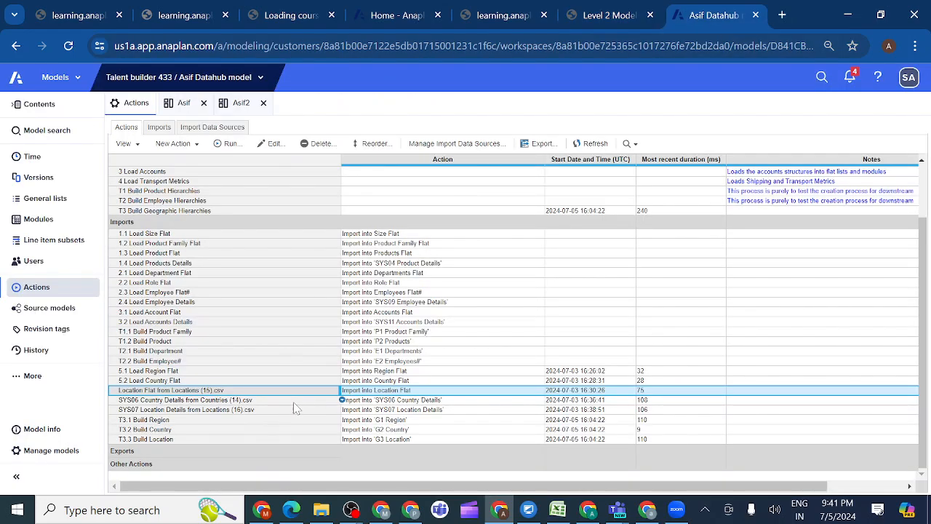
double_click(239, 393)
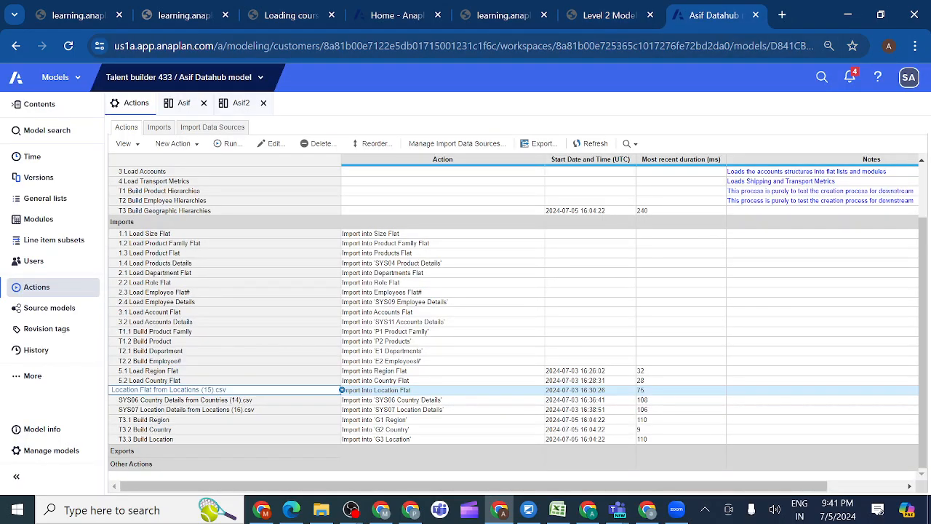
key("BackSpace")
key("BackSpace")
key("BackSpace")
key("BackSpace")
key("BackSpace")
key("BackSpace")
key("BackSpace")
key("BackSpace")
key("BackSpace")
key("BackSpace")
key("BackSpace")
key("BackSpace")
key("BackSpace")
key("BackSpace")
key("BackSpace")
key("BackSpace")
key("BackSpace")
key("BackSpace")
key("BackSpace")
key("BackSpace")
key("ctrl+v")
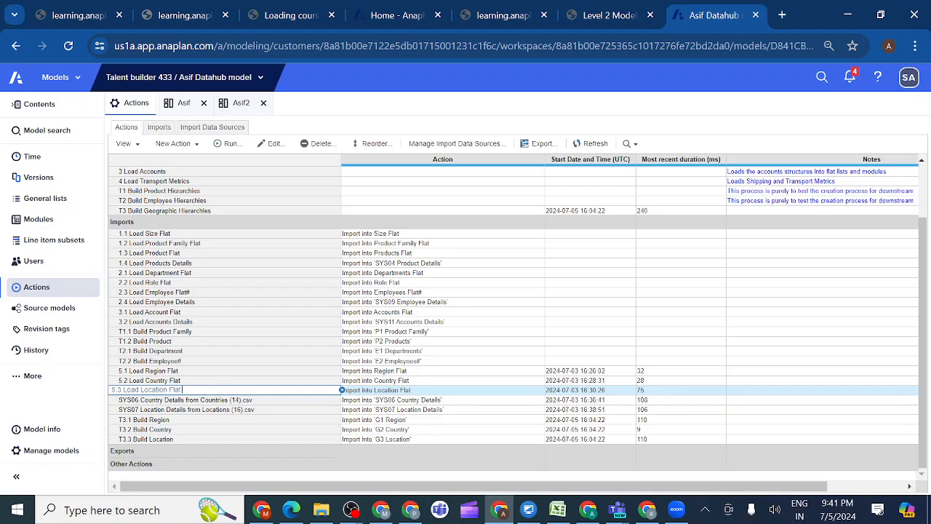
left_click(256, 403)
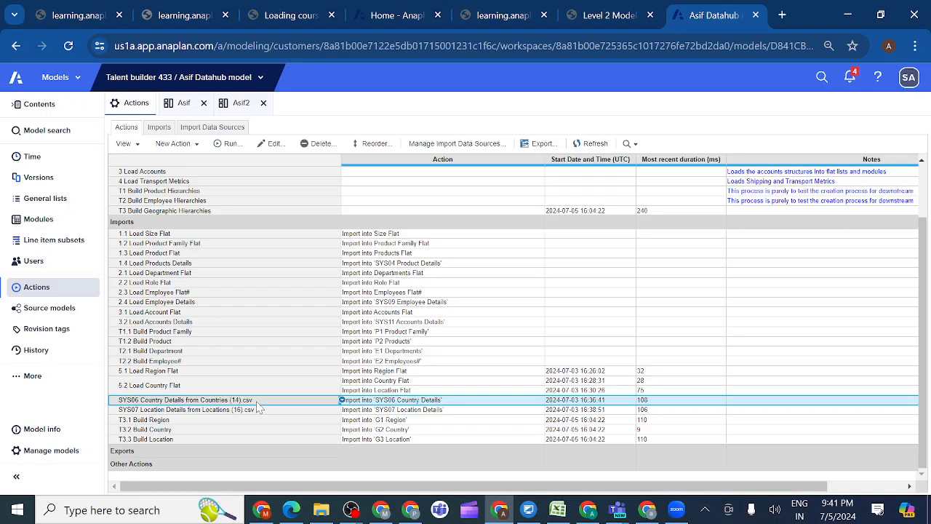
Copy the name 5.4 Load Country Details from the course and rename the SYS06 Country Details import with it
left_click(610, 16)
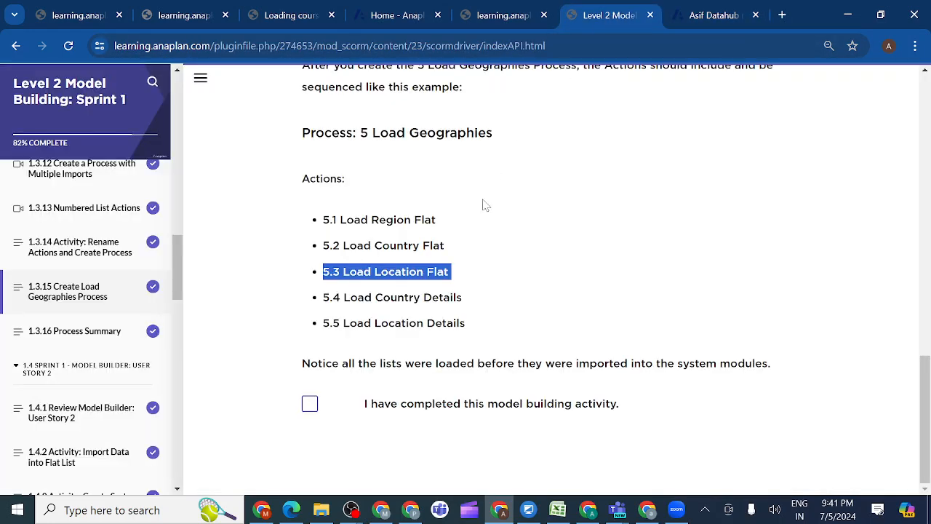
left_click(470, 303)
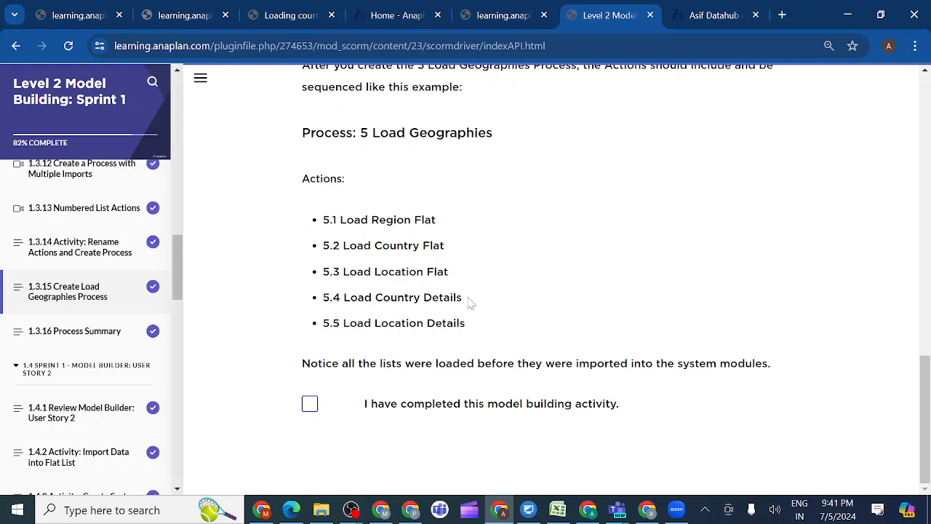
left_click_drag(470, 303, 322, 300)
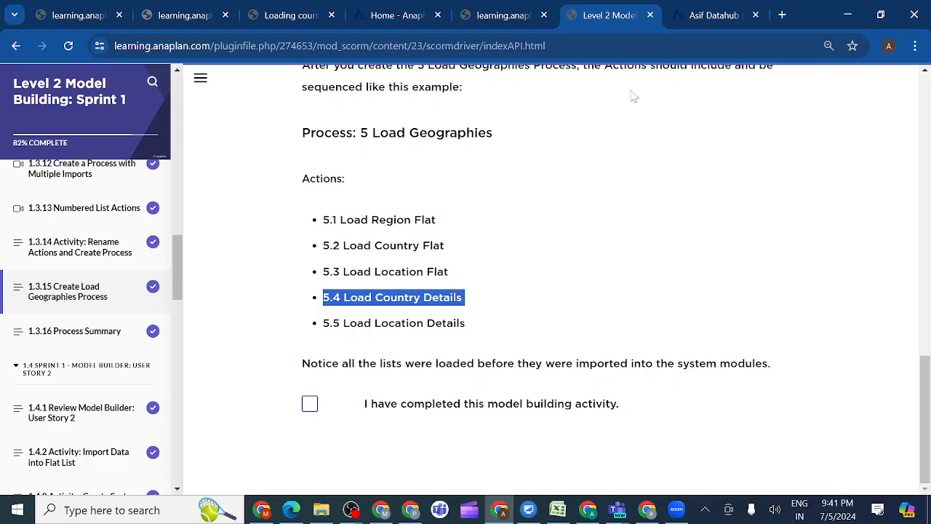
left_click(713, 17)
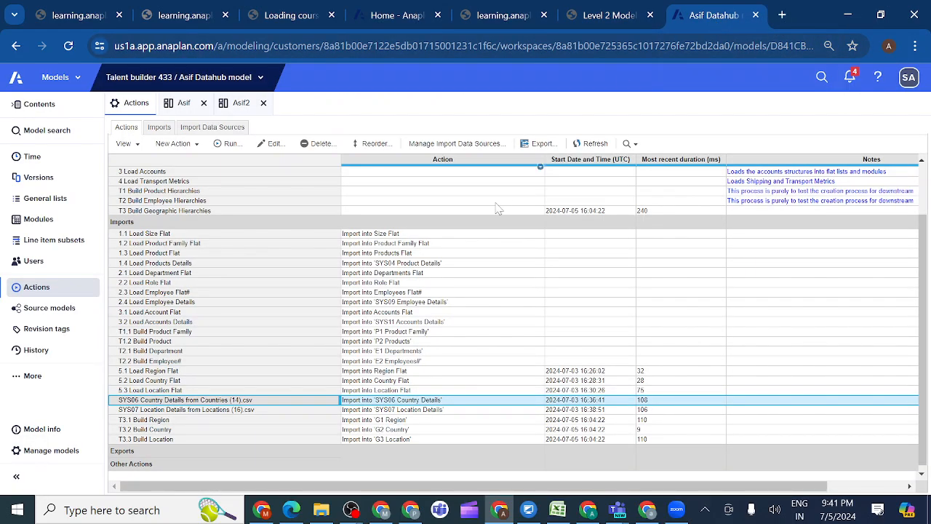
double_click(264, 401)
key("BackSpace")
key("BackSpace")
key("BackSpace")
key("BackSpace")
key("BackSpace")
key("BackSpace")
key("BackSpace")
key("BackSpace")
key("BackSpace")
key("BackSpace")
key("BackSpace")
key("BackSpace")
key("BackSpace")
key("BackSpace")
key("BackSpace")
key("BackSpace")
key("BackSpace")
key("BackSpace")
key("BackSpace")
key("BackSpace")
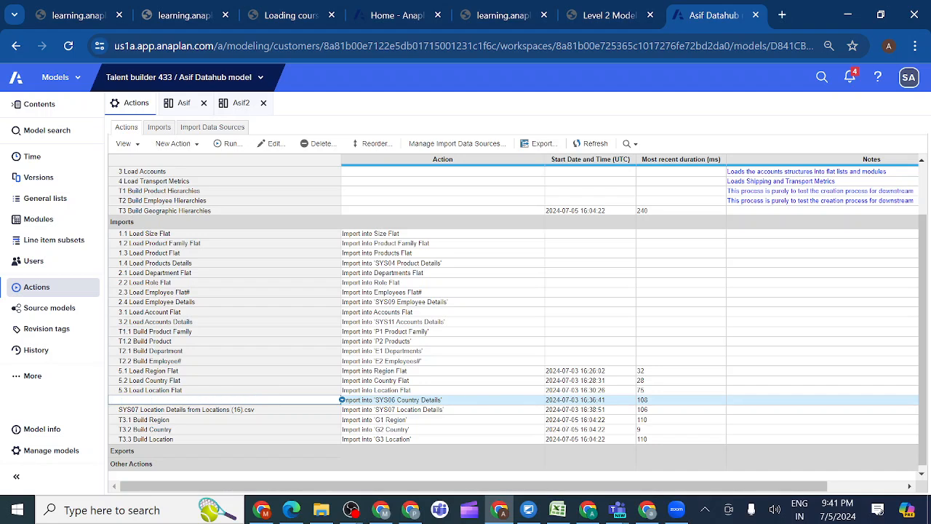
type("5.4 Load Country Details")
Copy the name 5.5 Load Location Details from the course and rename the SYS07 Location Details import with it
double_click(265, 412)
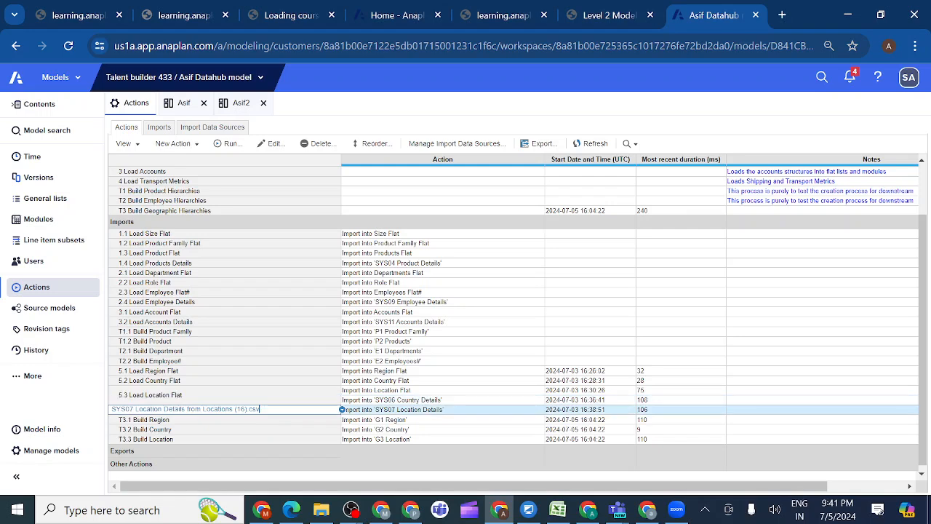
left_click(609, 16)
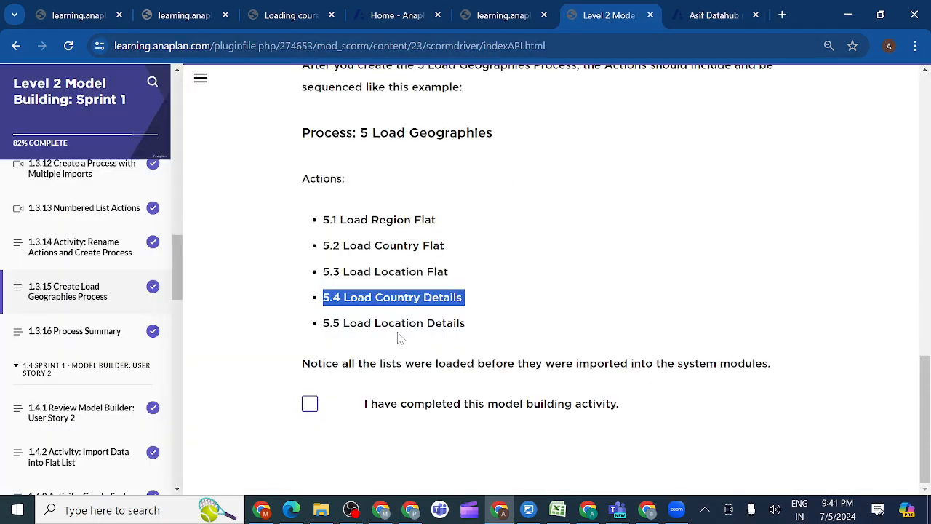
left_click(480, 329)
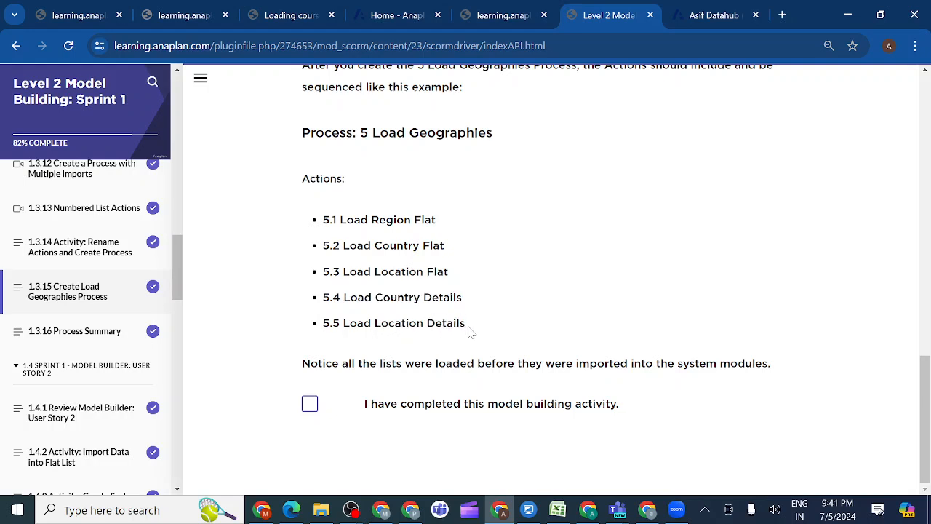
left_click_drag(469, 329, 323, 324)
key("ctrl+c")
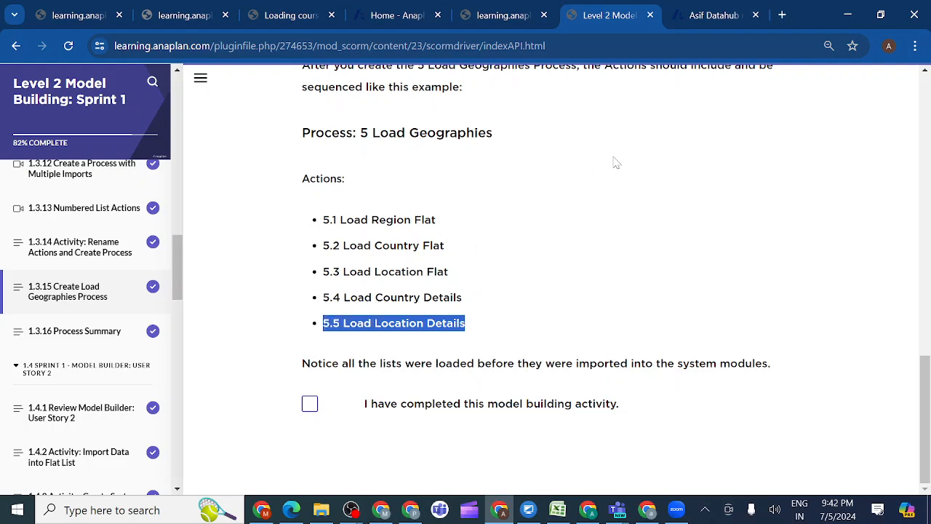
left_click(713, 20)
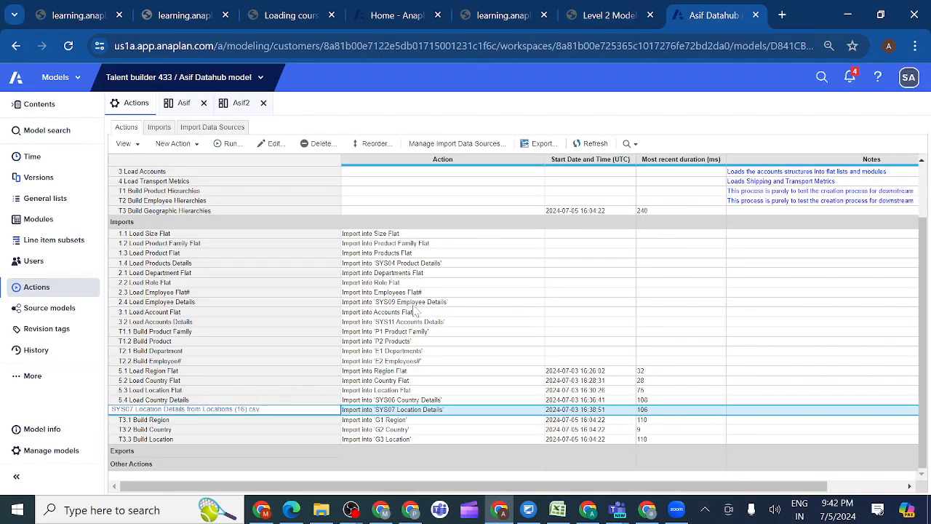
key("BackSpace")
key("BackSpace")
key("BackSpace")
key("BackSpace")
key("BackSpace")
key("BackSpace")
key("BackSpace")
key("BackSpace")
key("BackSpace")
key("BackSpace")
key("BackSpace")
key("BackSpace")
key("BackSpace")
key("BackSpace")
key("BackSpace")
key("BackSpace")
key("BackSpace")
key("BackSpace")
key("BackSpace")
key("BackSpace")
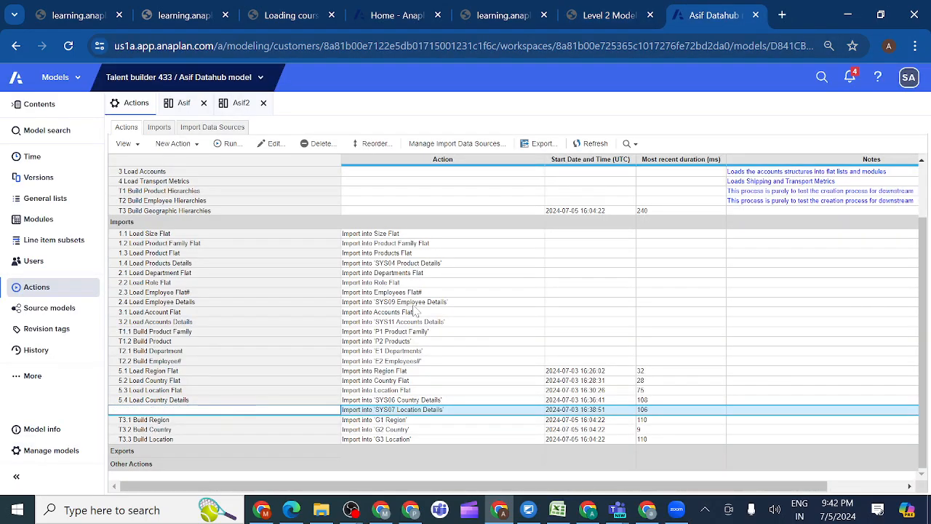
key("ctrl+v")
left_click(234, 426)
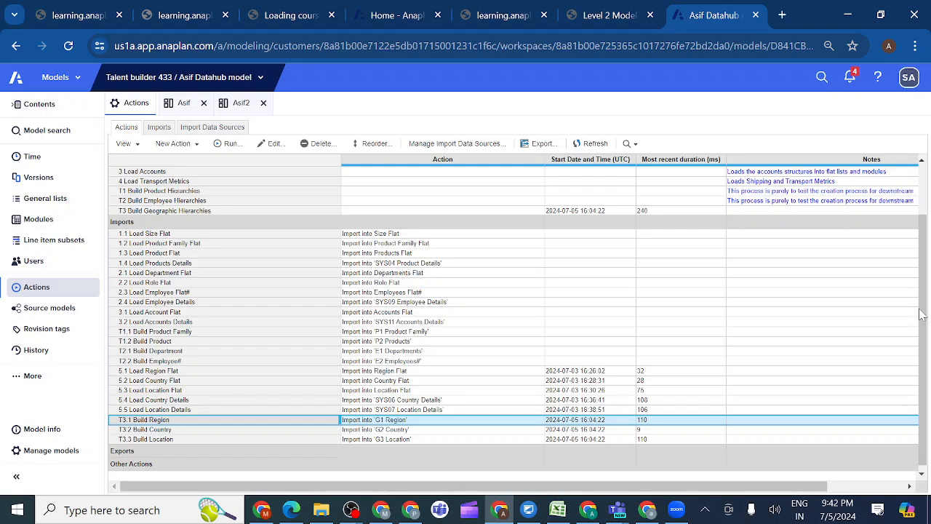
Add the imports 5.1 Load Region Flat through 5.5 Load Location Details, in numerical order, to the 5 Load Geographies process
scroll(925, 315, "up", 2)
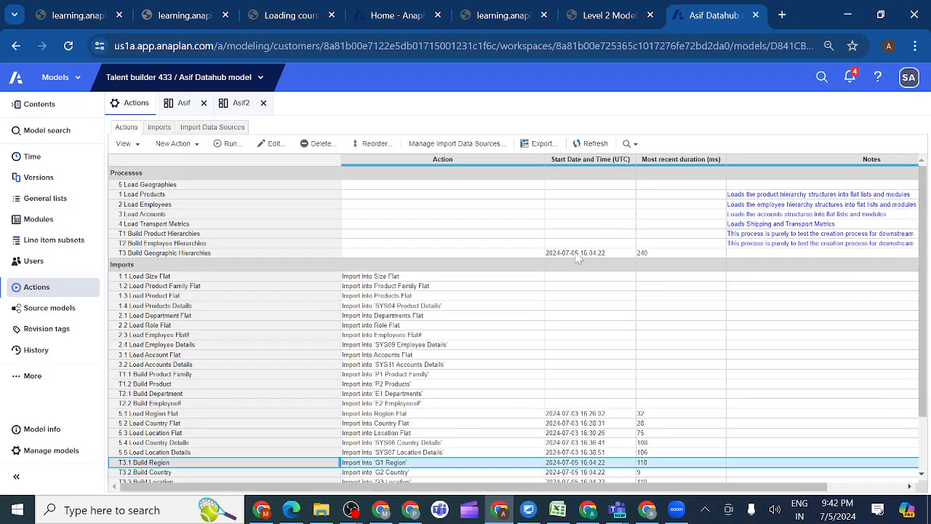
left_click(224, 186)
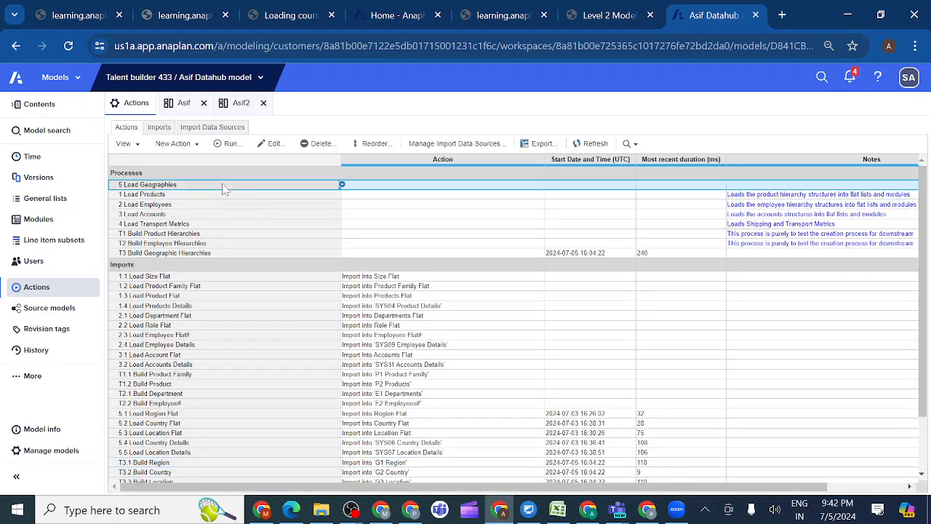
left_click(271, 144)
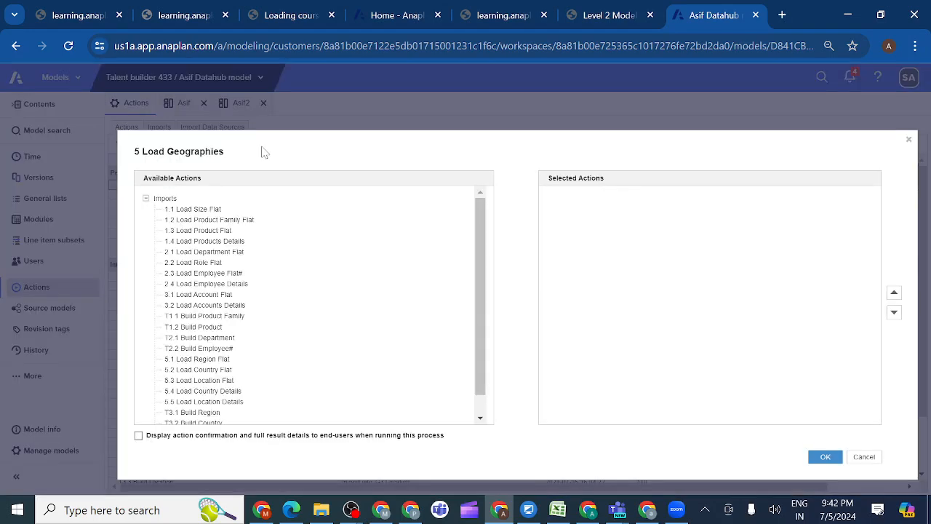
left_click(371, 304)
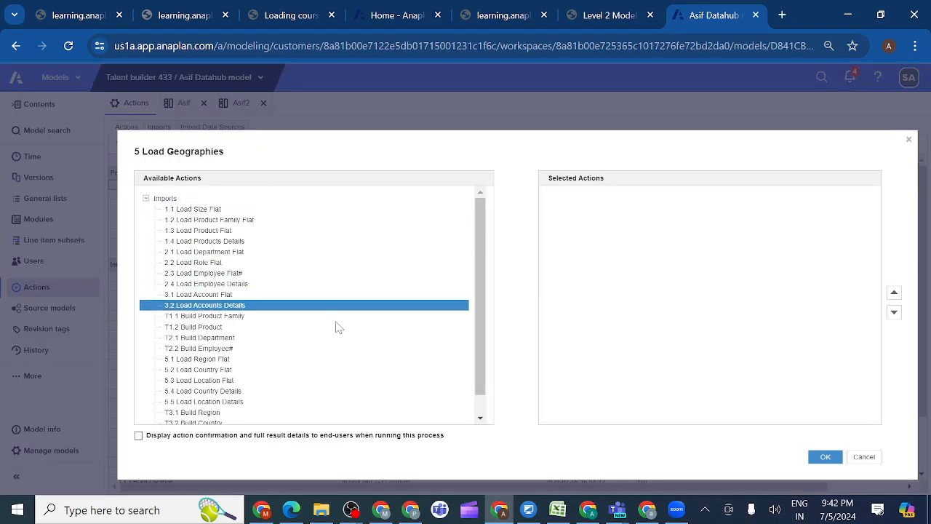
left_click(218, 359)
double_click(229, 359)
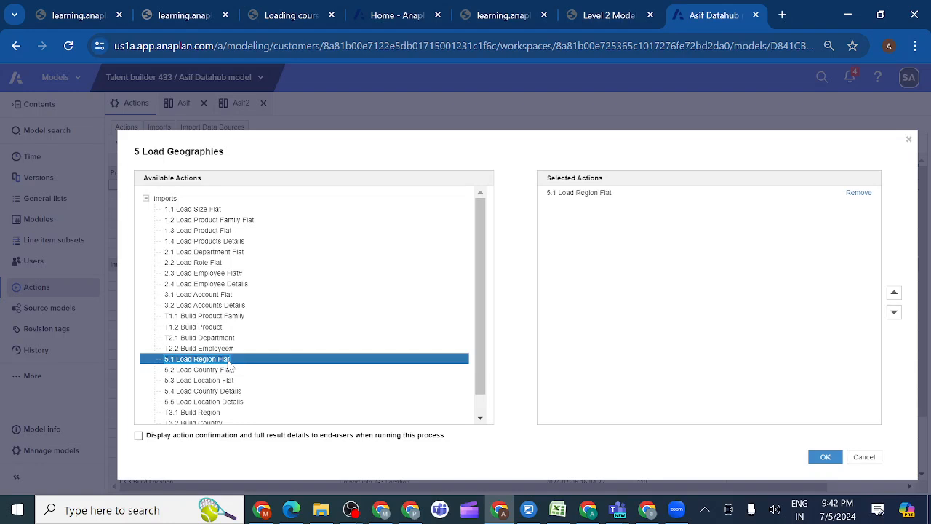
double_click(216, 370)
double_click(216, 380)
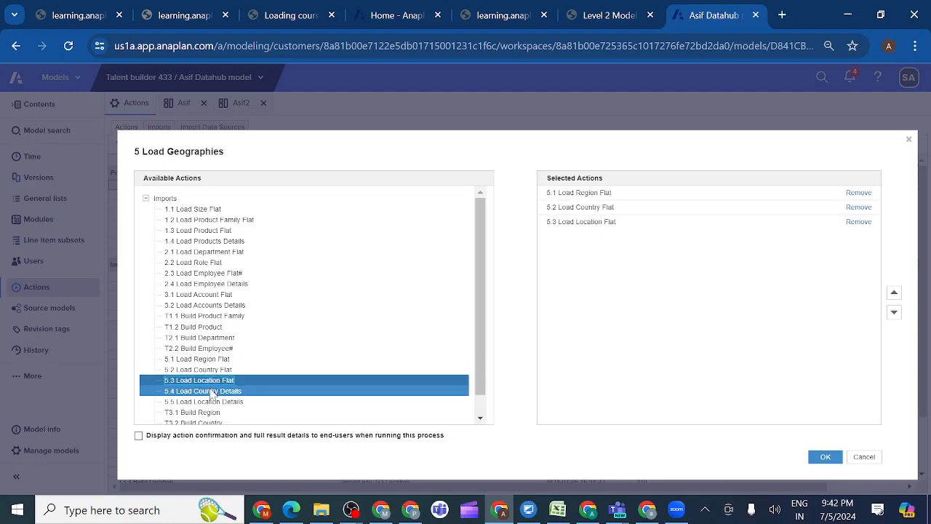
double_click(211, 391)
double_click(209, 402)
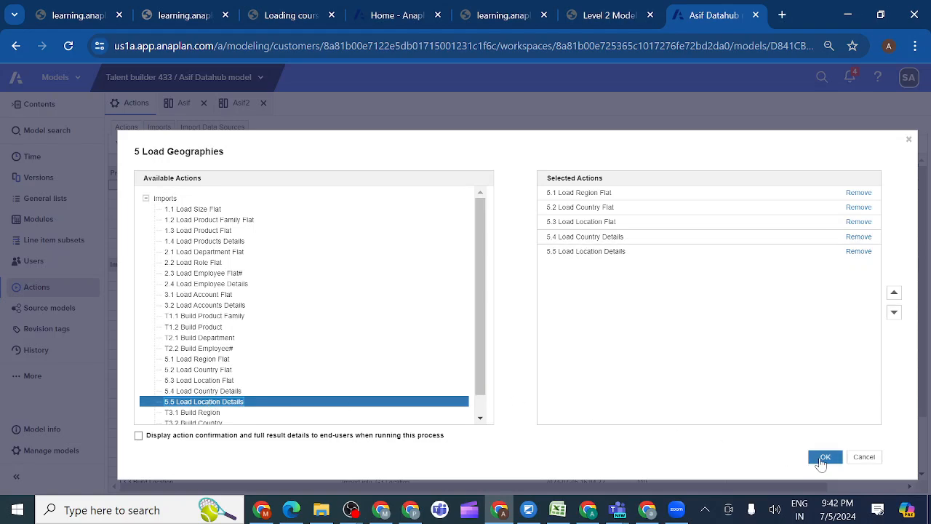
left_click(820, 456)
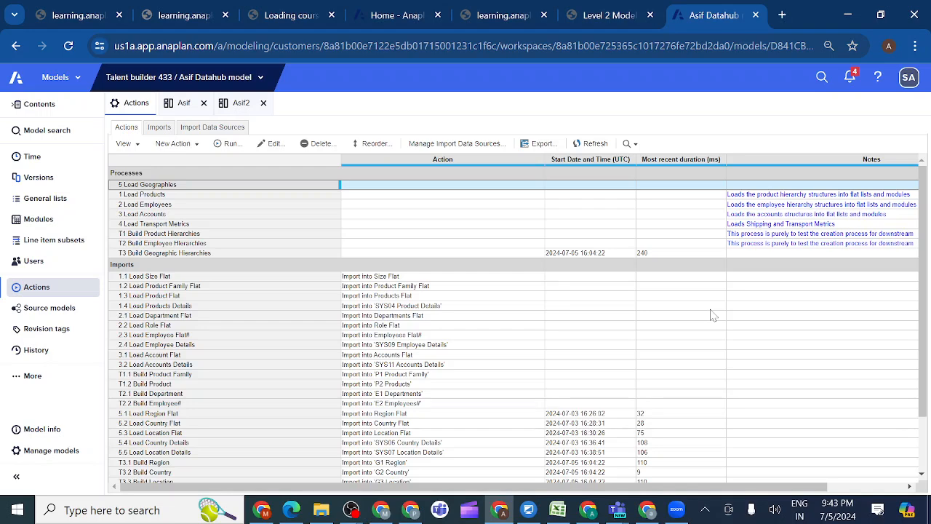
Run the 5 Load Geographies process and close its result summary
left_click(227, 145)
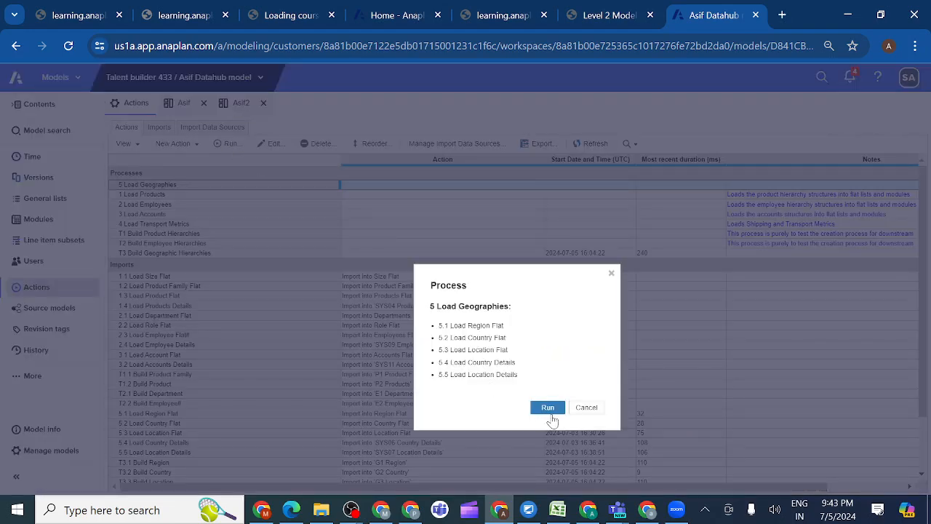
left_click(550, 411)
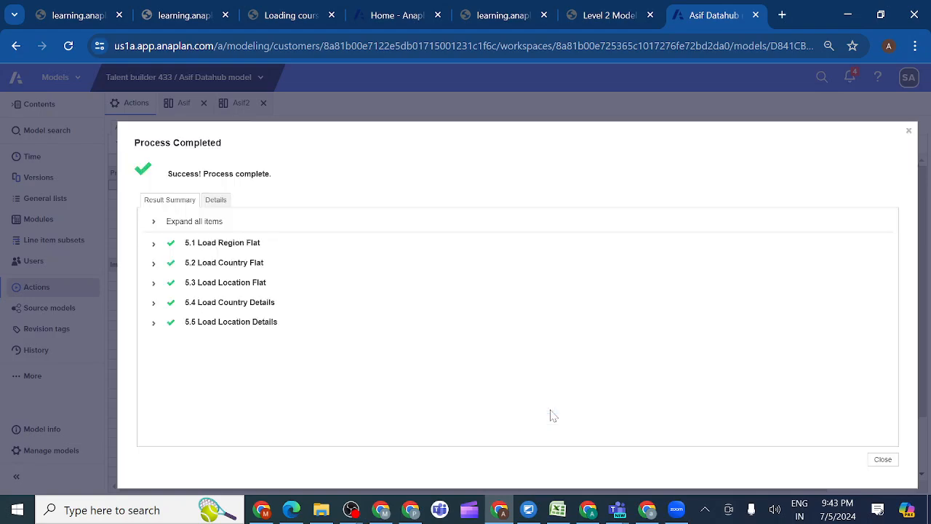
left_click(882, 459)
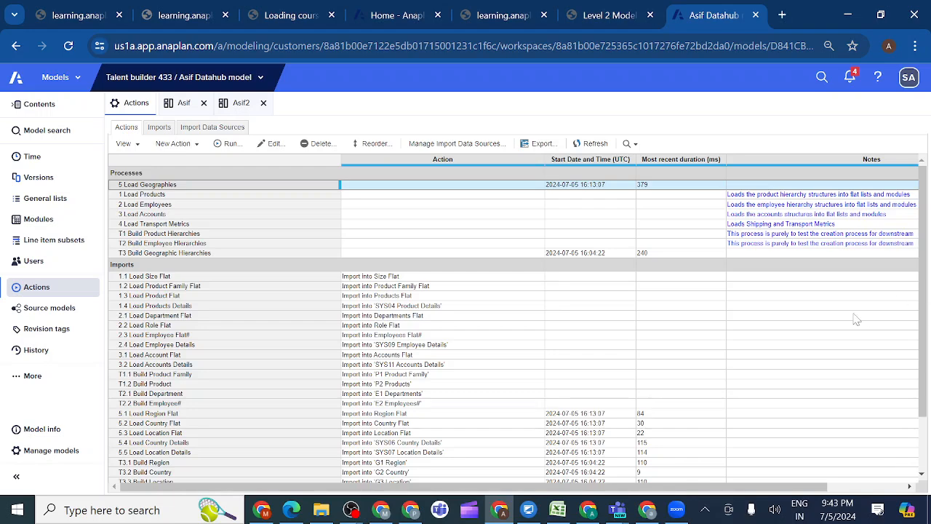
Switch to the Level 2 Model Building course and mark the Load Geographies model building activity as completed
left_click(616, 20)
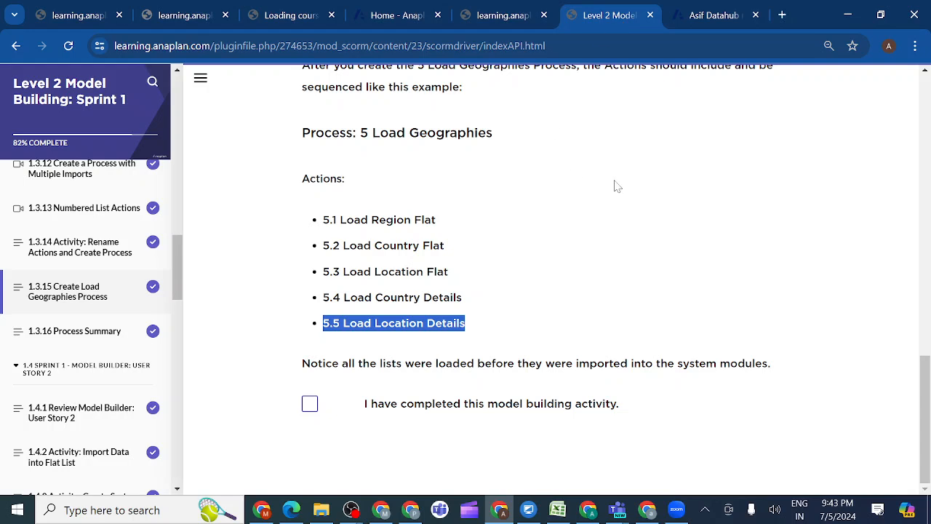
left_click(310, 405)
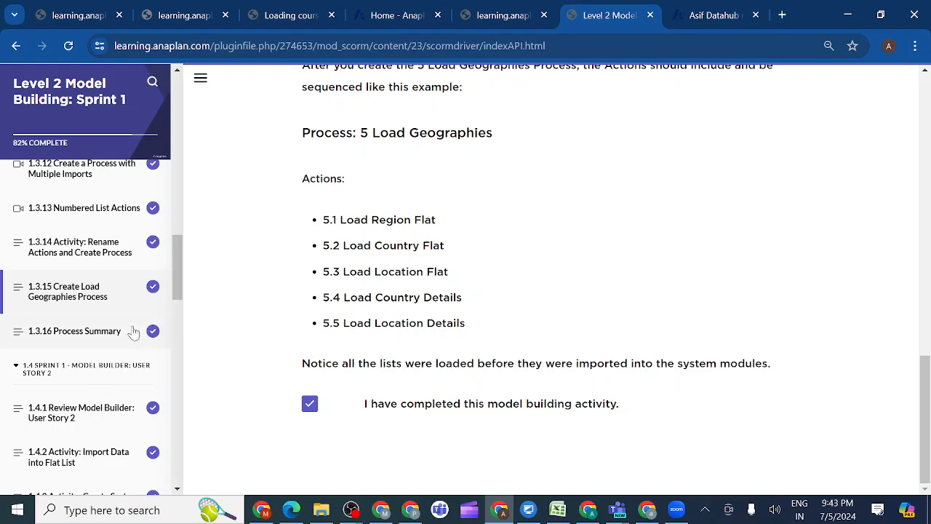
Open course lesson 1.3.1 Review Model Builder: User Story 1 and read the full user story
left_click_drag(178, 286, 174, 207)
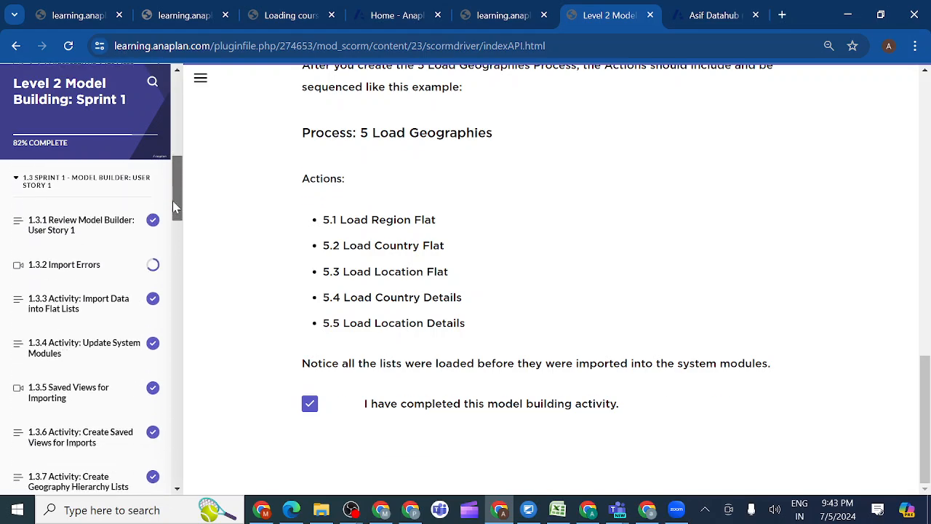
left_click(94, 232)
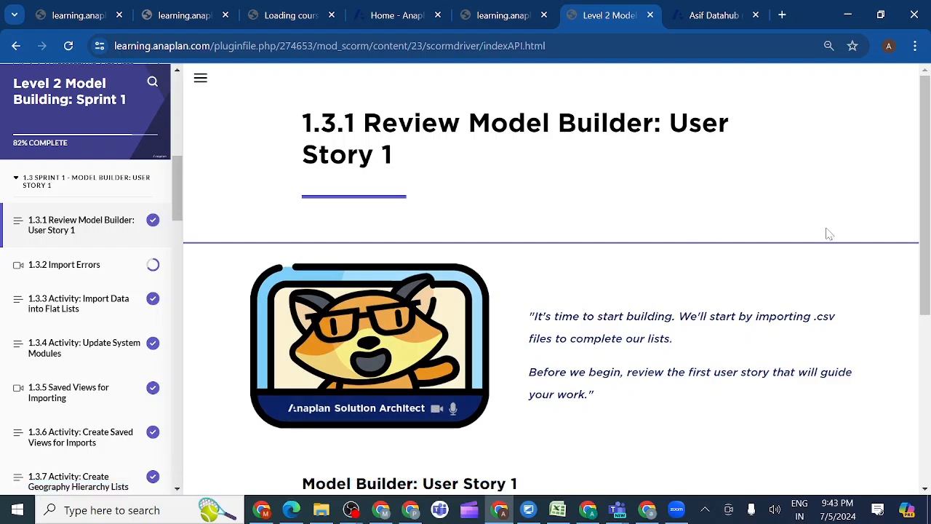
left_click_drag(925, 240, 927, 362)
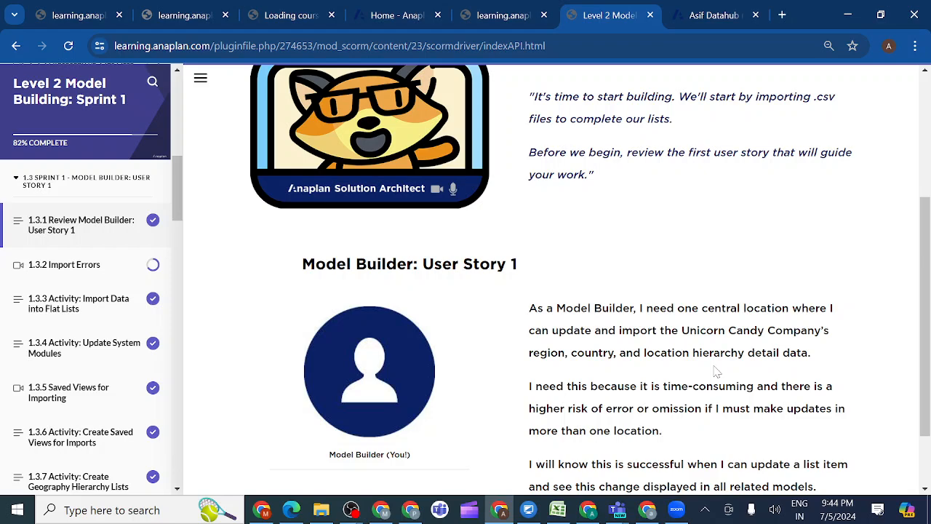
left_click_drag(924, 372, 926, 419)
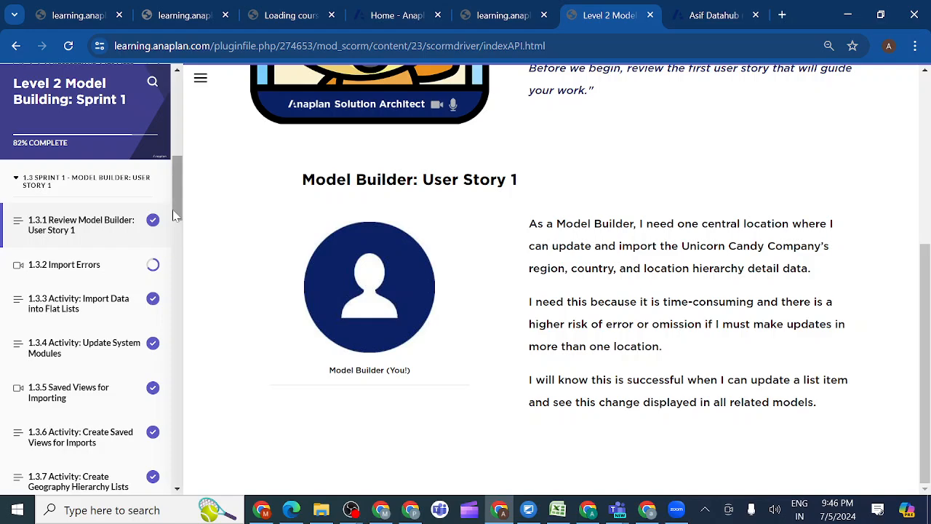
Open lesson 1.4.1 Review Model Builder: User Story 2 and read through to the Review Existing Data Hub Model section
left_click_drag(175, 216, 185, 318)
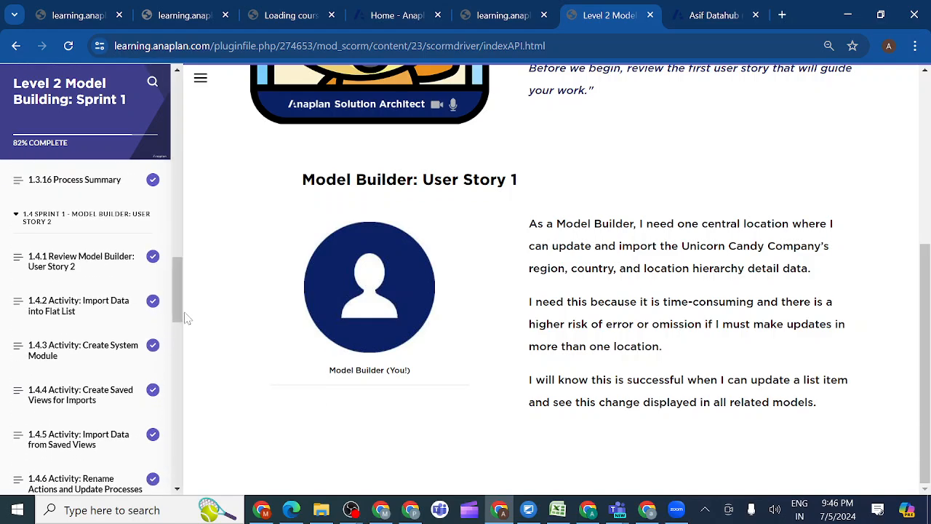
left_click(88, 262)
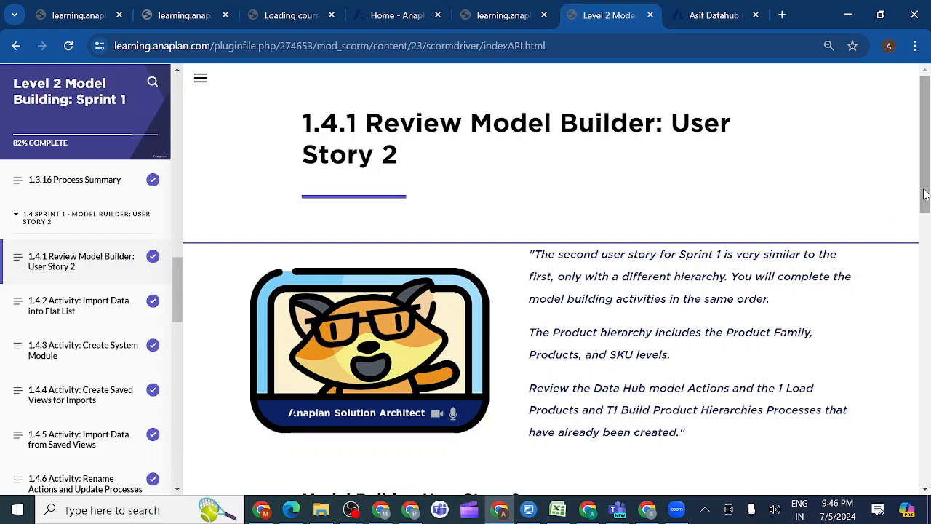
left_click_drag(925, 194, 927, 256)
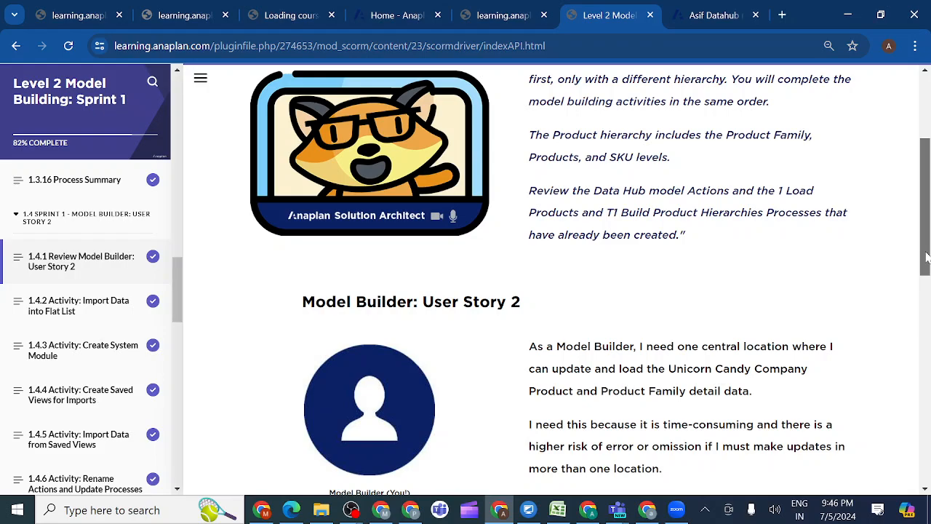
left_click_drag(926, 256, 927, 388)
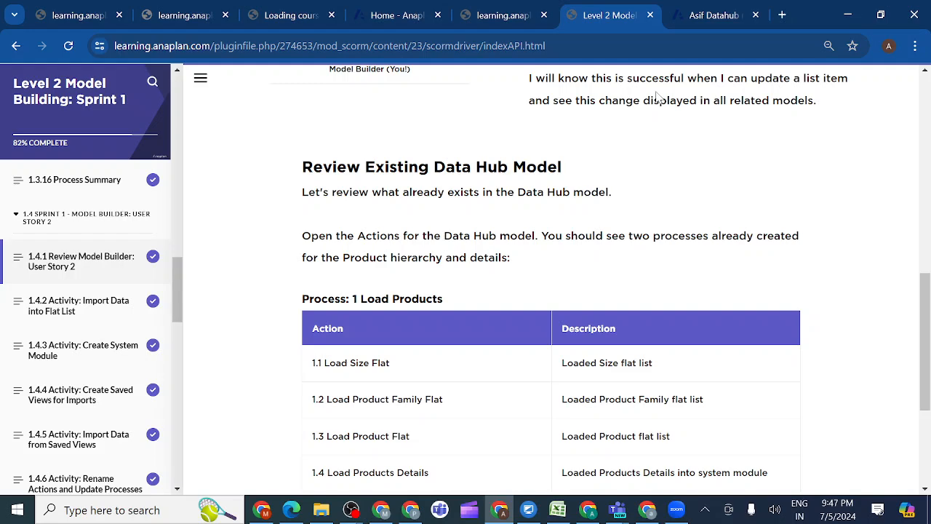
Locate the T1 Build Product Hierarchies process in the Data Hub model, then return to the course's table for 1 Load Products
left_click(699, 16)
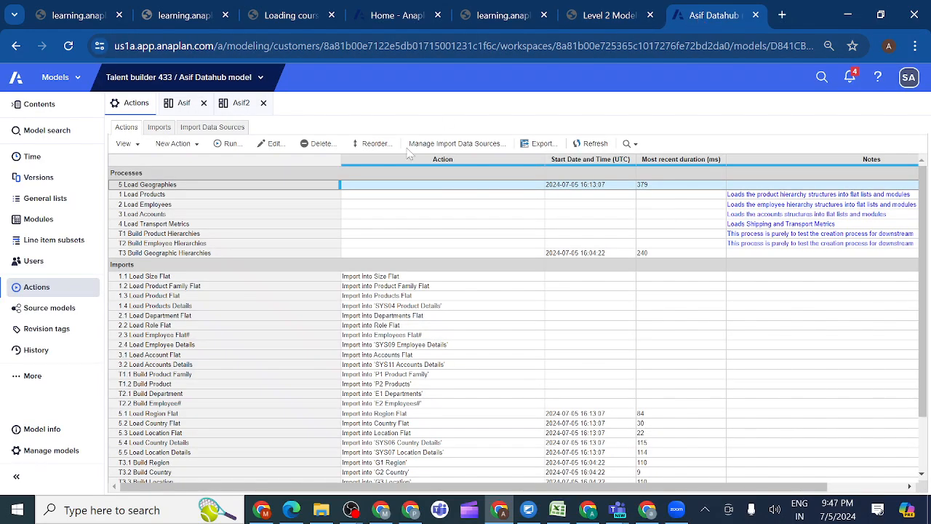
left_click(195, 235)
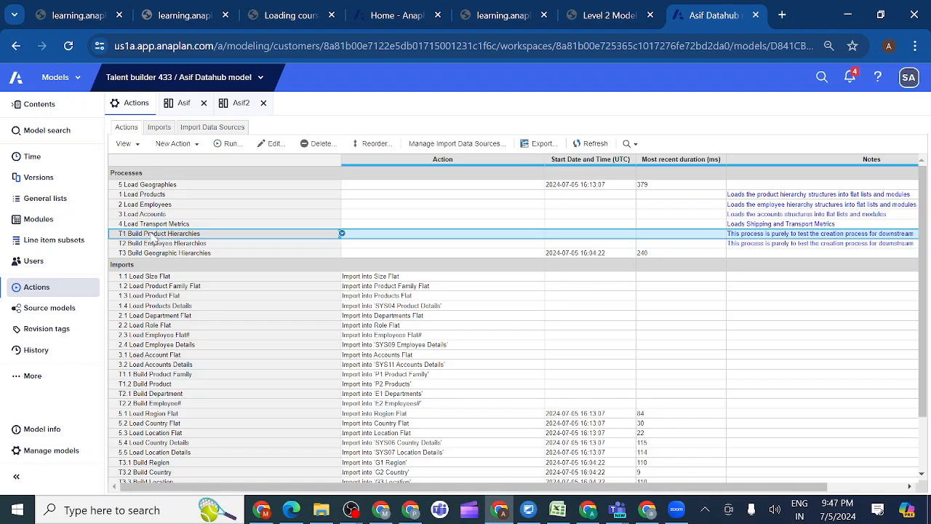
left_click(603, 17)
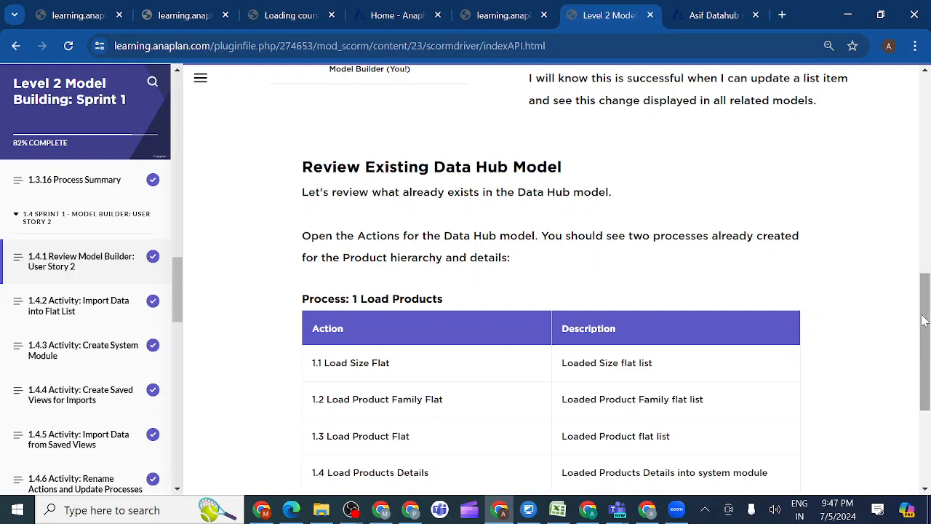
left_click_drag(922, 321, 927, 355)
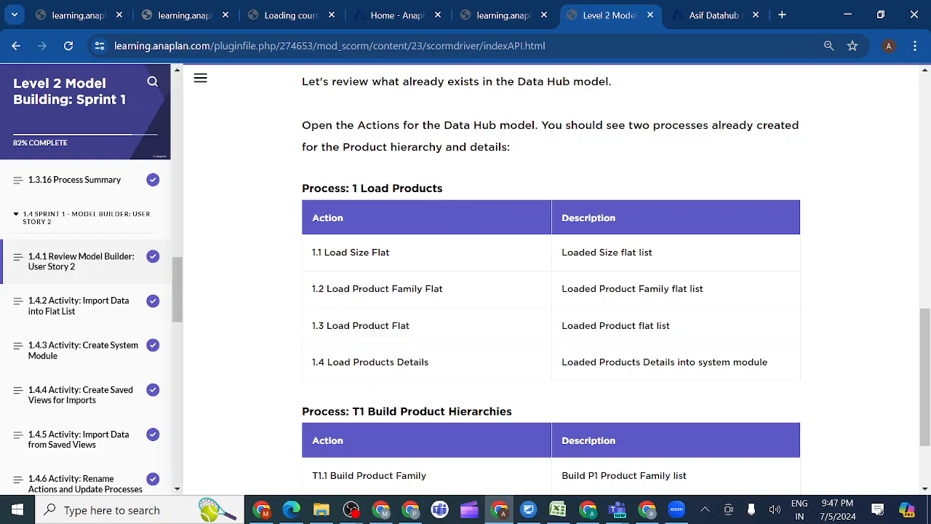
Switch to the Data Hub model and compare 1 Load Products and T1 Build Product Hierarchies with the two geography processes
left_click(702, 15)
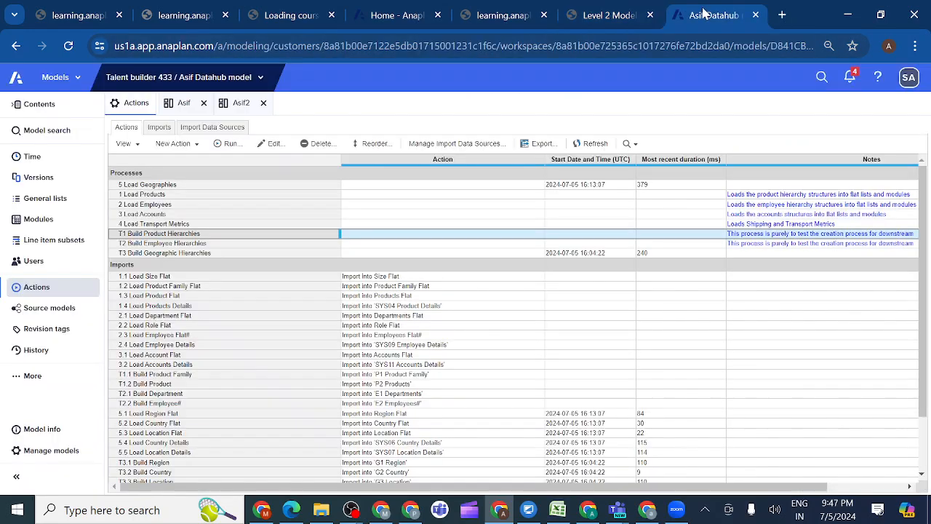
left_click(147, 196)
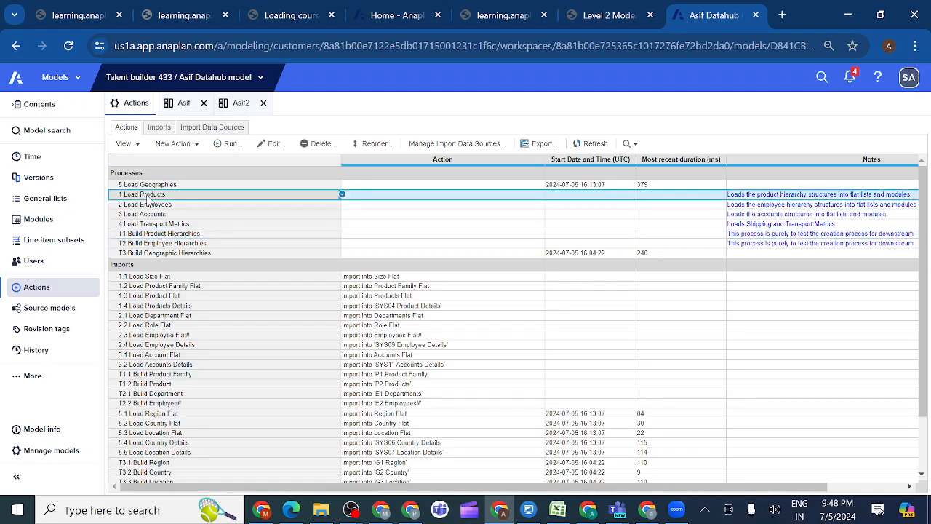
left_click(142, 236)
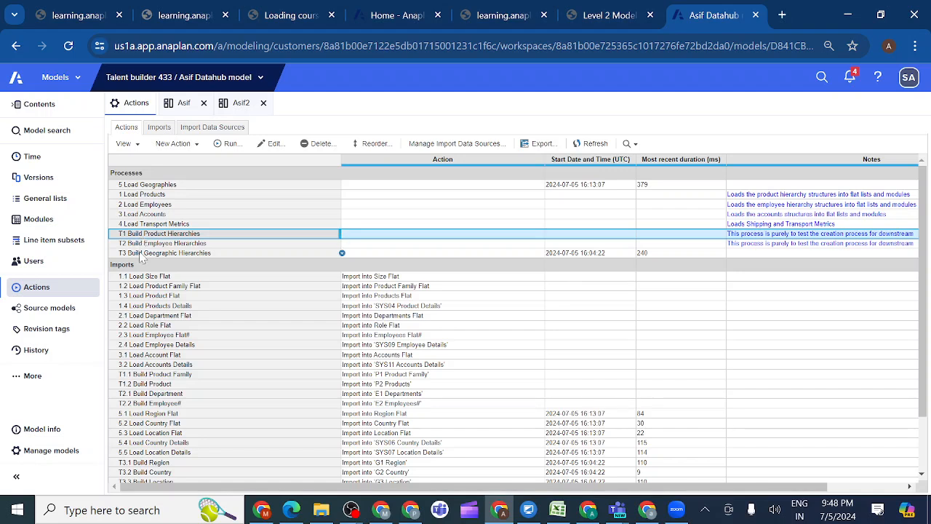
left_click(142, 253)
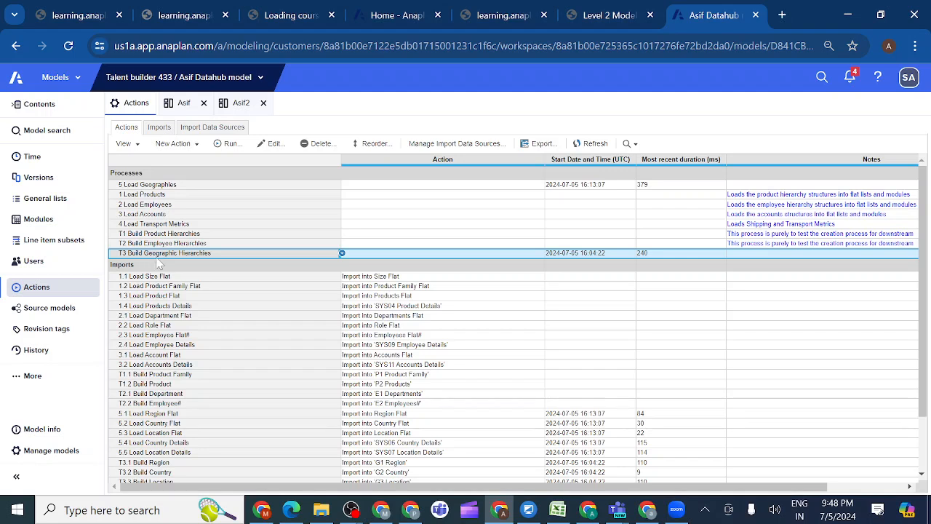
left_click(160, 186)
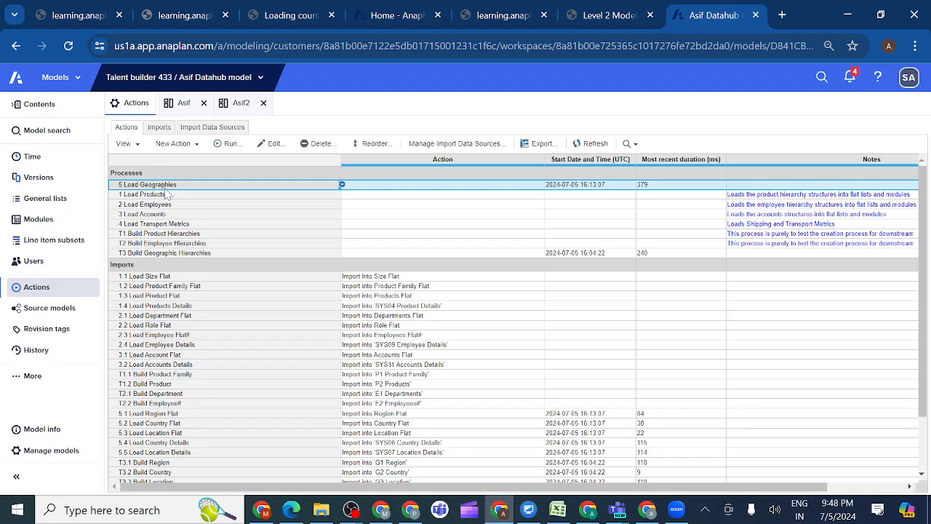
left_click(160, 195)
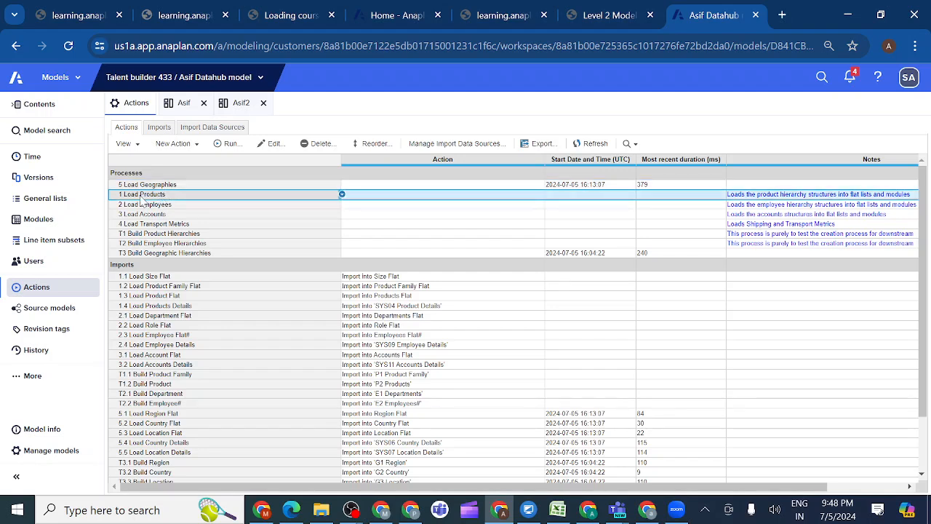
left_click(146, 235)
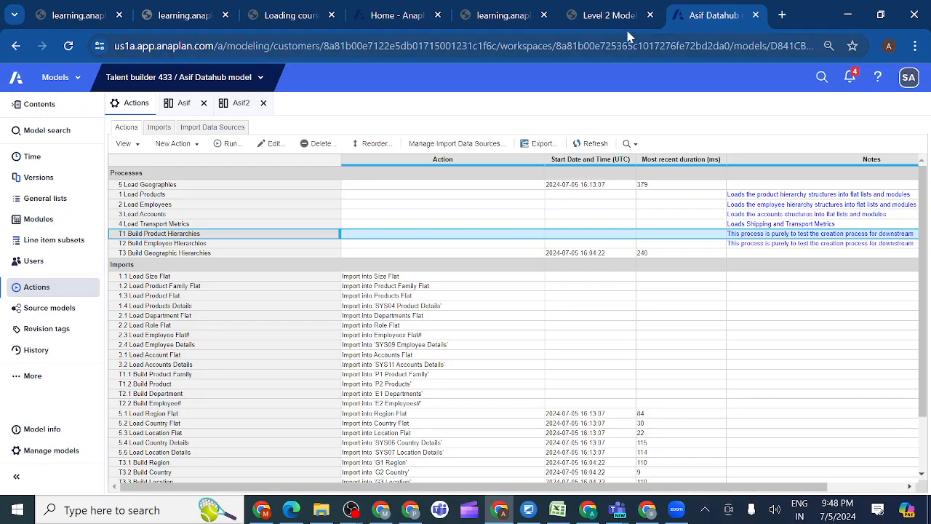
Review the actions the course lists for T1 Build Product Hierarchies, then return to the Data Hub model's actions
left_click(608, 15)
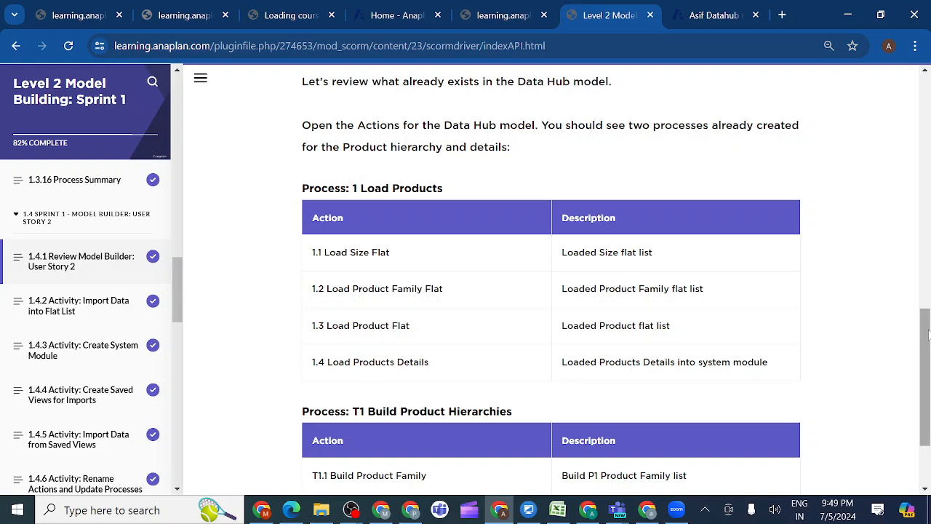
left_click_drag(927, 333, 927, 382)
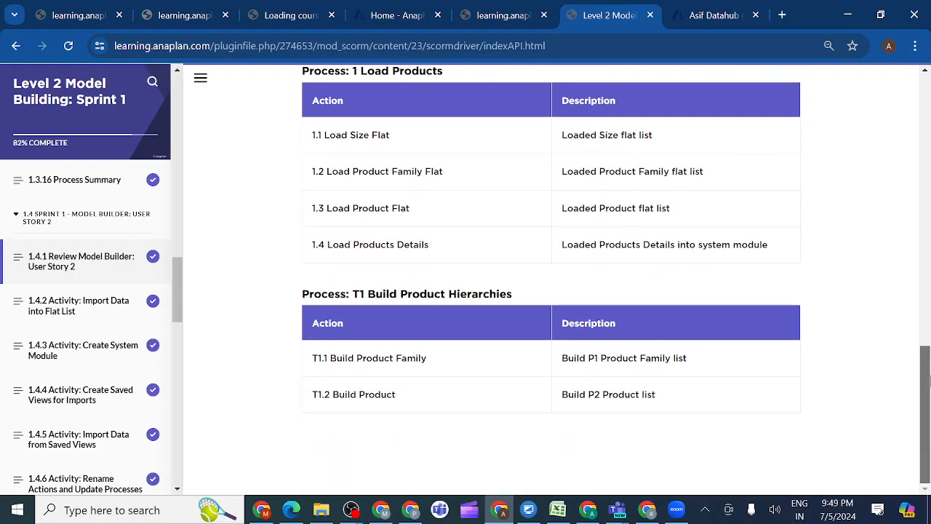
left_click(712, 15)
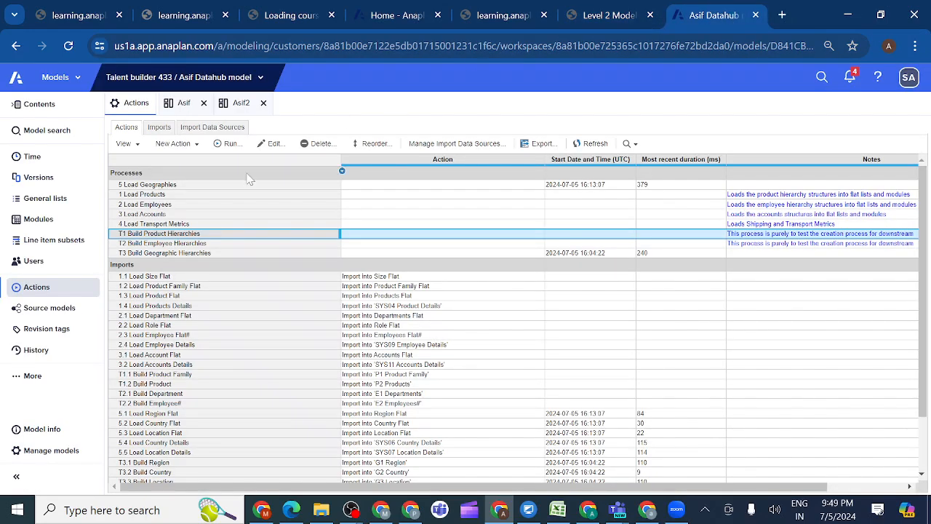
Review the actions selected in the 1 Load Products process, then look through the imports in the actions list
left_click(208, 196)
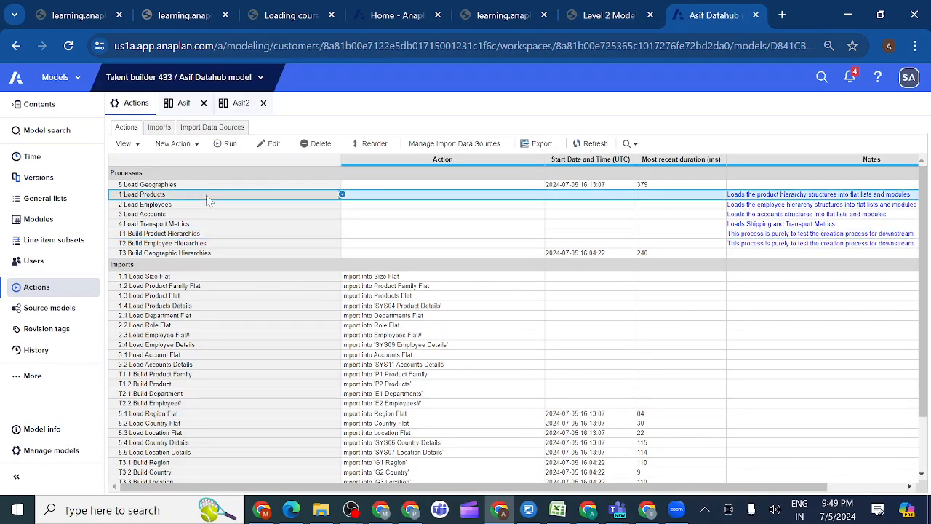
left_click(271, 144)
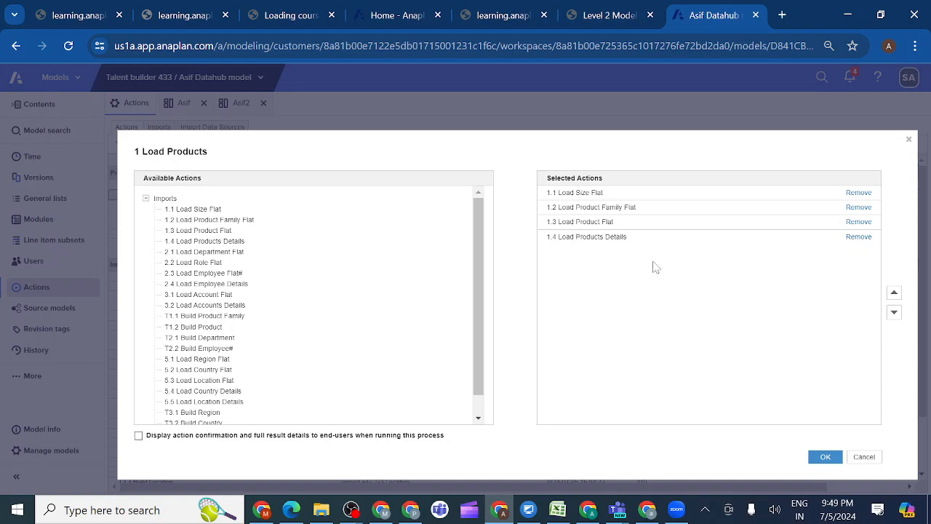
left_click(865, 457)
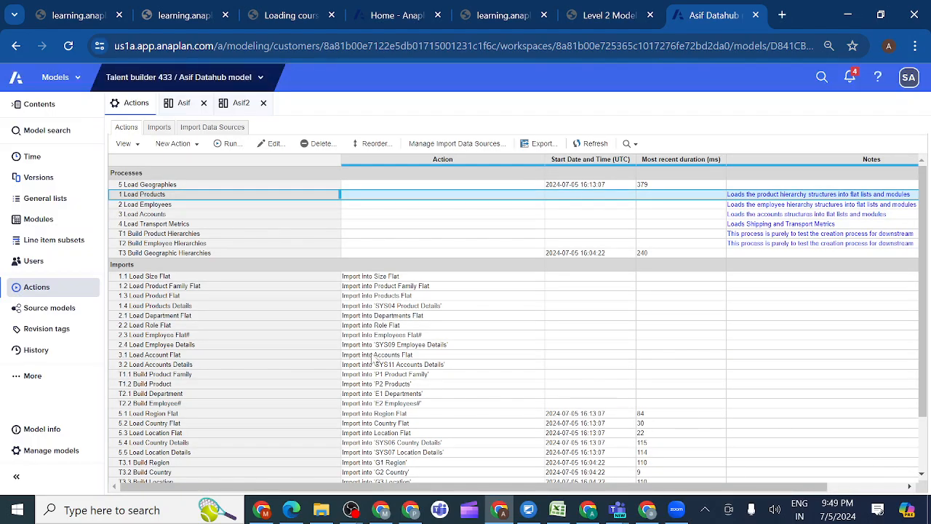
left_click(142, 280)
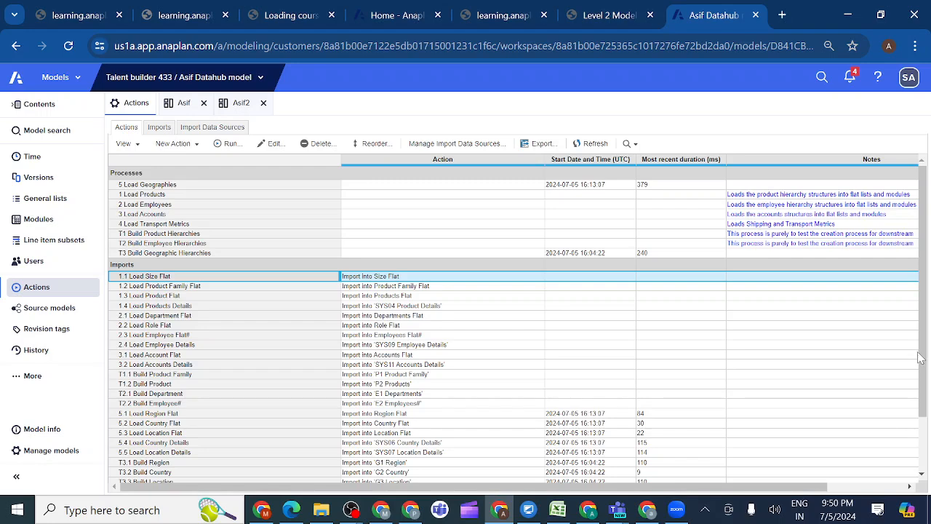
left_click_drag(922, 358, 922, 392)
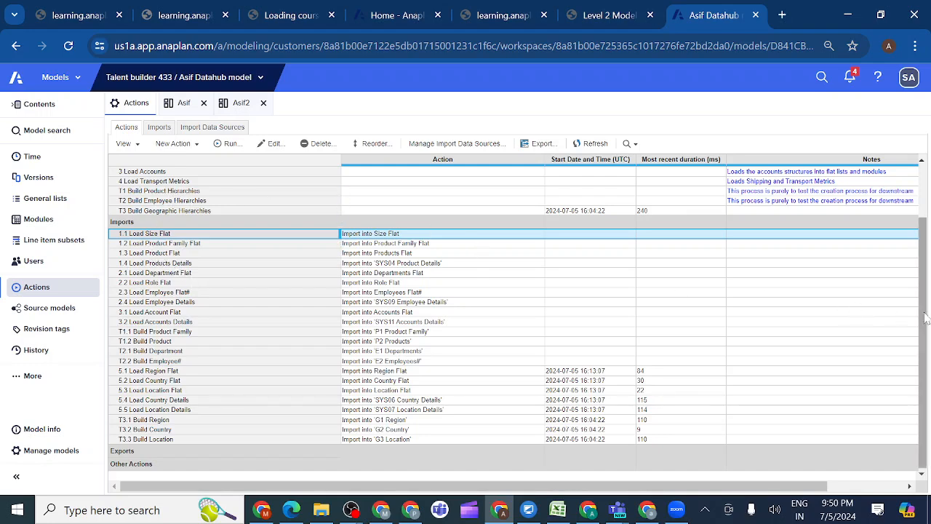
left_click_drag(926, 317, 925, 273)
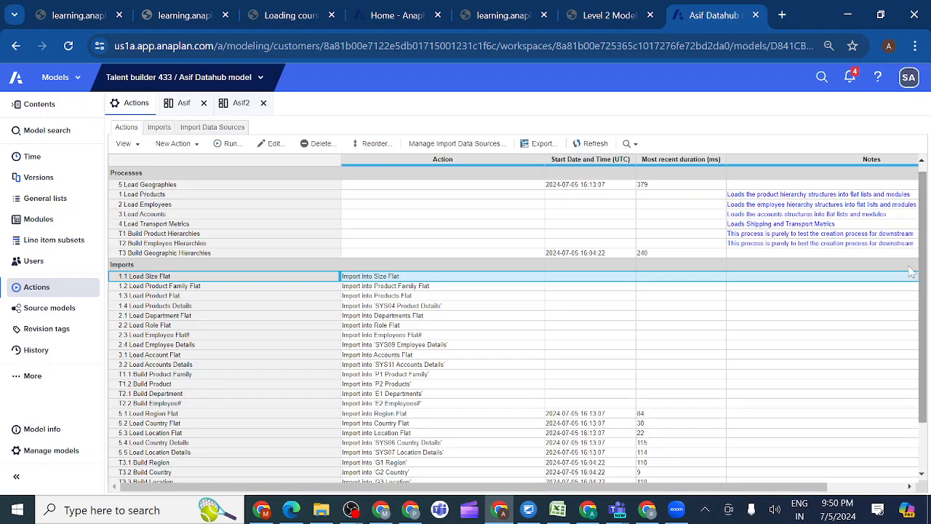
Try to run the 1 Load Products process with its four imports, then close the result report
left_click(181, 197)
left_click(228, 144)
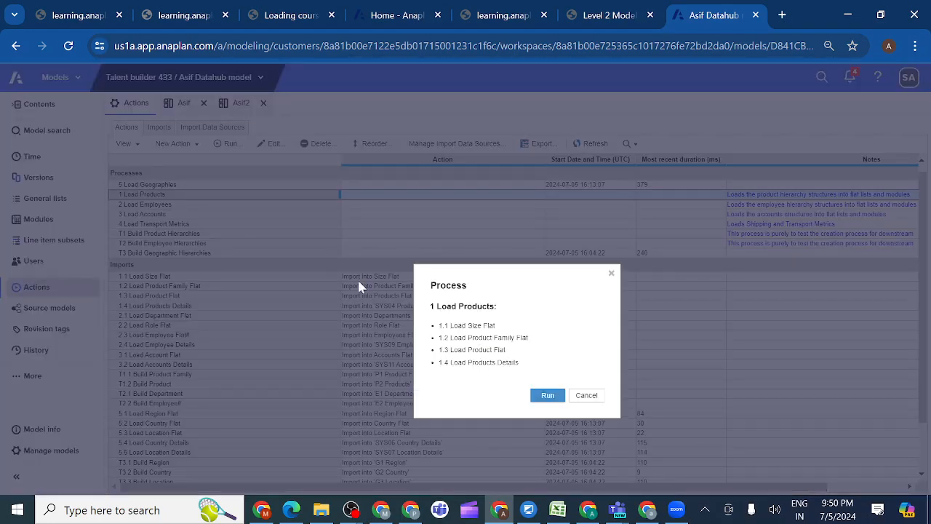
left_click(547, 396)
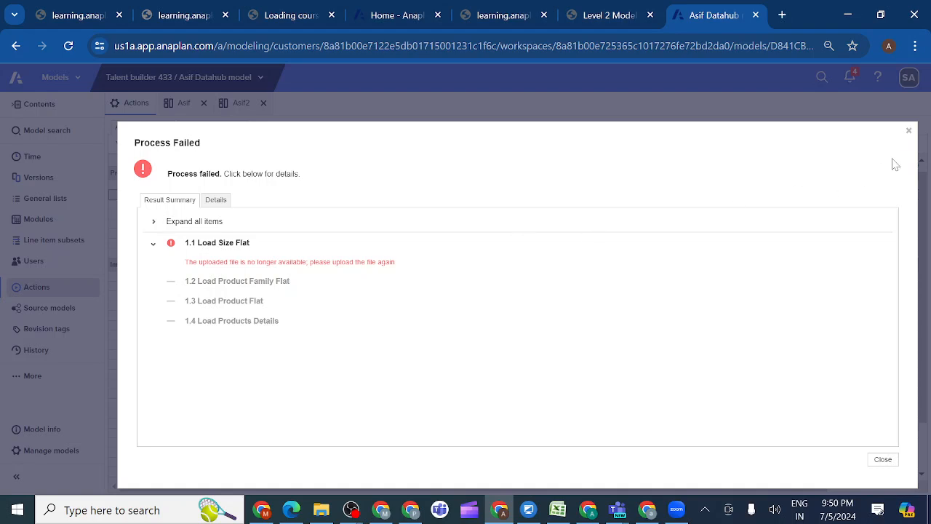
left_click(908, 132)
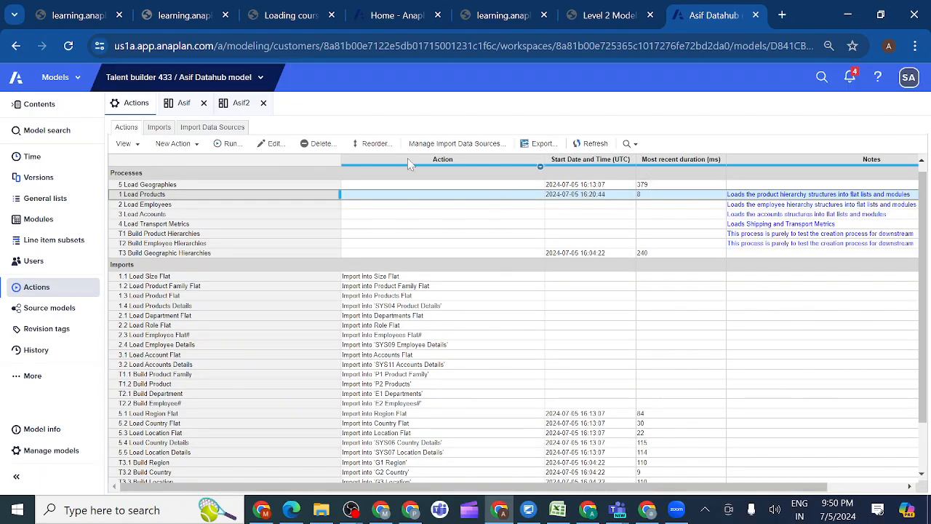
Check the course's process tables, then remove T1.1 Build Product Family and T1.2 Build Product from the T1 Build Product Hierarchies process
left_click(626, 21)
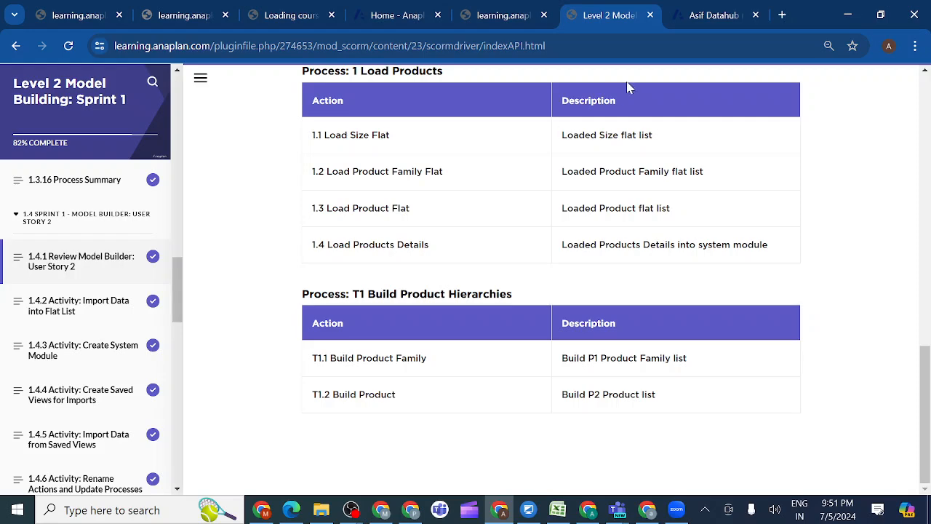
left_click(707, 16)
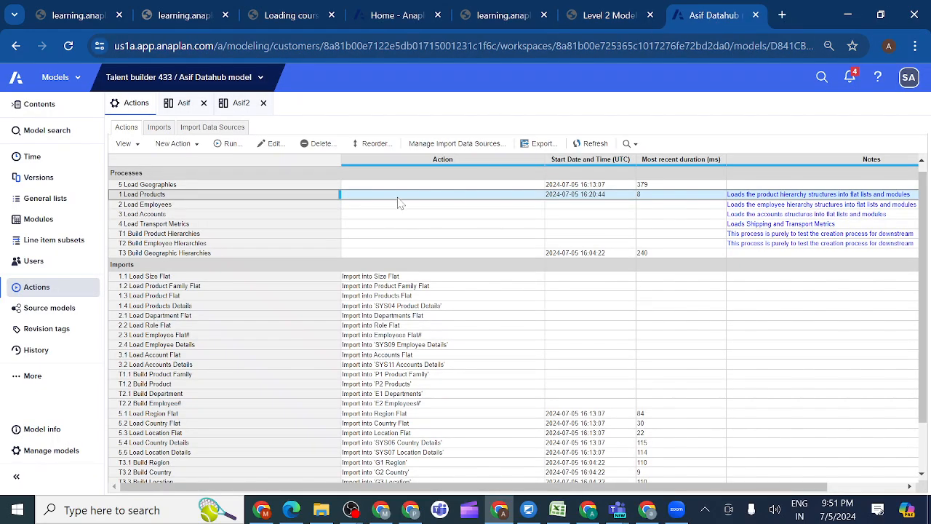
left_click(146, 235)
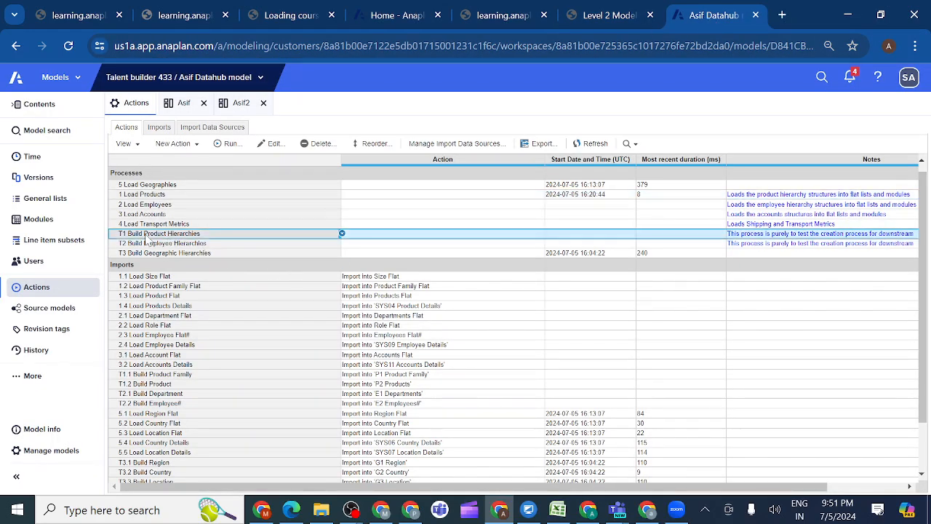
left_click(261, 148)
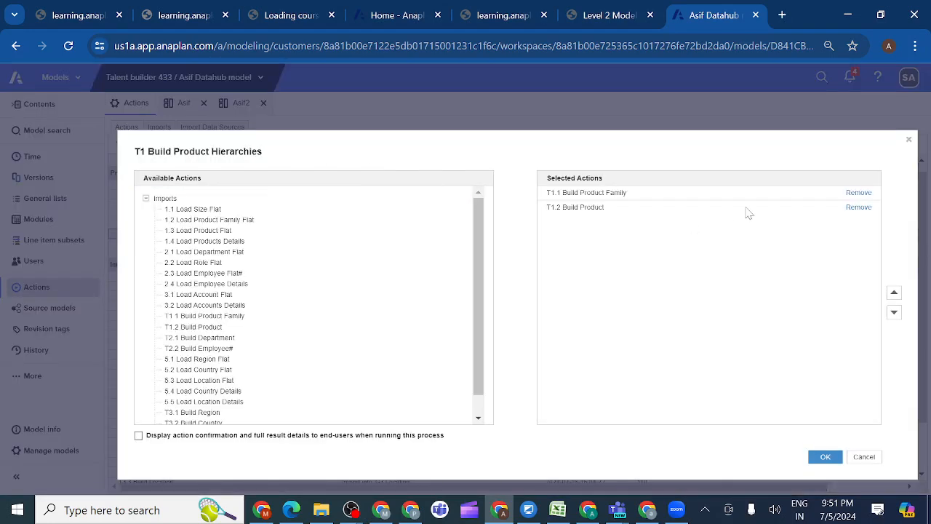
left_click(858, 194)
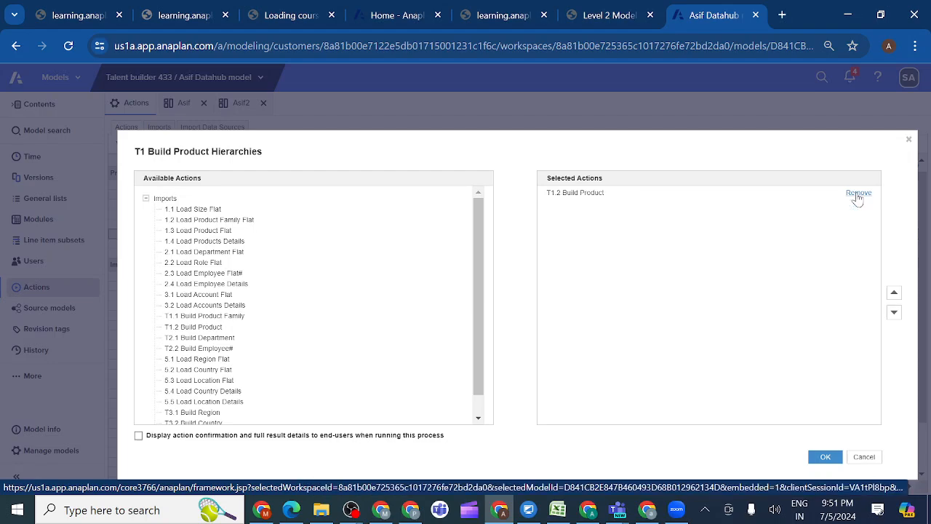
left_click(858, 194)
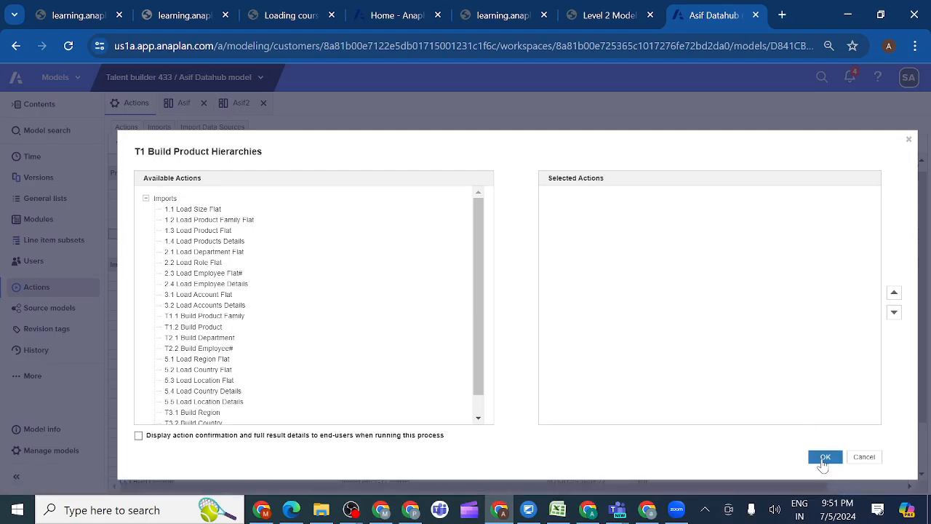
left_click(824, 458)
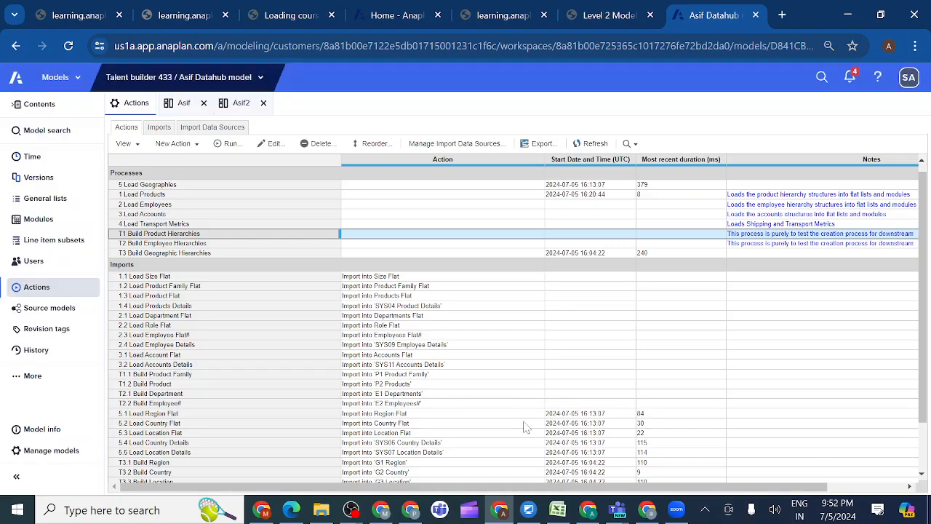
Remove all four selected actions, 1.1 Load Size Flat through 1.4 Load Products Details, from the 1 Load Products process
left_click(182, 195)
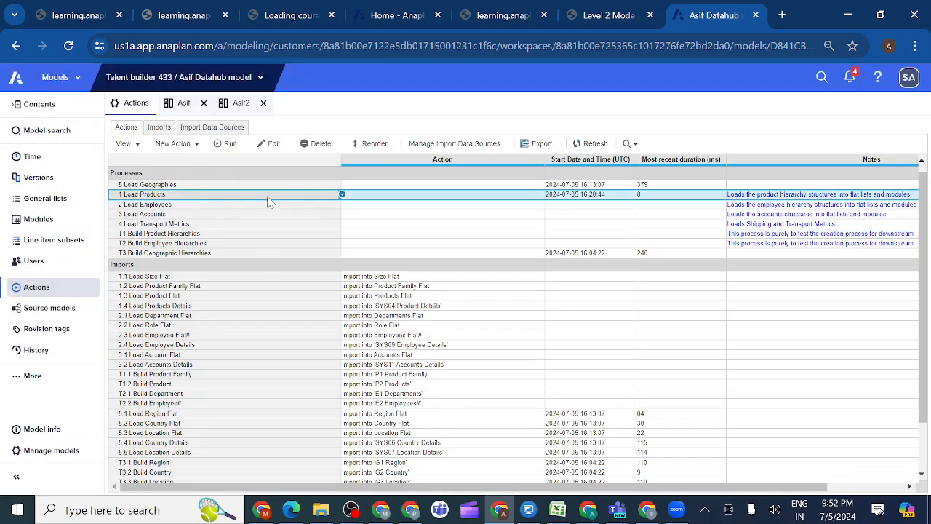
left_click(267, 151)
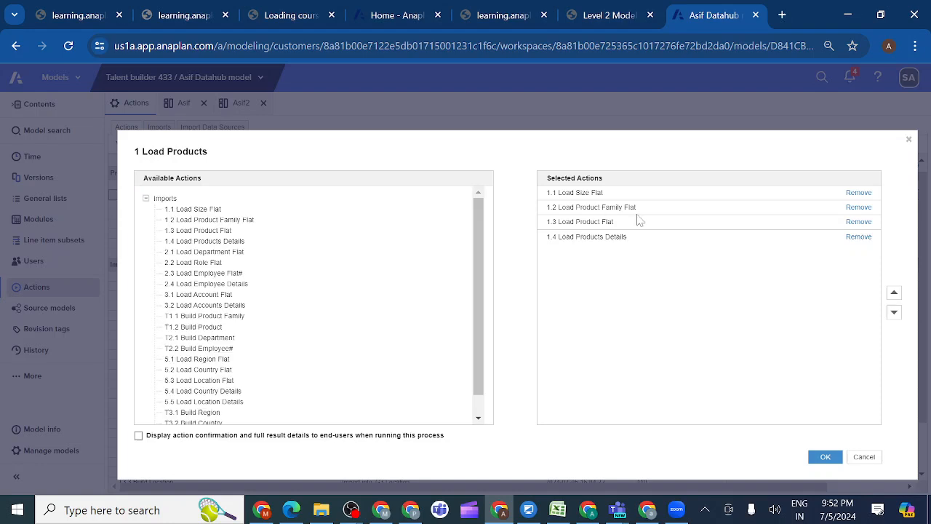
left_click(852, 195)
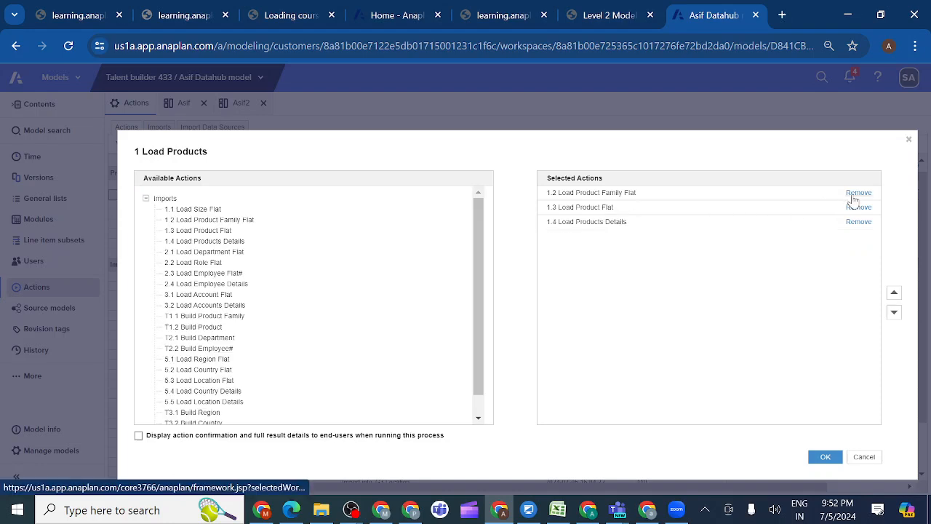
left_click(854, 195)
left_click(854, 195)
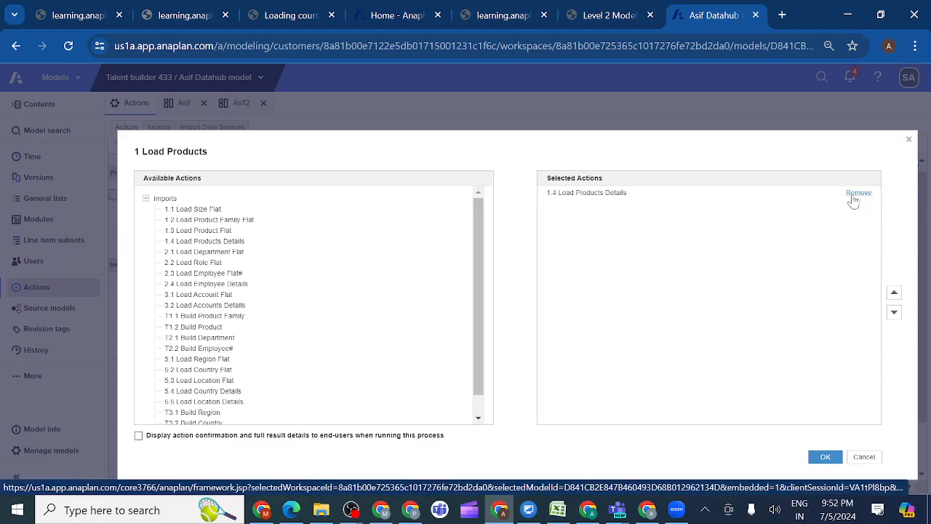
left_click(853, 197)
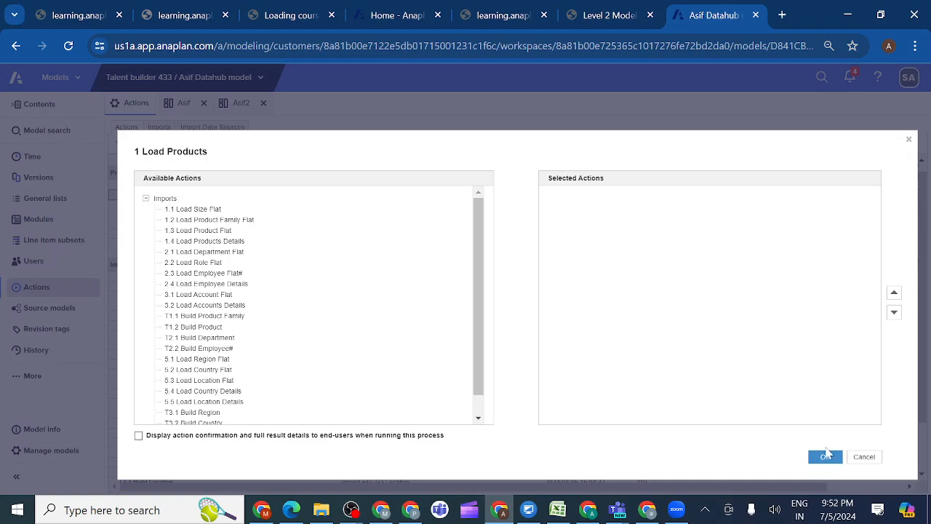
left_click(826, 458)
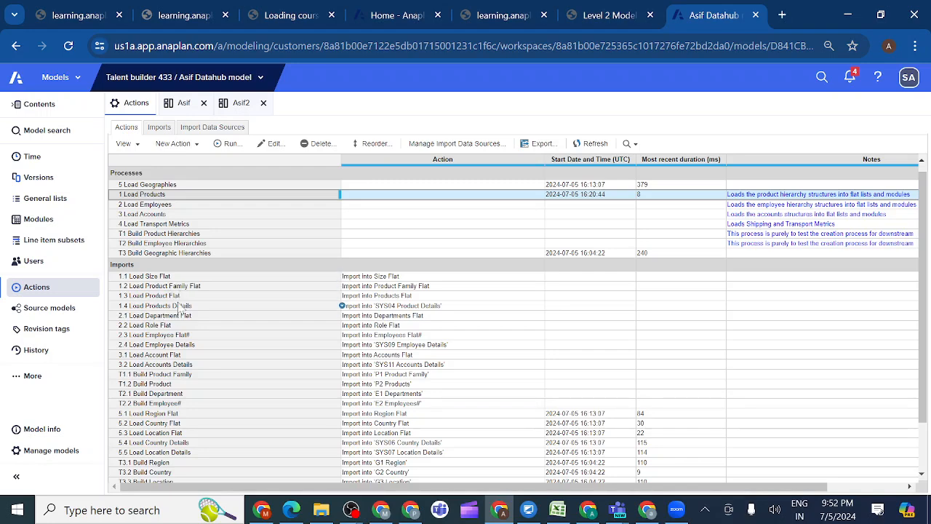
Open course lesson 1.4.2 Activity: Import Data into Flat List, read its instructions and download the SKUs.csv data file
left_click(610, 16)
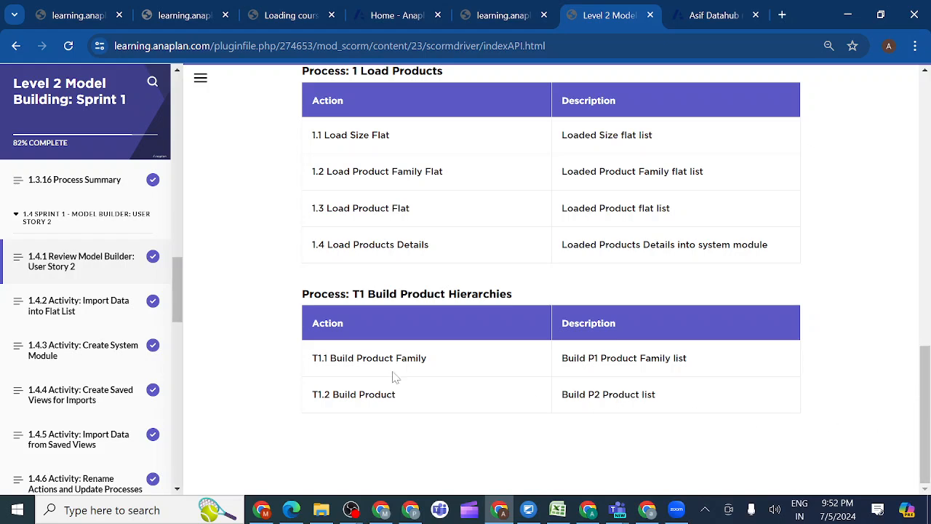
left_click(104, 310)
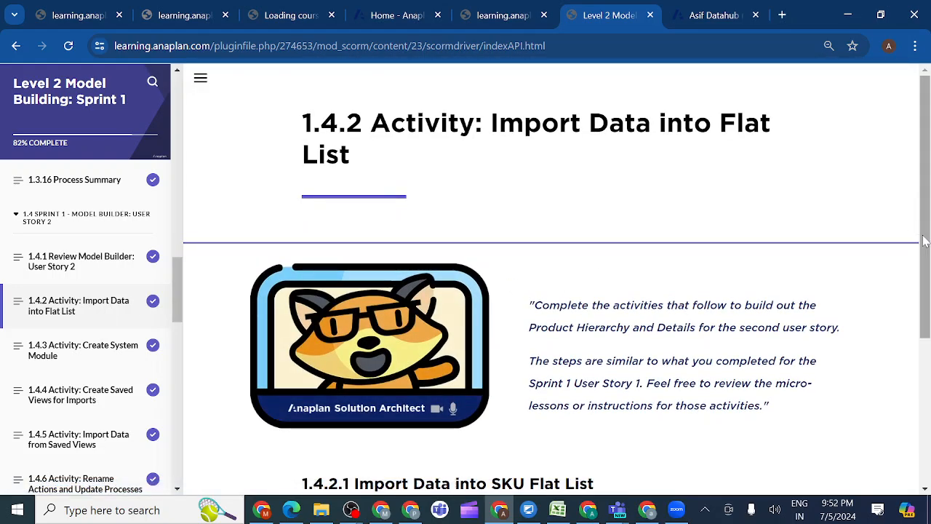
left_click_drag(920, 241, 922, 343)
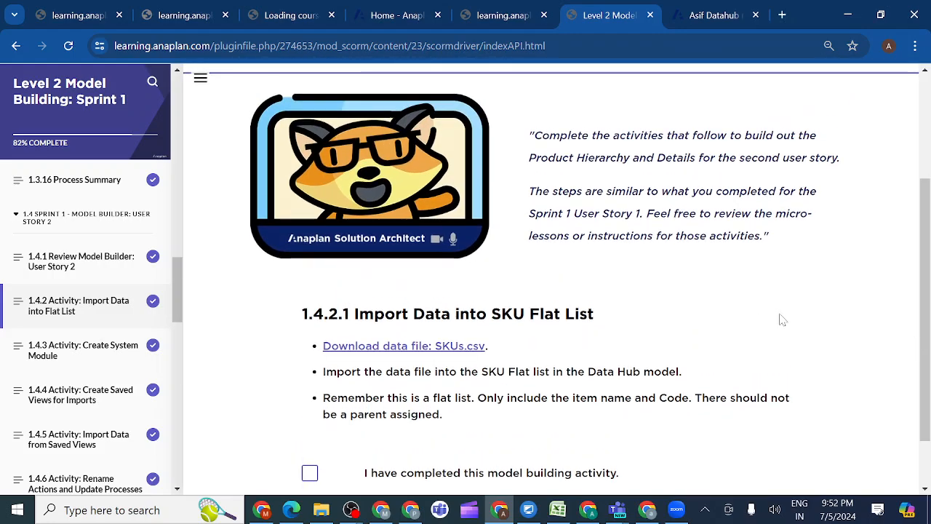
left_click_drag(927, 309, 927, 352)
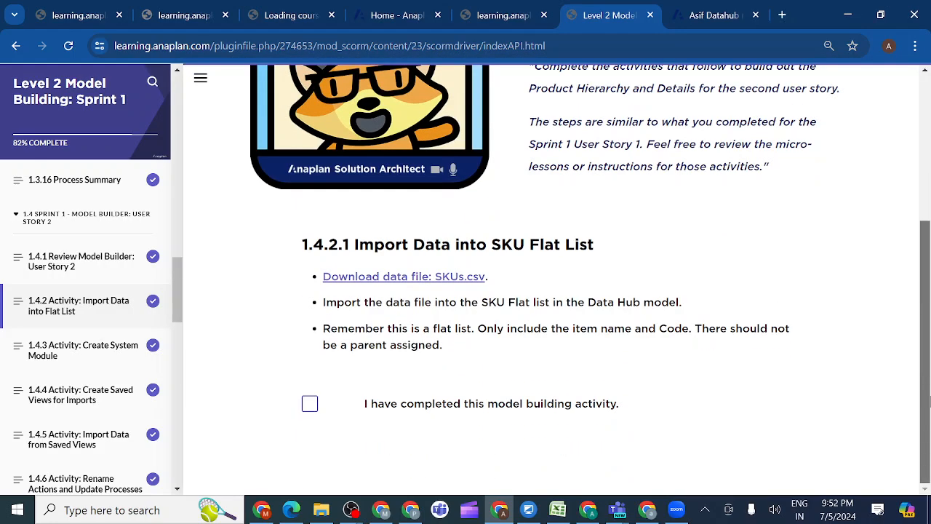
left_click_drag(930, 401, 930, 328)
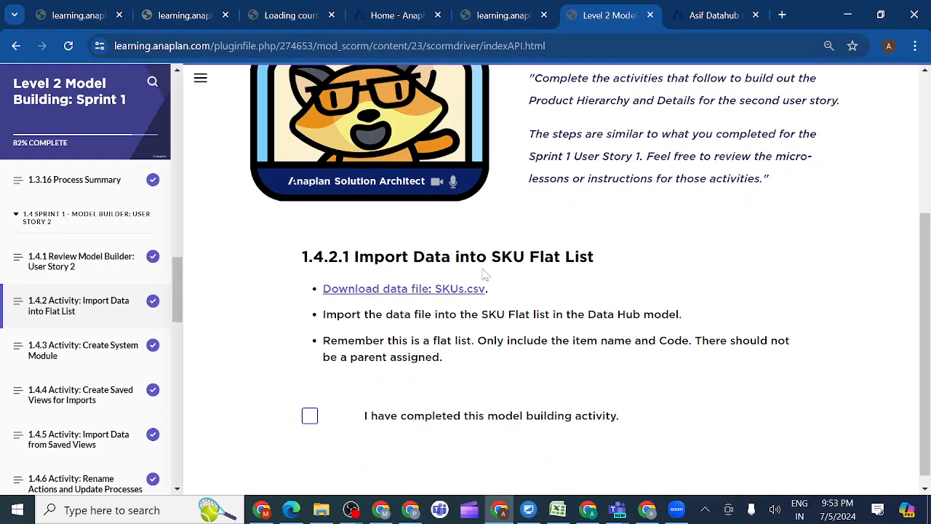
left_click(373, 294)
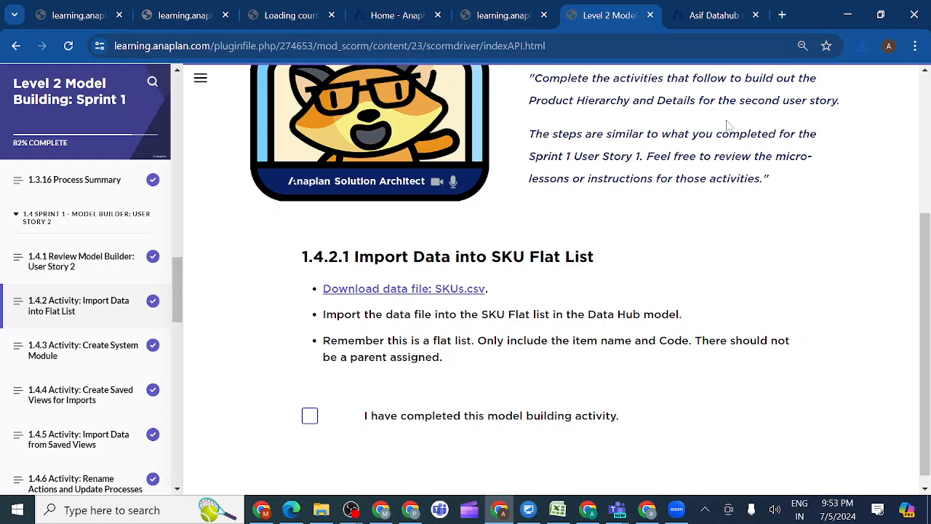
Return to the Data Hub model and open the SKU Flat list from its general lists
left_click(718, 20)
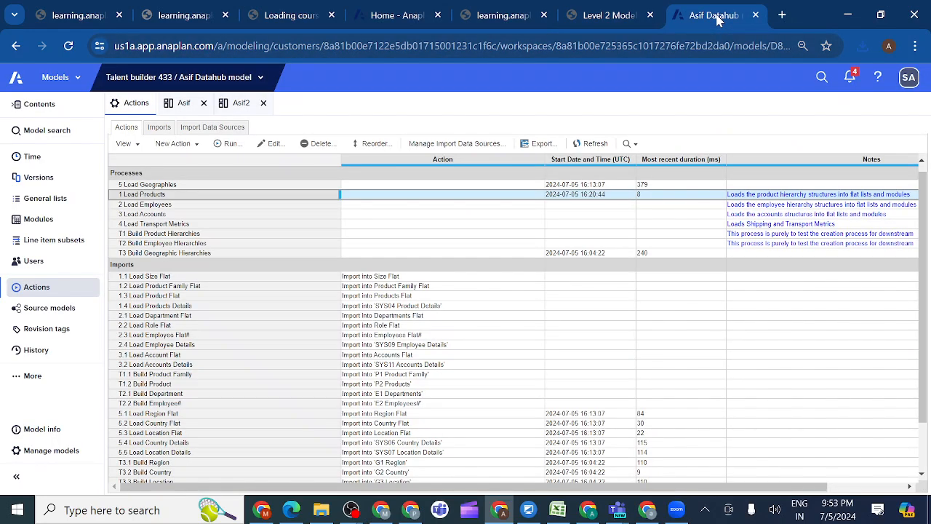
left_click(45, 199)
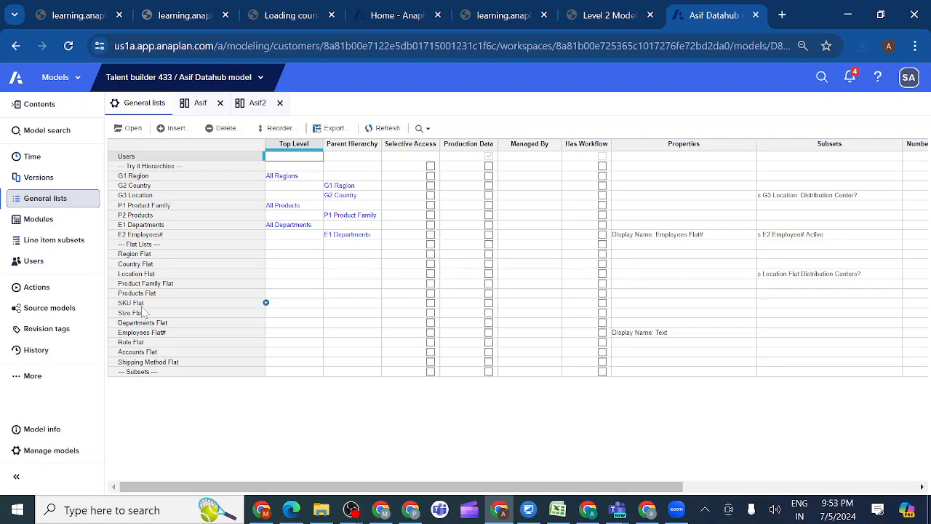
left_click(143, 304)
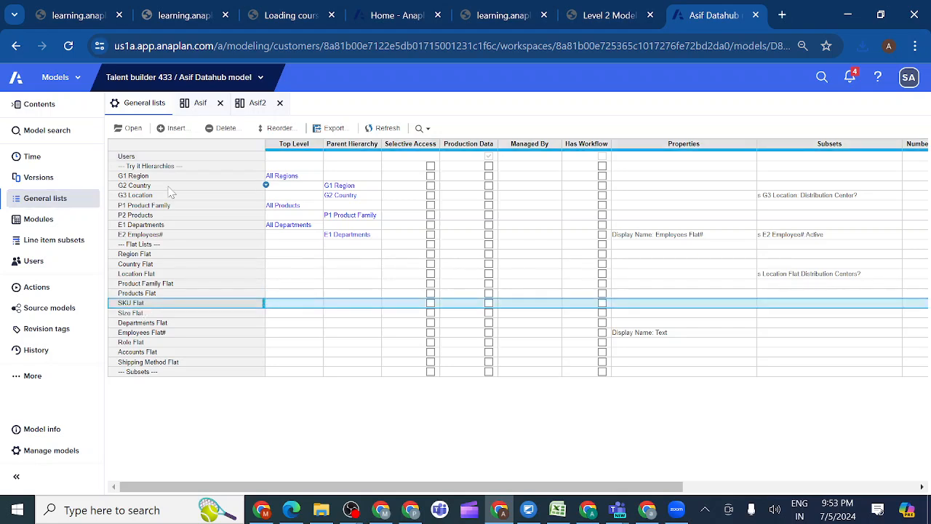
left_click(134, 131)
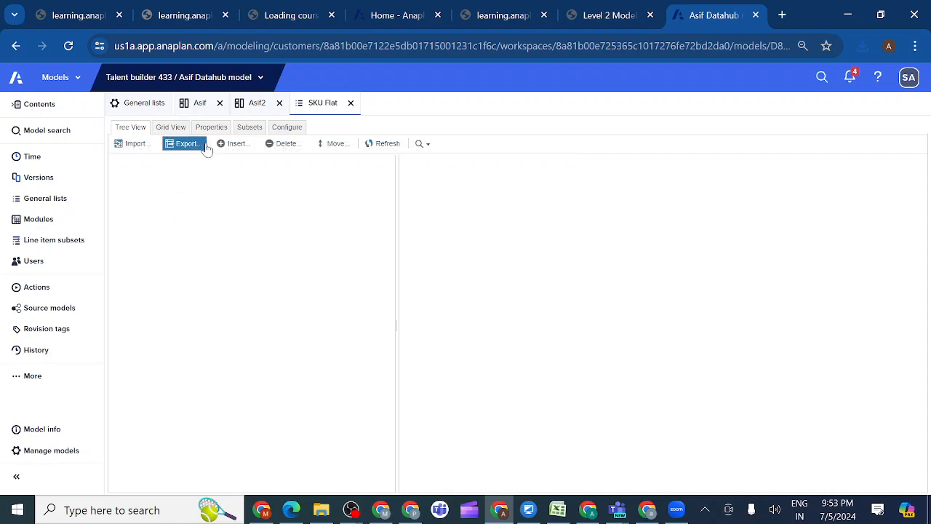
Start an import into the SKU Flat list and upload the downloaded SKUs (10) file as a new source
left_click(134, 145)
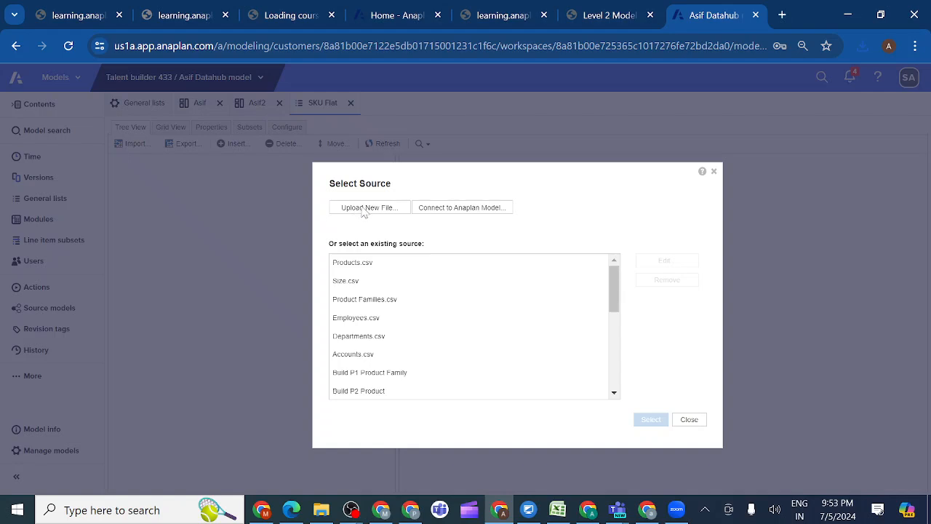
left_click(363, 209)
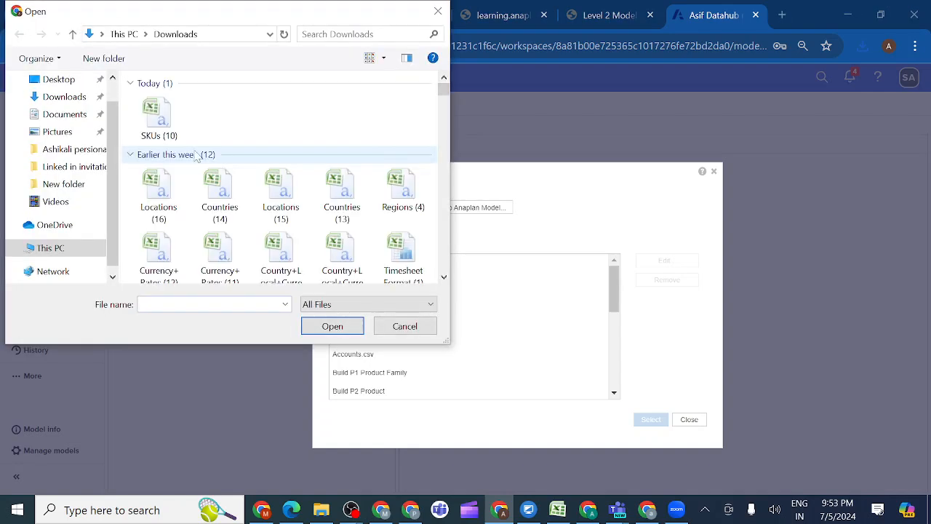
double_click(158, 120)
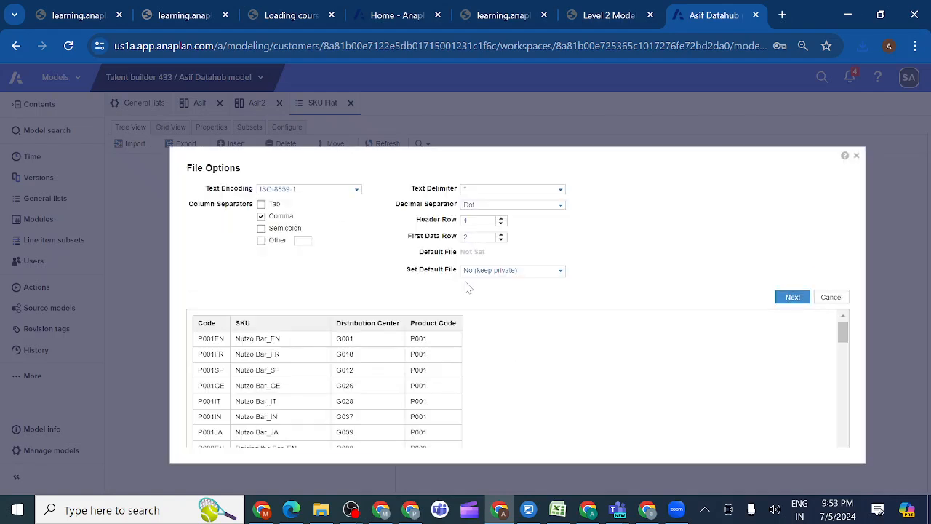
Set the uploaded SKU file as the default file for Admins Only and confirm it as the default import file
left_click(559, 272)
left_click(526, 306)
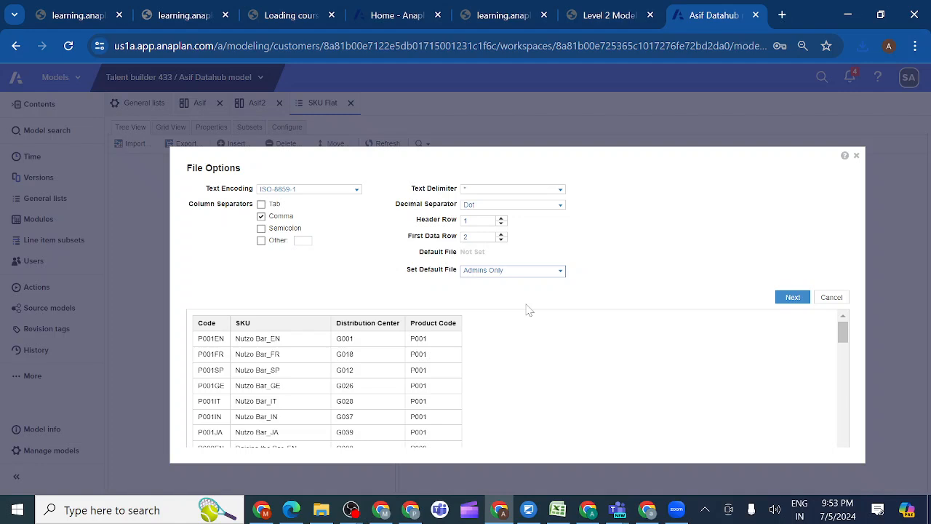
left_click(793, 298)
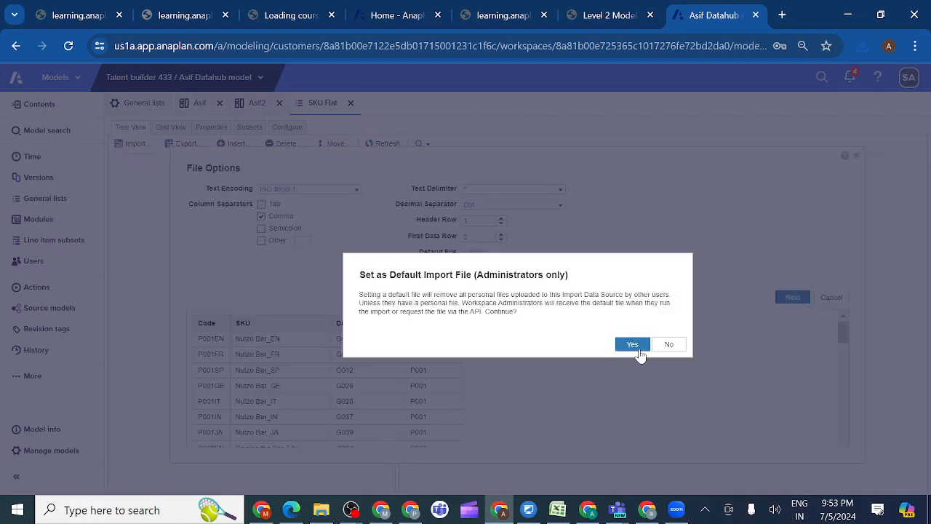
left_click(632, 345)
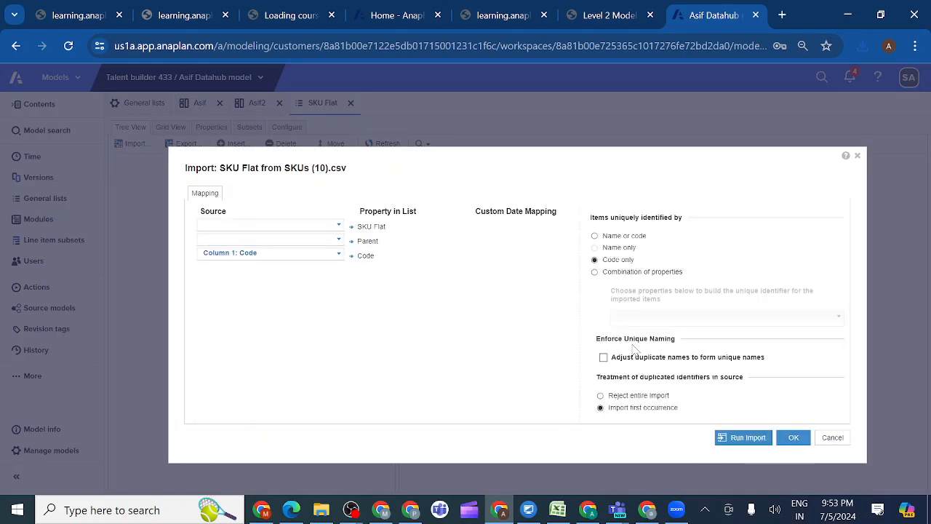
Map Column 2: SKU to SKU Flat, identify items by name or code, and run the import
left_click(339, 227)
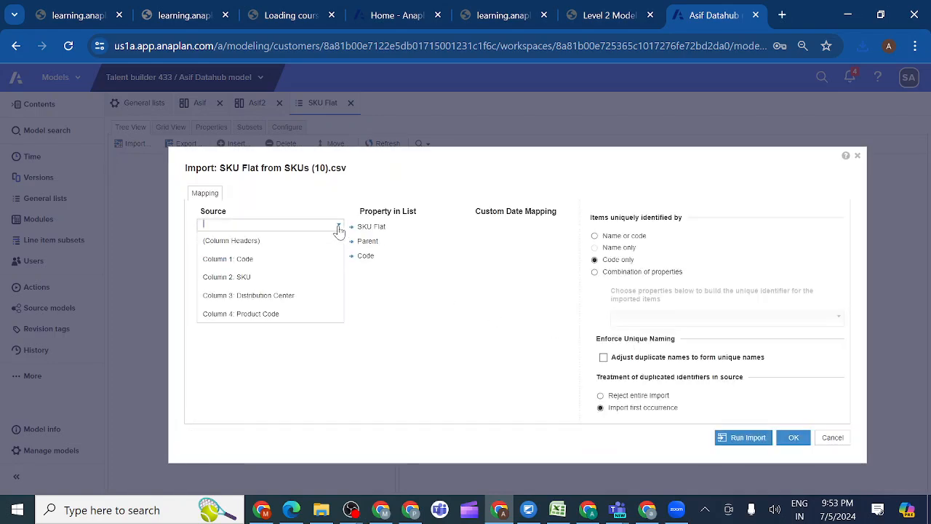
left_click(298, 282)
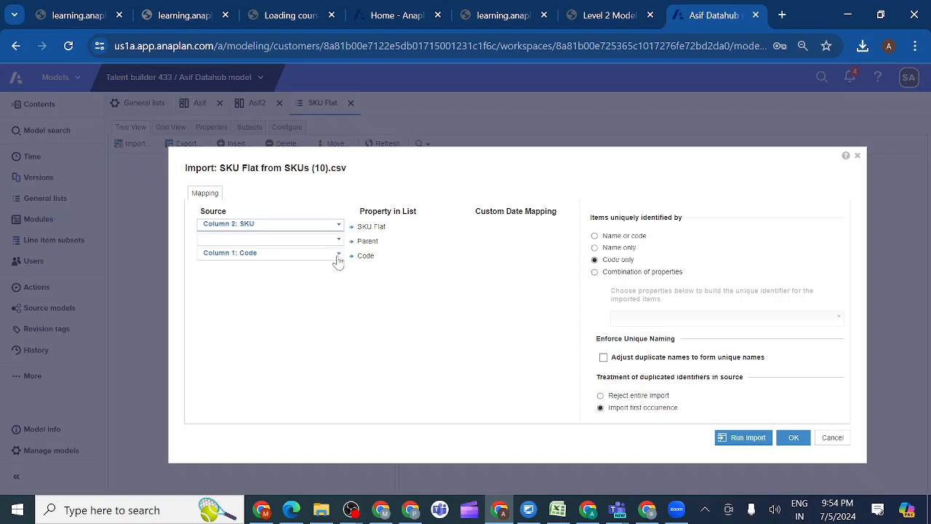
left_click(594, 237)
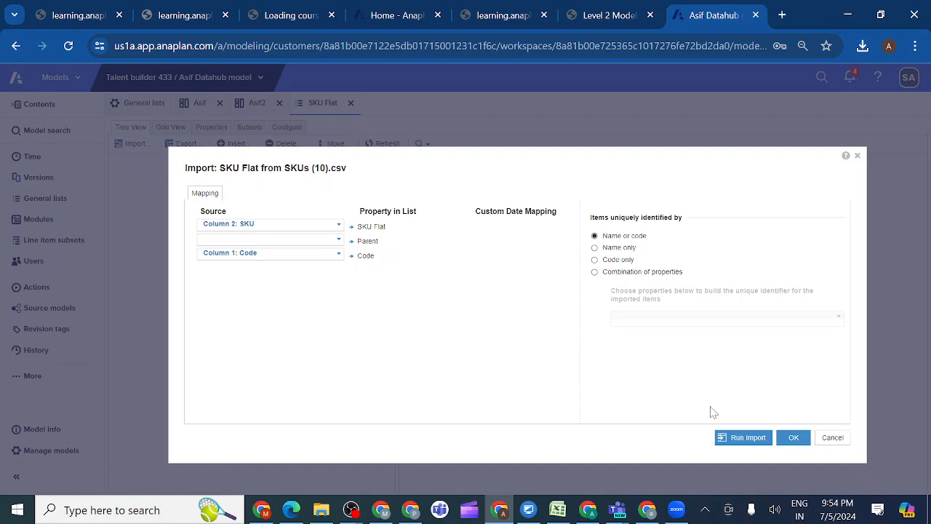
left_click(743, 439)
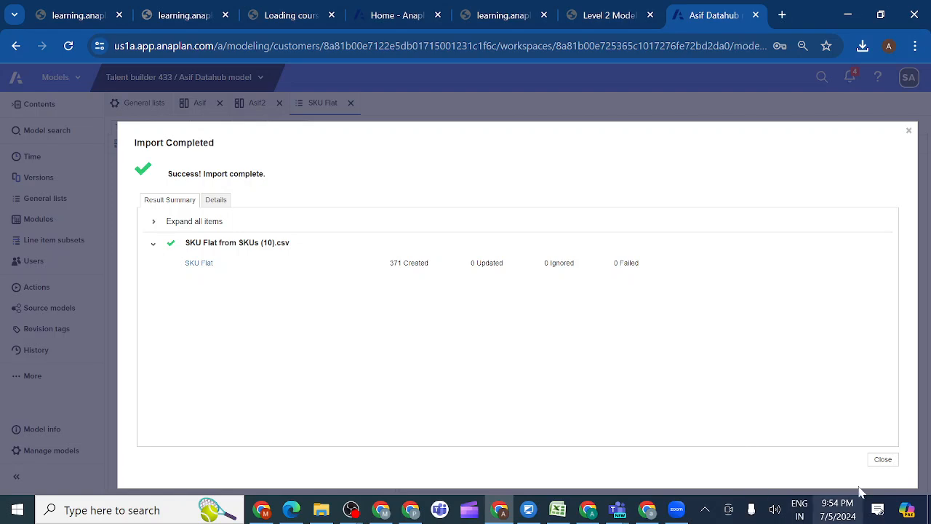
left_click(884, 460)
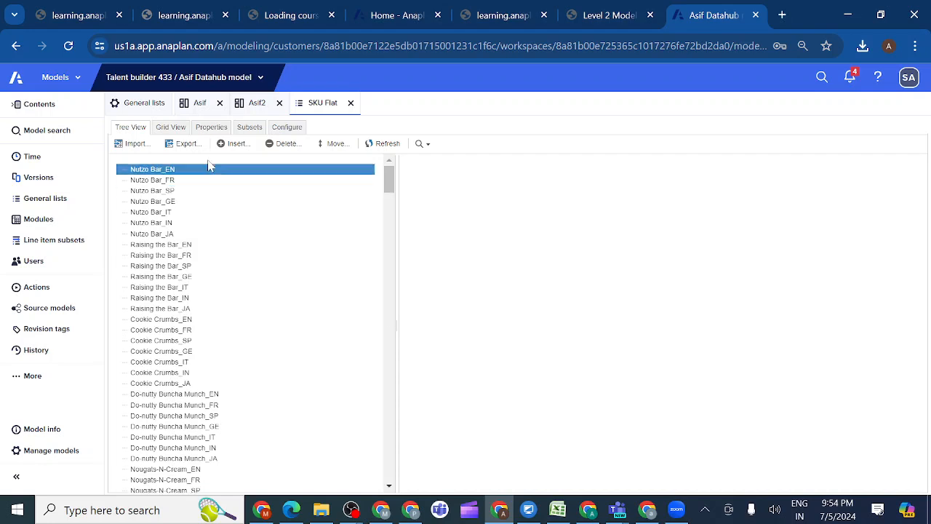
Review the imported SKU Flat items as a grid and open course lesson 1.4.3 Activity: Create System Module
left_click(174, 130)
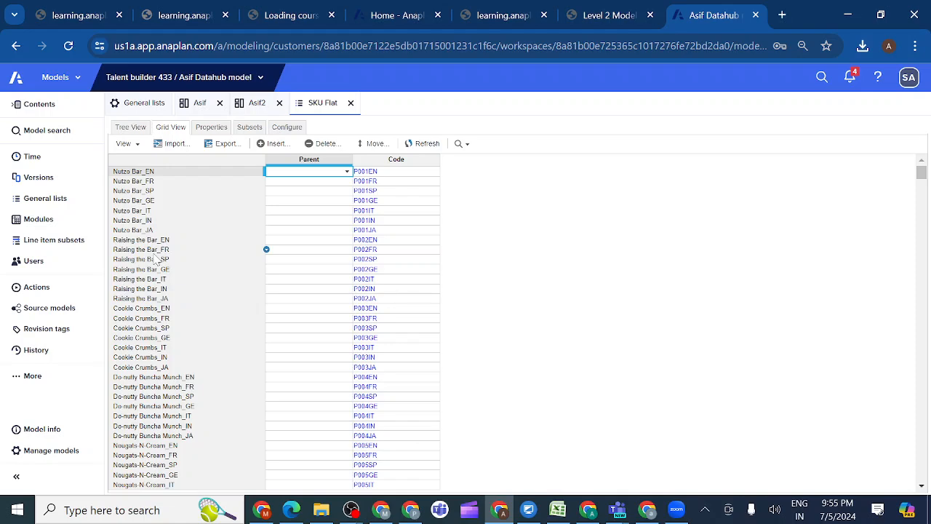
left_click(616, 16)
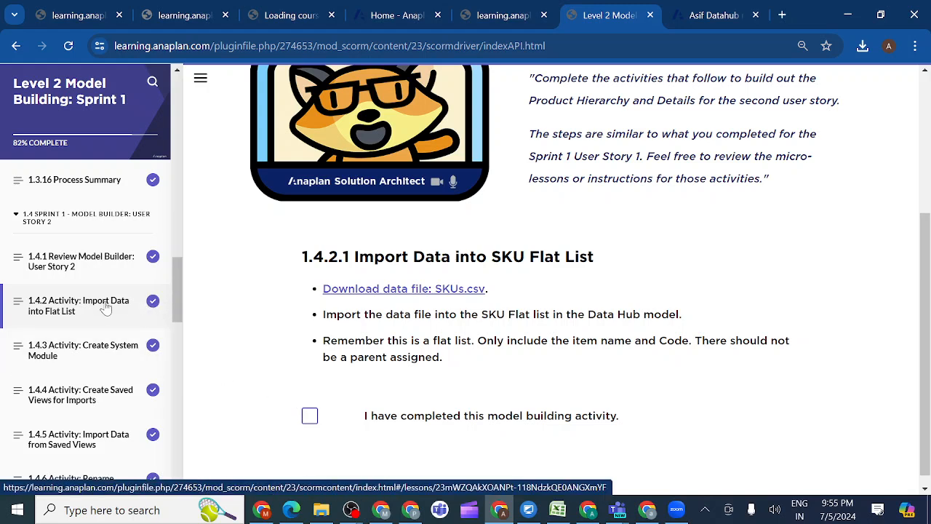
left_click(99, 352)
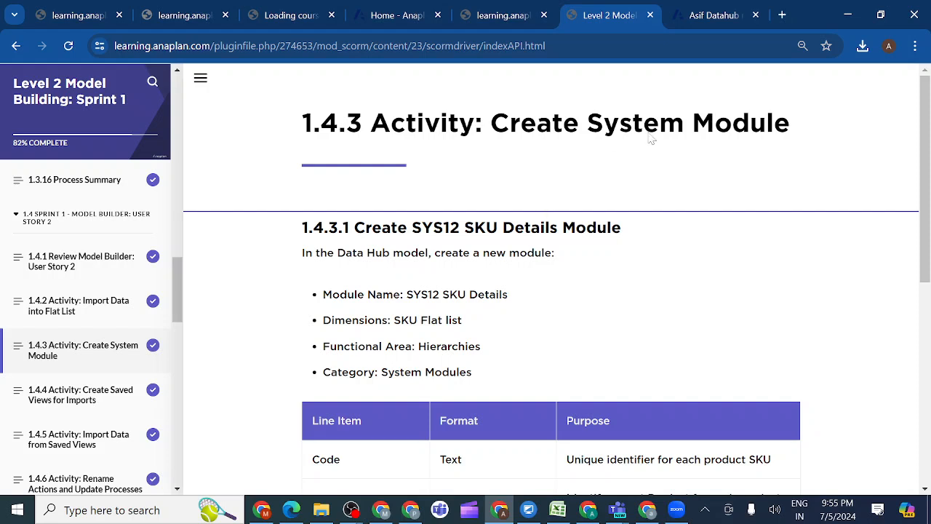
Return to the Data Hub model and locate the SKU Flat from SKUs (10).csv import among its actions
left_click(712, 16)
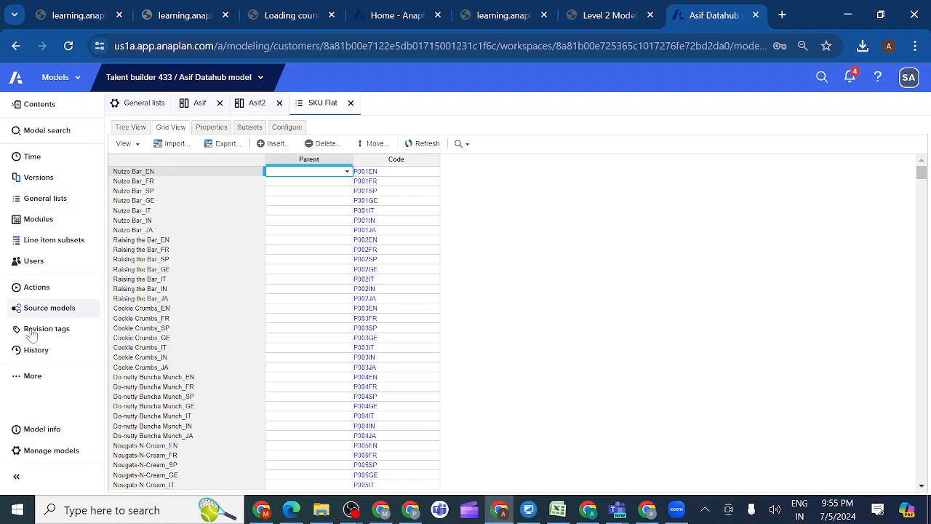
left_click(36, 288)
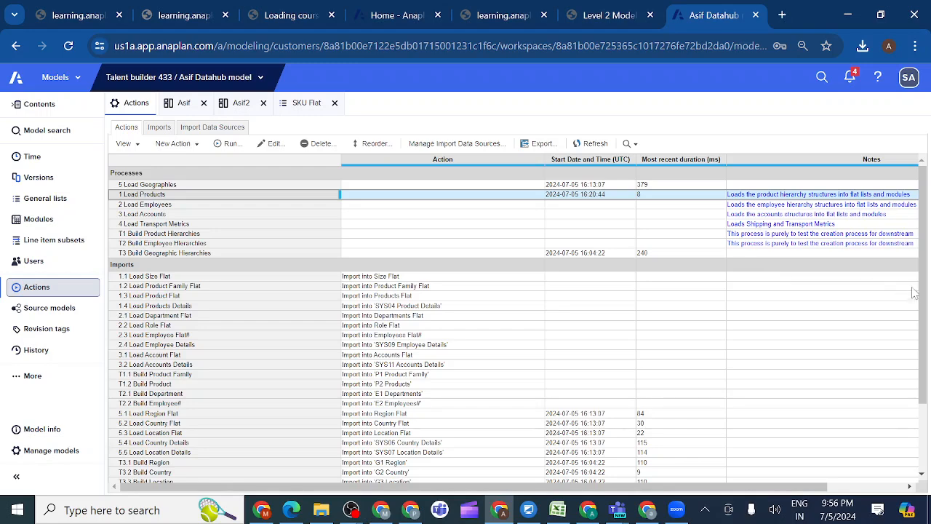
left_click_drag(923, 298, 930, 407)
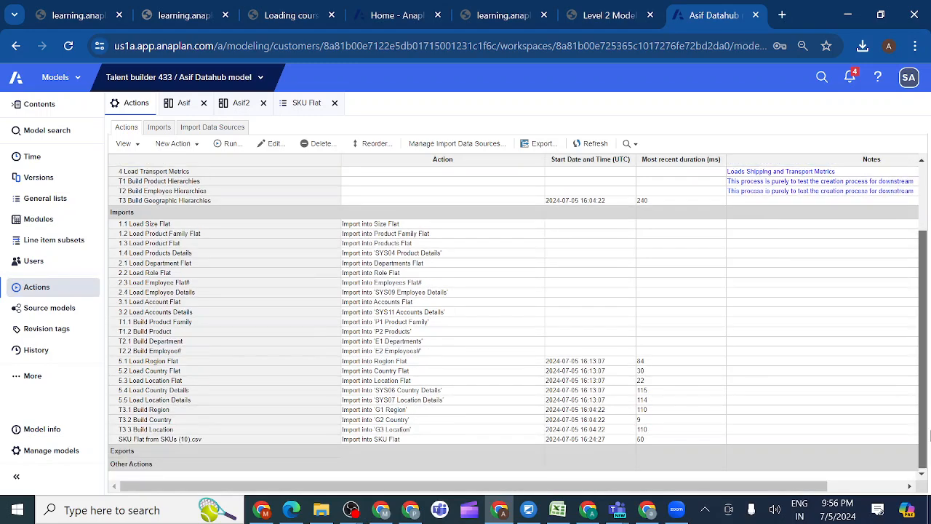
left_click(200, 440)
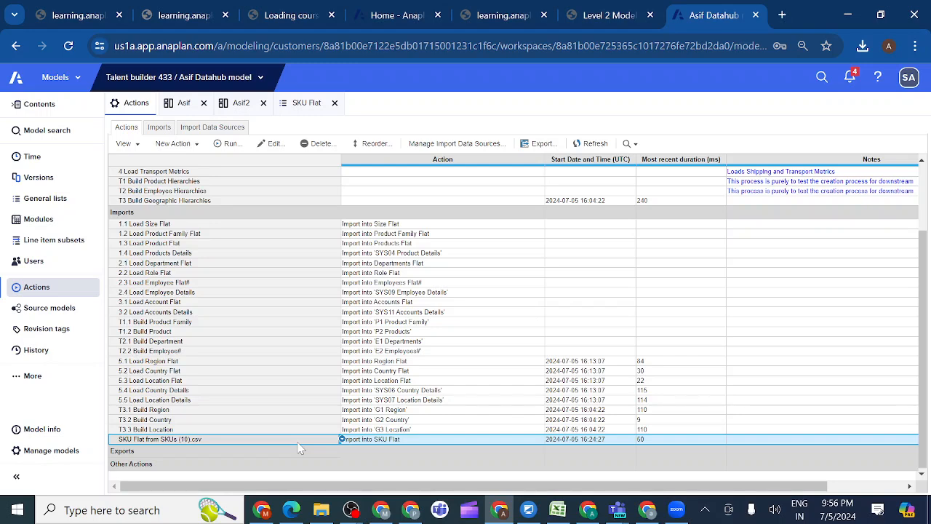
Copy the module name from lesson 1.4.3 and start a new module in the Data Hub model named SYS12 SKU Details
left_click(609, 16)
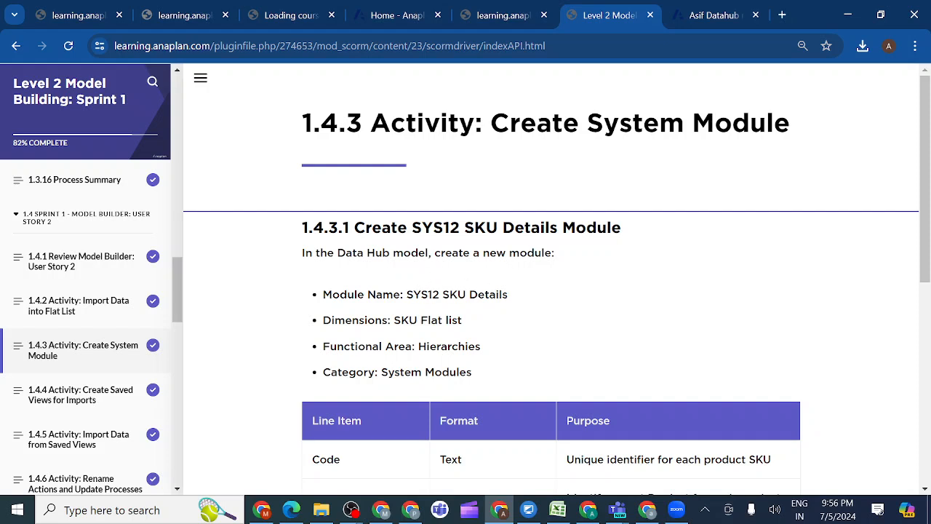
left_click_drag(406, 294, 526, 294)
key("ctrl+c")
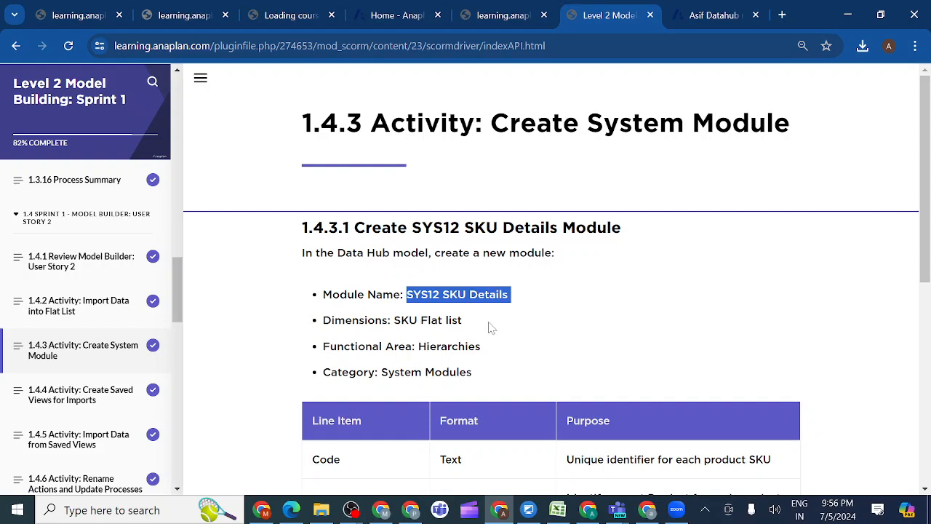
left_click(713, 16)
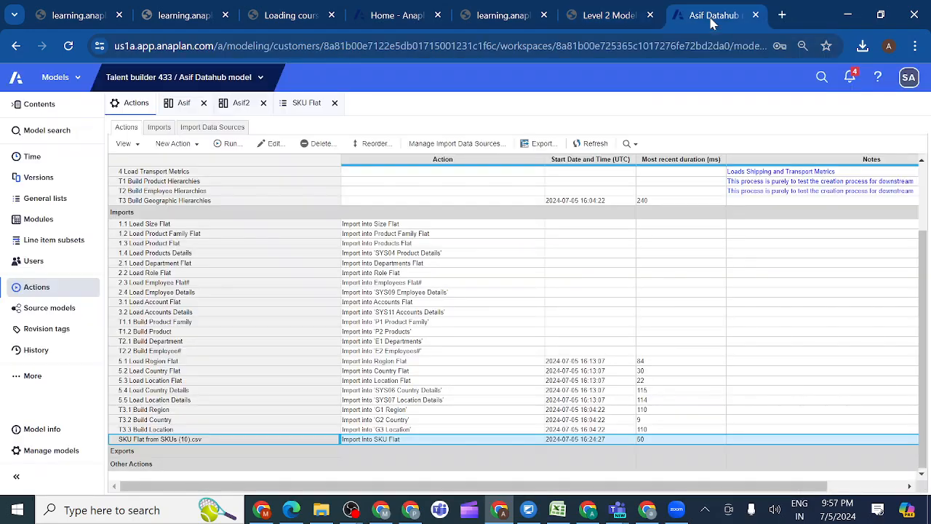
left_click(45, 226)
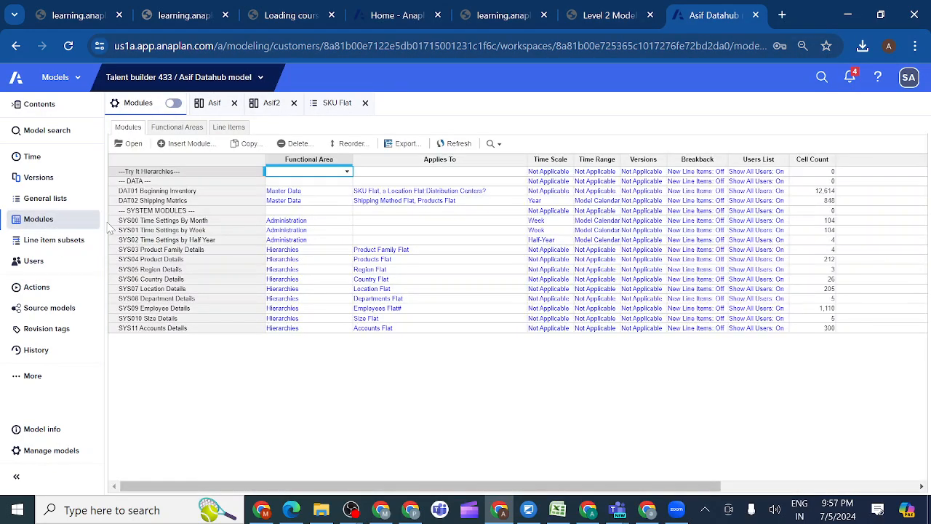
left_click(192, 143)
key("ctrl+v")
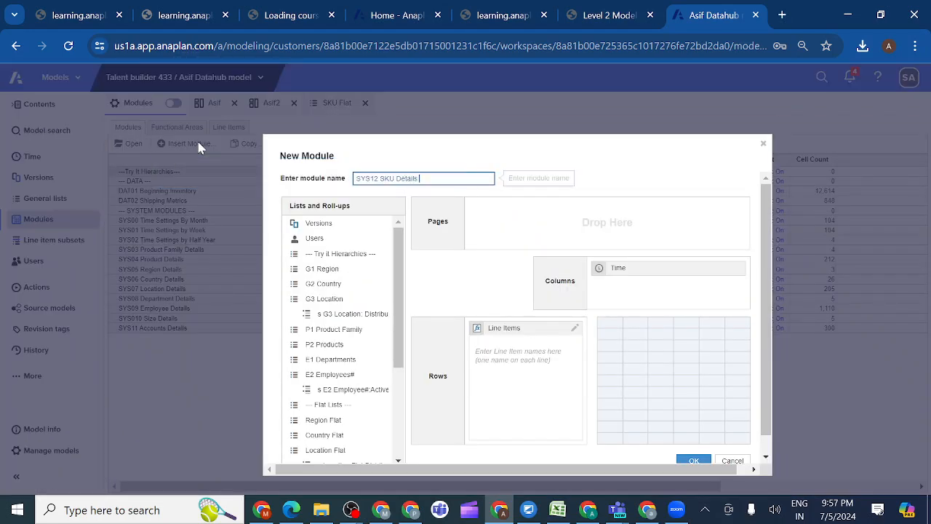
Replace Time with the SKU Flat list on the new module's columns and go back to the lesson's line item table
left_click(320, 301)
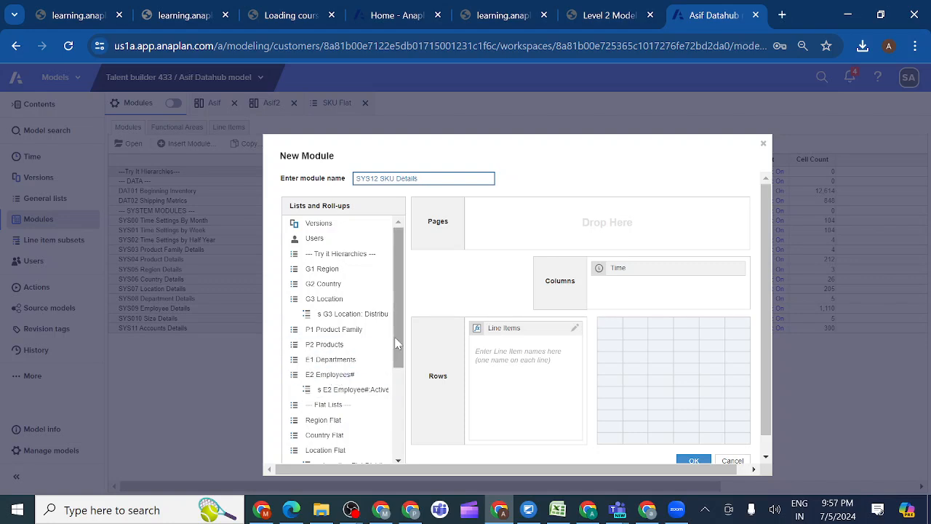
left_click_drag(399, 344, 399, 396)
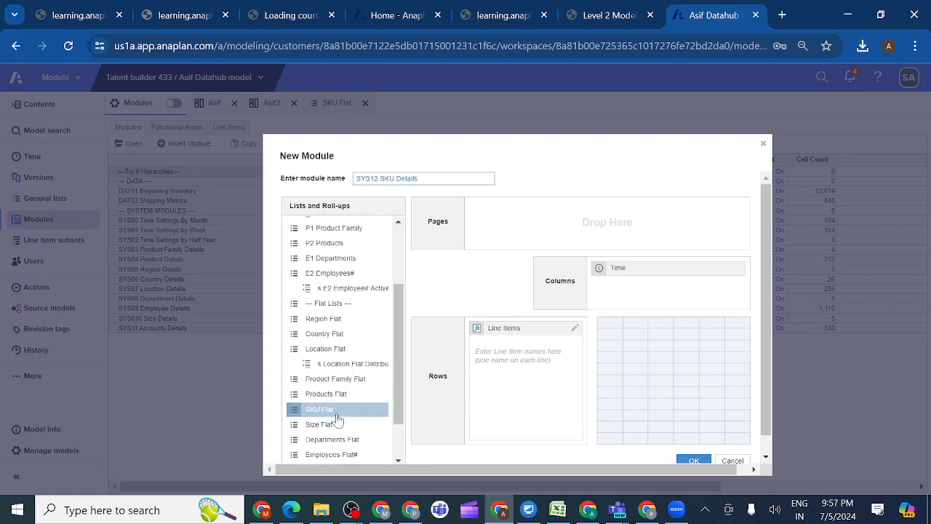
left_click_drag(336, 421, 646, 306)
left_click_drag(631, 268, 349, 336)
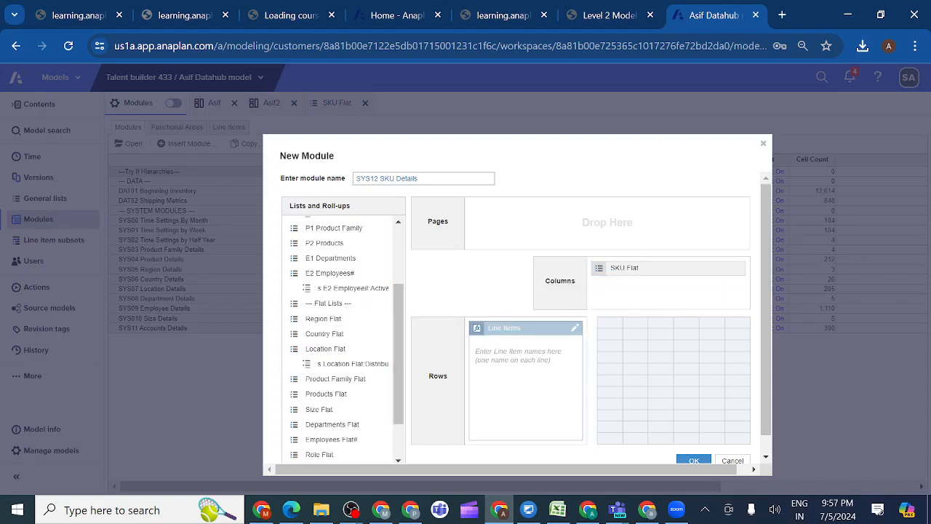
left_click(613, 22)
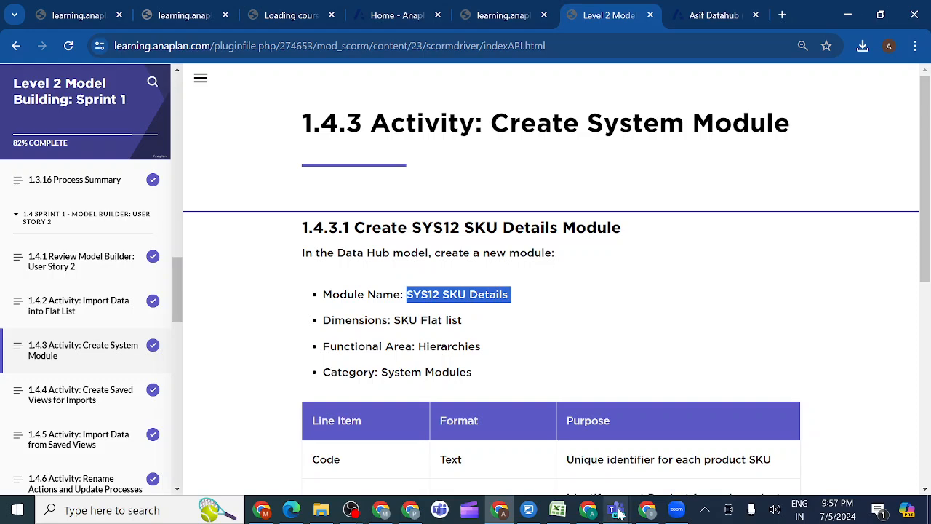
Switch to Microsoft Teams, rejoin the Anaplan evening class meeting and share the entire screen with sound included
mouse_move(616, 513)
left_click(538, 470)
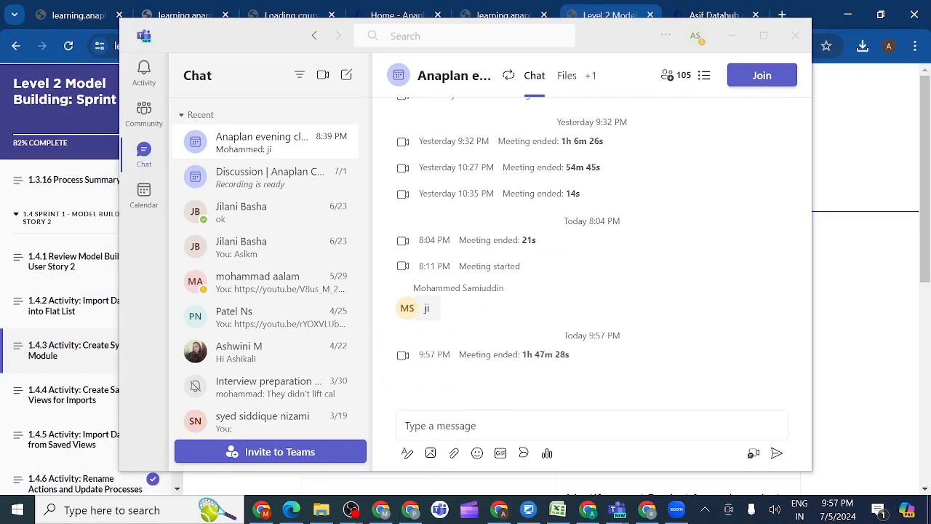
left_click(760, 87)
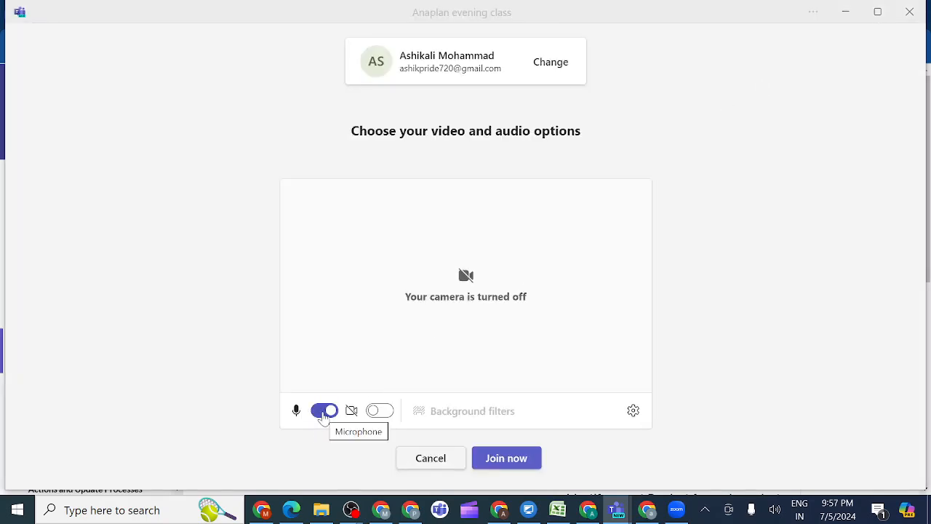
left_click(506, 460)
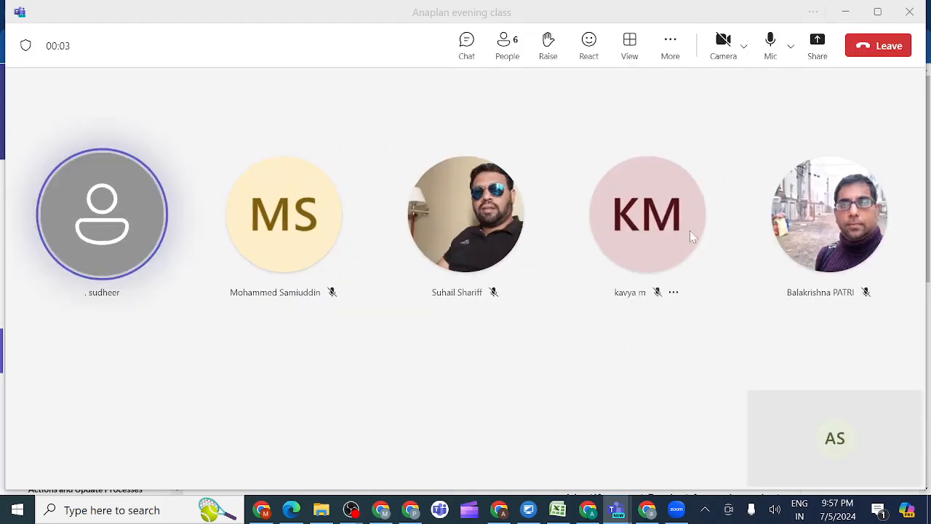
left_click(818, 45)
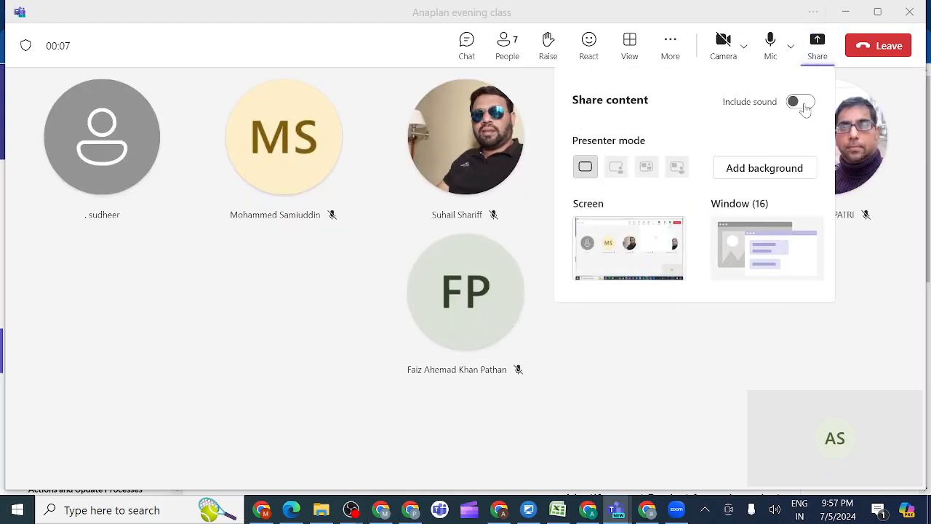
left_click(804, 105)
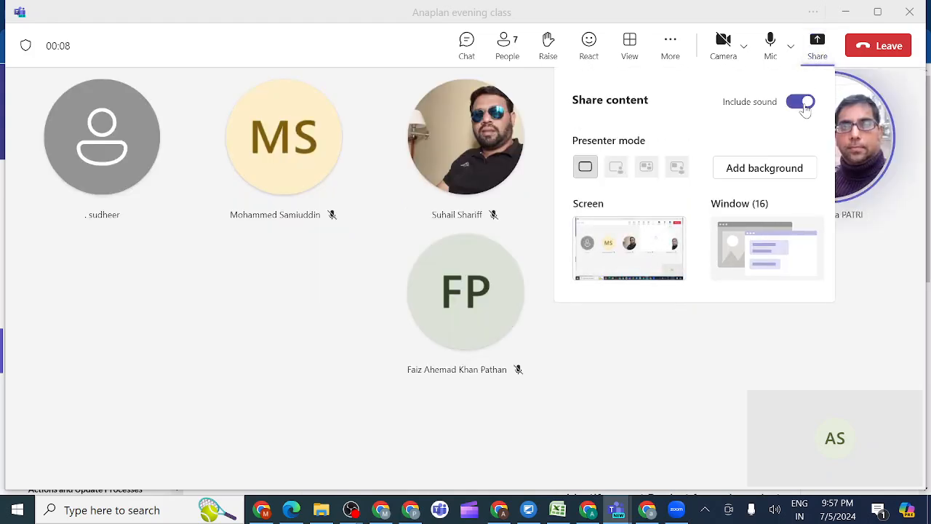
left_click(646, 248)
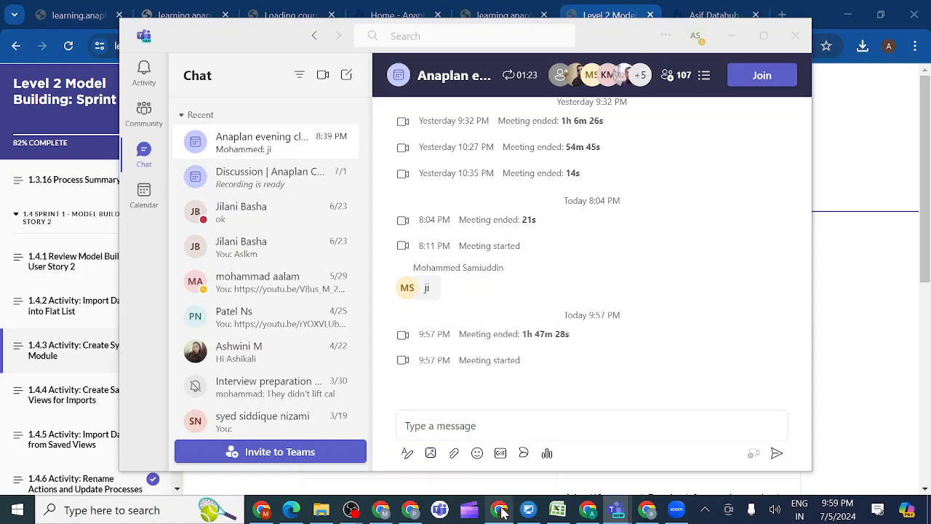
Return to Chrome, copy Code from the lesson's line item table and enter it as the new module's first line item
mouse_move(500, 513)
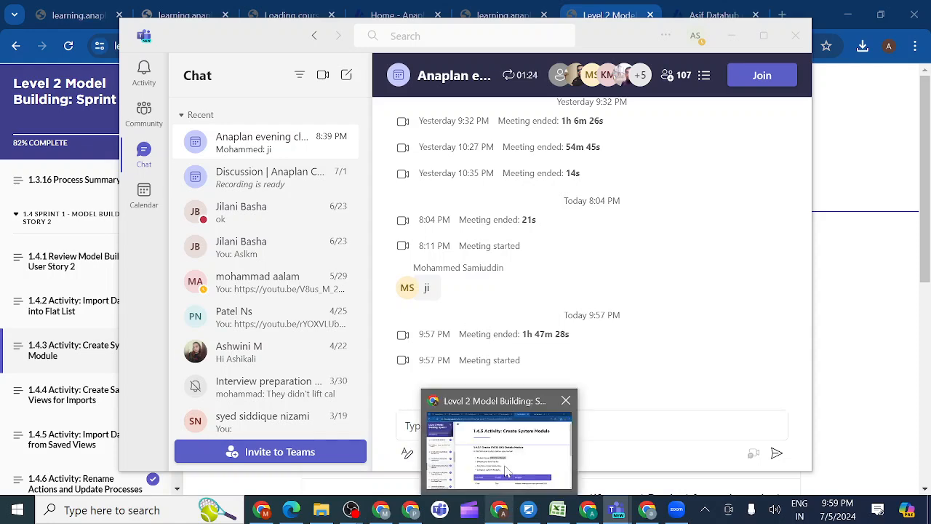
left_click(507, 471)
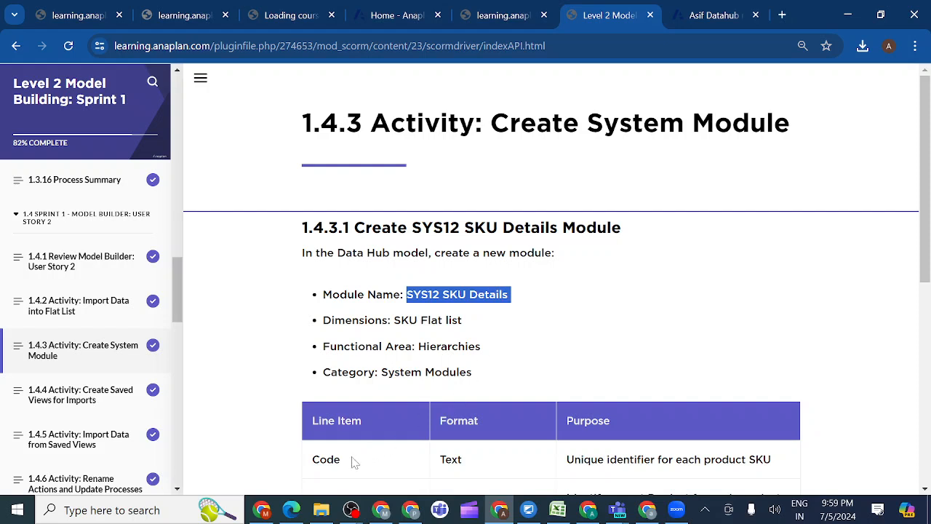
left_click_drag(352, 462, 311, 466)
key("ctrl+c")
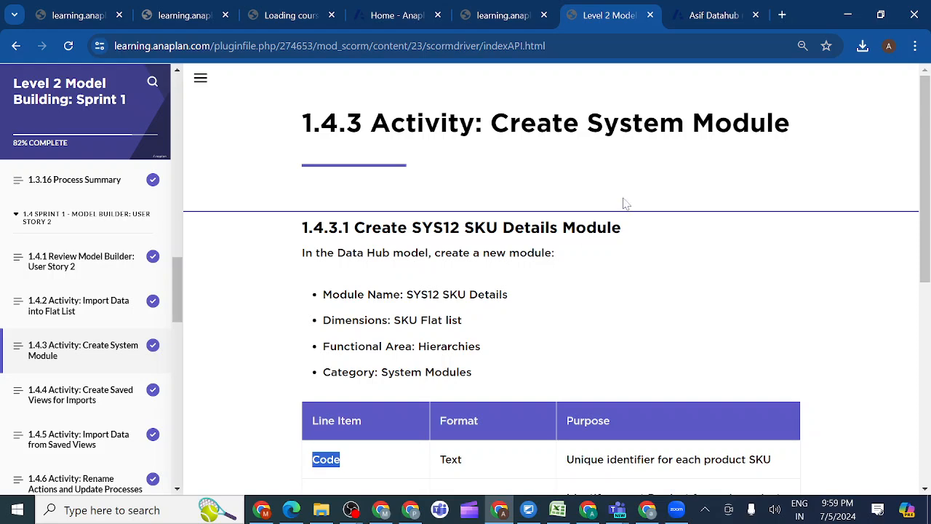
left_click(709, 24)
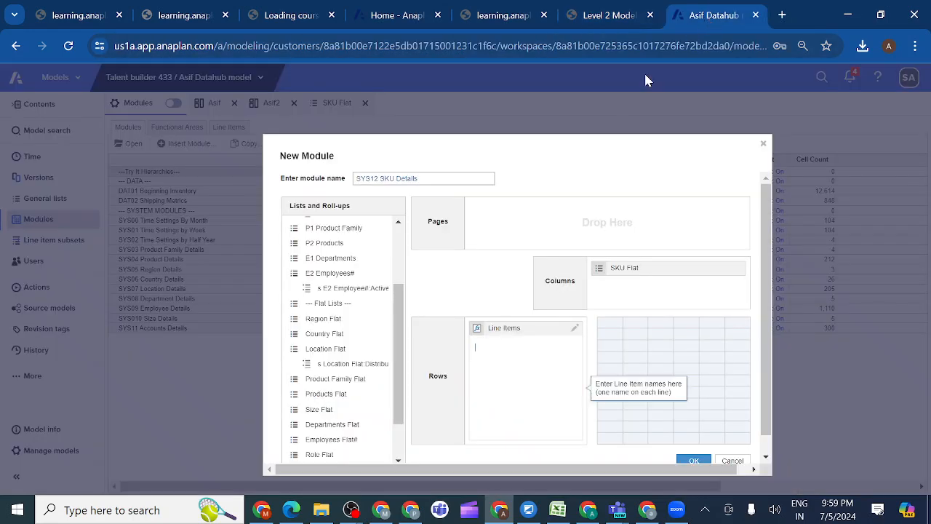
key("ctrl+v")
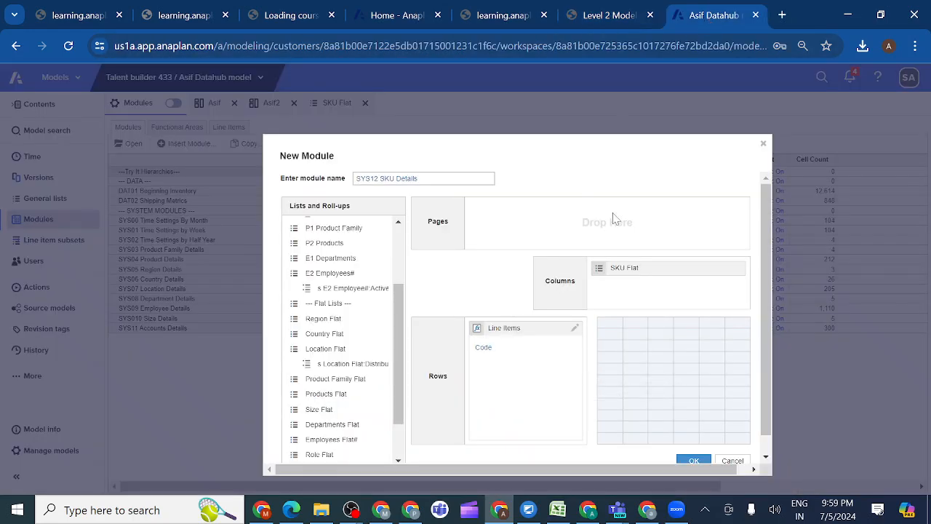
Copy Product from the lesson's line item table and enter it as the new module's second line item
scroll(768, 311, "down", 1)
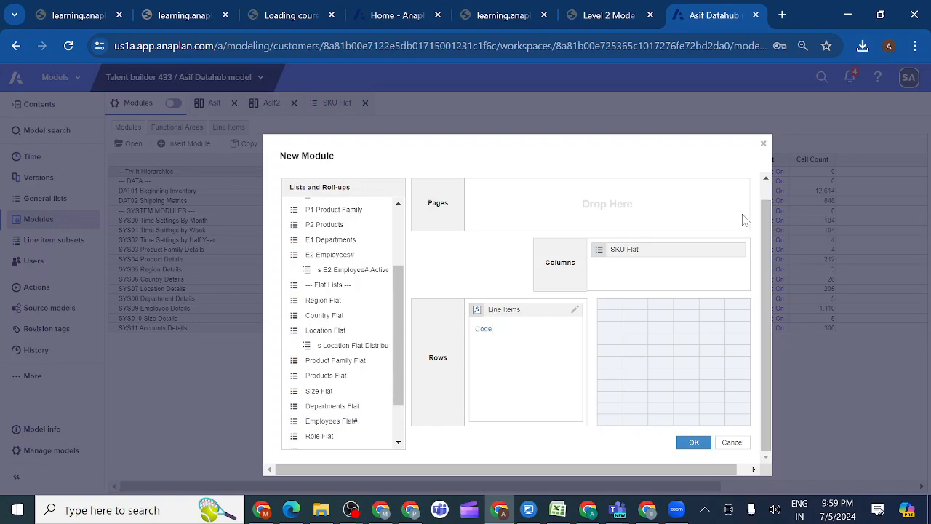
left_click(609, 17)
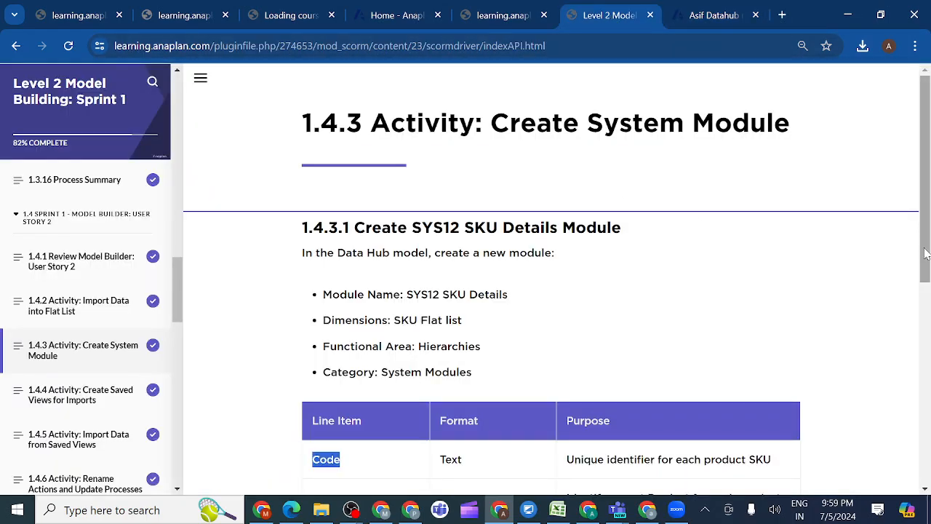
left_click_drag(926, 253, 928, 328)
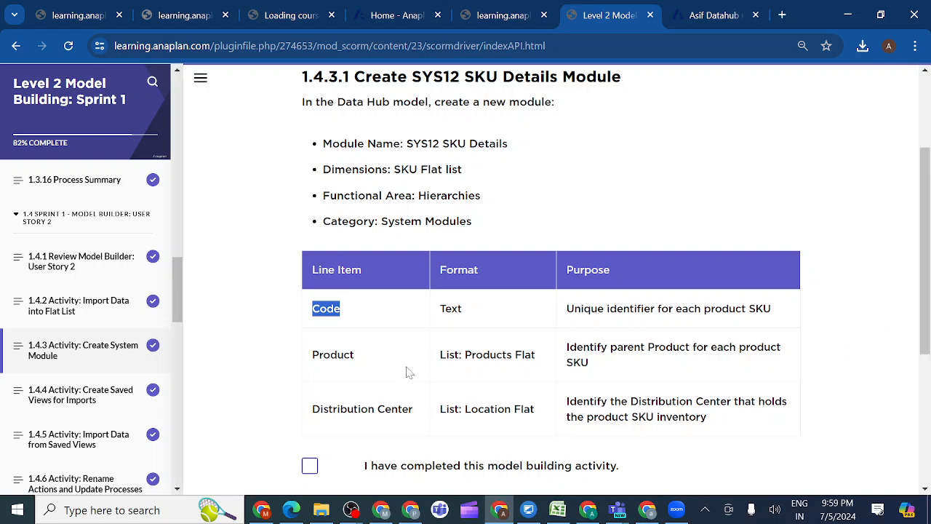
left_click_drag(360, 363, 313, 363)
key("ctrl+c")
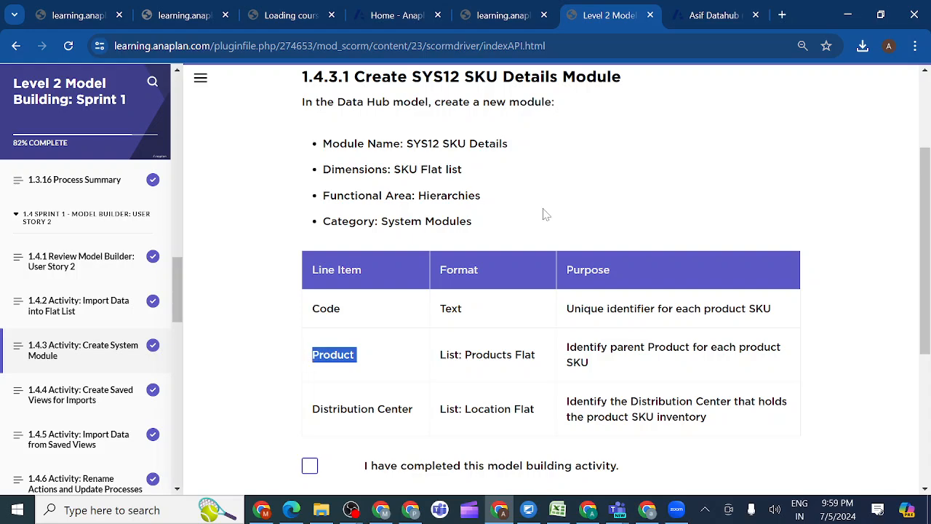
left_click(704, 17)
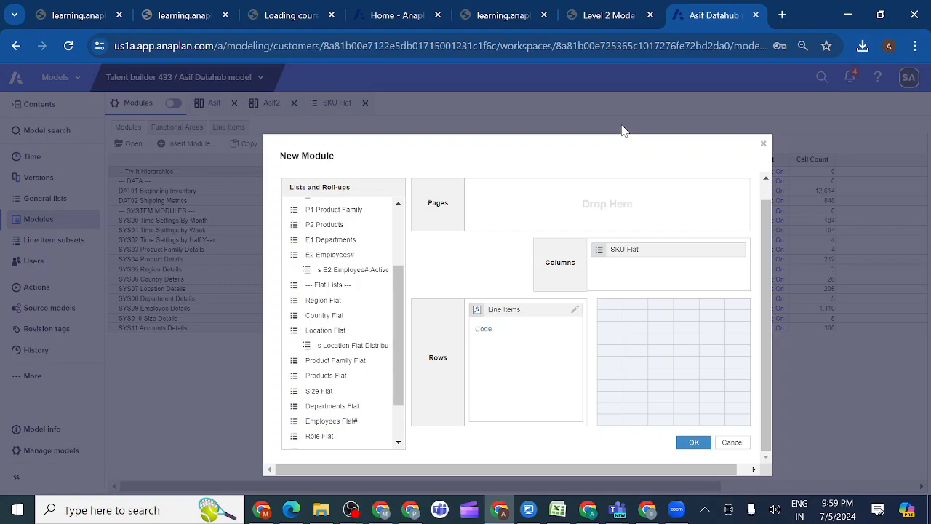
key("ctrl+v")
Copy Distribution Center from the lesson's table, enter it as the third line item and create the SYS12 SKU Details module
left_click(609, 16)
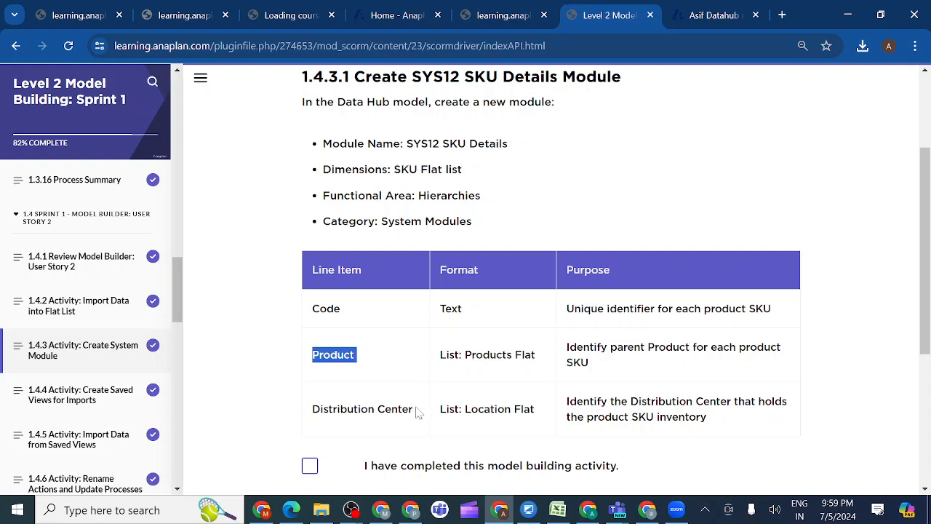
left_click_drag(417, 413, 313, 413)
key("ctrl+c")
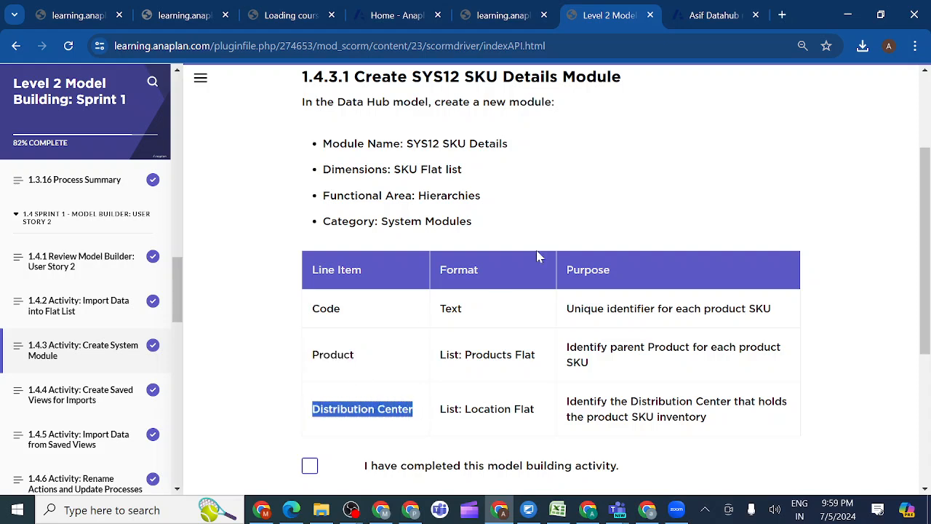
left_click(704, 20)
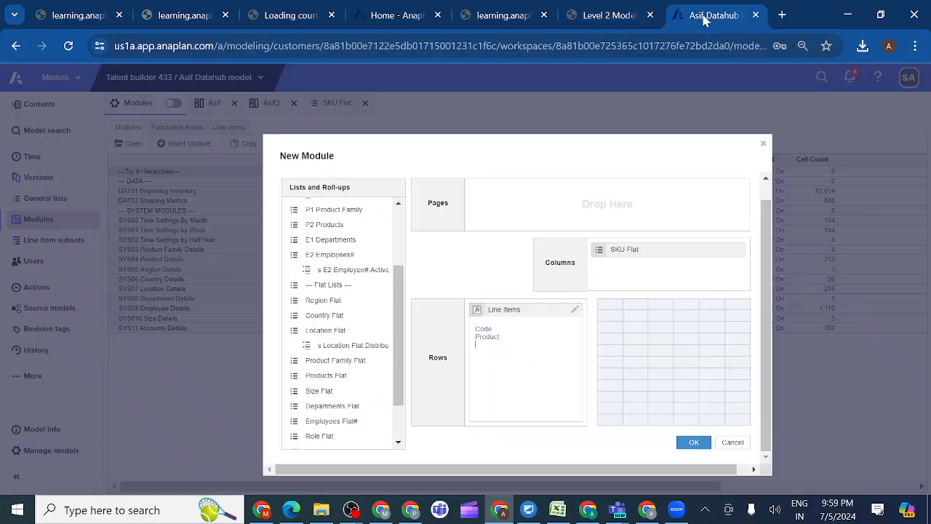
key("ctrl+v")
left_click(692, 444)
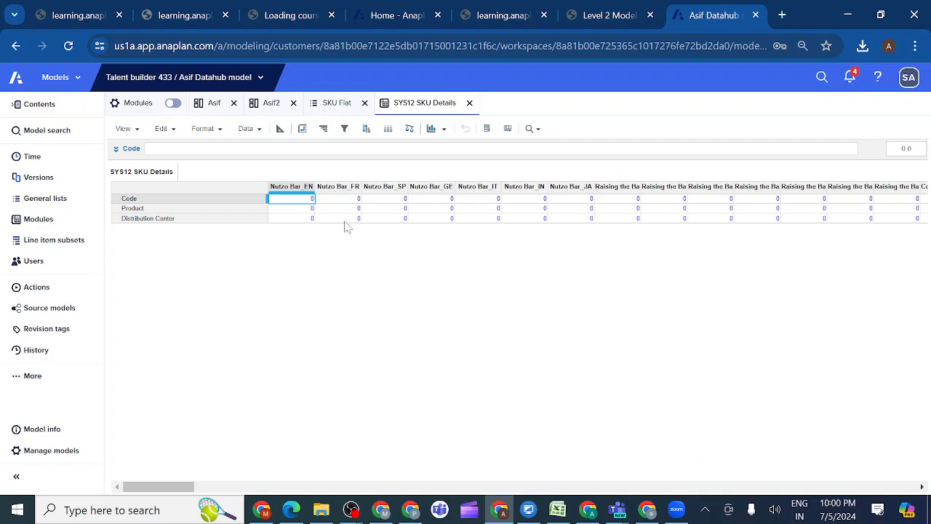
Show the module's blueprint and set the Code line item's format to Text with the General text type
left_click(280, 129)
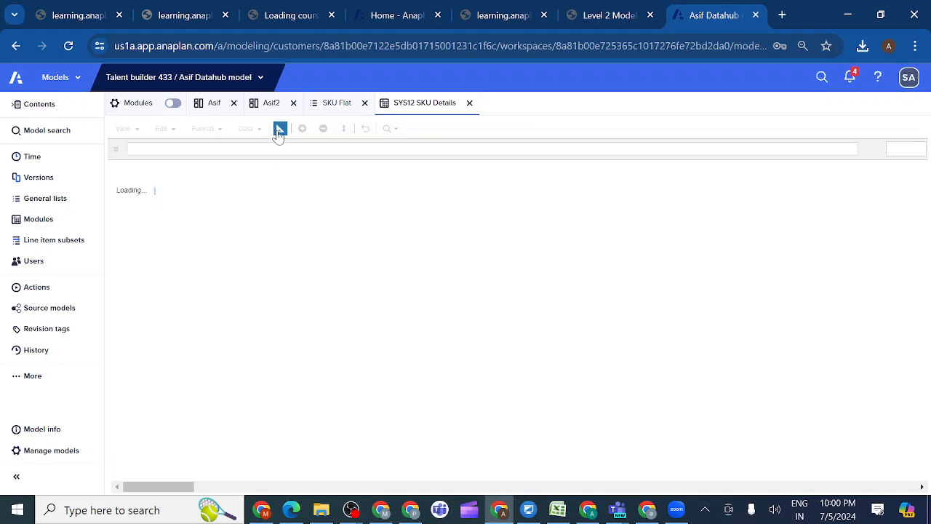
left_click(304, 210)
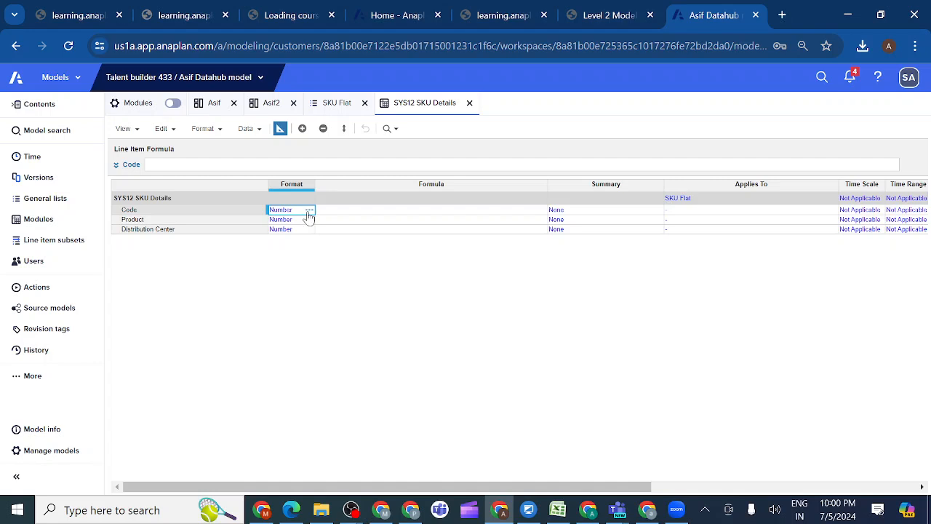
left_click(309, 210)
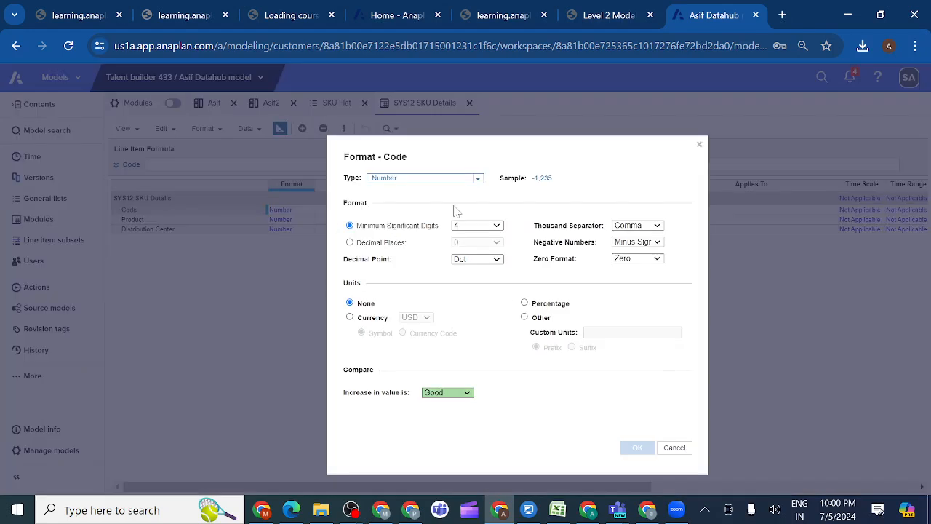
left_click(478, 179)
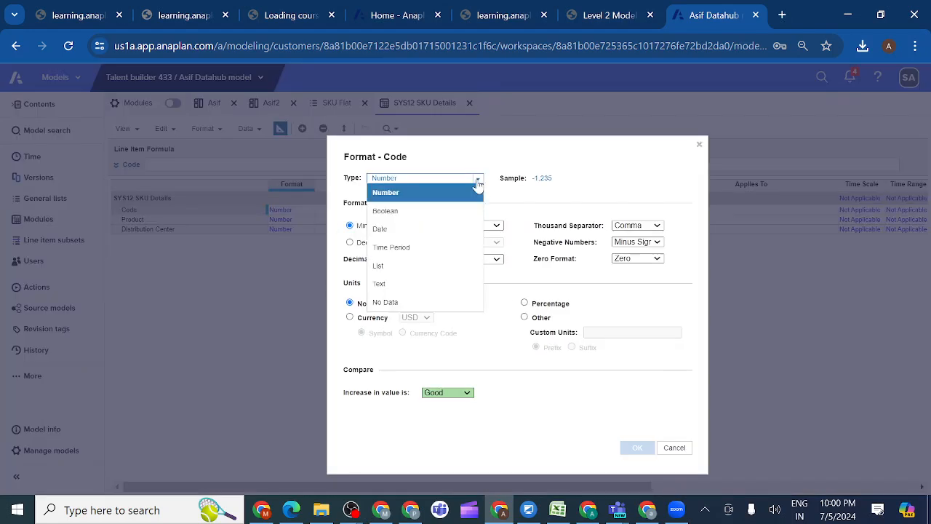
left_click(401, 284)
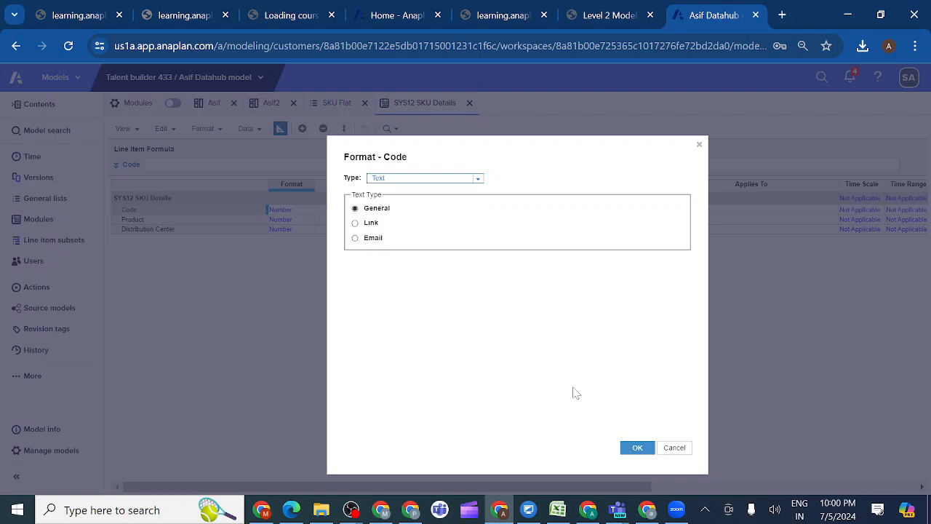
left_click(637, 449)
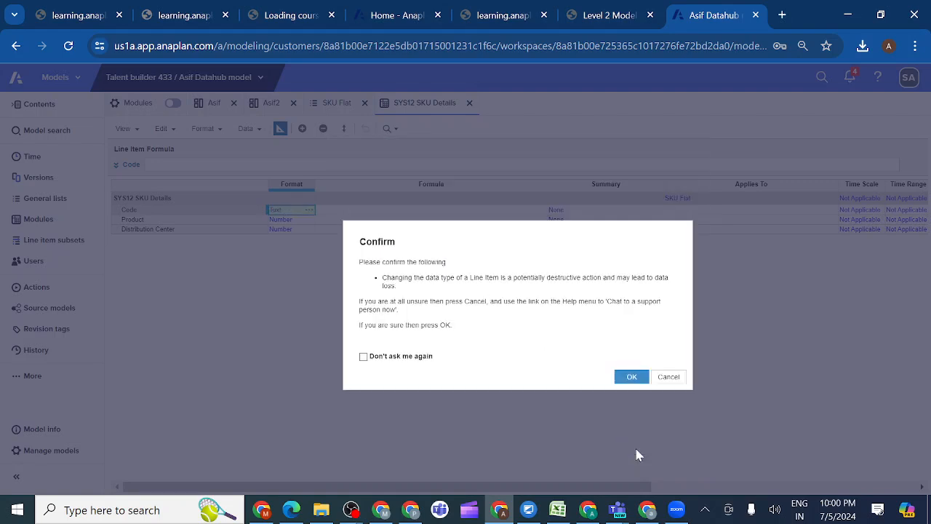
left_click(633, 377)
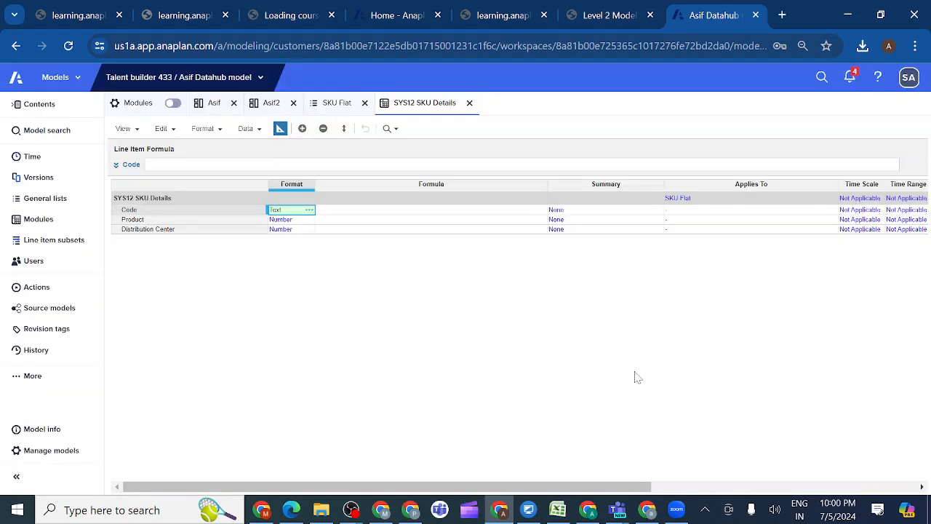
Set the Product line item's format type to List and choose P2 Products as its list
left_click(299, 222)
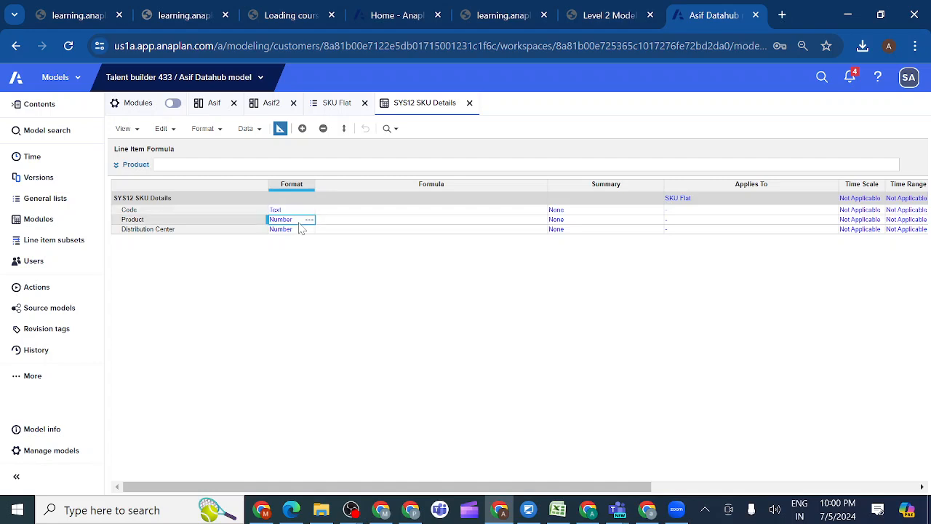
left_click(310, 222)
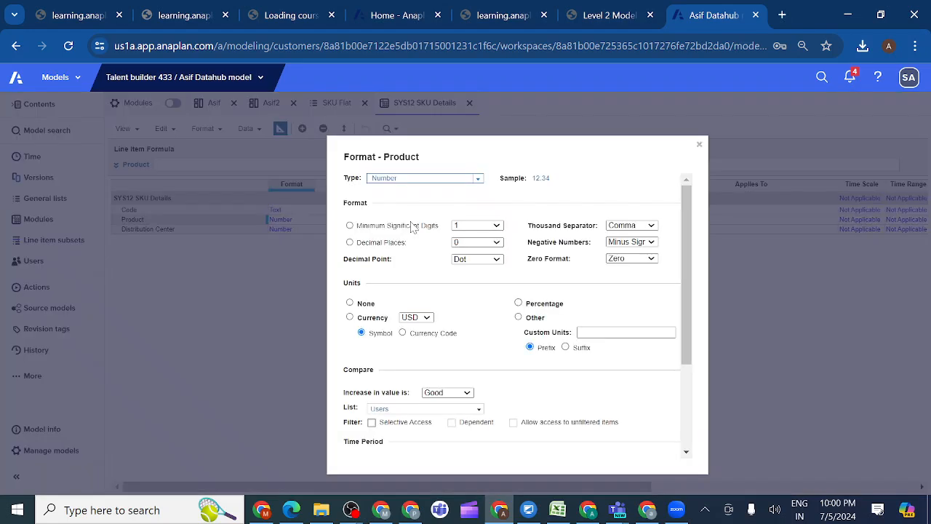
left_click(477, 181)
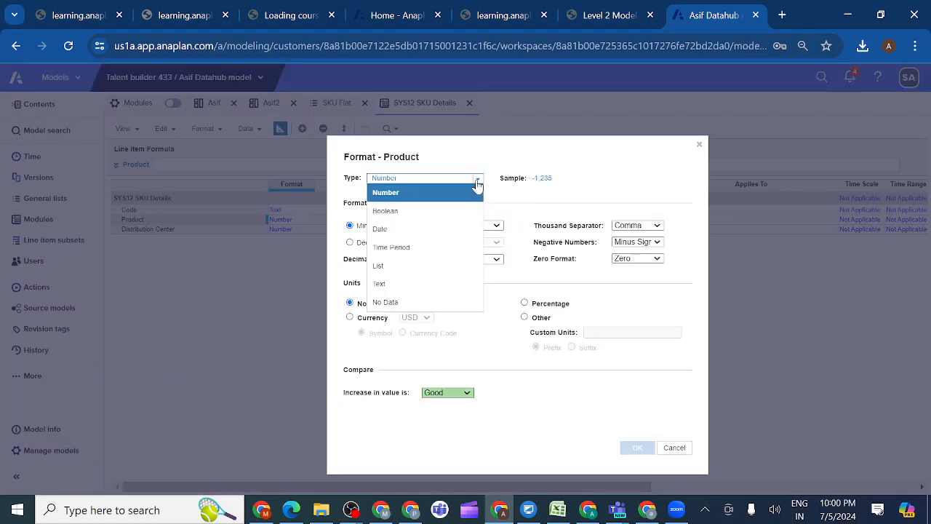
left_click(409, 266)
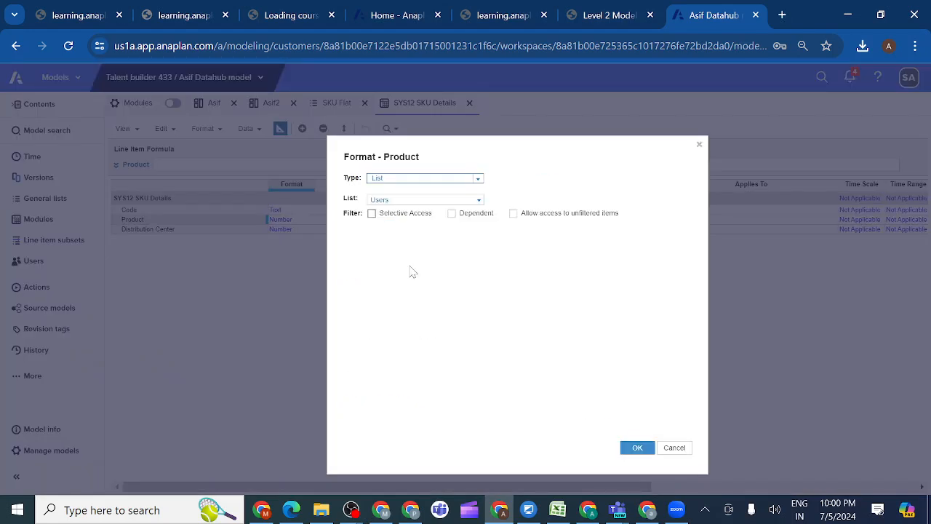
left_click(479, 200)
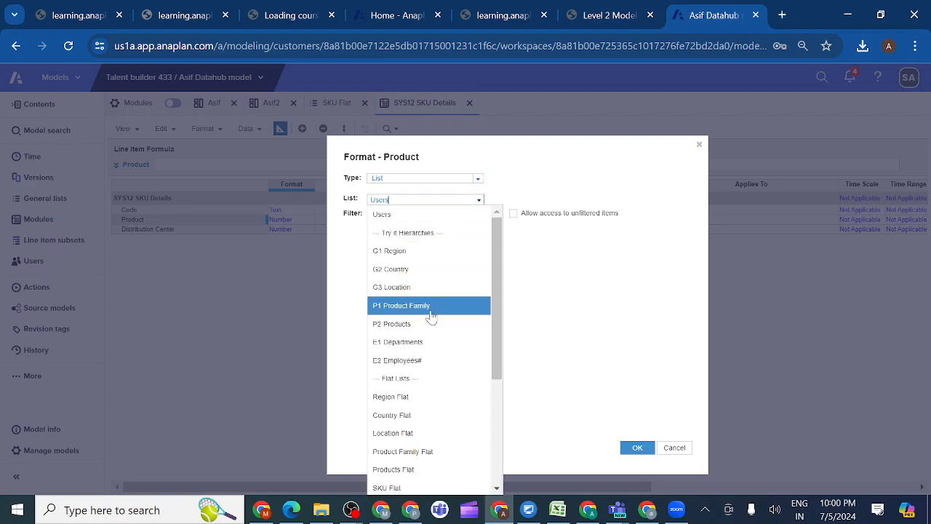
left_click(413, 326)
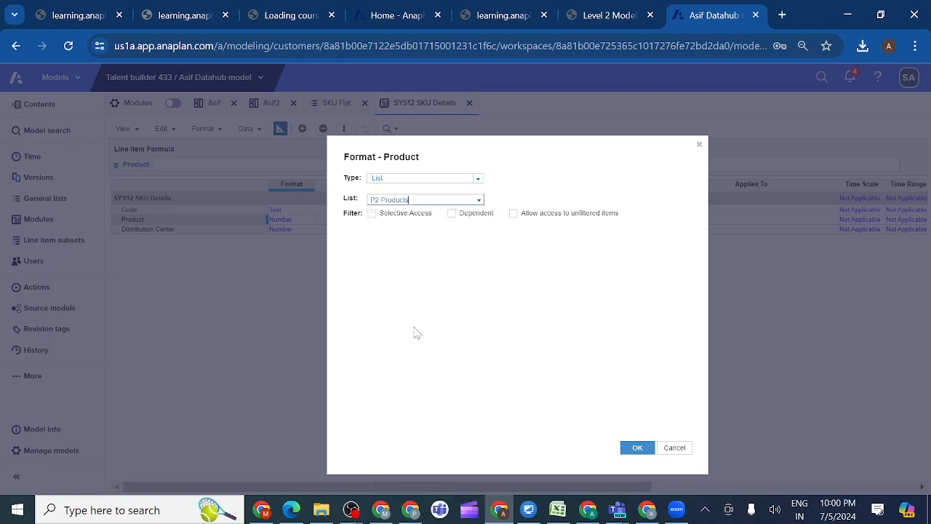
Check the lesson's format for Product, change its list to Products Flat and apply the format
left_click(610, 18)
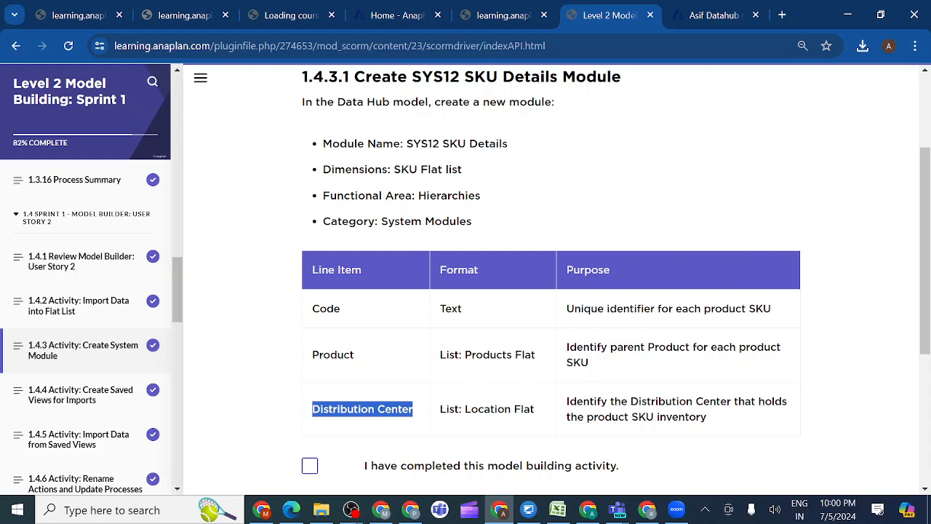
left_click(713, 18)
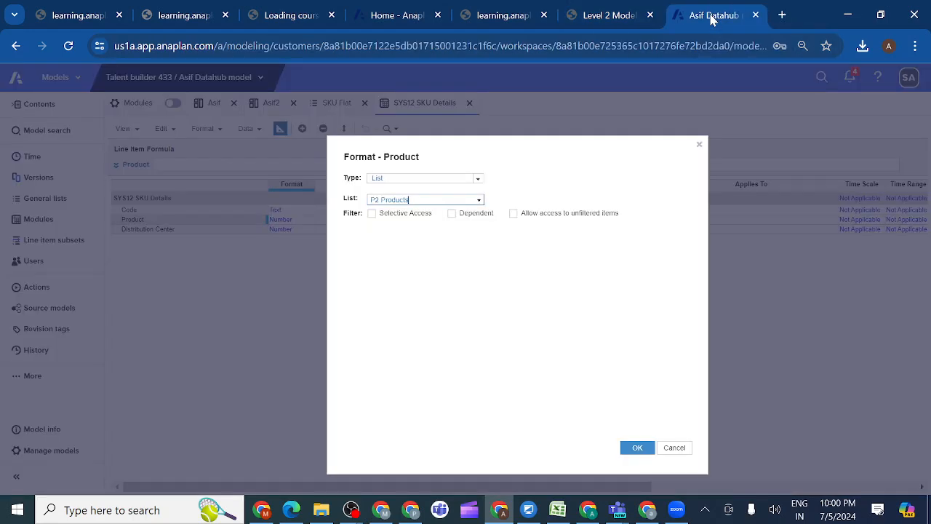
left_click(478, 200)
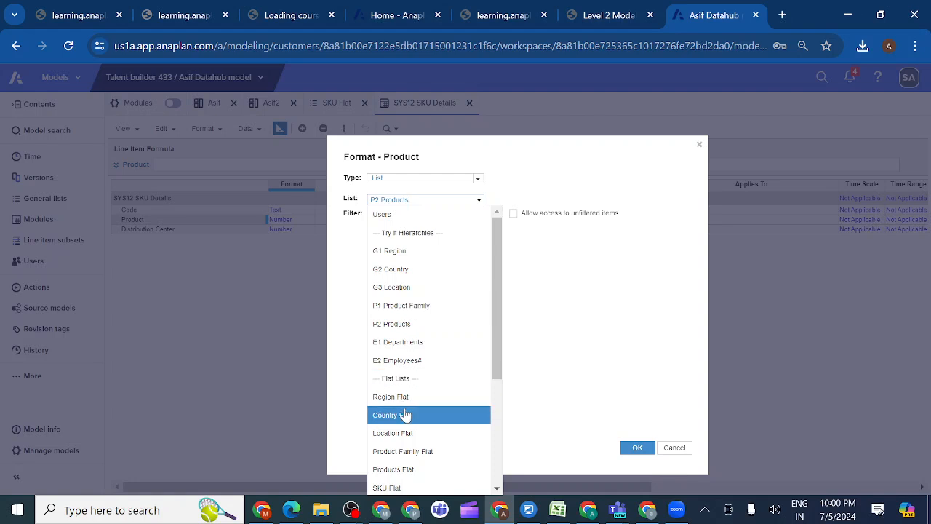
left_click(408, 470)
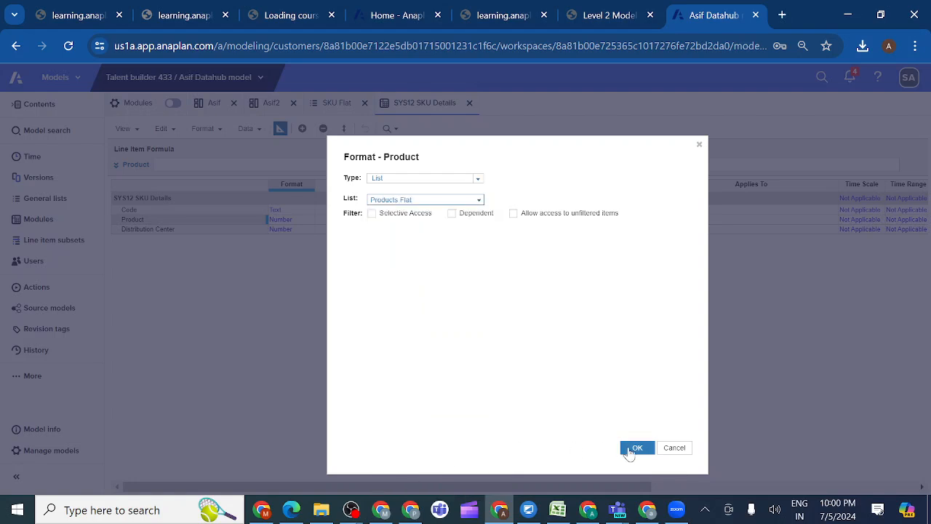
left_click(632, 450)
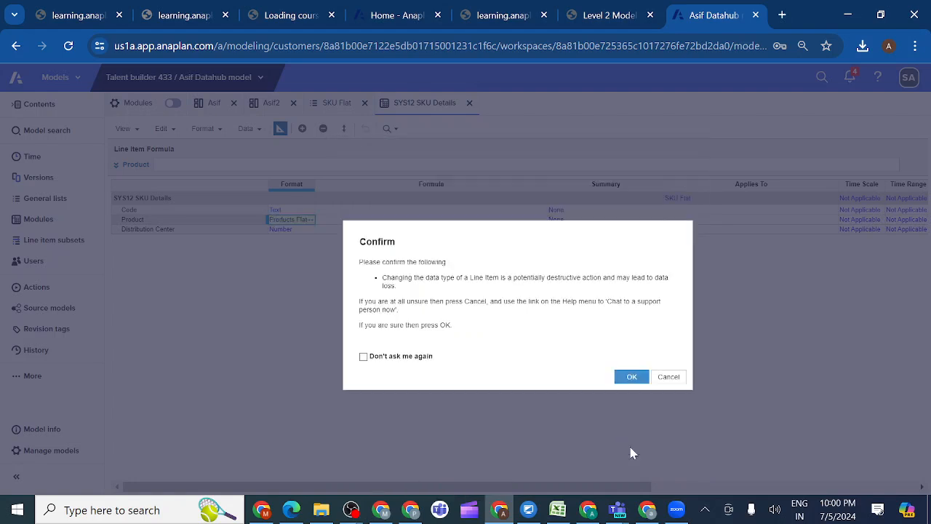
left_click(631, 378)
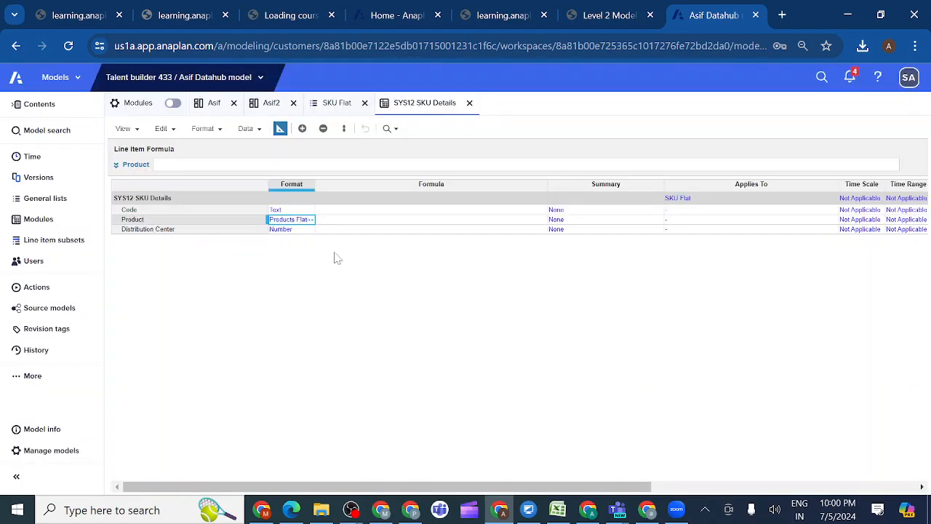
Set the Distribution Center line item's format to List with Location Flat as its list and confirm the data type change
left_click(306, 231)
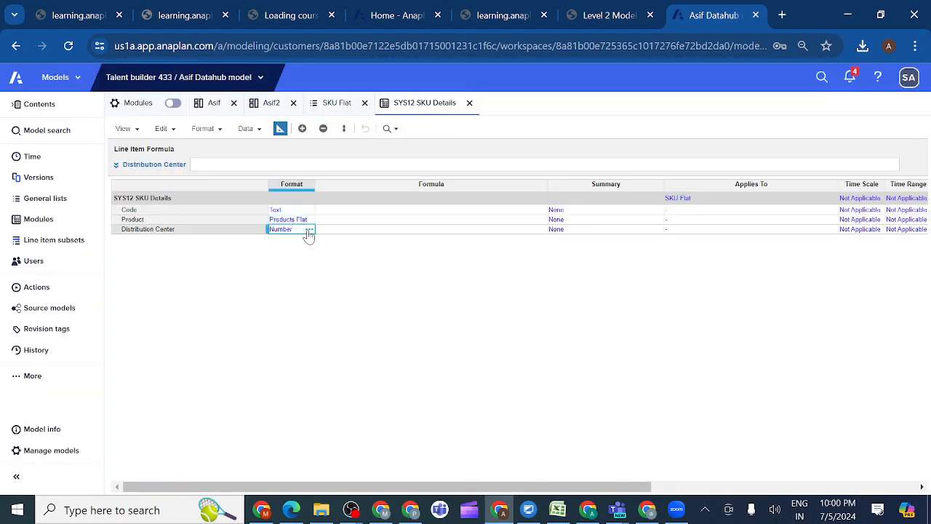
left_click(308, 230)
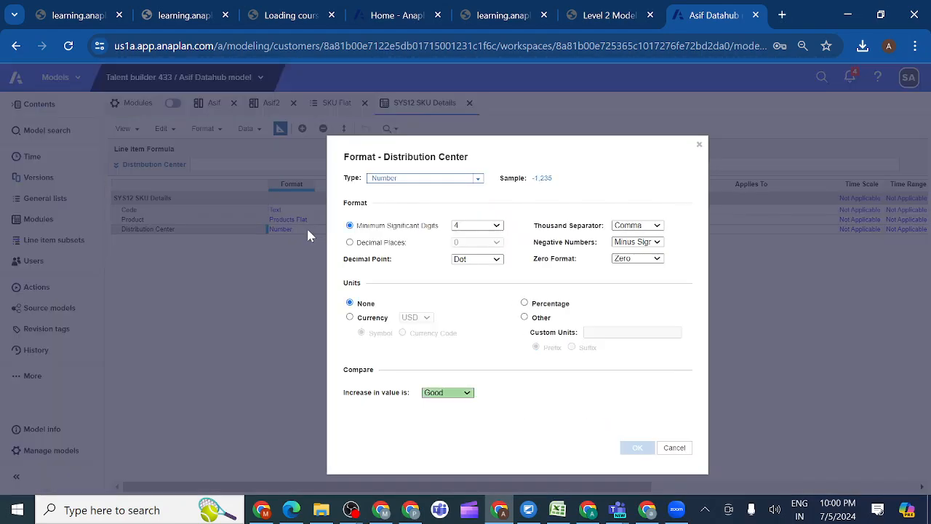
left_click(478, 178)
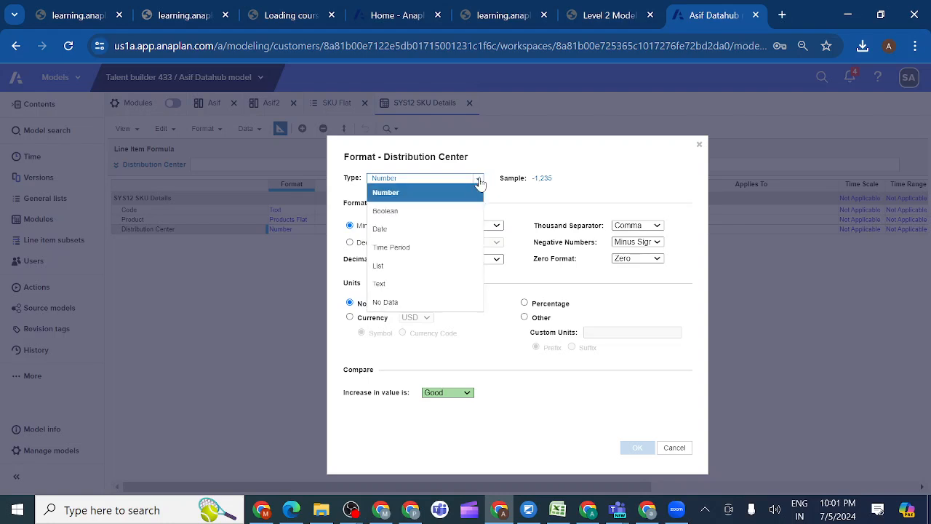
left_click(401, 266)
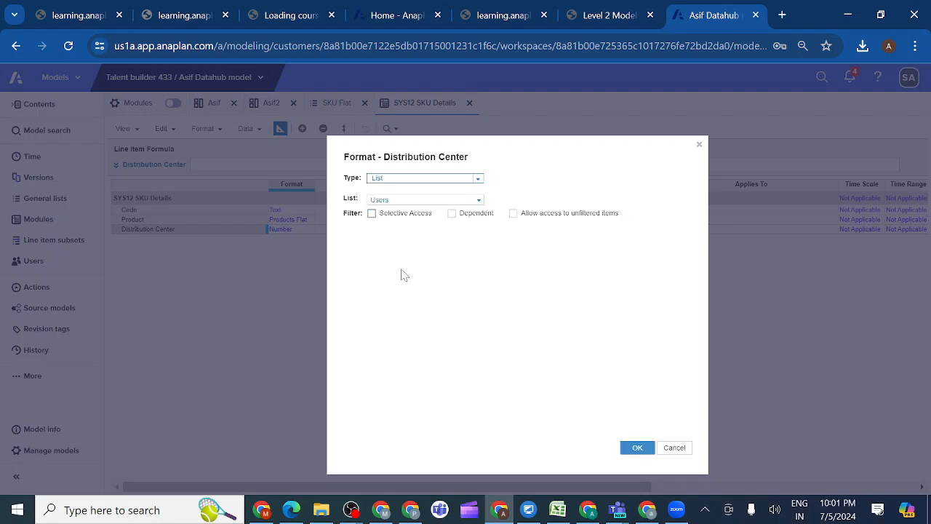
left_click(479, 201)
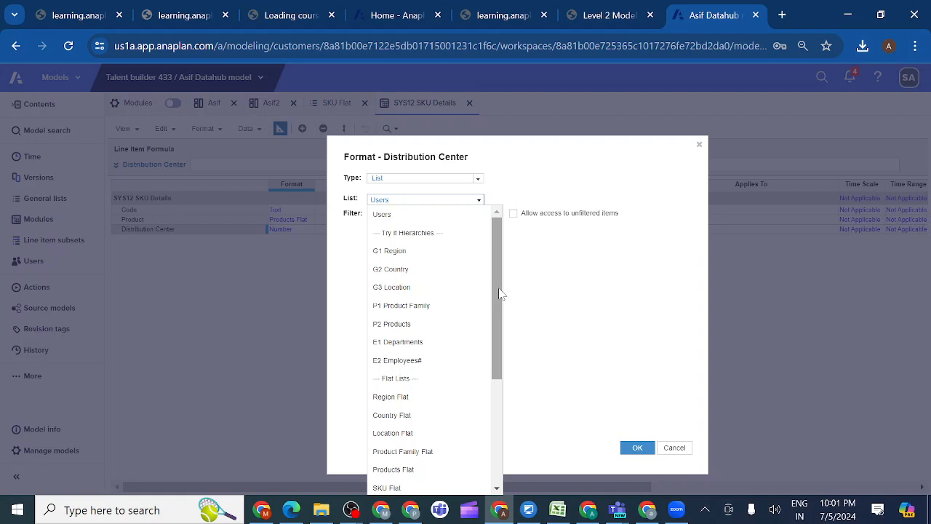
left_click_drag(500, 293, 492, 355)
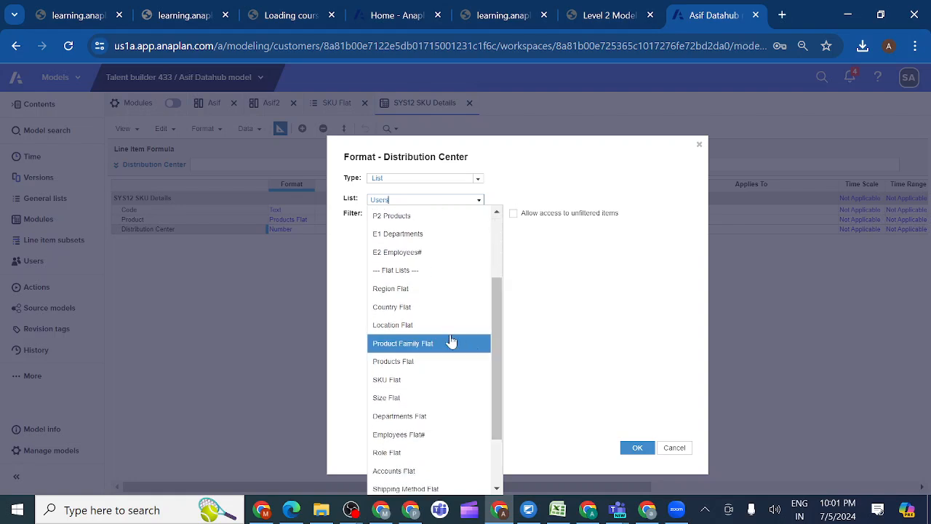
left_click(432, 326)
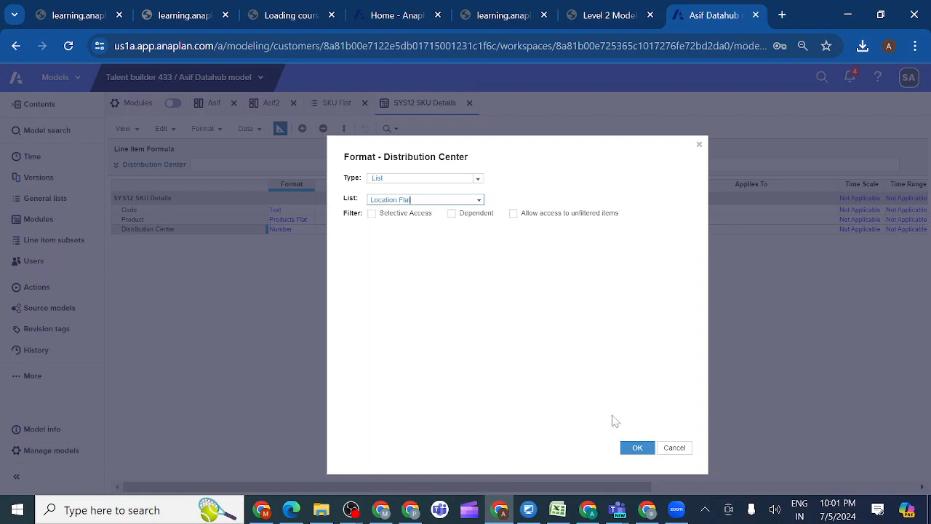
left_click(635, 446)
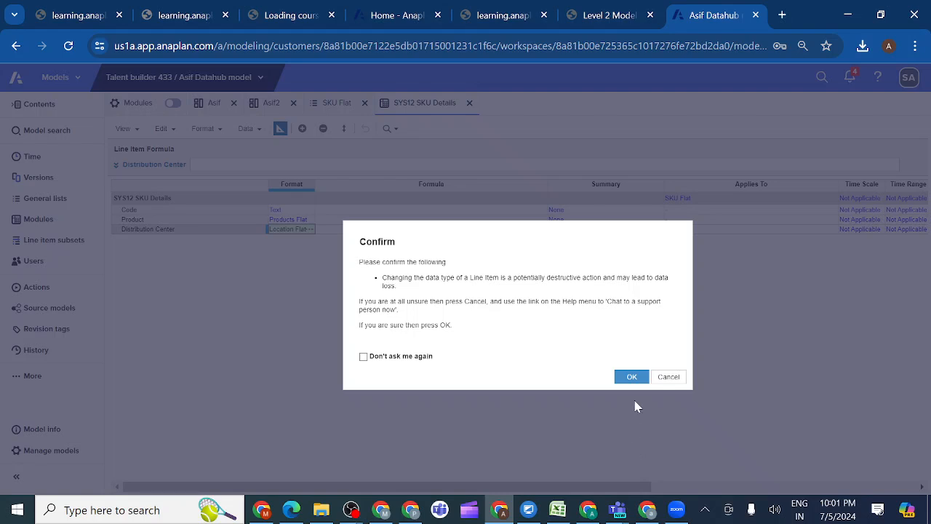
left_click(630, 376)
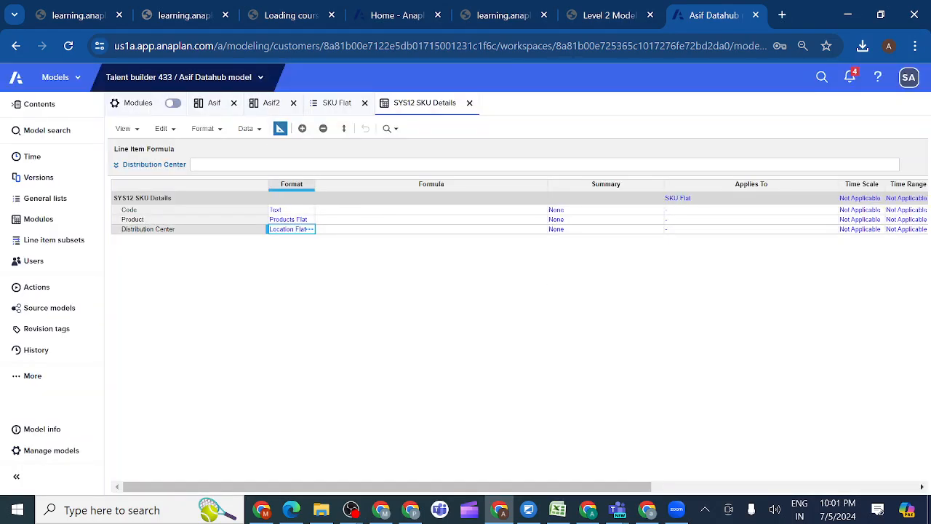
Leave the module's blueprint and download the SKUs.csv data file from section 1.4.3.2 of the lesson
left_click(280, 131)
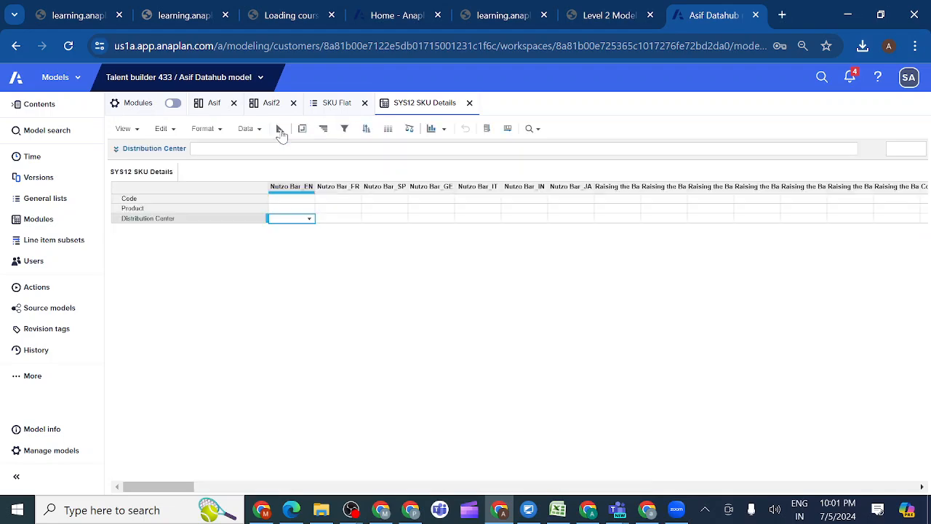
left_click(622, 22)
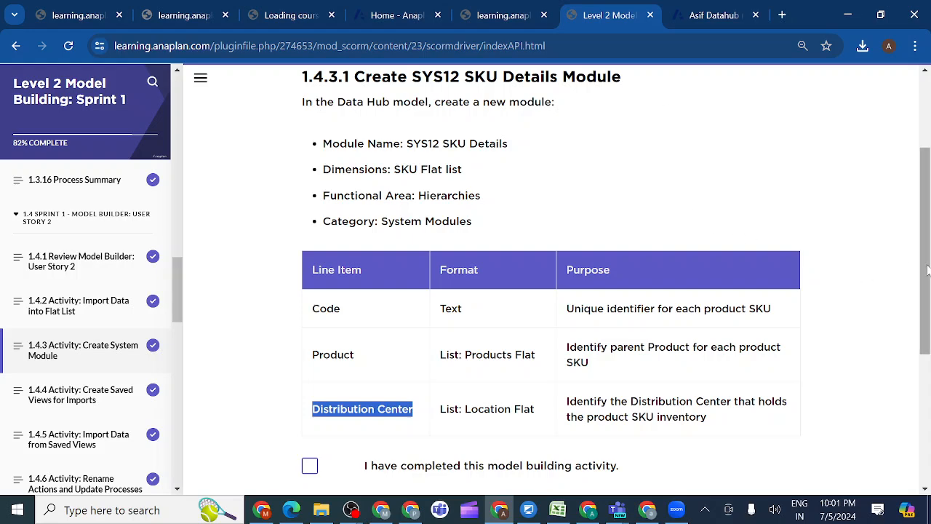
left_click_drag(927, 270, 902, 399)
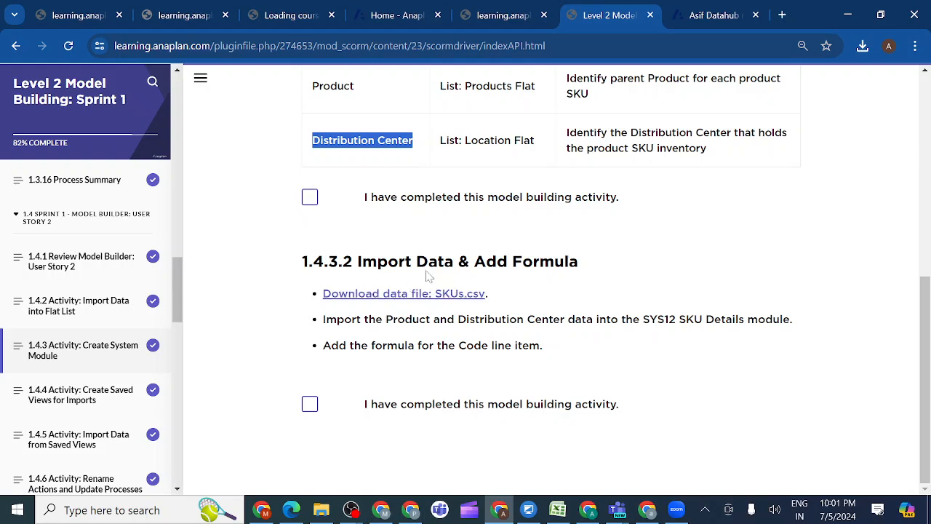
left_click(394, 298)
Return to the SYS12 SKU Details blueprint, edit the Code line item's formula and begin it with the CODE function
left_click(705, 16)
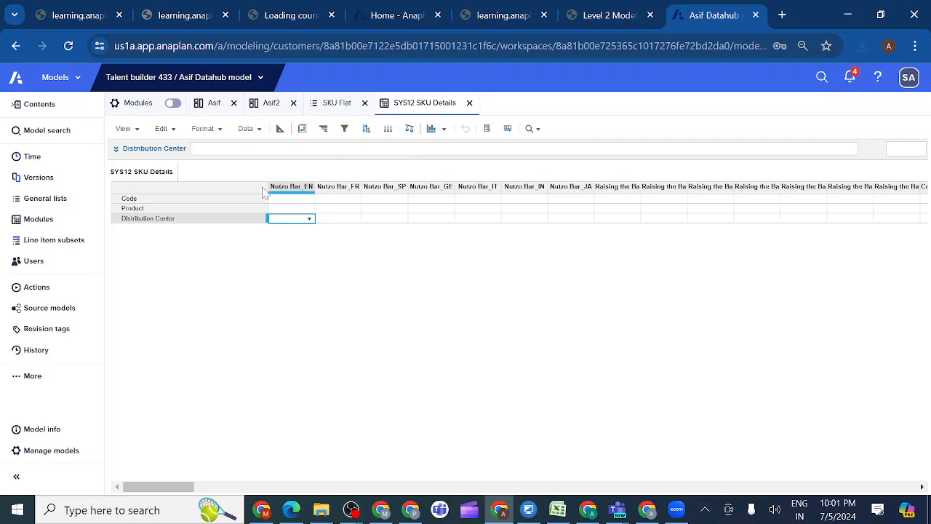
left_click(282, 199)
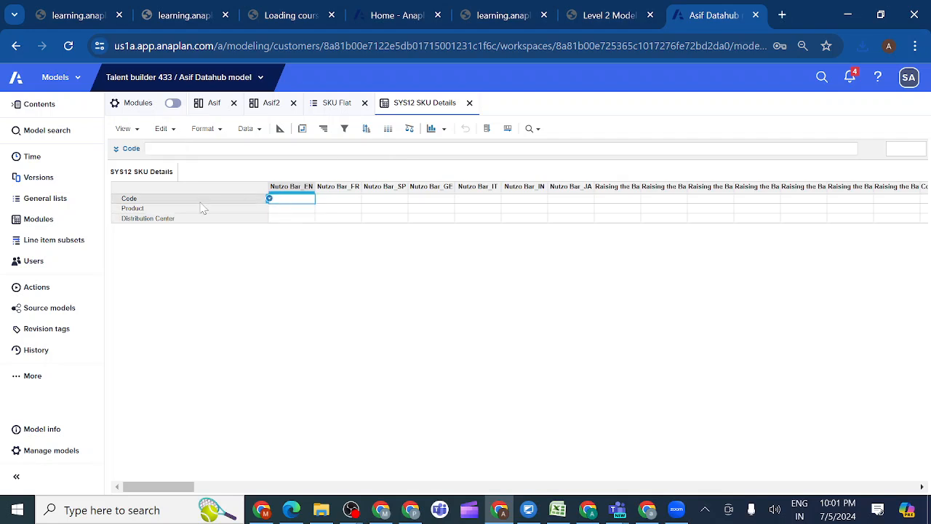
left_click(280, 129)
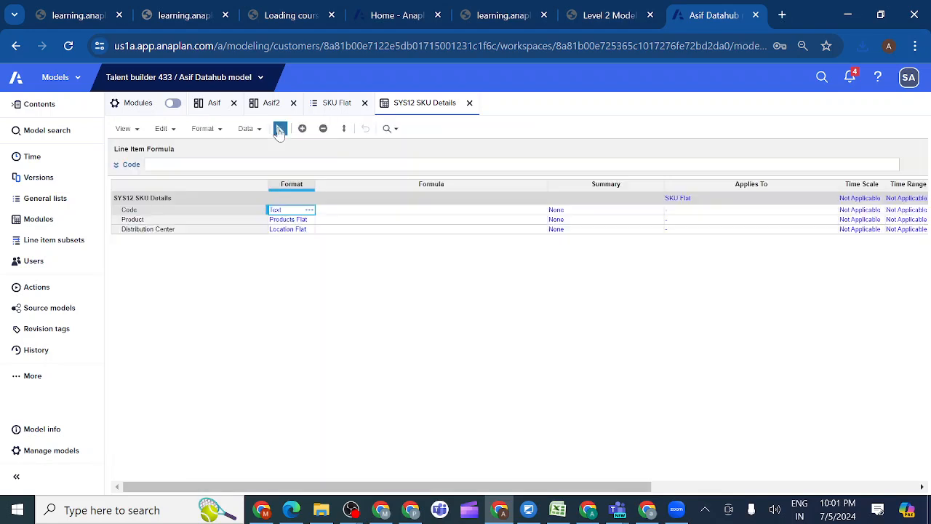
left_click(172, 211)
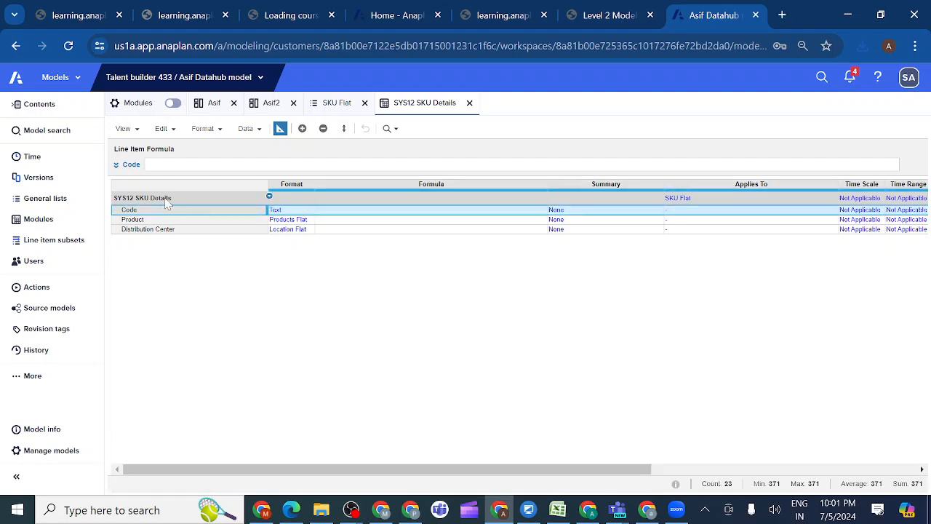
left_click(115, 166)
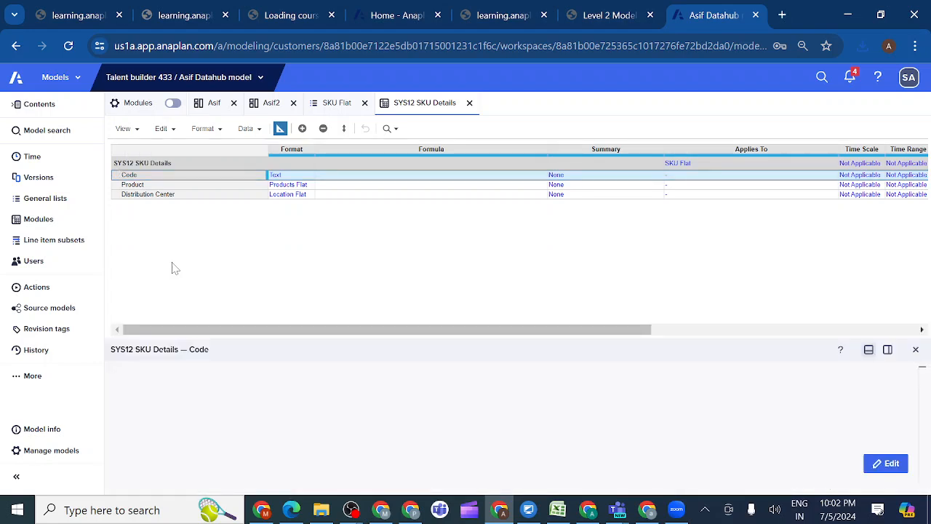
left_click(886, 463)
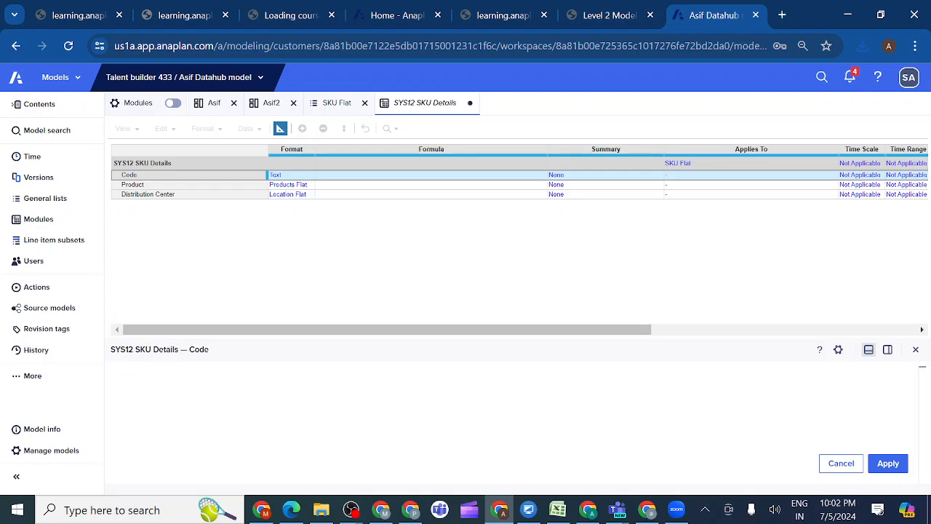
type("code")
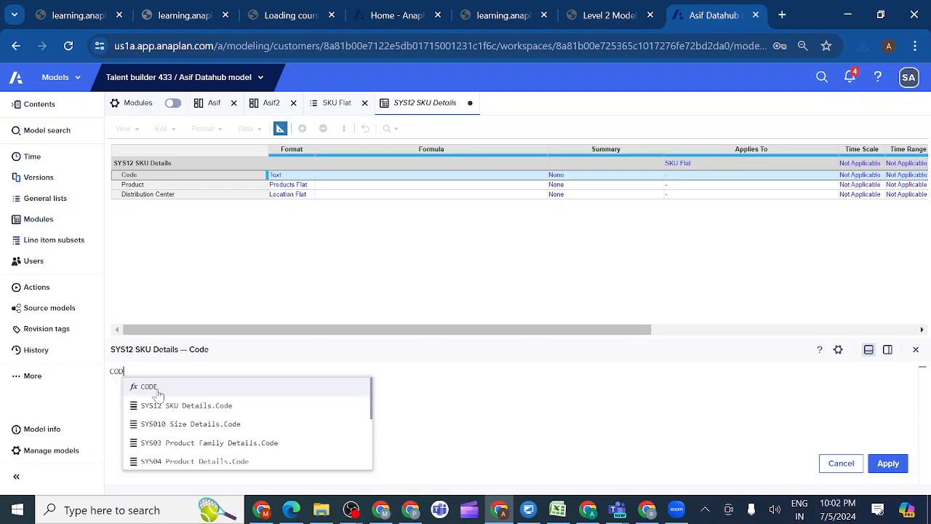
left_click(187, 387)
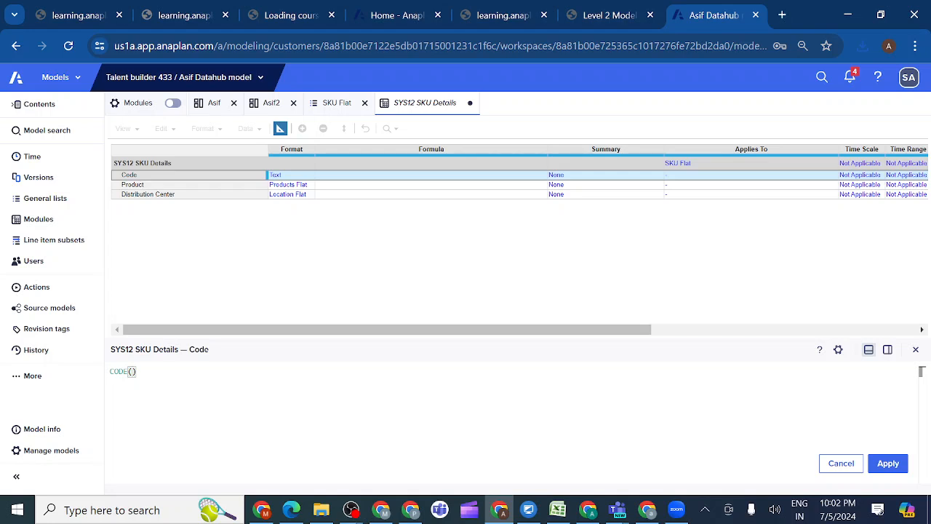
type("SKU")
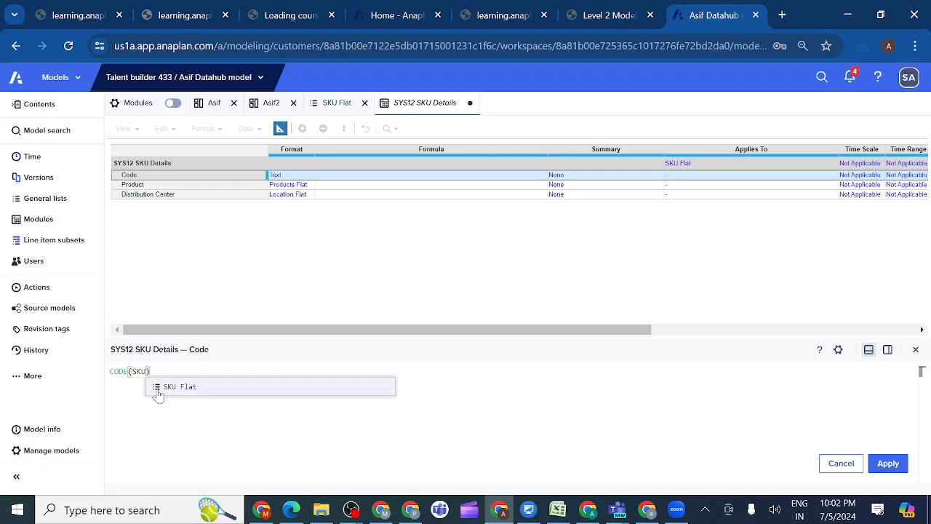
key("BackSpace")
key("BackSpace")
key("BackSpace")
key("Escape")
Nest the ITEM function with the SKU Flat list inside CODE and apply the formula CODE(ITEM(SKU Flat)) to the Code line item
type("IT")
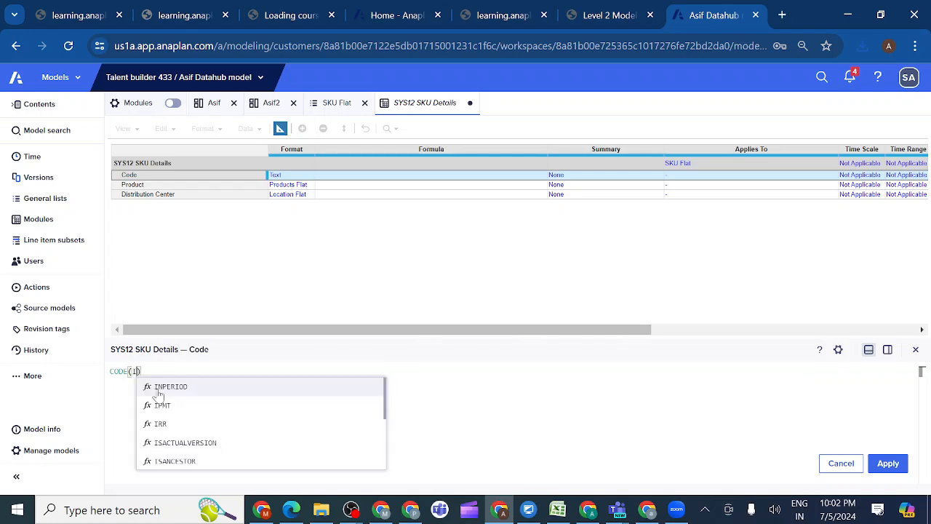
type("EM")
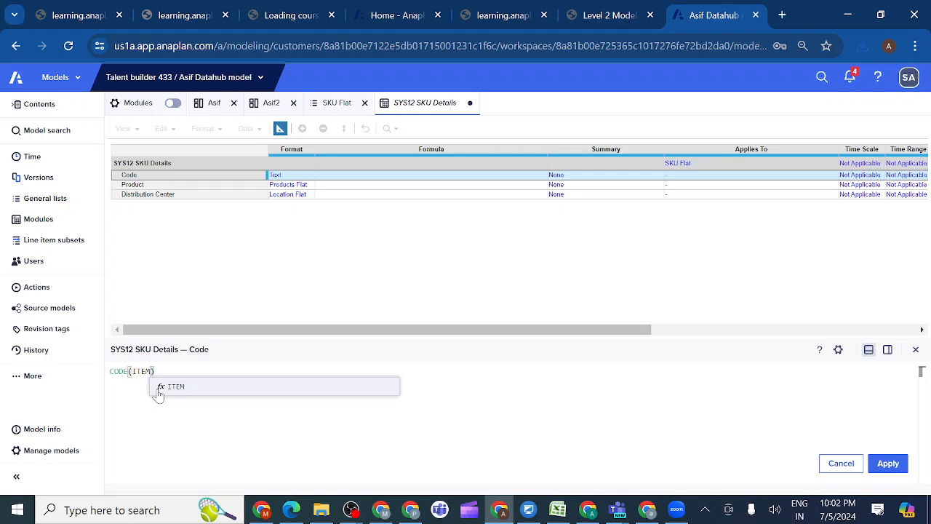
left_click(175, 391)
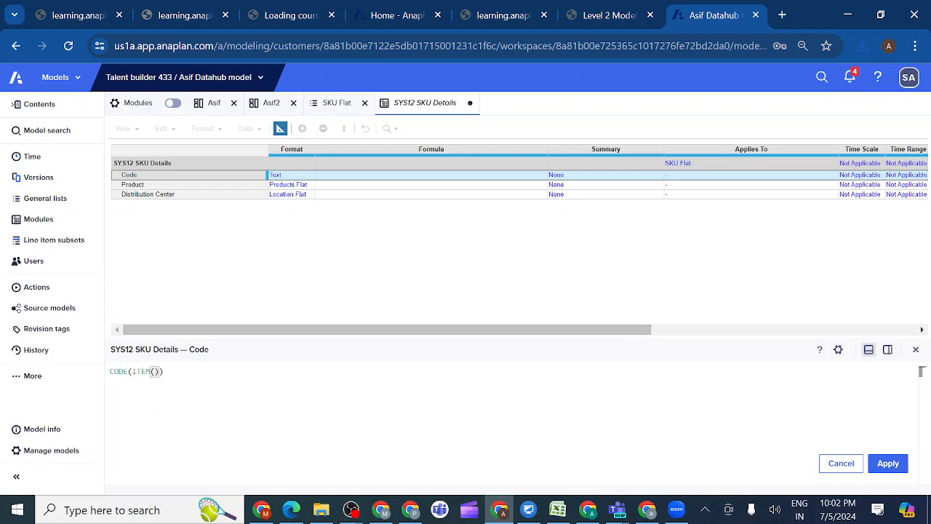
type("SKU")
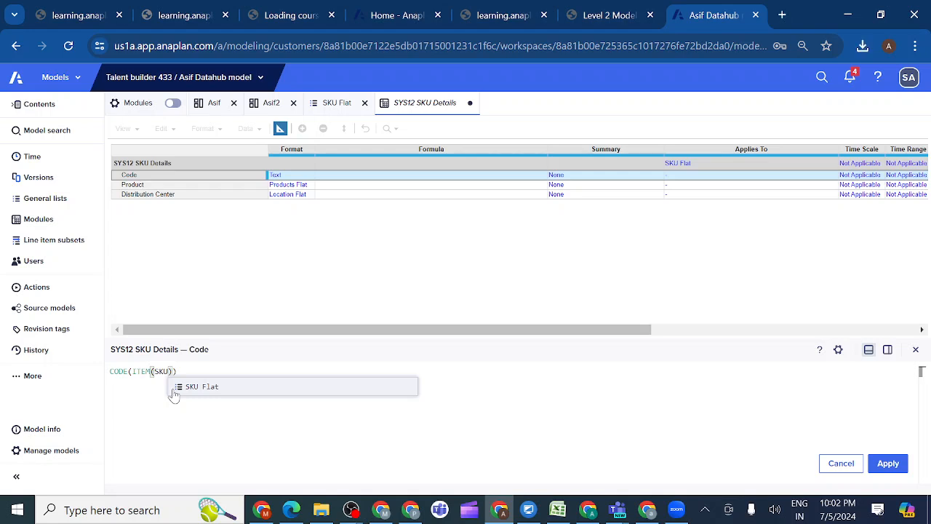
left_click(202, 390)
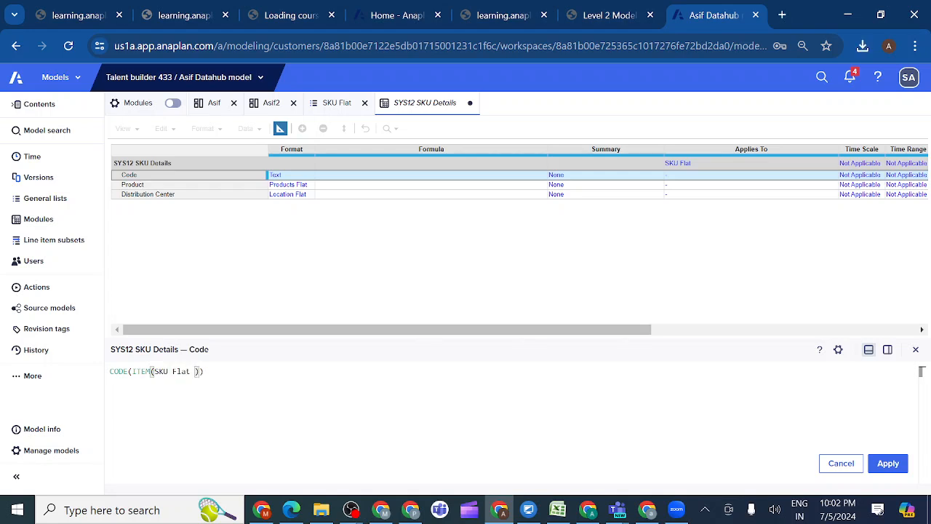
left_click(889, 463)
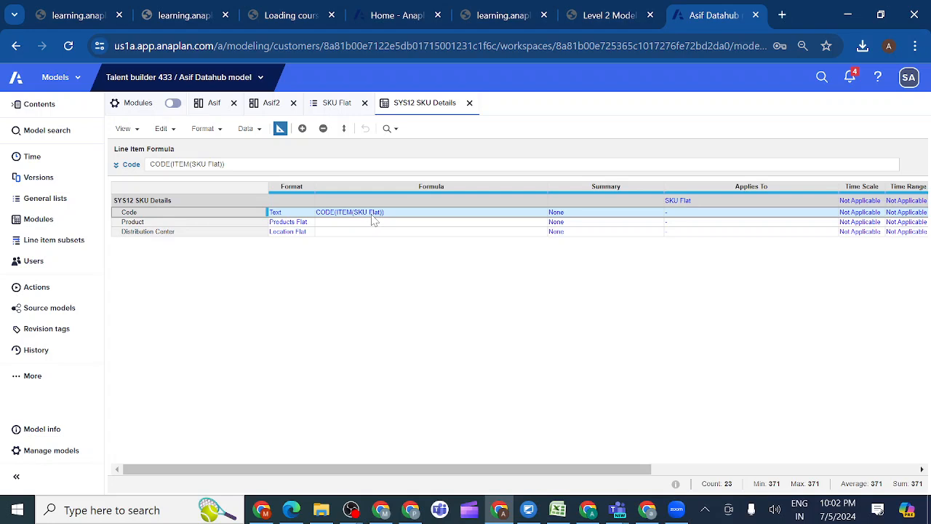
Start a data import into SYS12 SKU Details from the newly uploaded file SKUs (11) and set its default file access to Admins Only
left_click(280, 129)
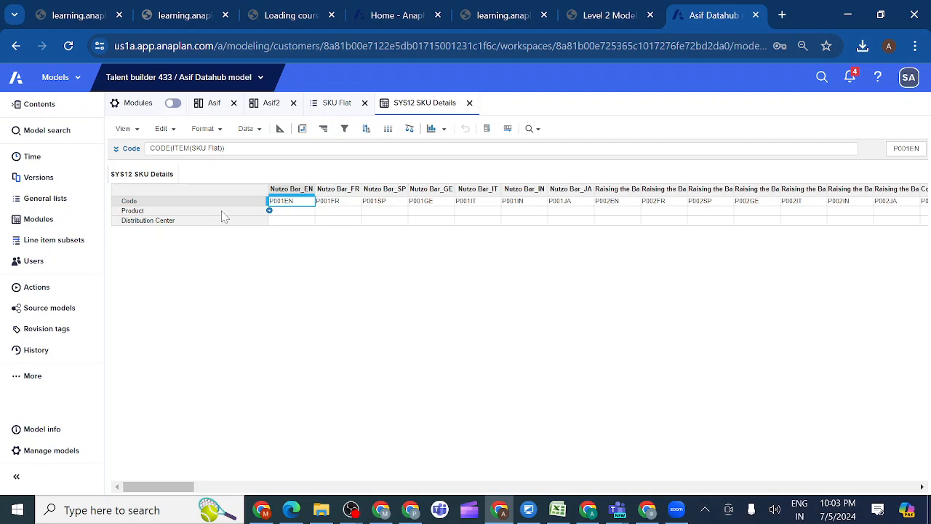
left_click(260, 130)
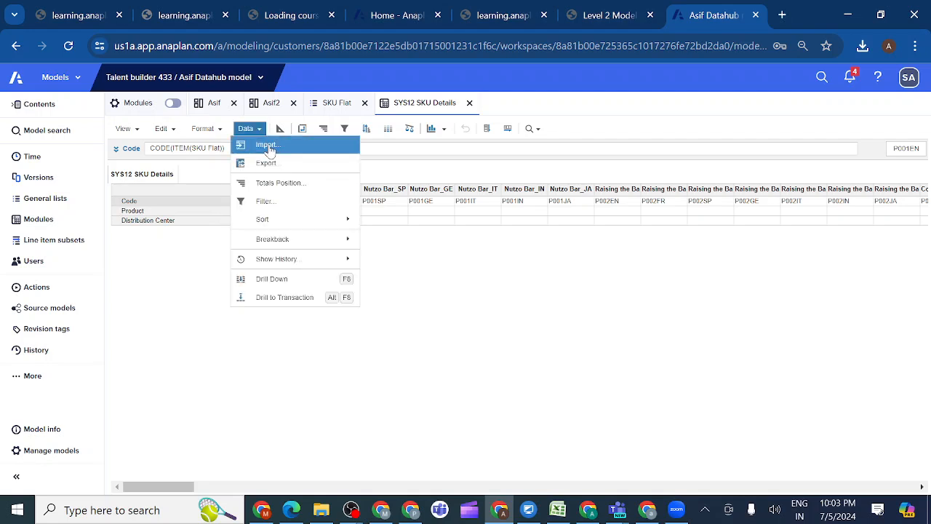
left_click(268, 146)
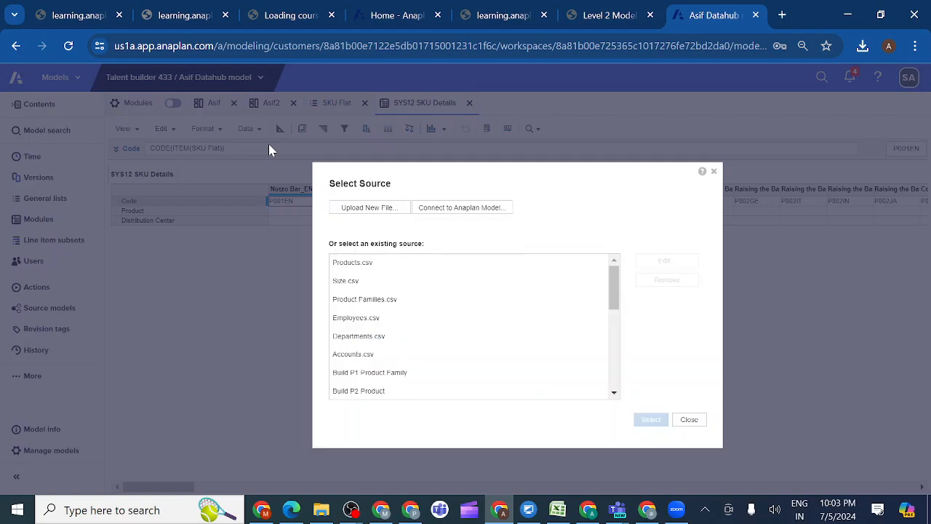
left_click(370, 207)
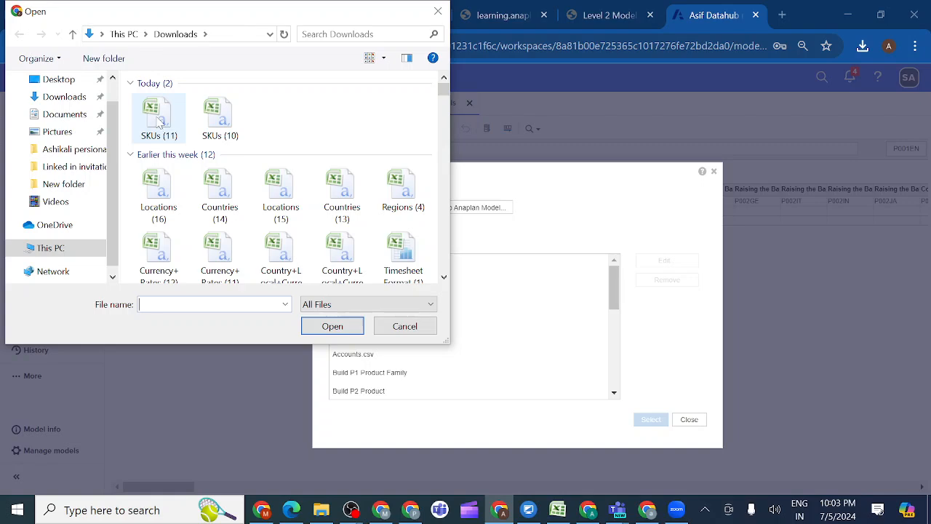
double_click(157, 121)
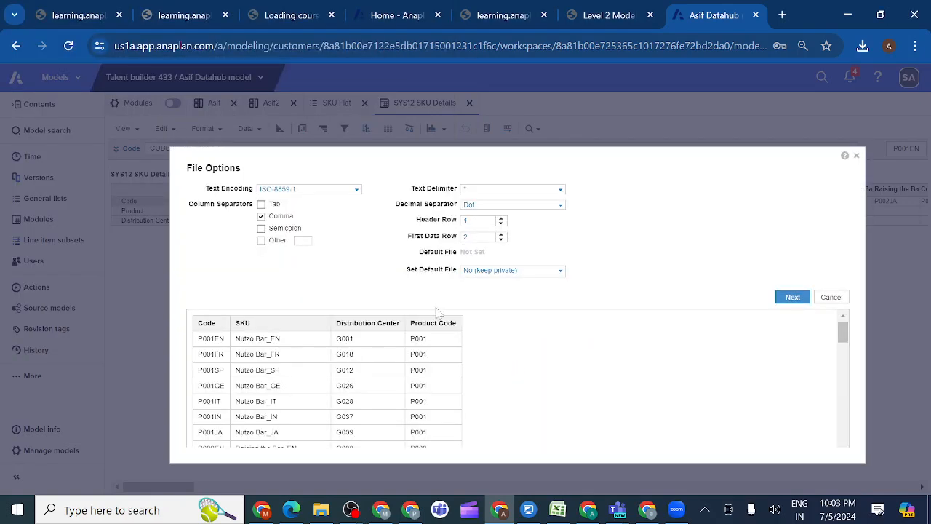
left_click(559, 271)
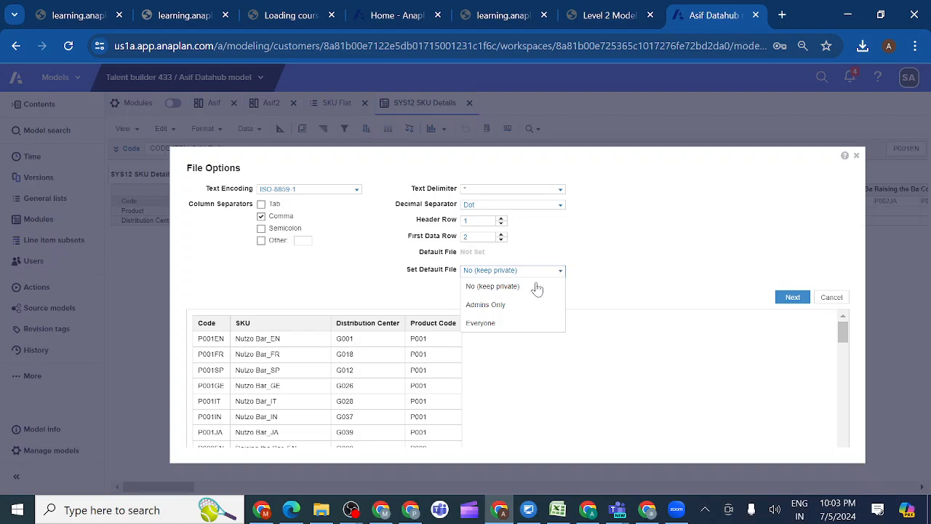
left_click(511, 304)
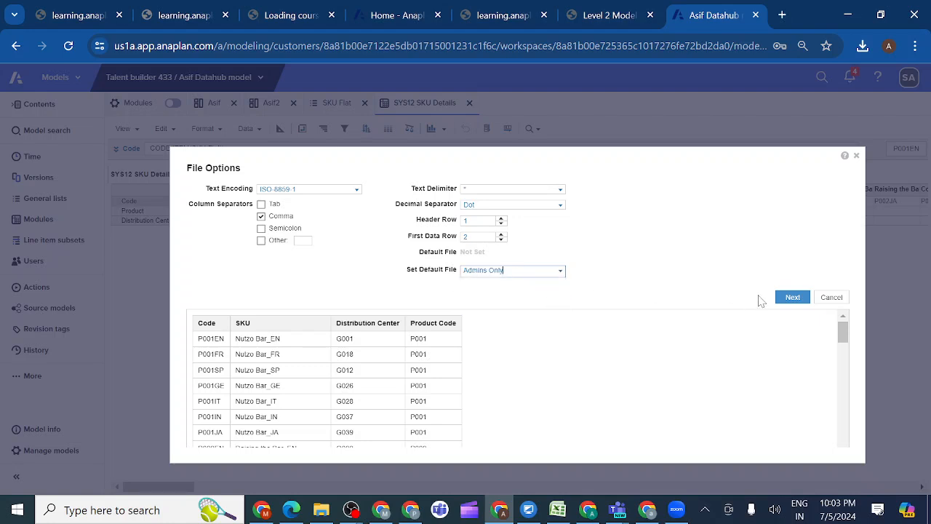
Accept the file options and admin default file, map Column 2: SKU to the SKU Flat list, and check its item mapping
left_click(791, 298)
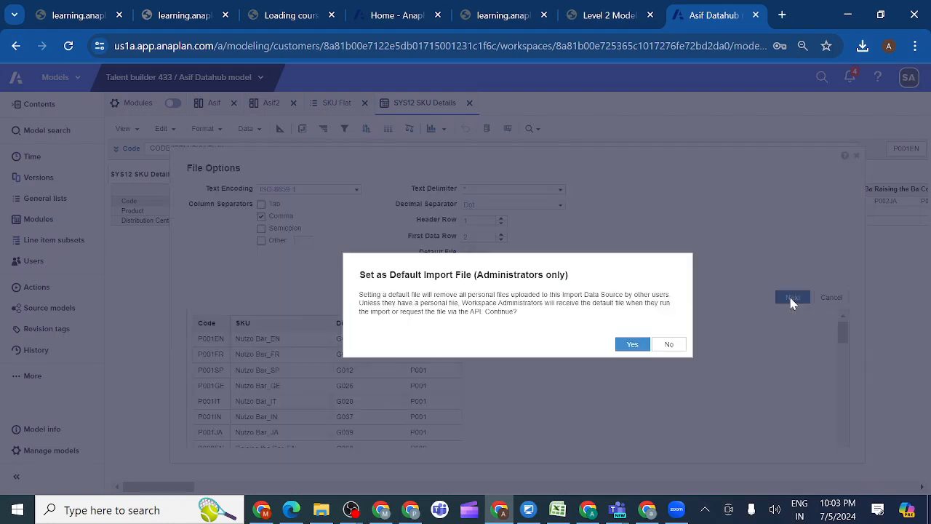
left_click(634, 345)
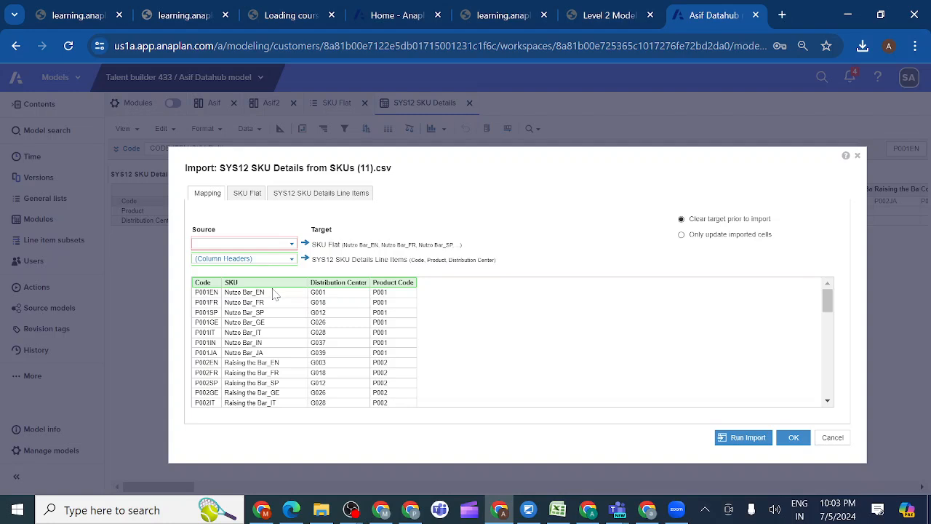
left_click(292, 245)
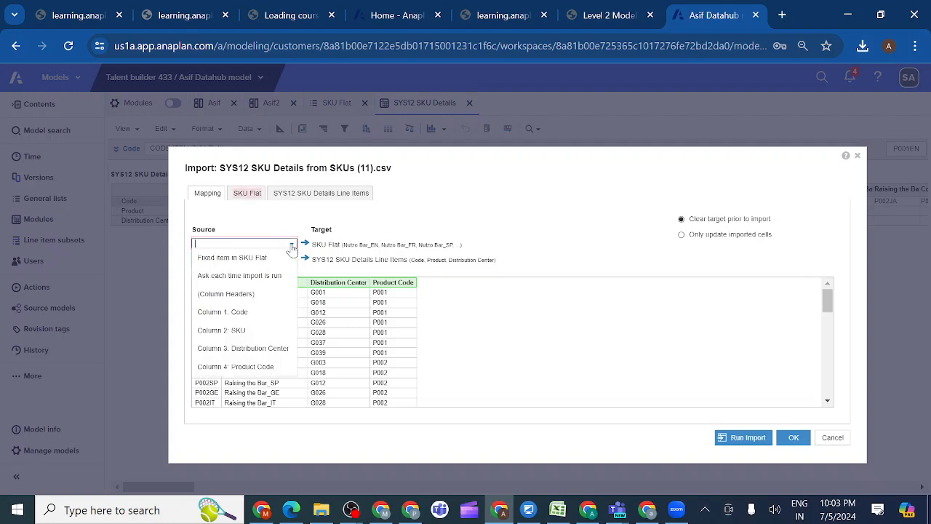
left_click(249, 330)
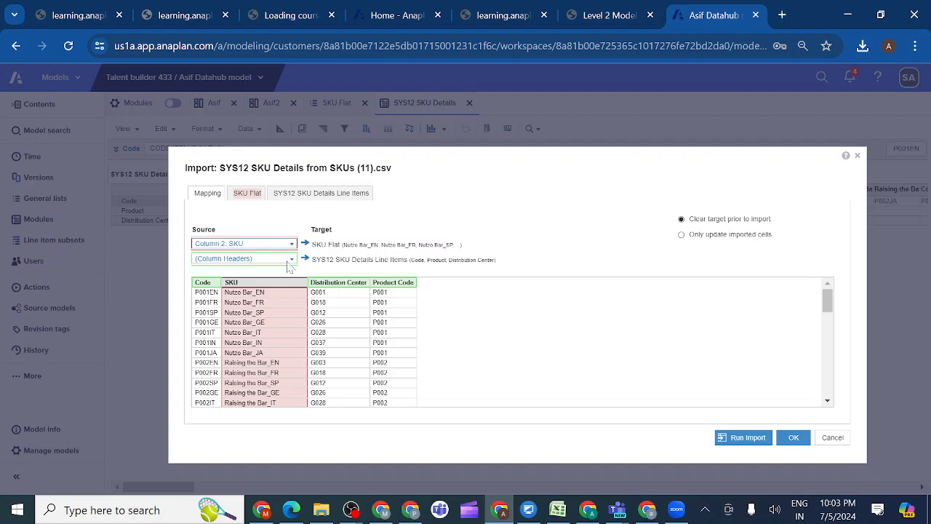
left_click(249, 195)
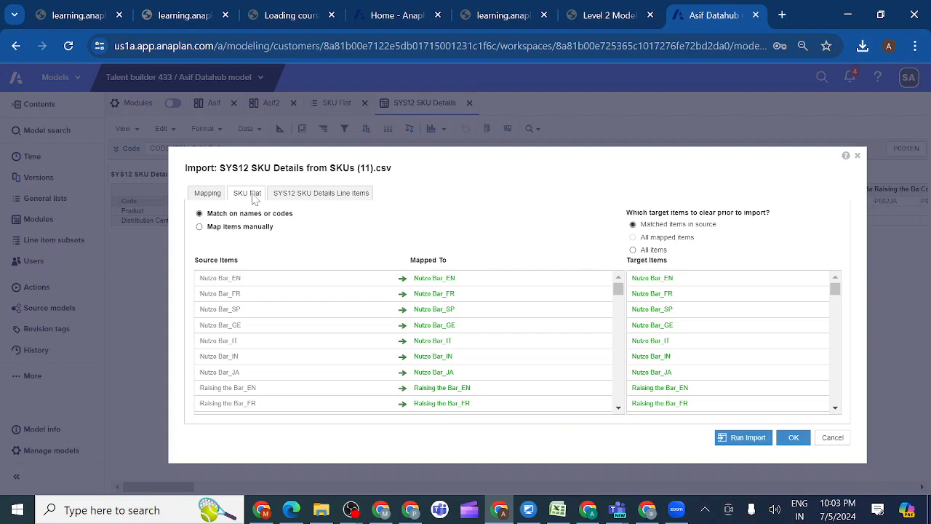
Manually map the Product Code source column to the Product line item, run the import and close its result summary
left_click(289, 195)
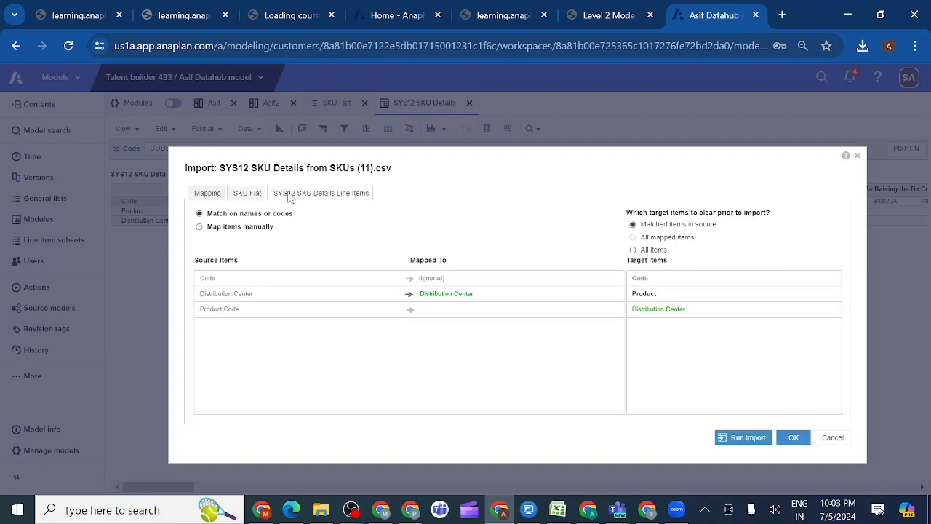
left_click(199, 227)
left_click(212, 334)
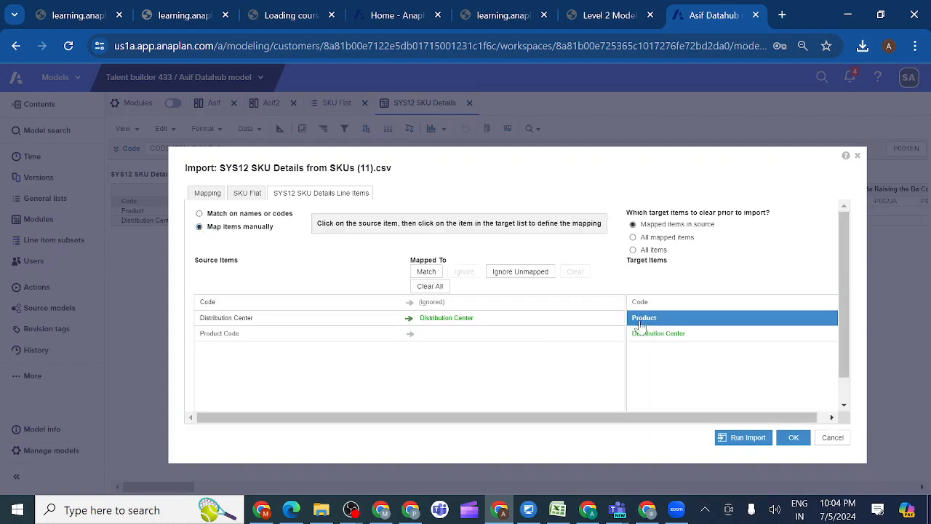
left_click(281, 339)
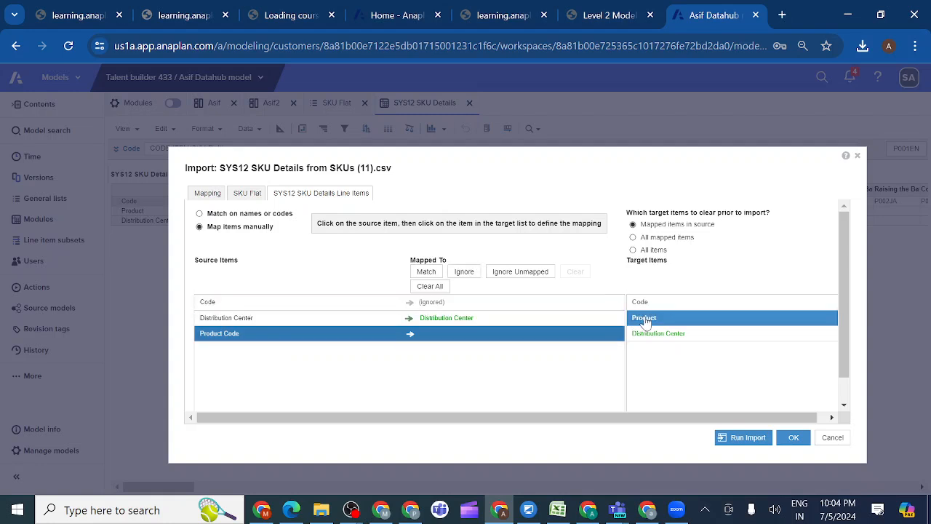
left_click(641, 320)
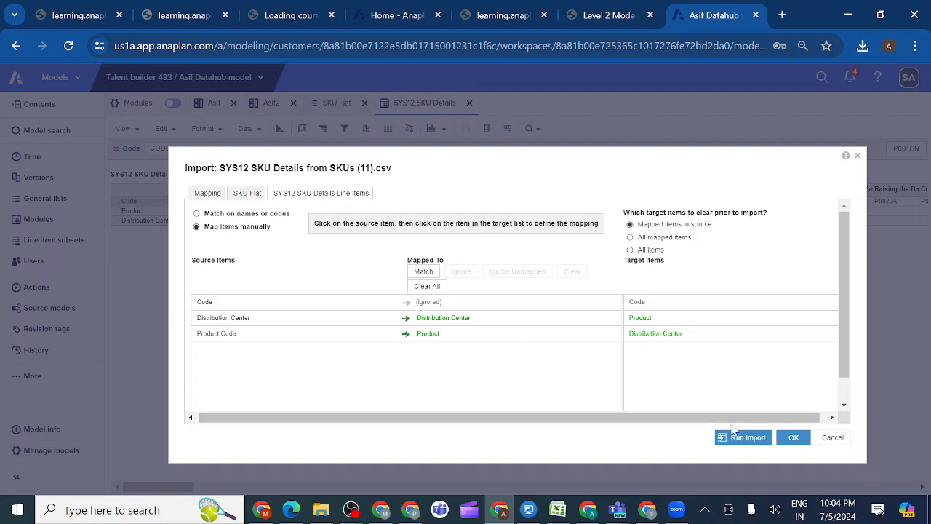
left_click(745, 443)
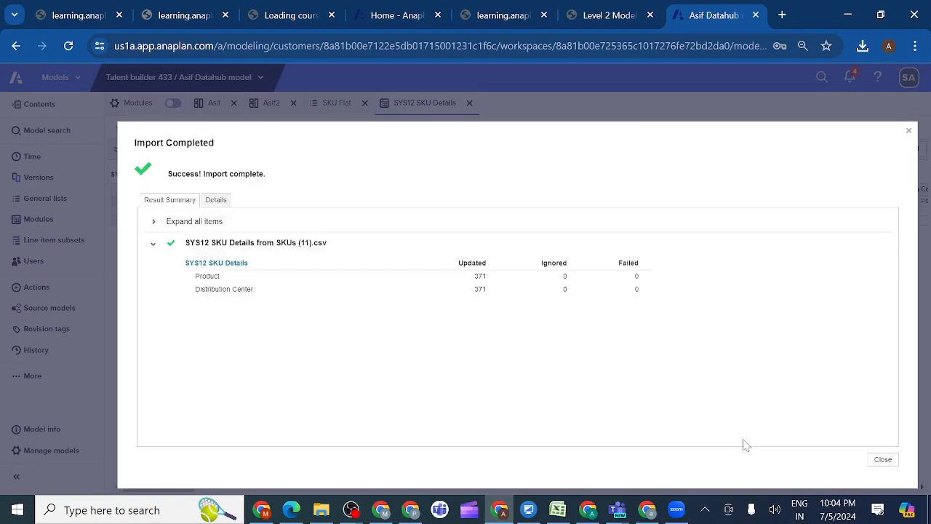
left_click(881, 459)
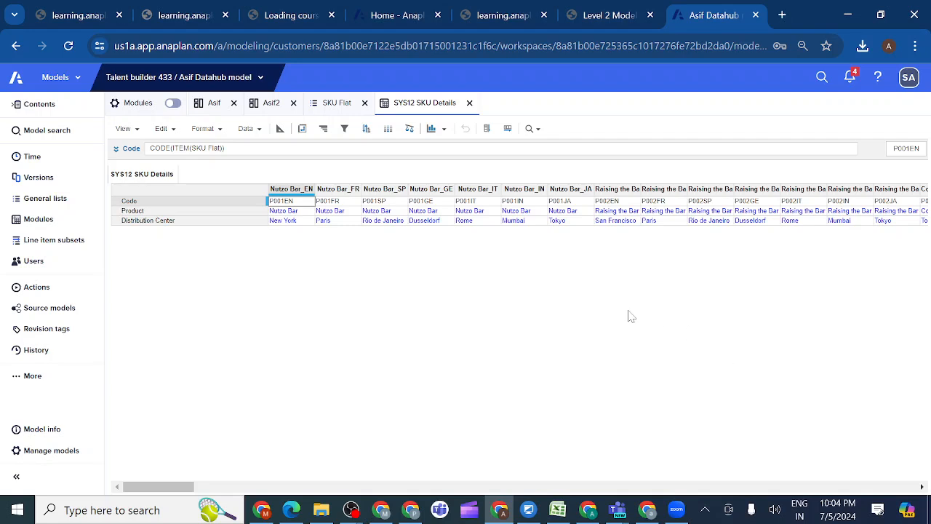
Inspect the list choices of the Product line item for Nutzo Bar_EN without changing the selection
left_click(300, 211)
left_click(304, 212)
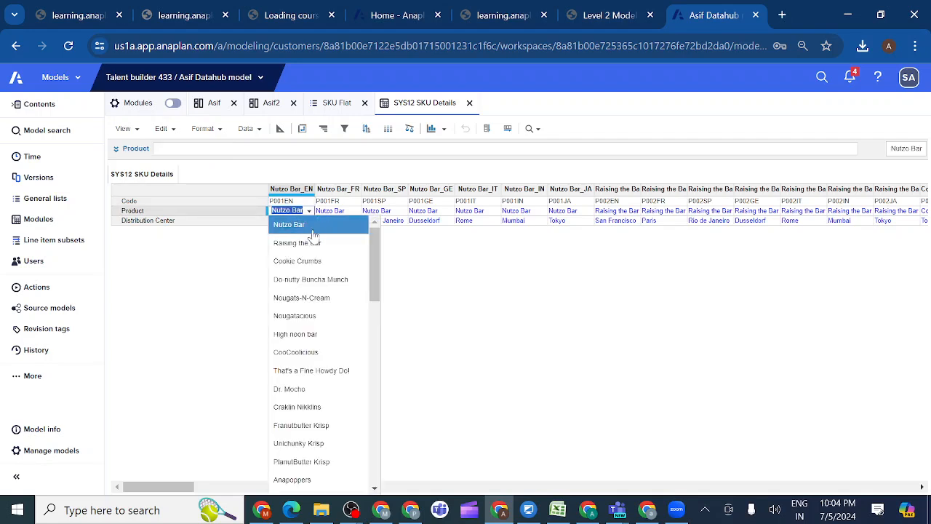
left_click(246, 253)
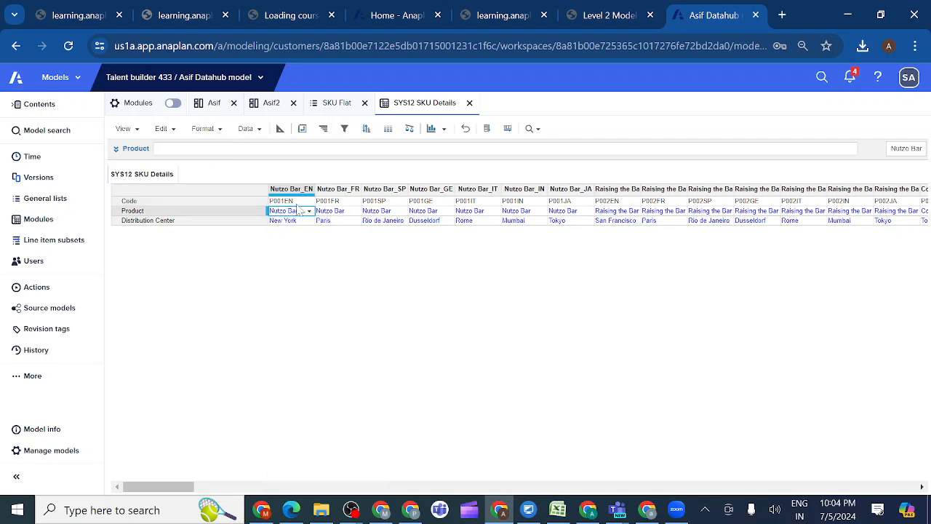
key("Up")
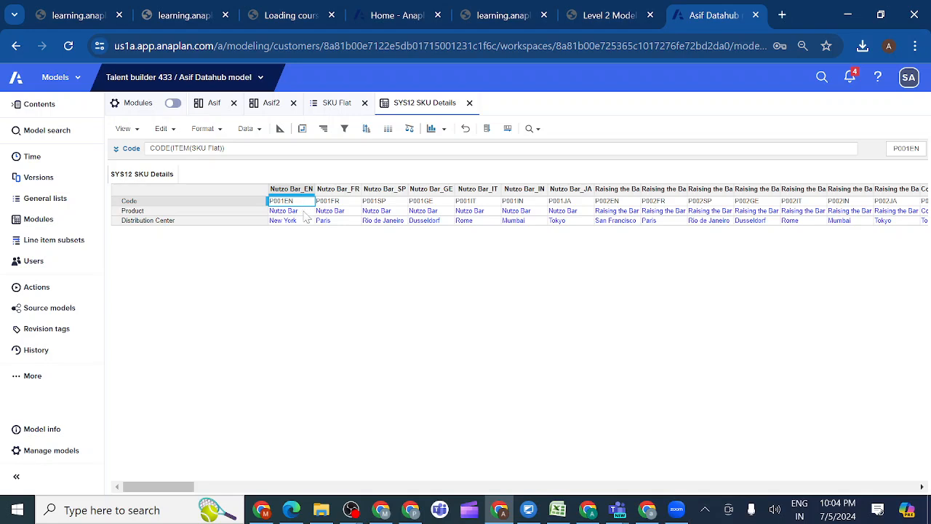
Return to the Level 2 Model Building course, open lesson 1.4.4 Create Saved Views for Imports and highlight the saved view name Build SKU
left_click(610, 15)
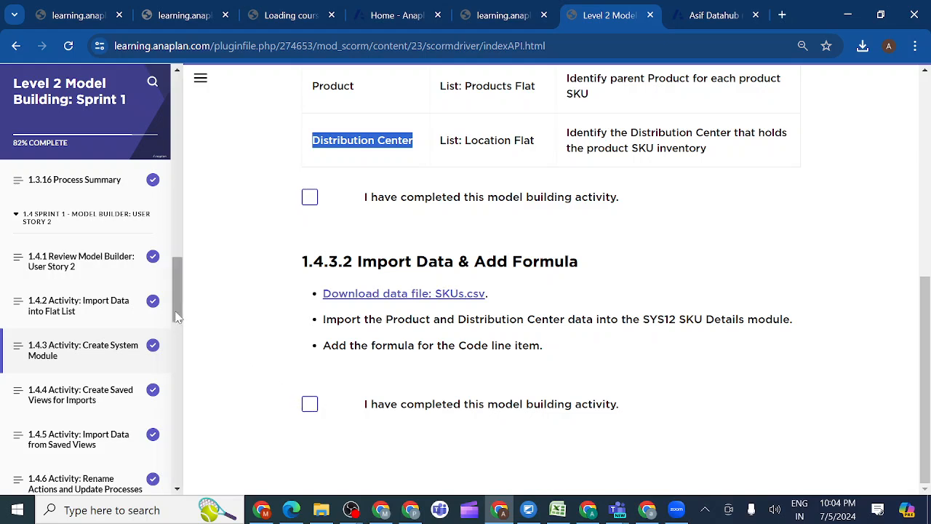
scroll(177, 315, "down", 2)
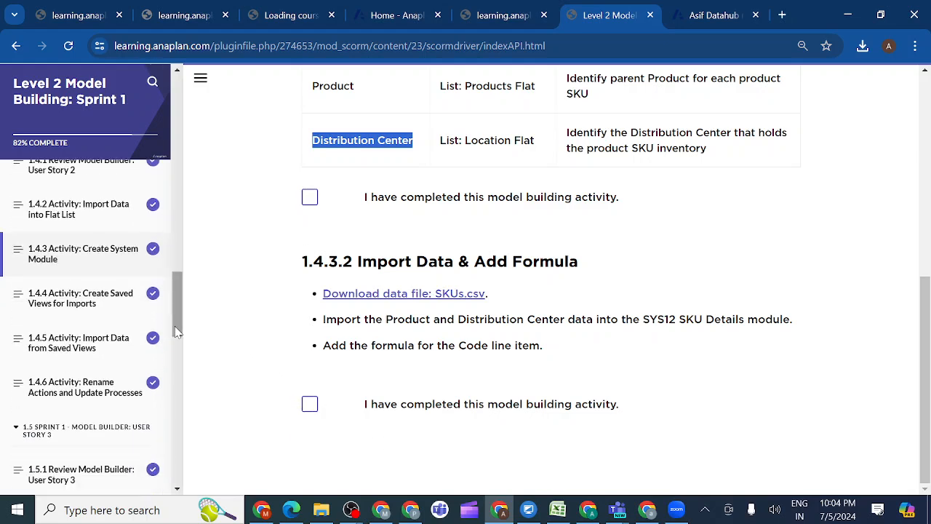
left_click(104, 306)
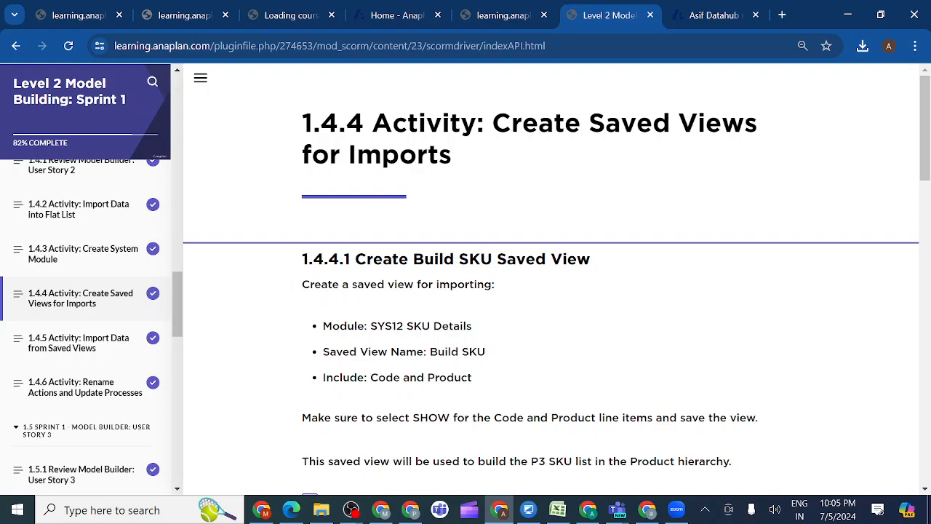
left_click_drag(430, 351, 500, 356)
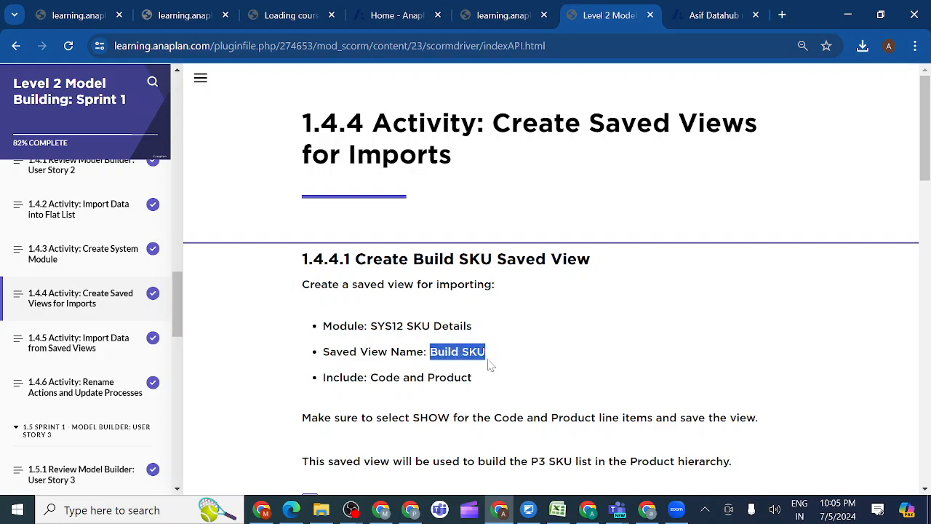
Return to the Data Hub model and save the SYS12 SKU Details view under the name Build SKU
left_click(704, 23)
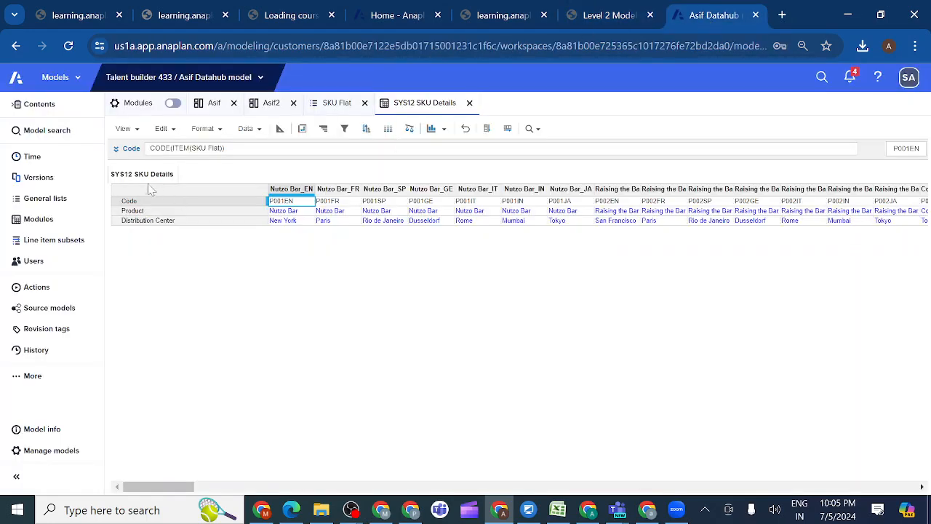
left_click(137, 136)
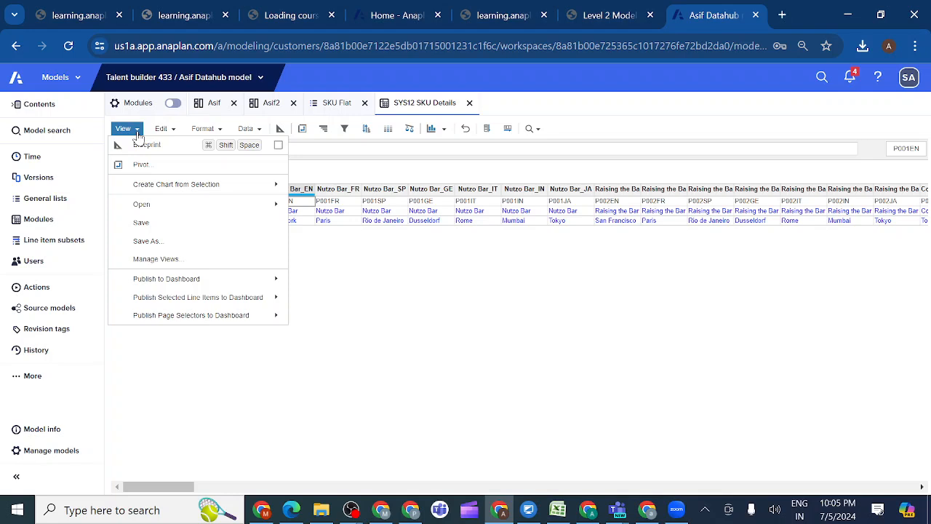
left_click(147, 242)
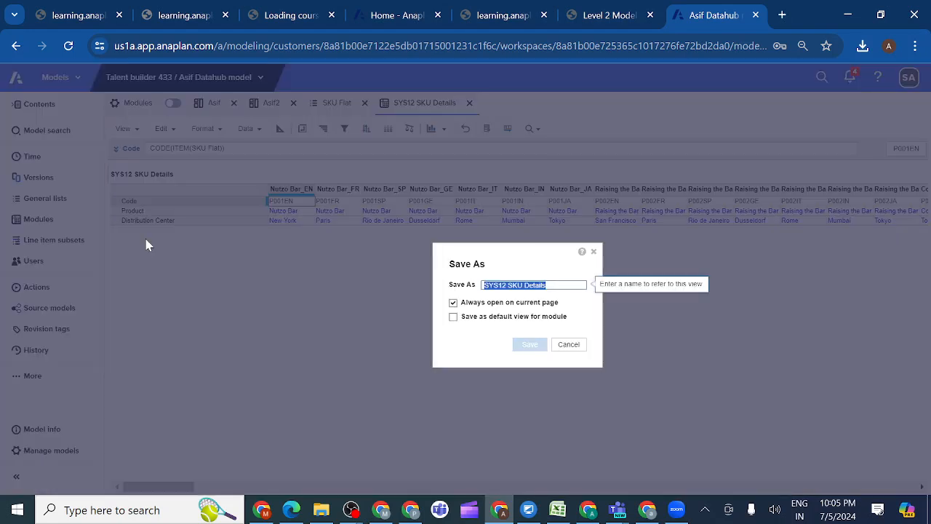
key("BackSpace")
type("Build SKU")
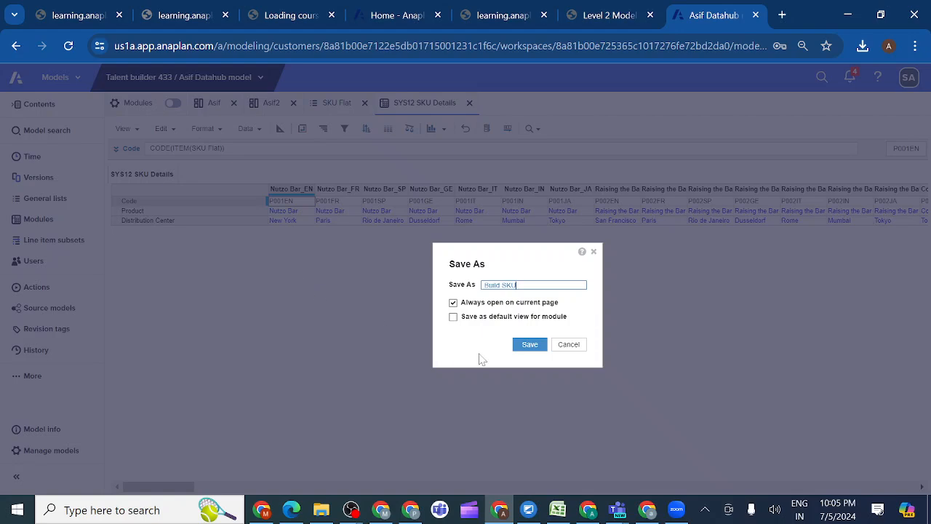
left_click(529, 344)
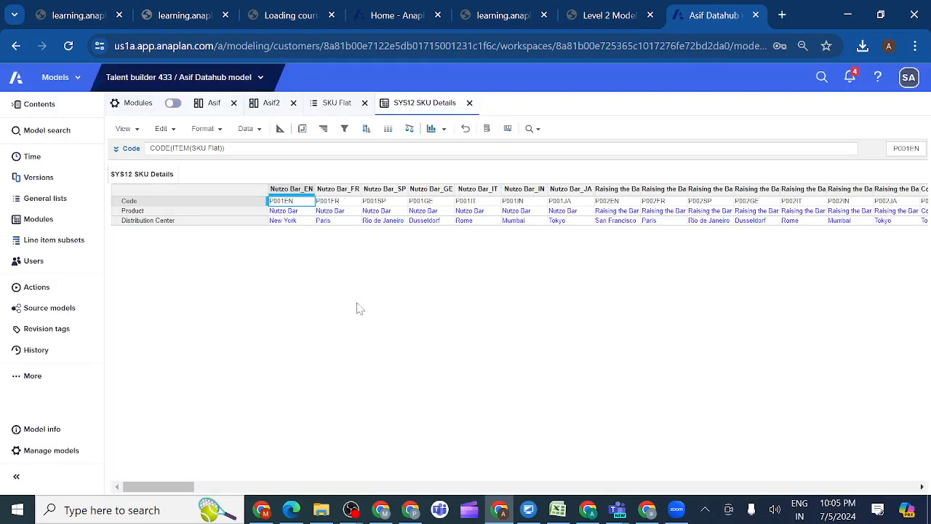
Open the Build SKU saved view listed under SYS12 SKU Details in the model contents
left_click(16, 108)
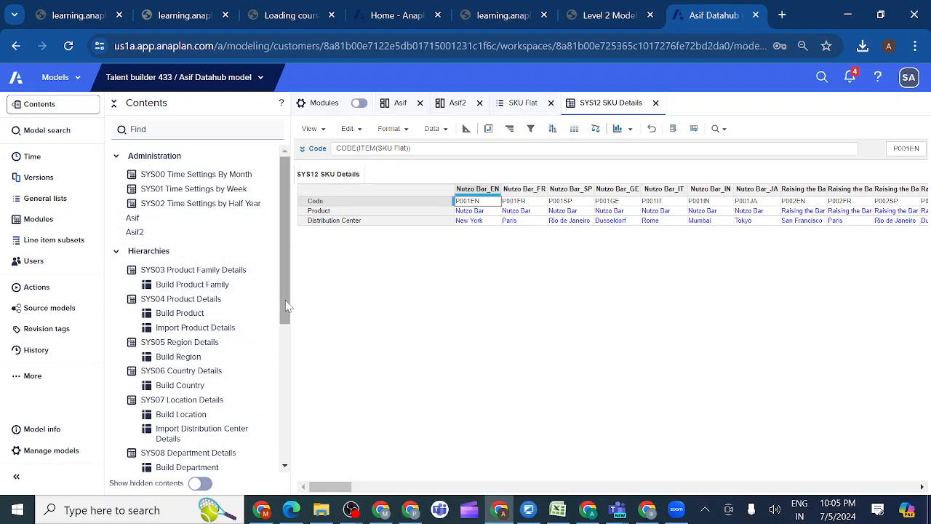
left_click_drag(286, 306, 286, 437)
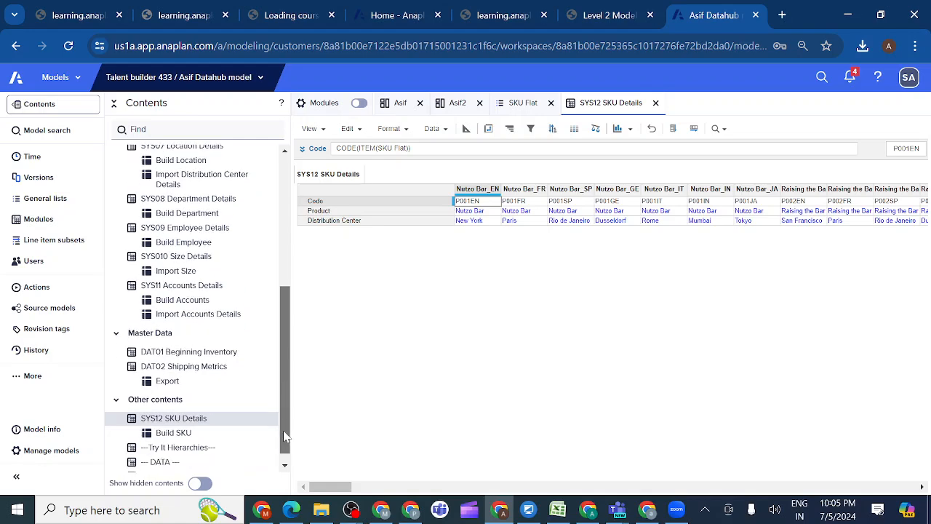
left_click(176, 429)
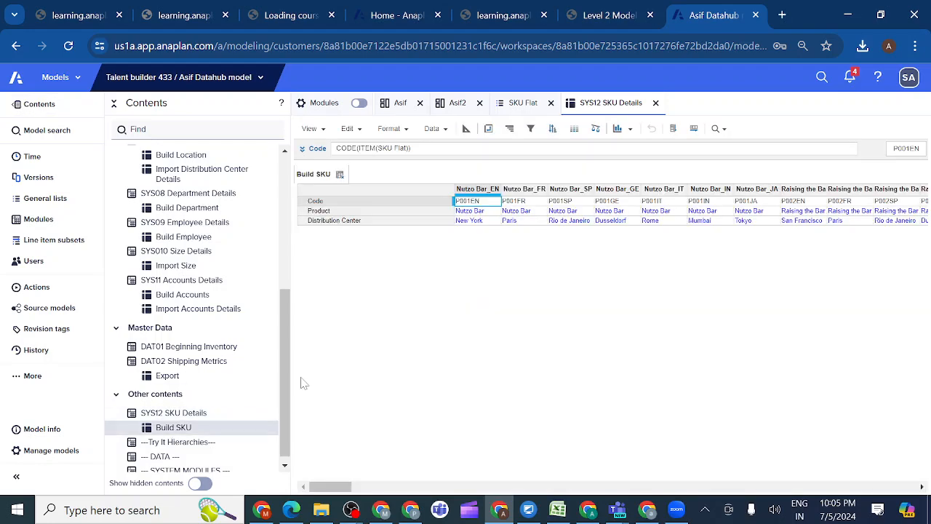
Check the lesson's line items to include, then show only Code and Product in the Build SKU view
left_click(623, 18)
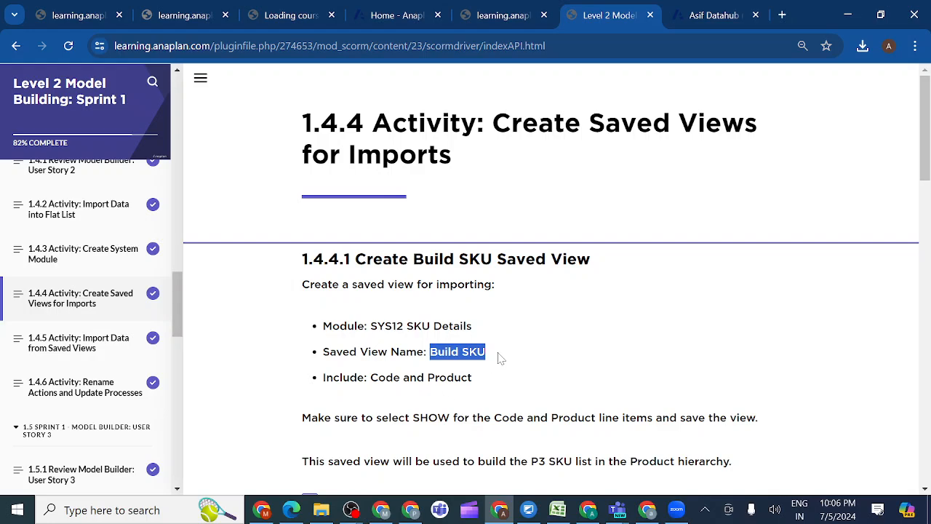
left_click(716, 28)
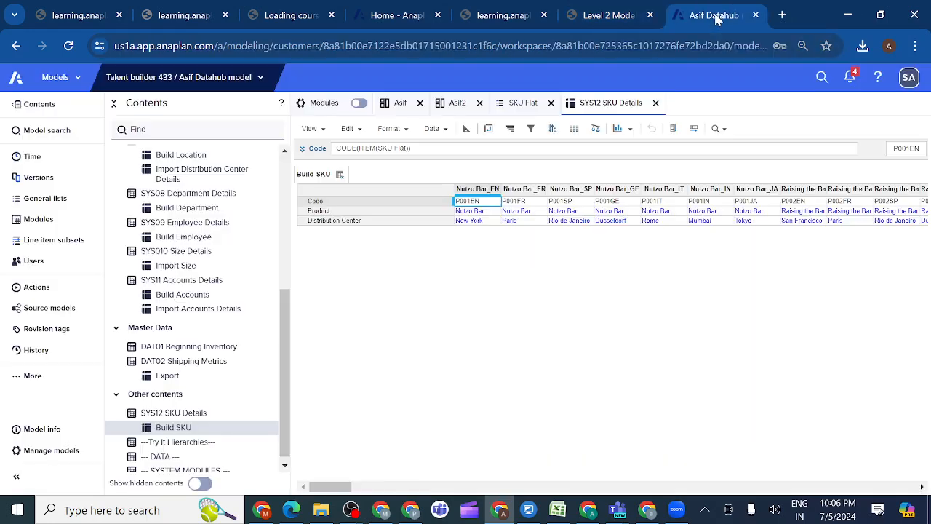
left_click(325, 204)
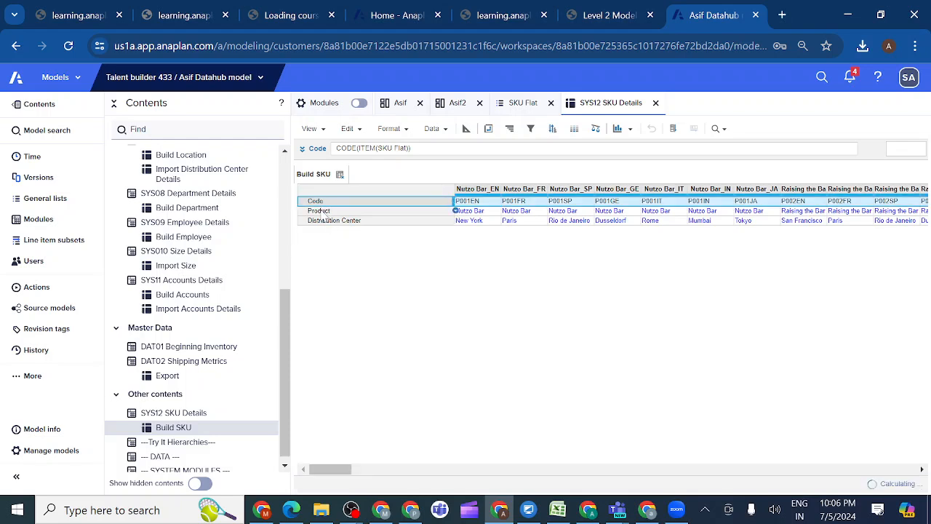
left_click(320, 212, "shift")
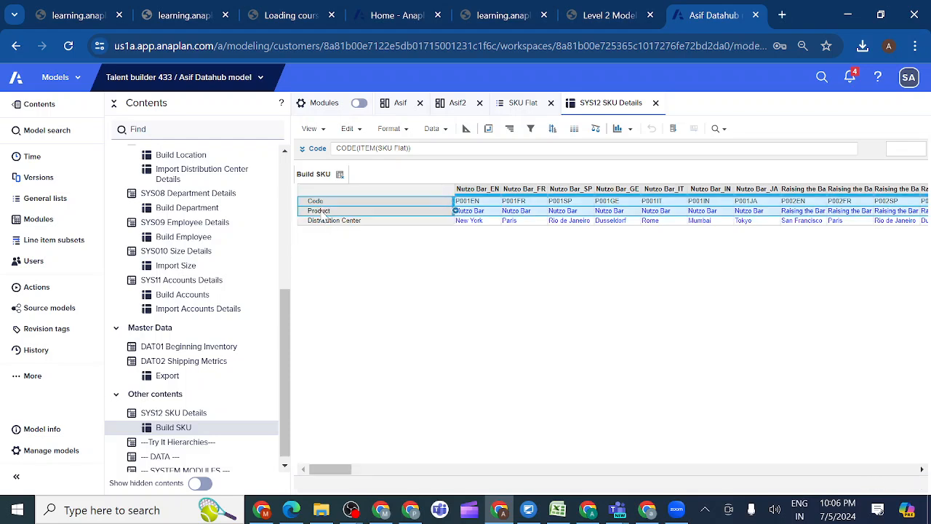
left_click(407, 131)
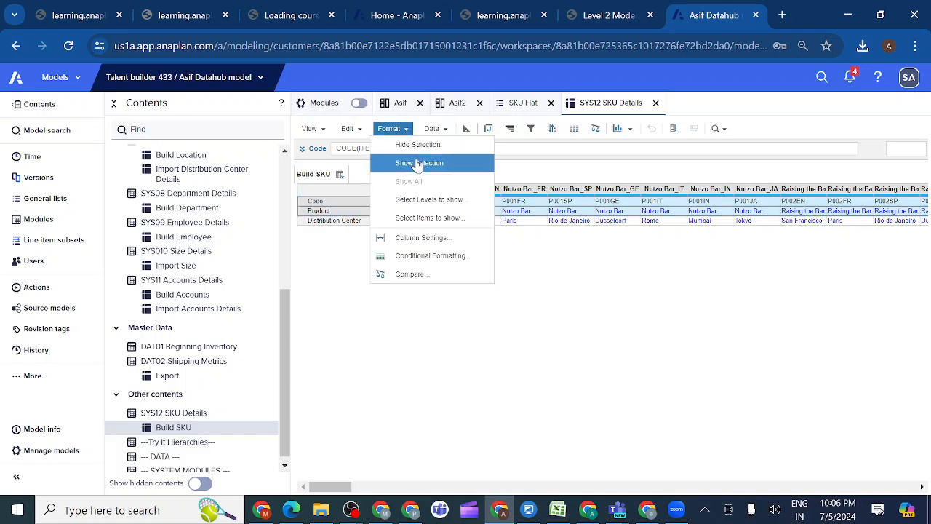
left_click(417, 163)
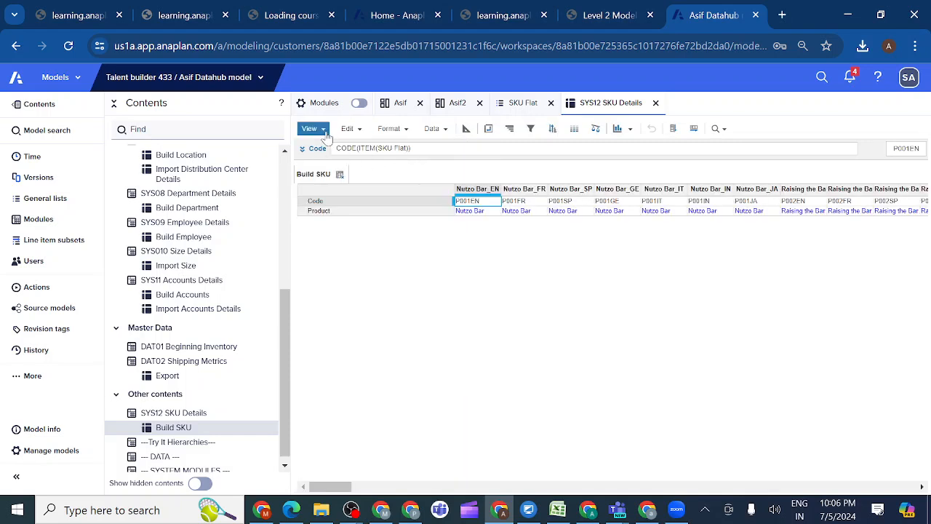
Save the Build SKU view, overwriting its current version
left_click(311, 128)
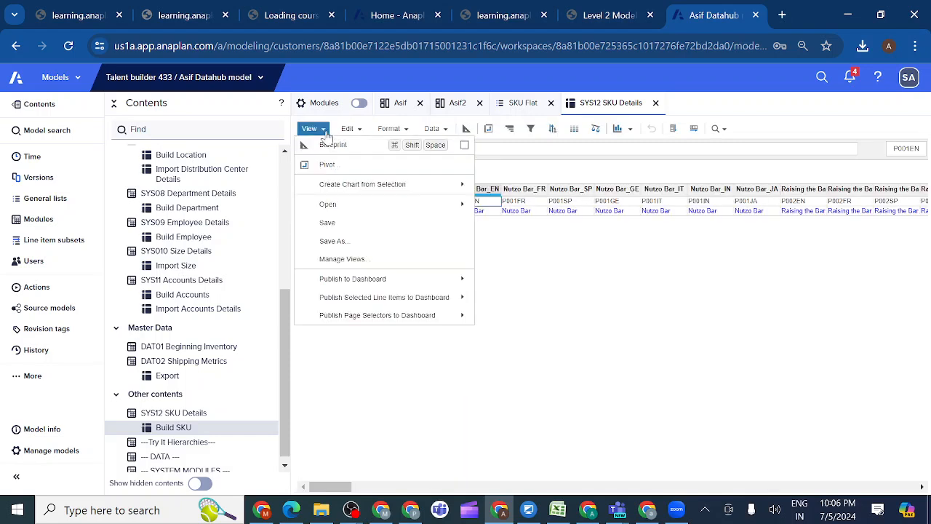
left_click(333, 228)
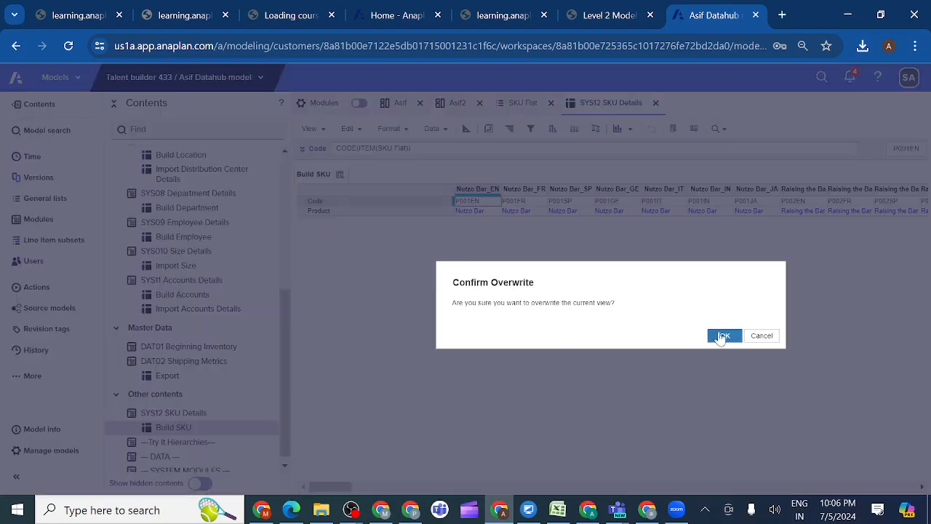
left_click(724, 336)
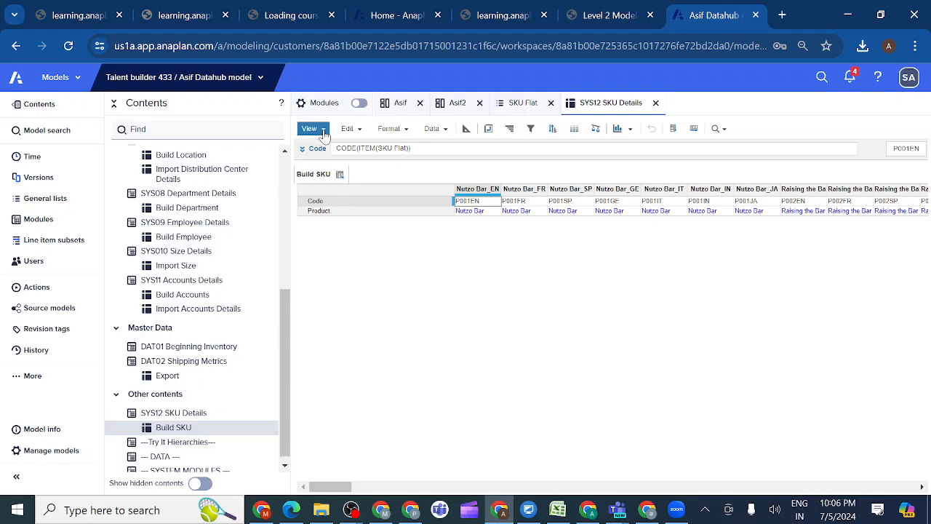
Check the lesson's example output, then pivot the Build SKU view to put SKU Flat on rows and Line Items on columns
left_click(627, 17)
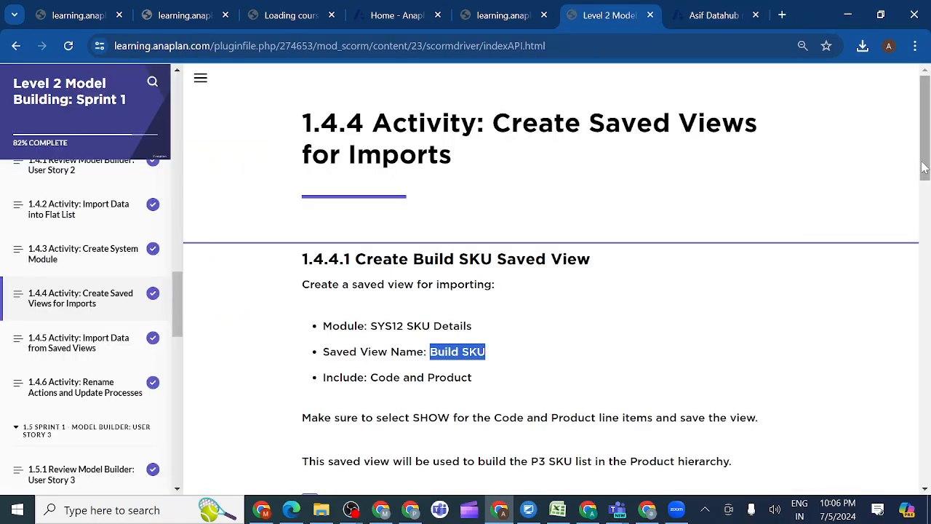
left_click_drag(922, 162, 925, 229)
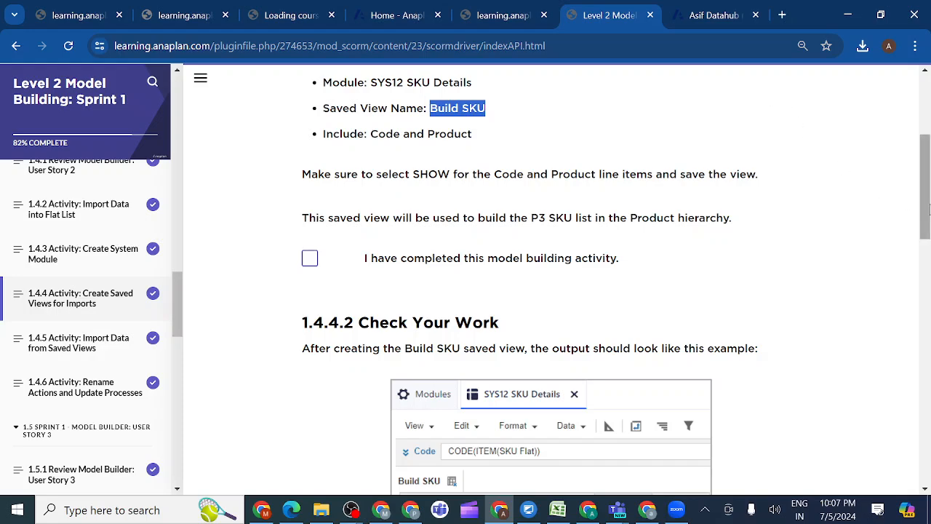
left_click_drag(925, 210, 923, 243)
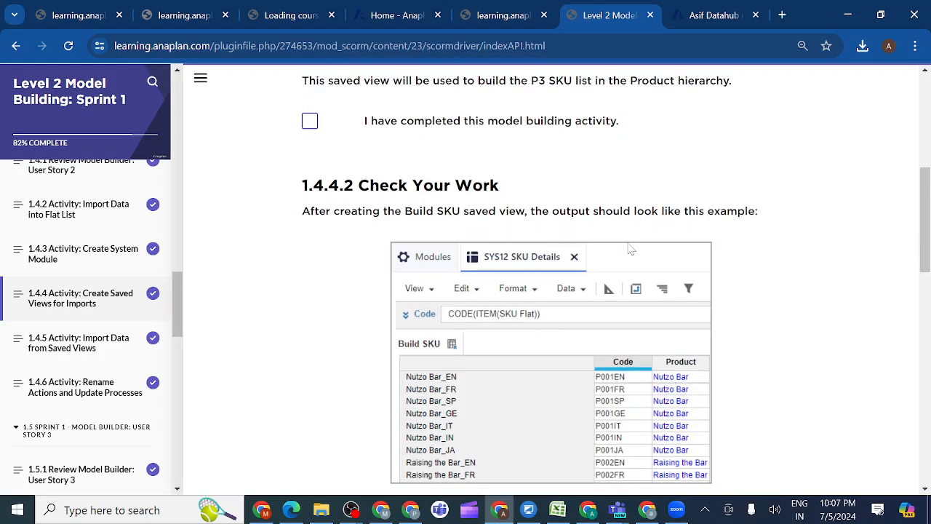
left_click(711, 16)
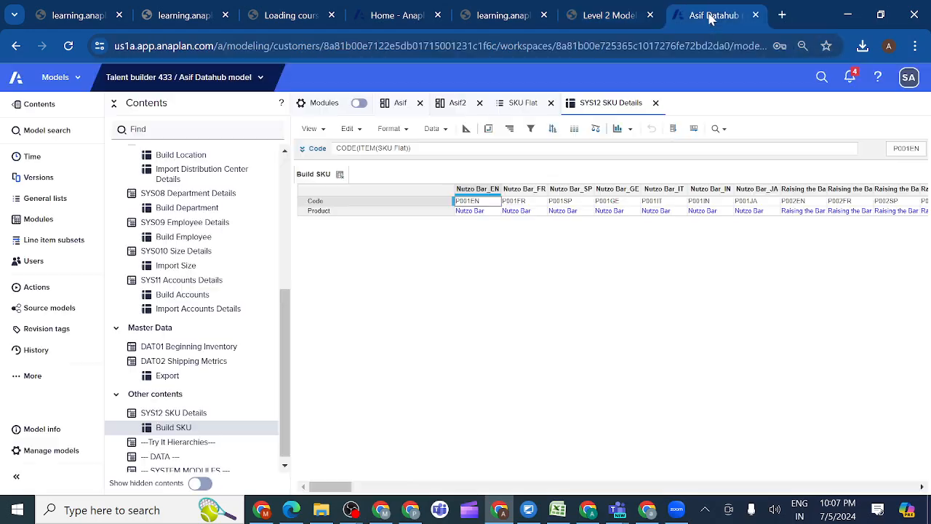
left_click(488, 129)
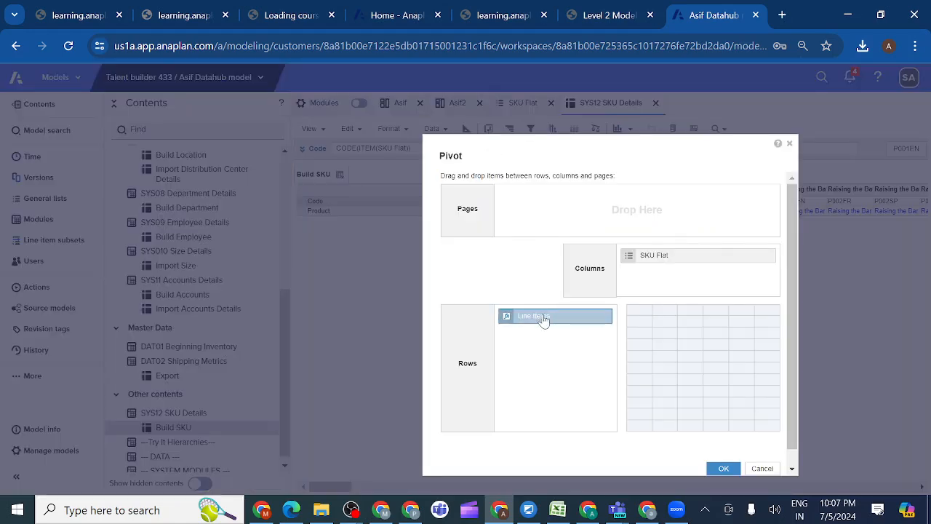
mouse_move(543, 320)
left_mouse_down()
mouse_move(668, 285)
mouse_move(547, 332)
left_mouse_up()
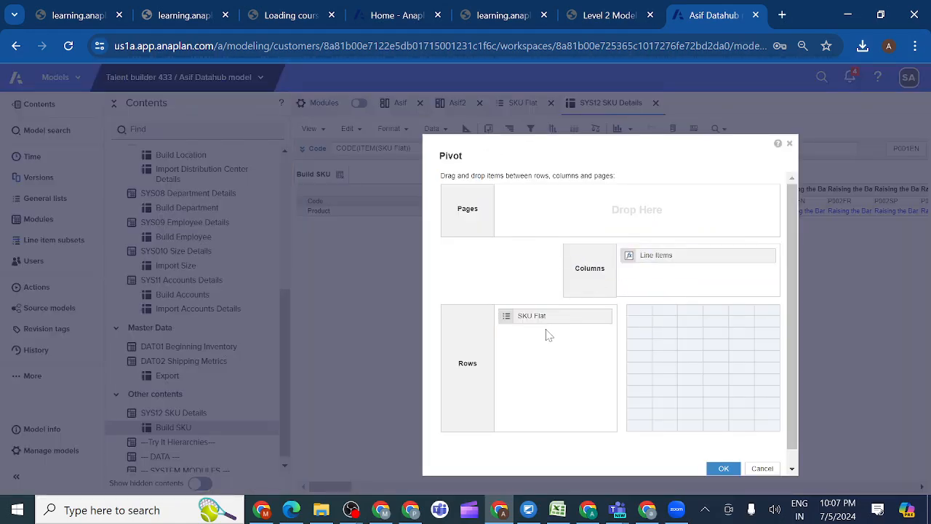
left_click(724, 471)
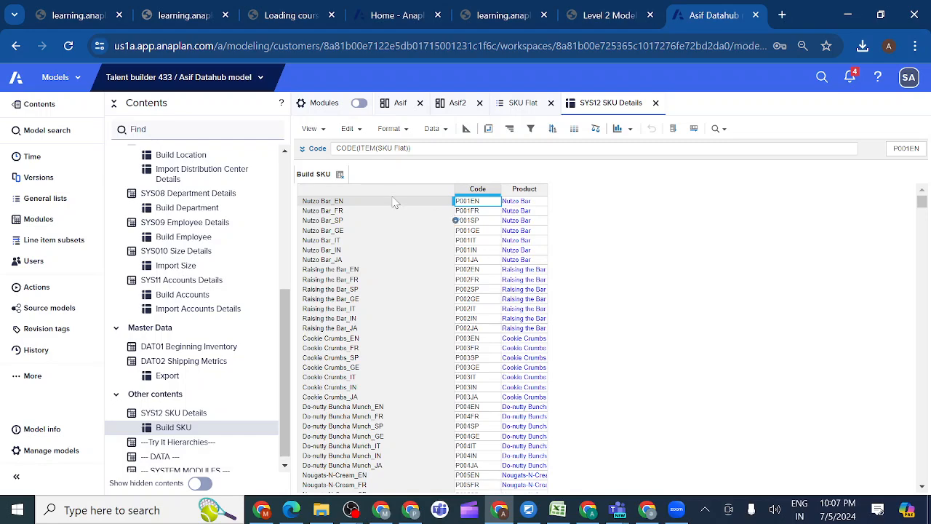
Save the pivoted layout to the Build SKU view, overwriting the current view
left_click(321, 131)
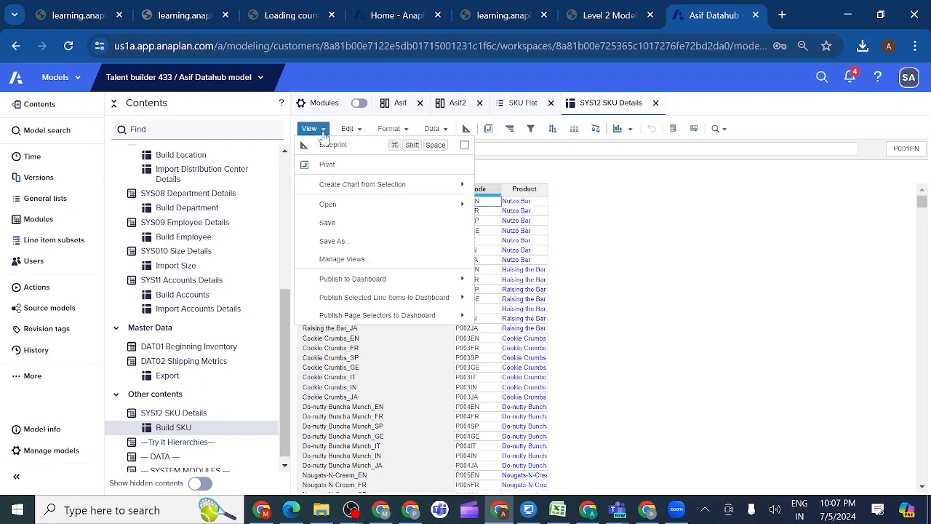
left_click(334, 224)
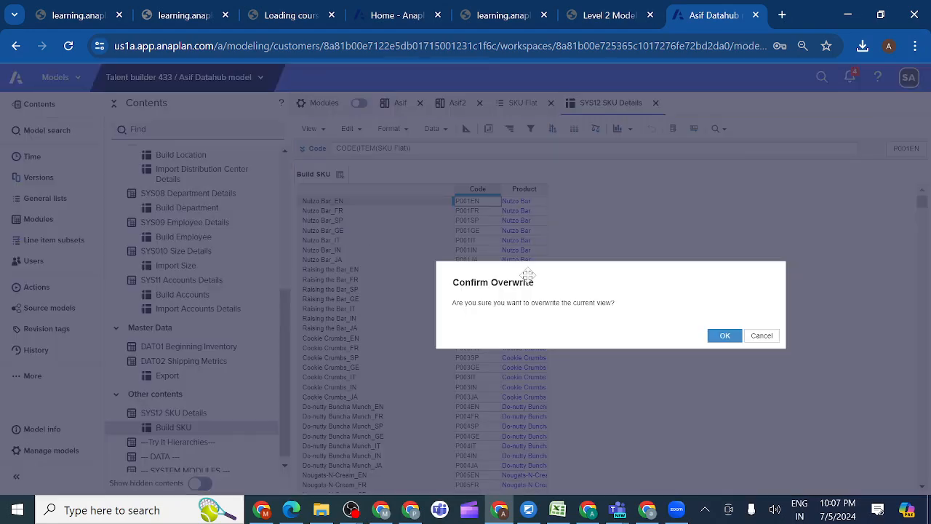
left_click(725, 336)
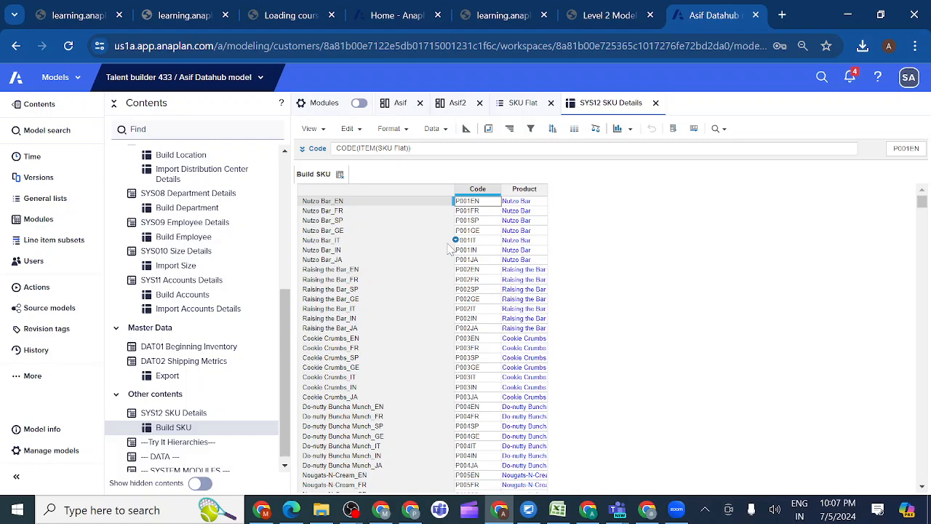
Return to the lesson, read section 1.4.4.3 on the next saved view, and select its name, Import SKU Details
left_click(615, 14)
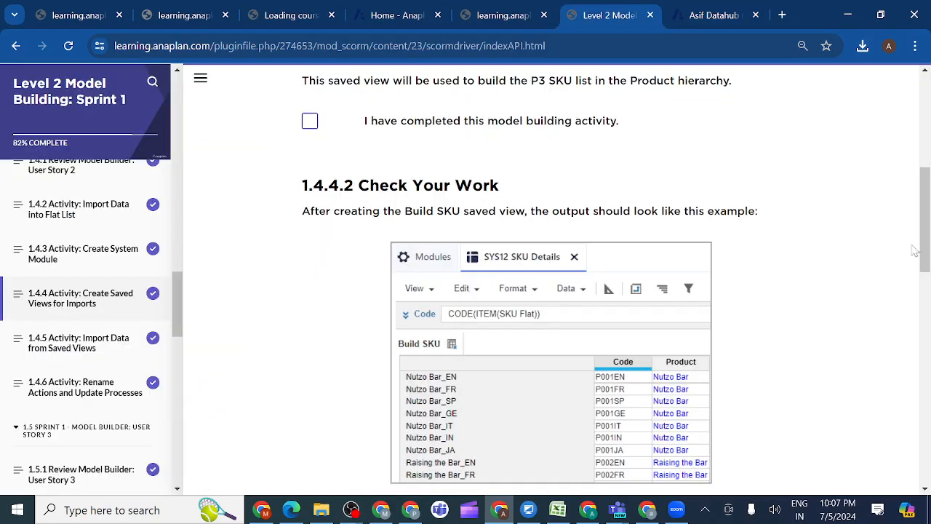
left_click_drag(925, 248, 926, 316)
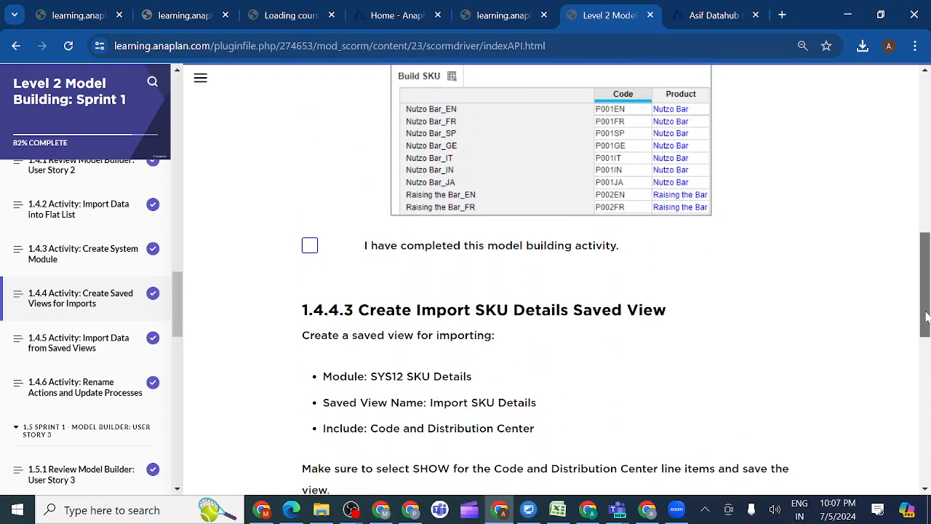
scroll(926, 316, "down", 1)
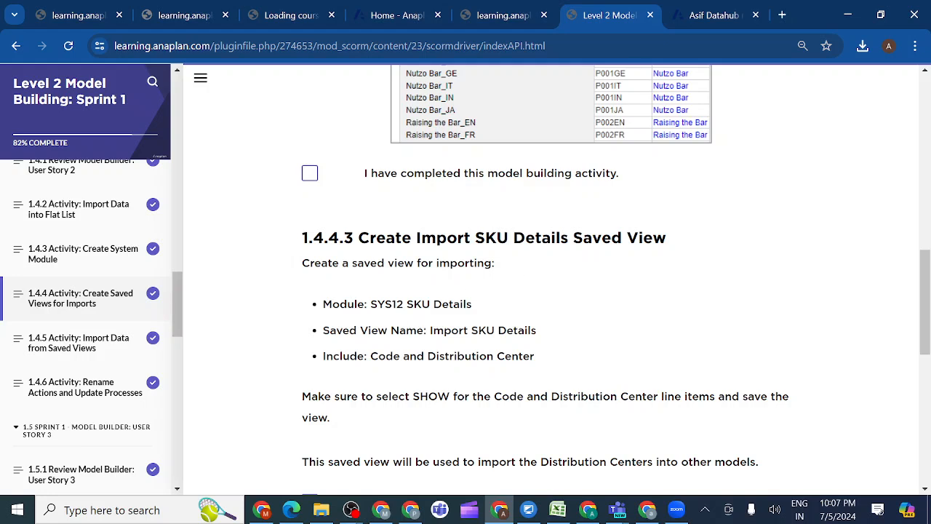
mouse_move(370, 304)
left_mouse_down()
mouse_move(473, 304)
mouse_move(371, 304)
left_mouse_up()
left_click_drag(430, 330, 551, 336)
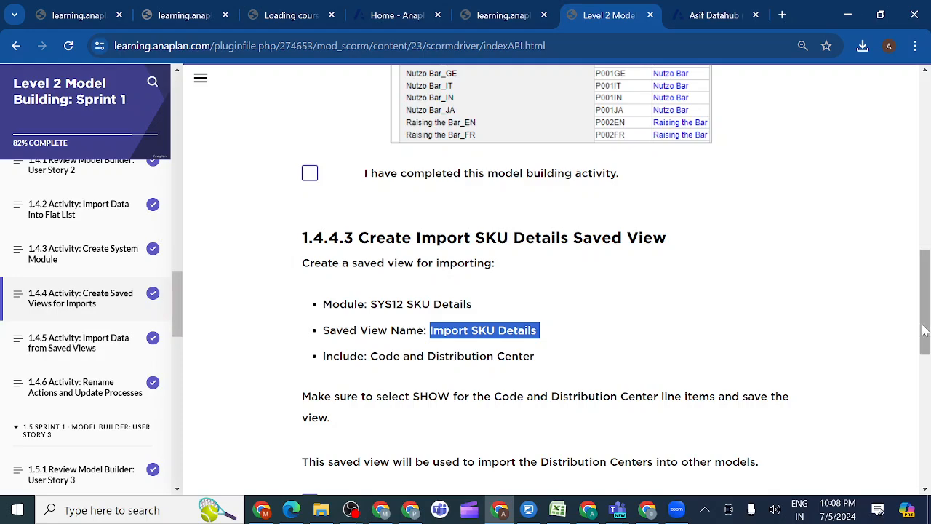
left_click_drag(924, 330, 925, 290)
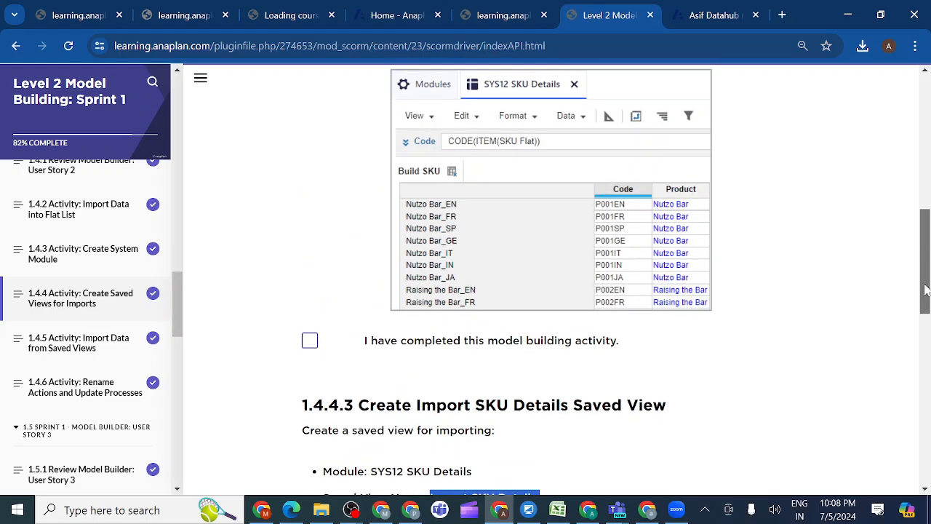
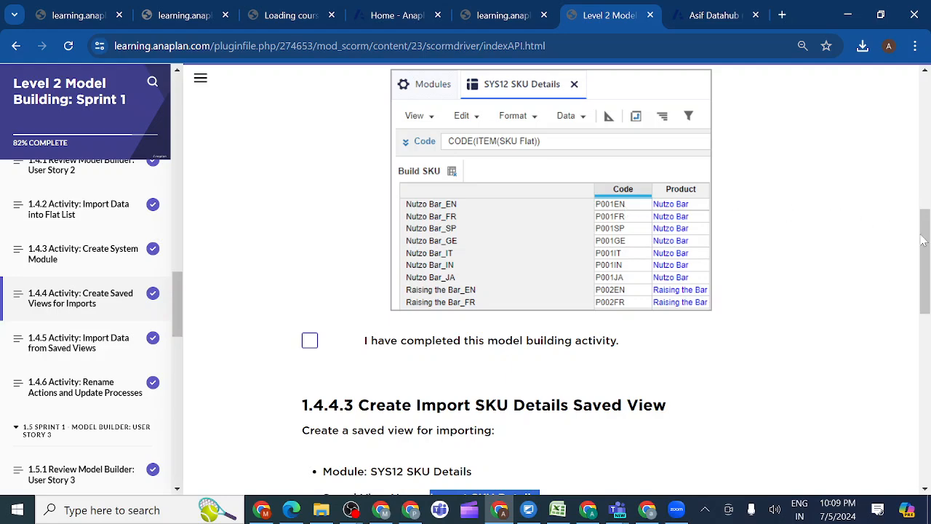
Switch to the Data Hub model, return SYS12 SKU Details to its default view, and save it as a new view named Import SKU Details
left_click_drag(926, 251, 927, 282)
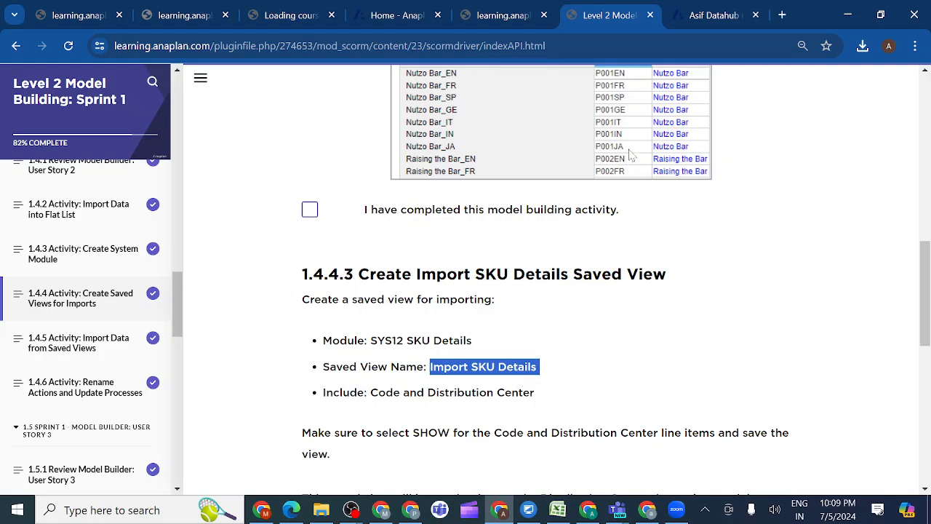
left_click(704, 20)
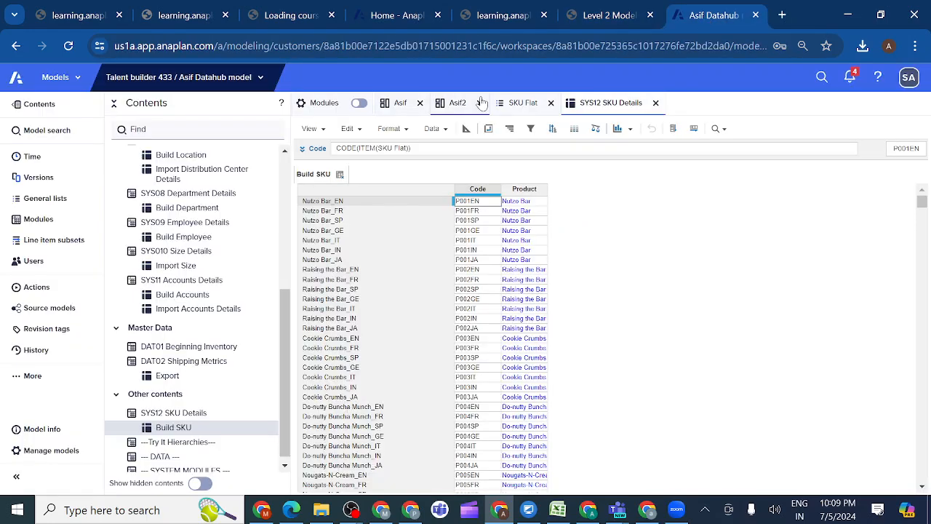
left_click(340, 176)
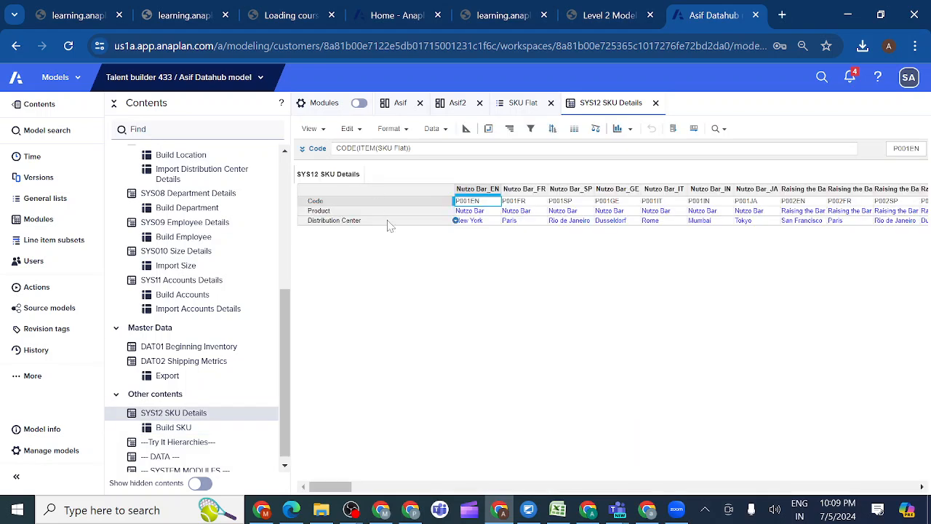
left_click(323, 131)
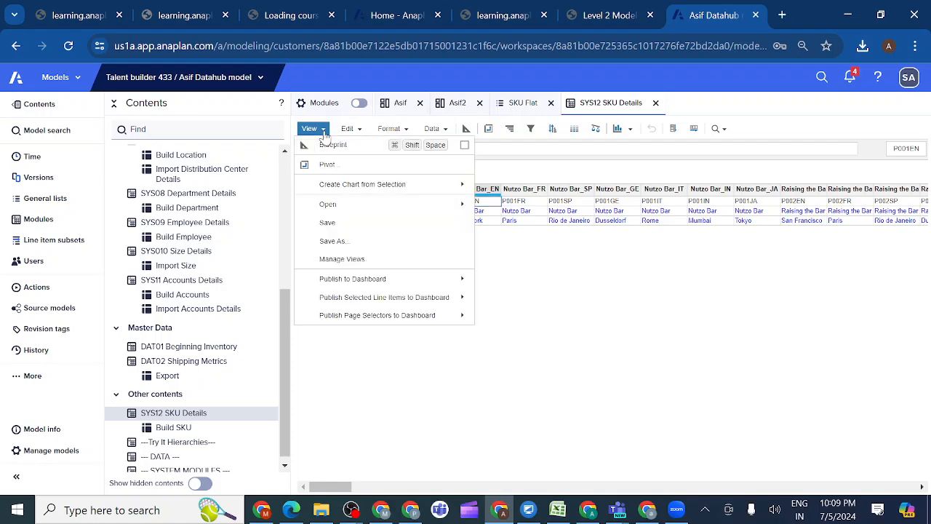
left_click(346, 243)
key("BackSpace")
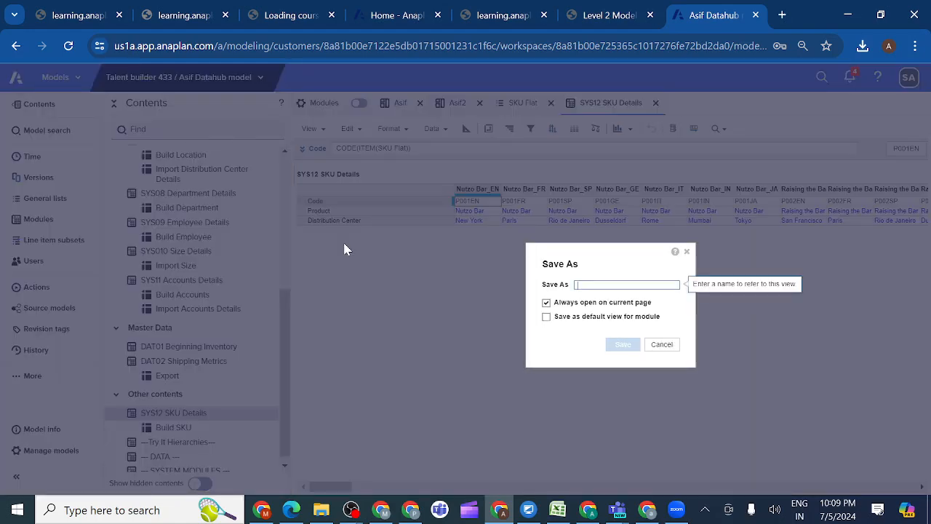
type("Import SKU Details")
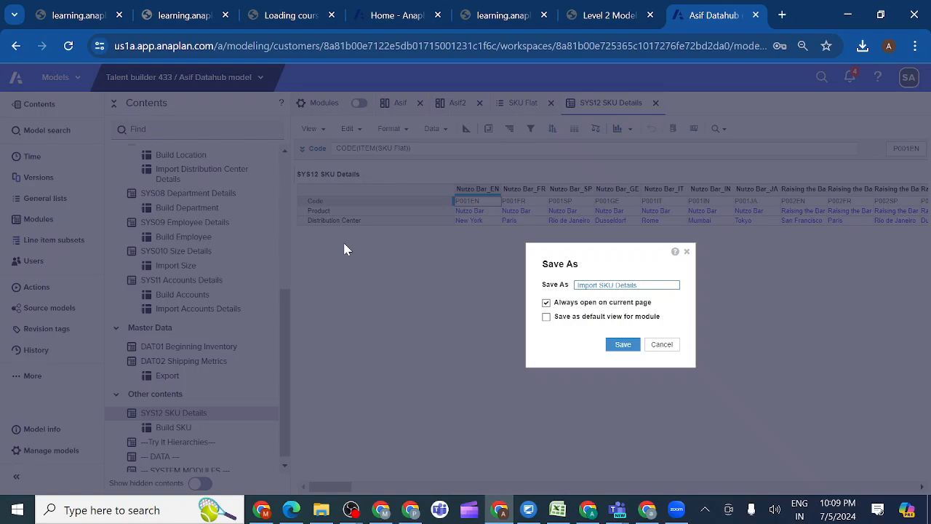
left_click(624, 345)
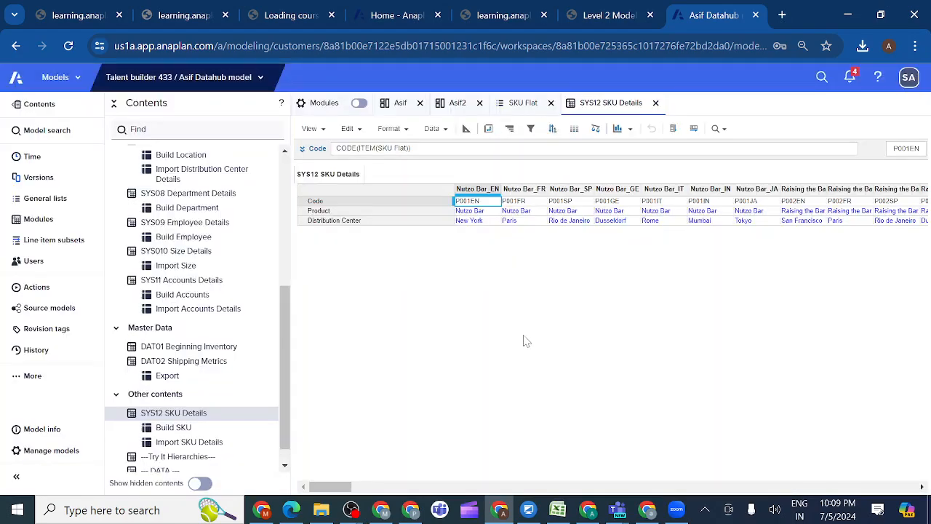
Check the lesson for the line items to include, then open the Import SKU Details saved view in the Data Hub model
left_click(603, 16)
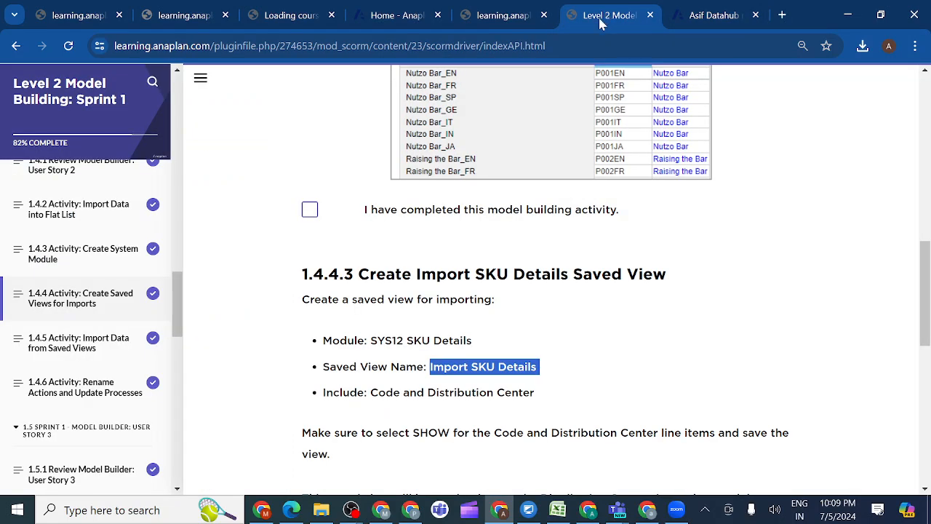
mouse_move(919, 271)
left_mouse_down()
mouse_move(921, 195)
mouse_move(921, 267)
left_mouse_up()
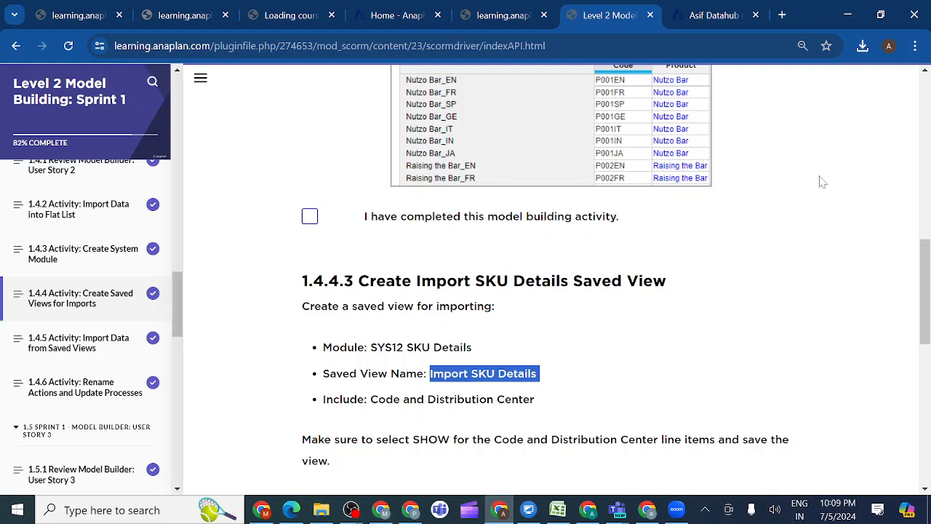
left_click_drag(922, 286, 926, 313)
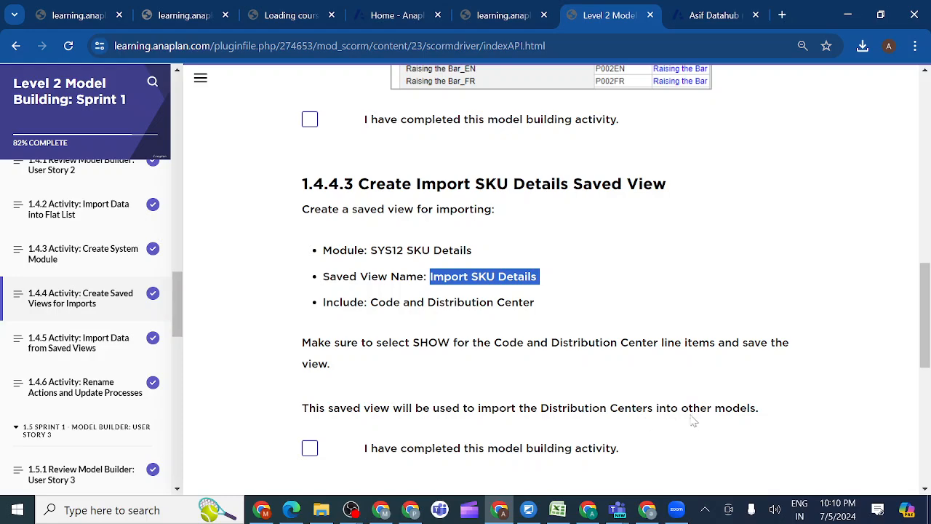
left_click(706, 18)
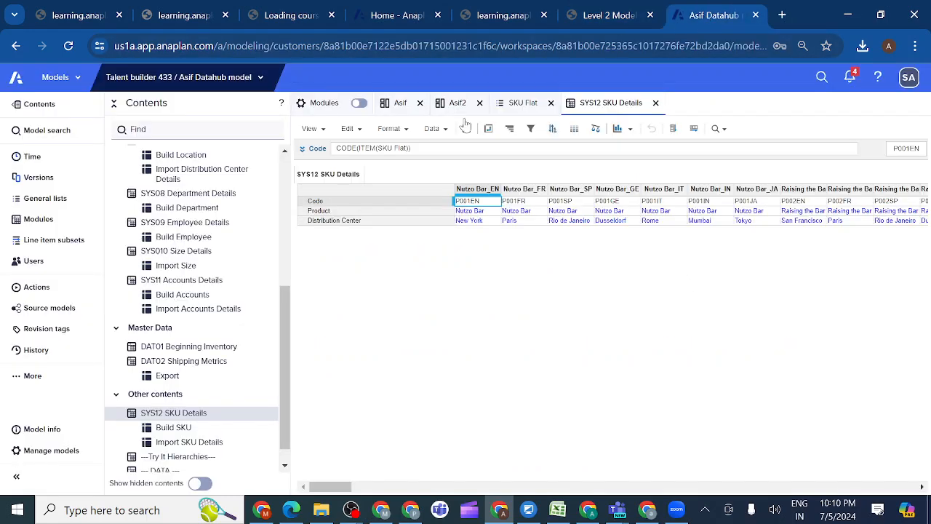
left_click(323, 129)
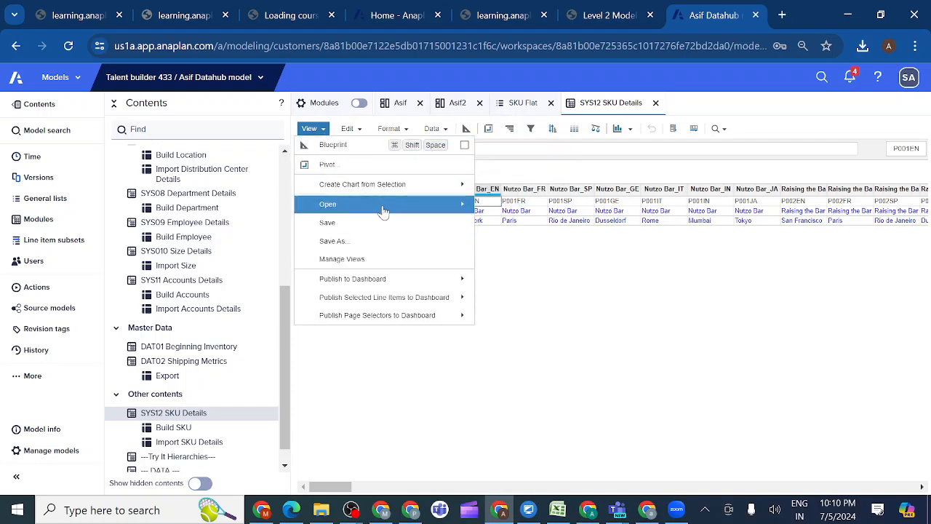
mouse_move(390, 210)
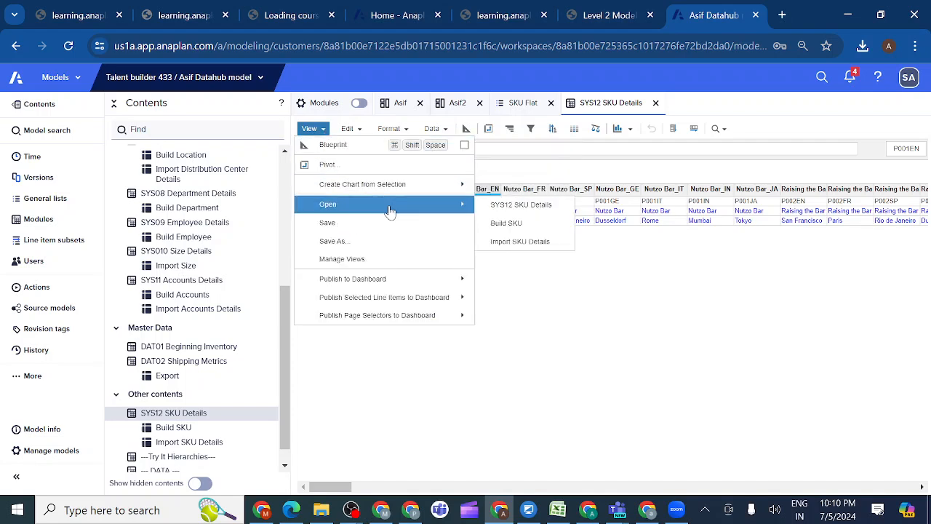
left_click(505, 248)
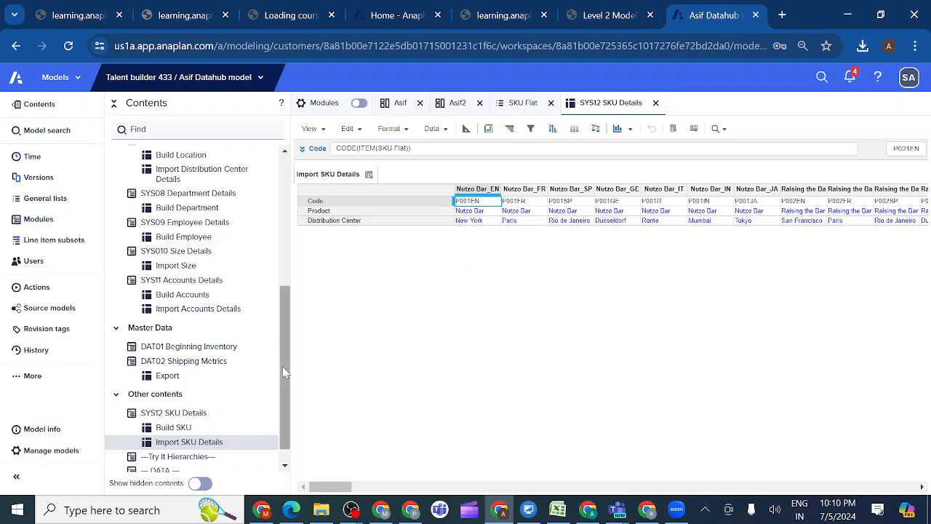
left_click(179, 449)
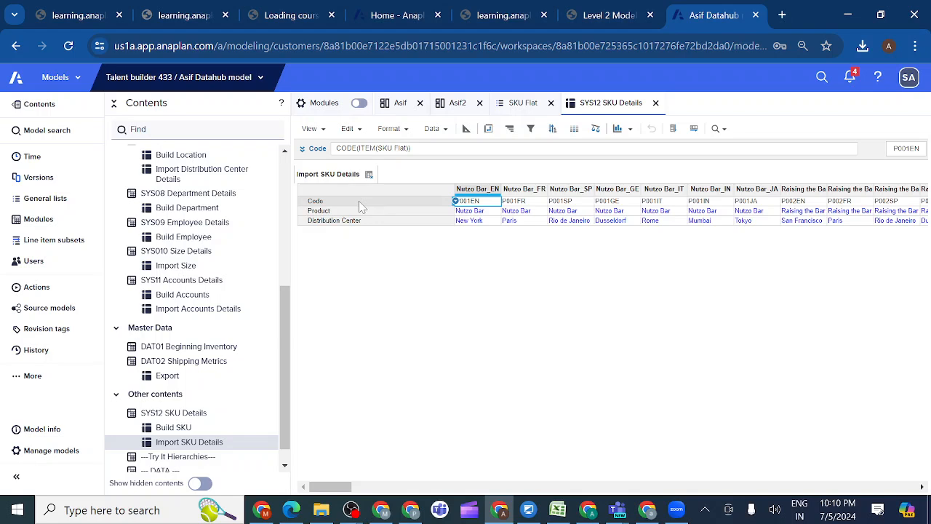
Show only the Code and Distribution Center line items in the Import SKU Details view
left_click(358, 204)
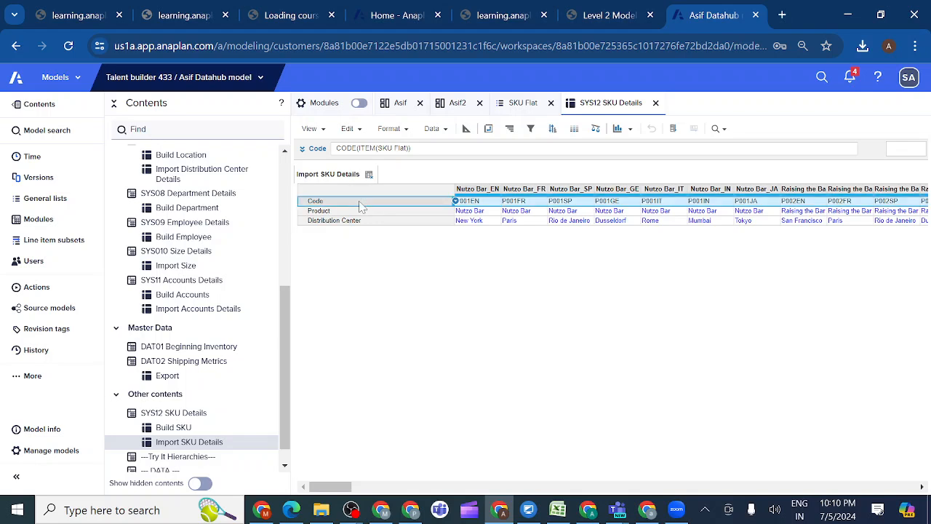
left_click(338, 223, "ctrl")
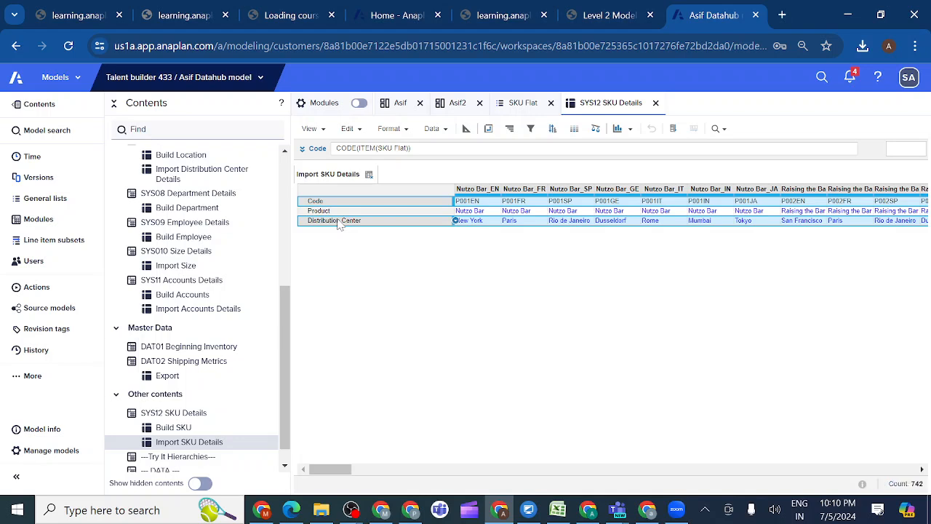
left_click(403, 131)
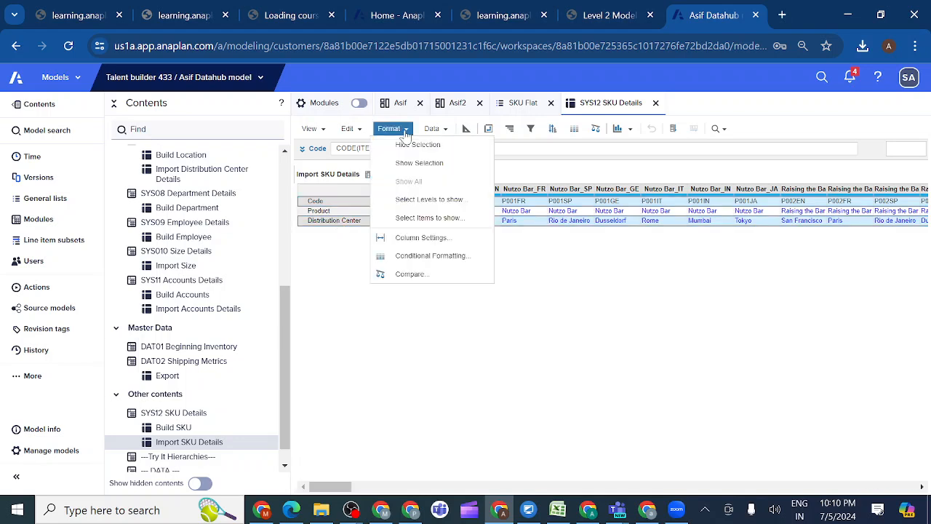
left_click(420, 164)
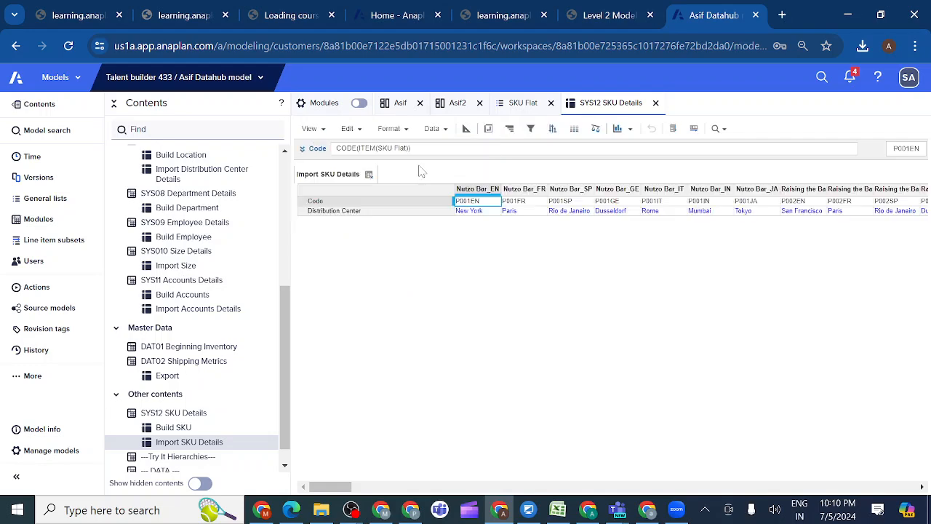
Pivot the Import SKU Details view to put SKU Flat on rows and Line Items on columns
left_click(488, 129)
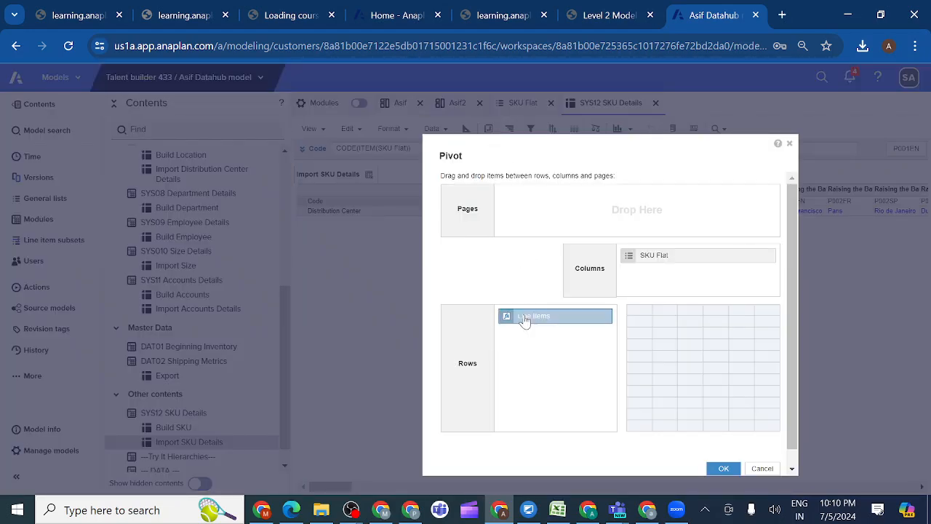
left_click_drag(525, 320, 545, 324)
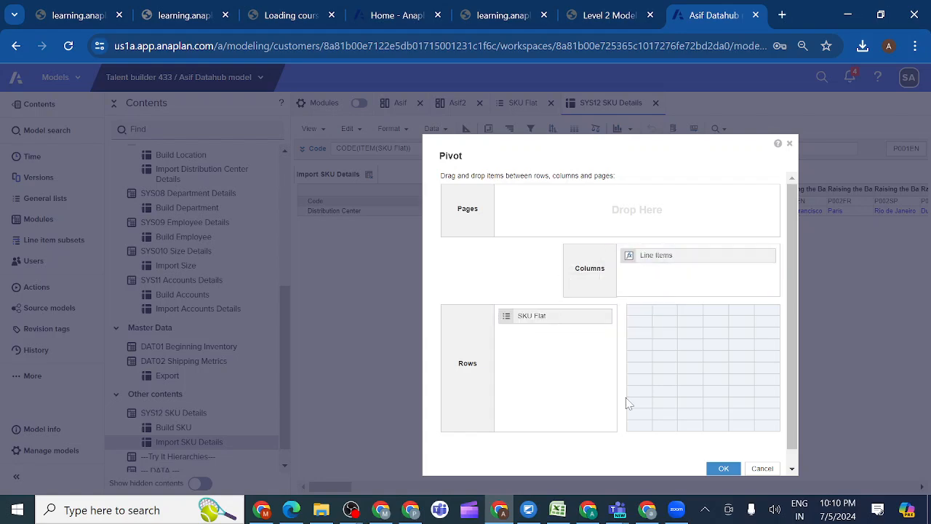
left_click(720, 470)
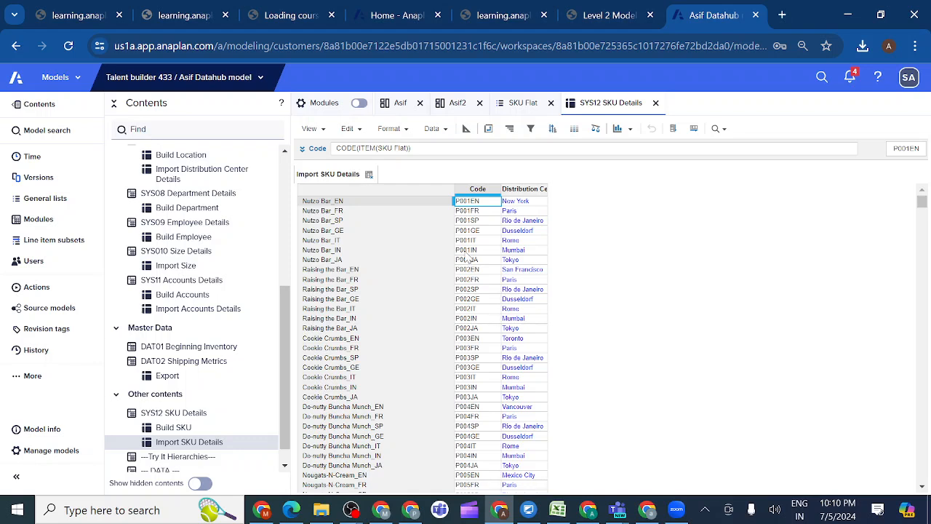
Save the filtered and pivoted layout to the Import SKU Details view, overwriting the current view
left_click(311, 128)
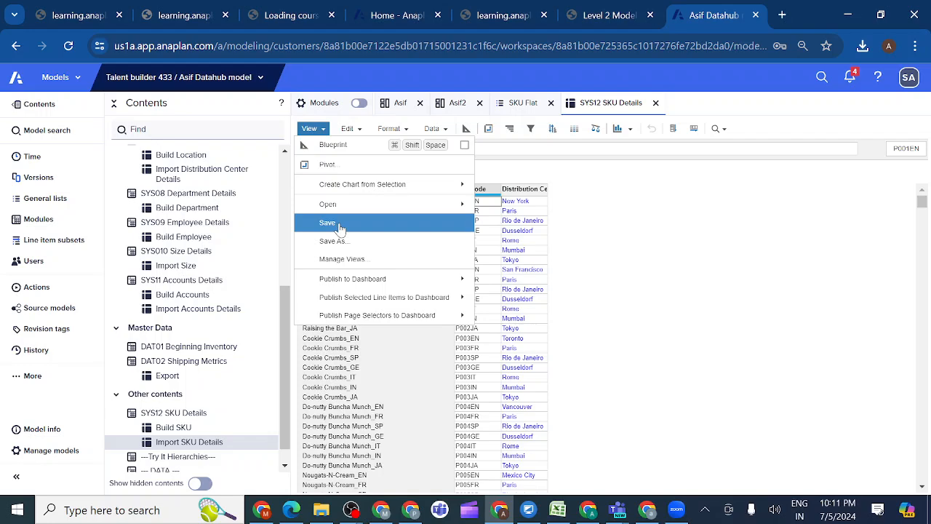
left_click(337, 226)
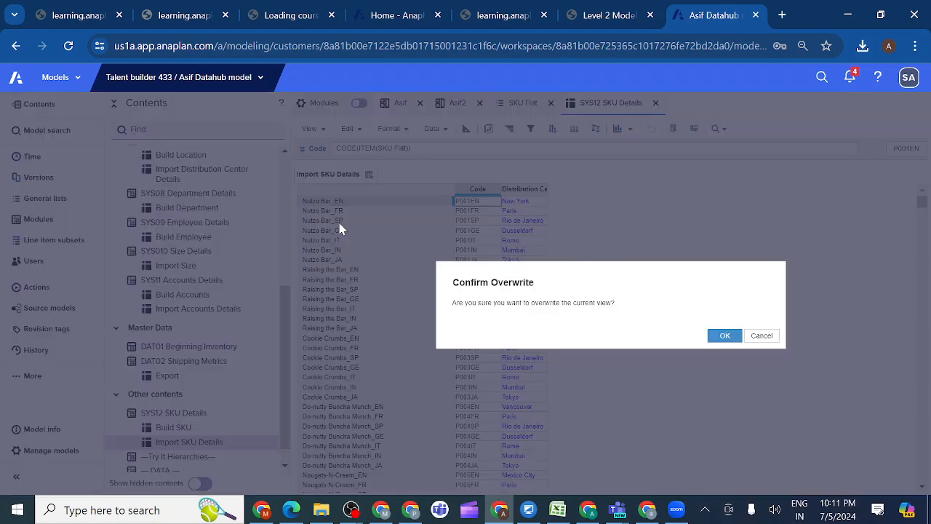
left_click(724, 336)
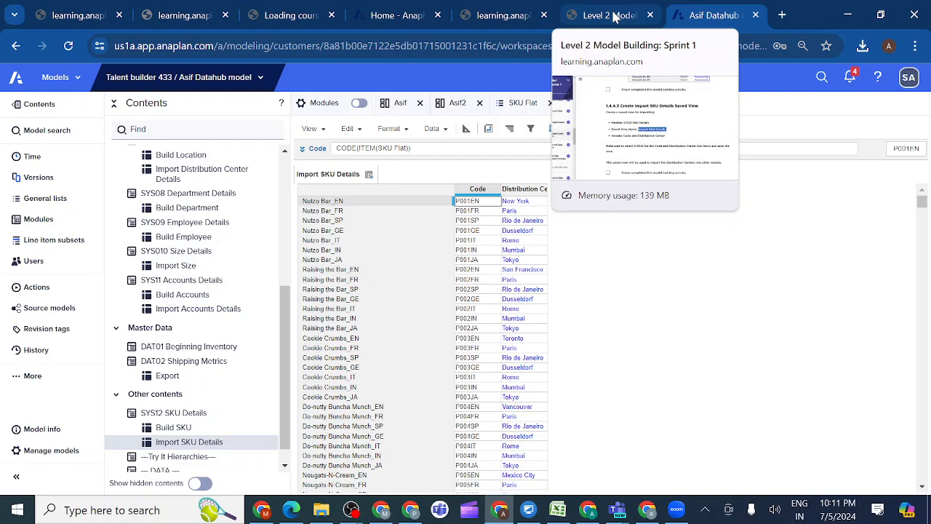
Check the lesson's example output in section 1.4.4.4, then save the Import SKU Details view again, overwriting the current view
left_click(614, 18)
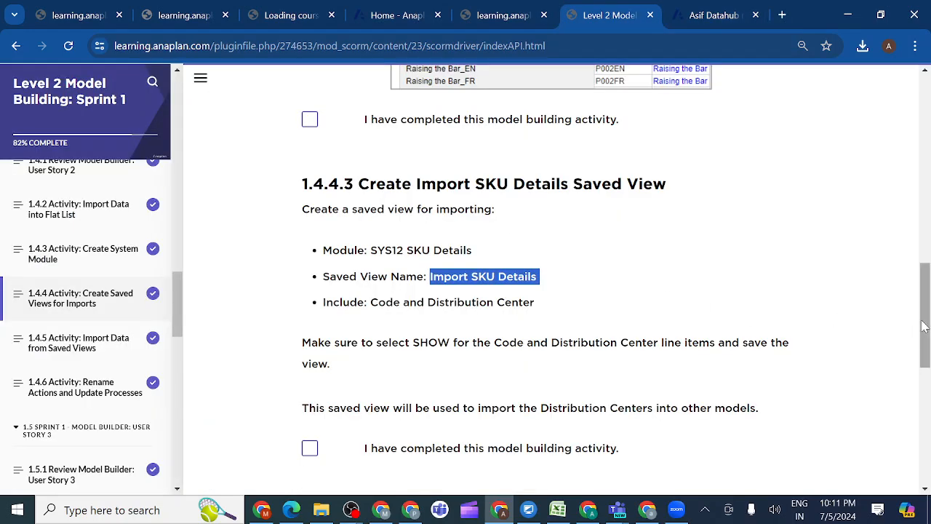
left_click_drag(923, 326, 923, 422)
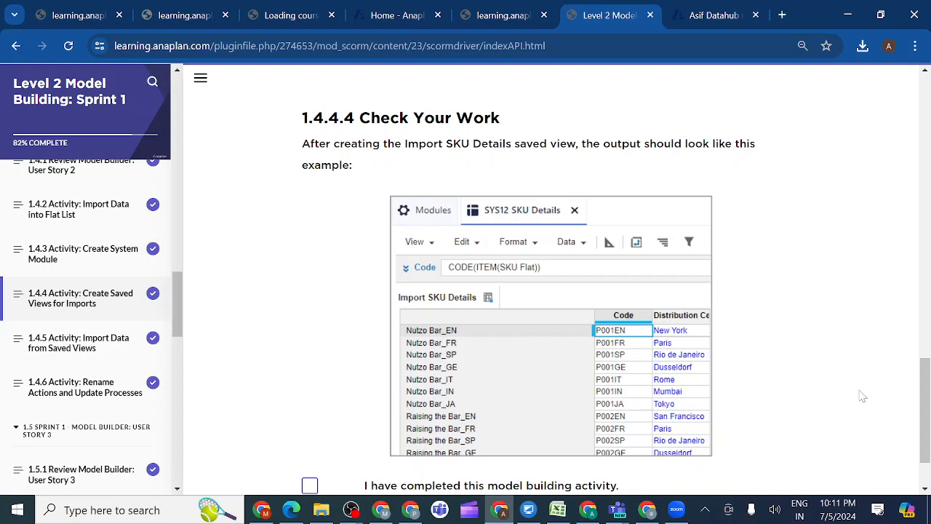
left_click_drag(924, 415, 923, 359)
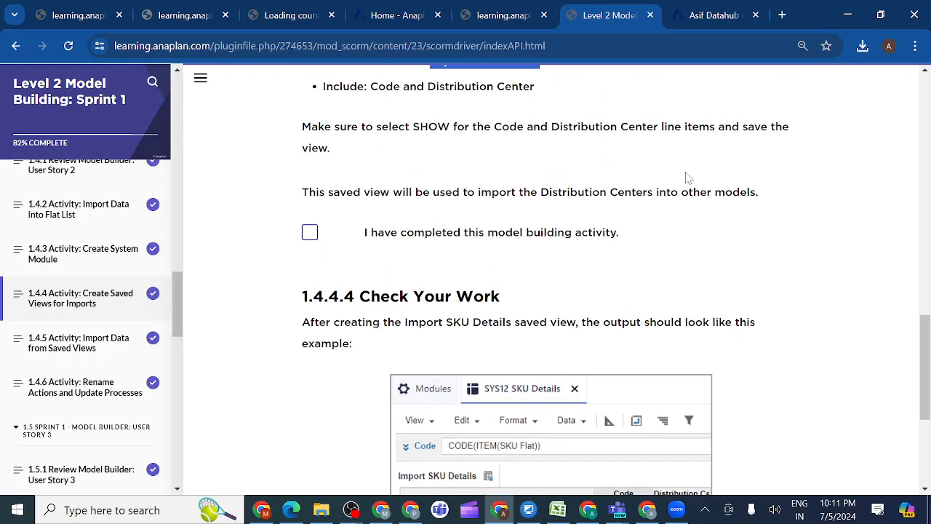
left_click(709, 16)
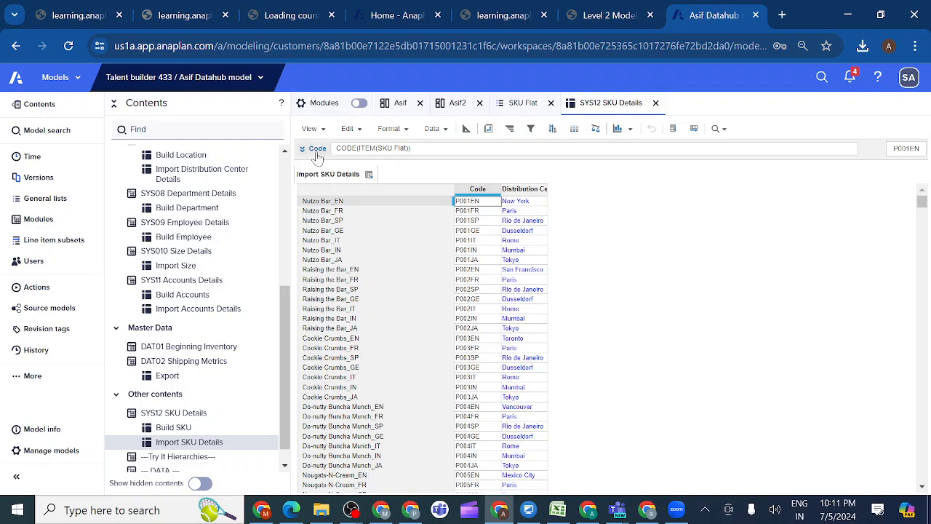
left_click(323, 131)
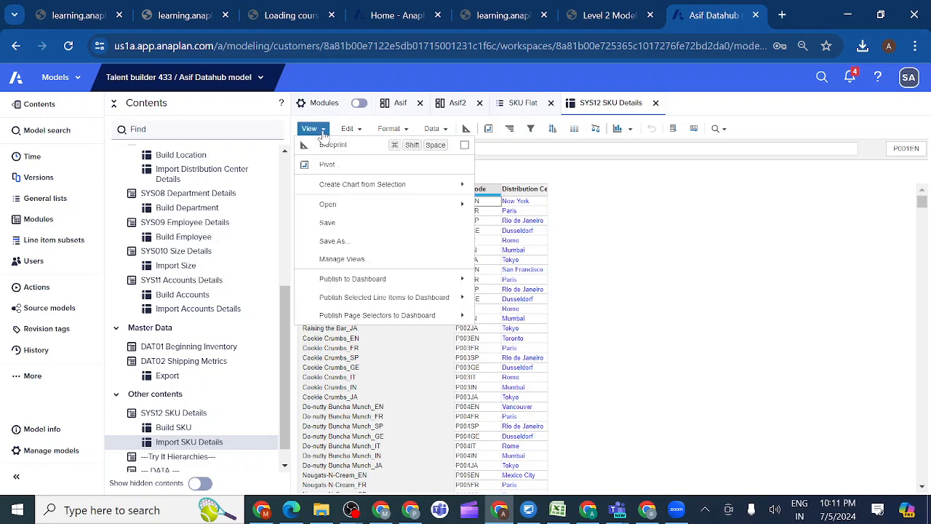
left_click(329, 224)
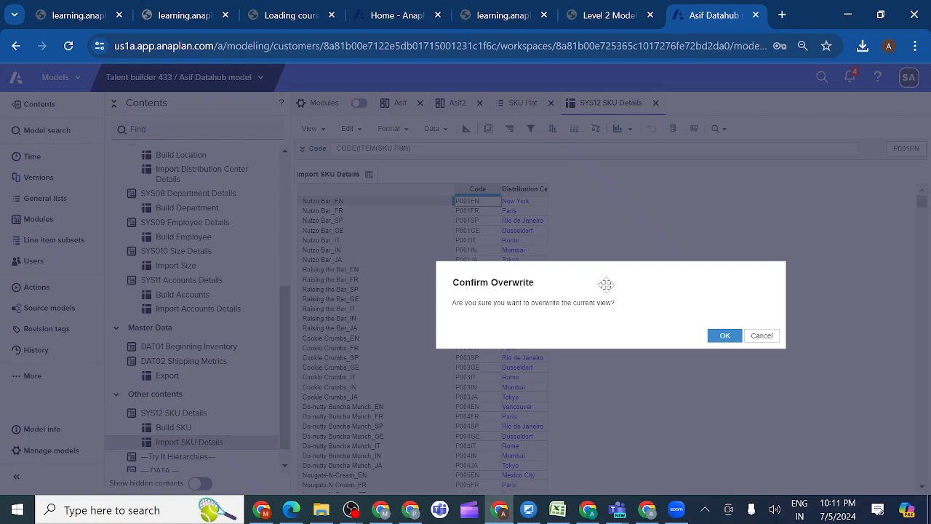
left_click(724, 337)
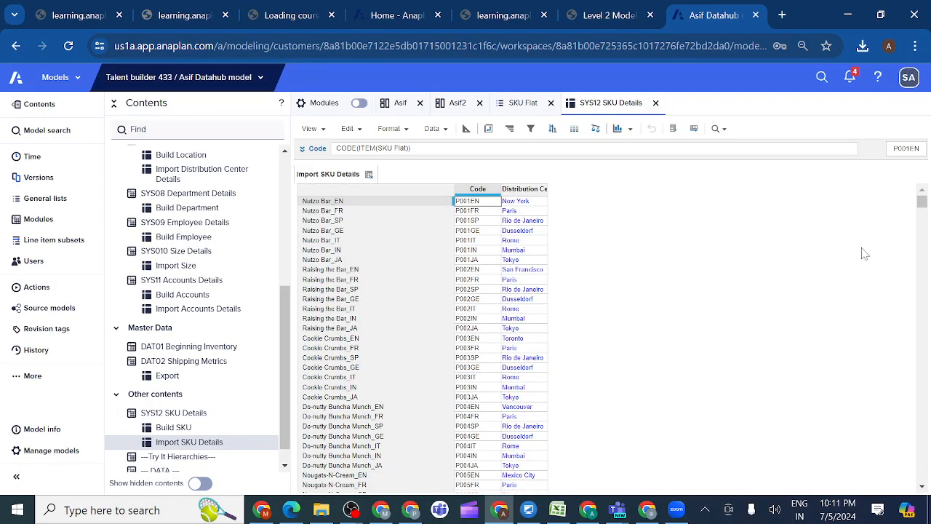
Review further rows of the Import SKU Details view and compare them with the lesson's Check Your Work example
left_click_drag(922, 207, 923, 245)
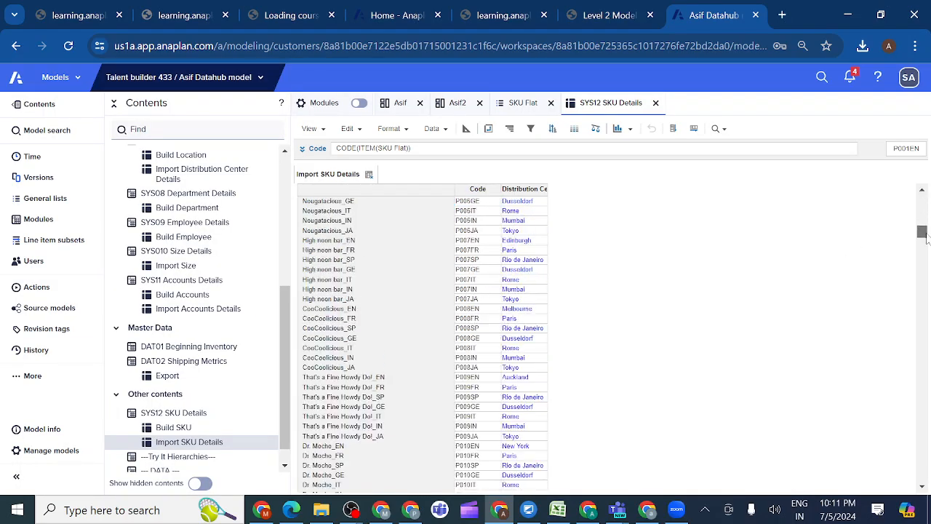
left_click(617, 20)
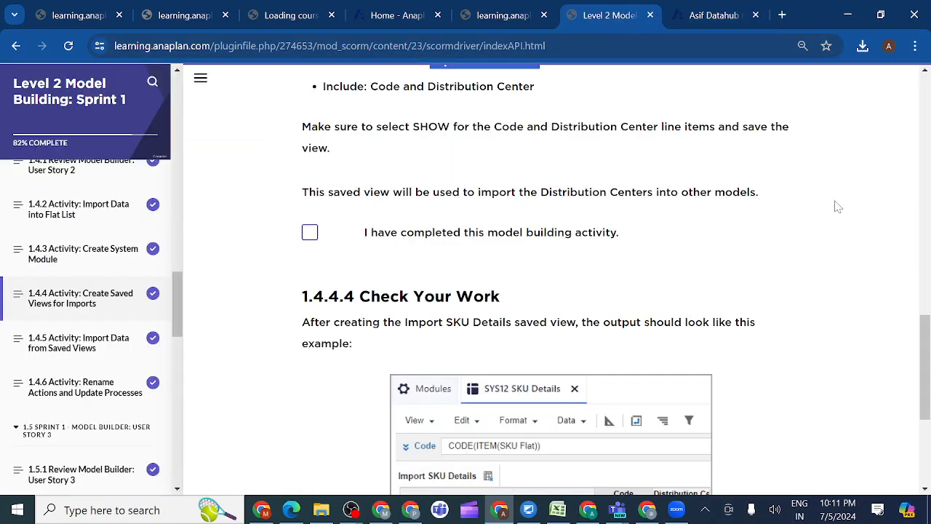
left_click_drag(924, 339, 927, 398)
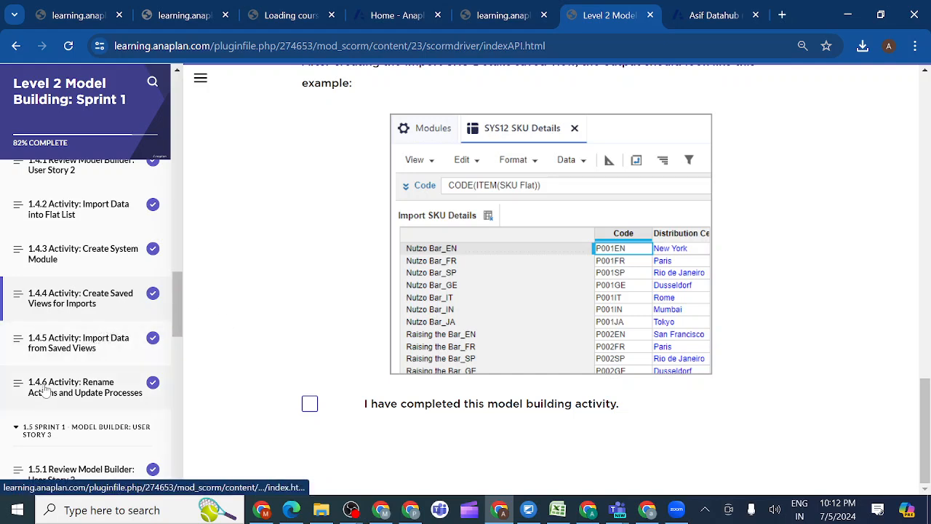
Open lesson 1.4.5 for the list specification, then insert a general list named P3 SKU before E1 Departments in the Data Hub model
left_click(91, 346)
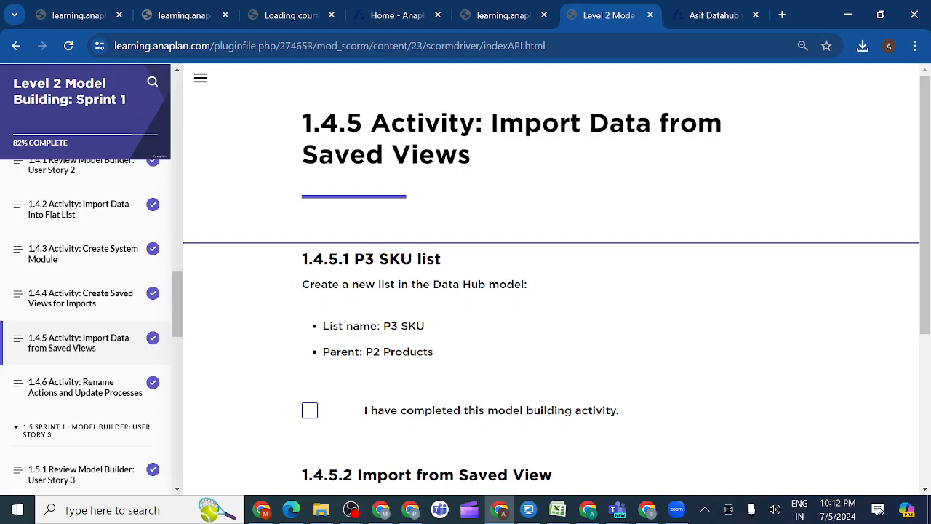
left_click_drag(383, 326, 434, 329)
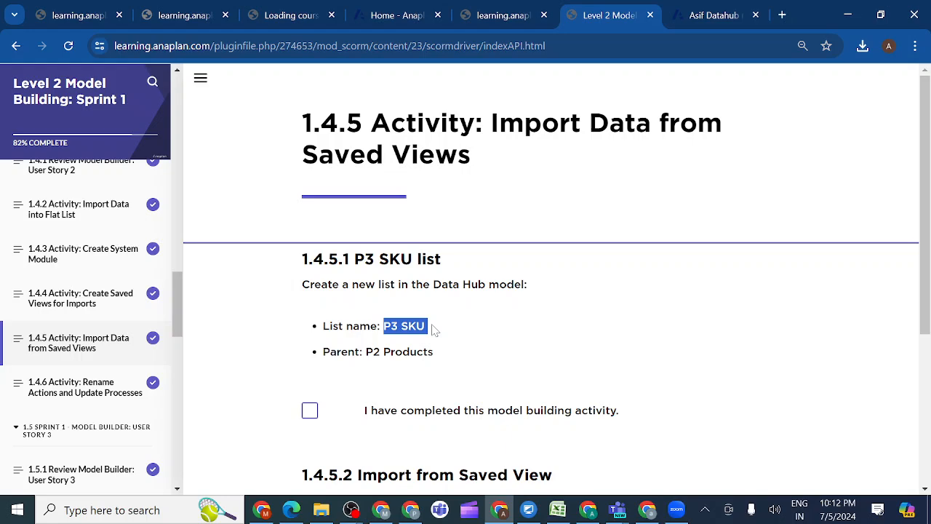
left_click(710, 15)
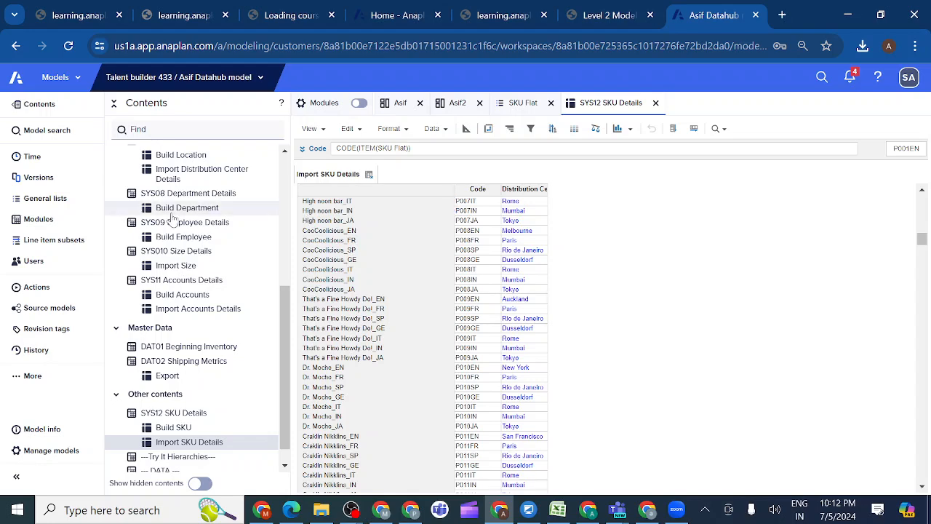
left_click(75, 202)
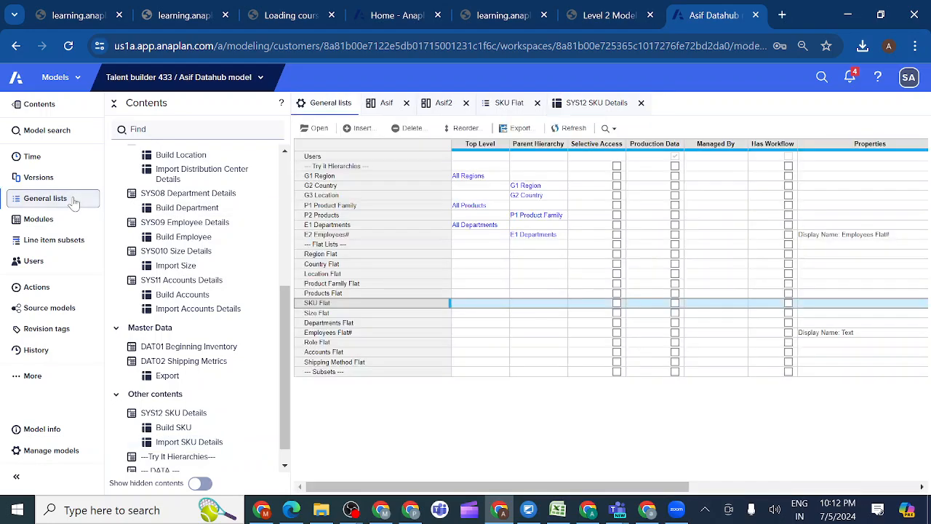
left_click(320, 227)
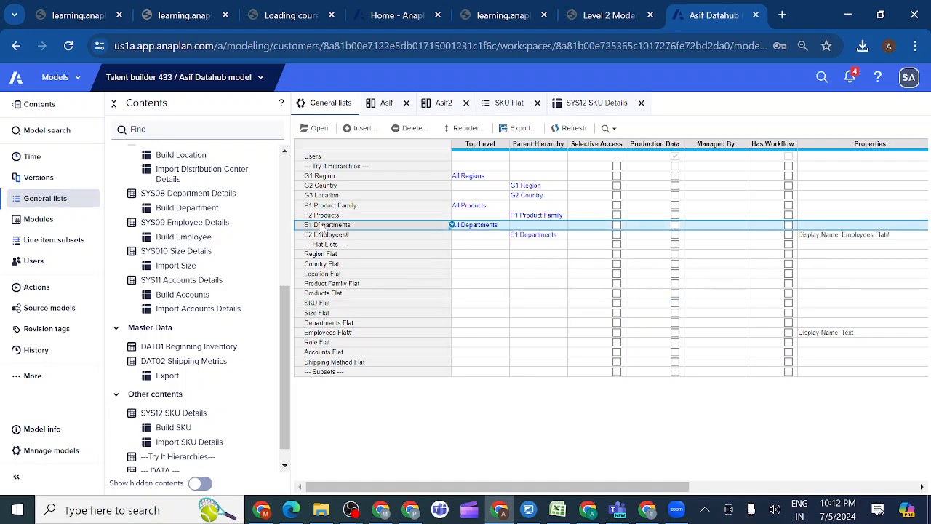
left_click(362, 129)
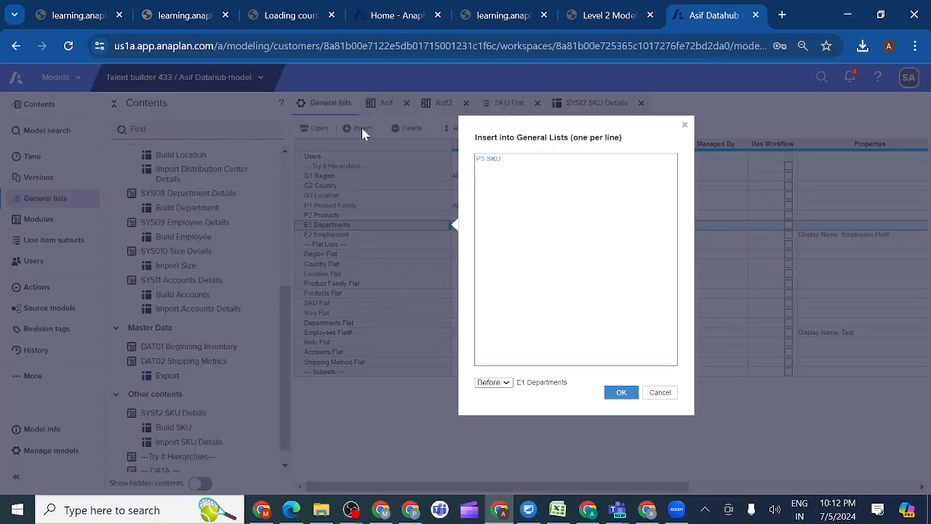
left_click(622, 395)
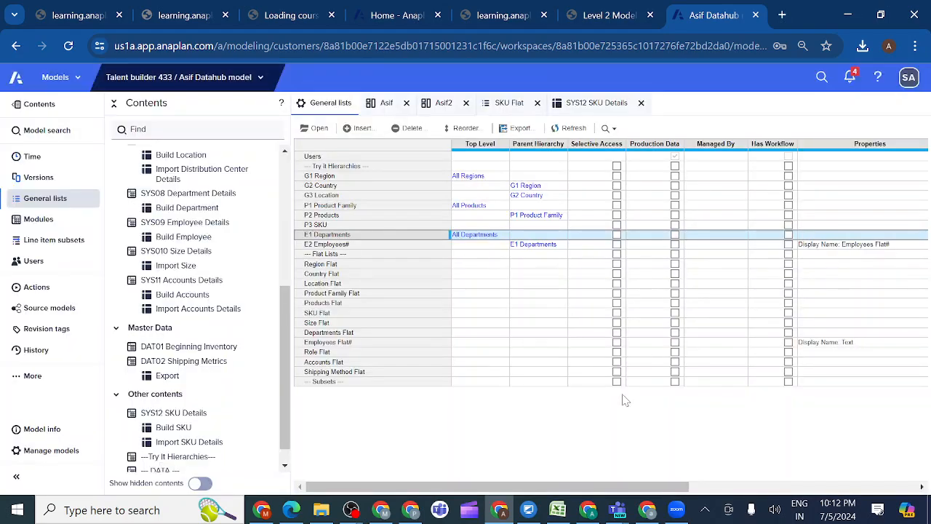
Set the parent hierarchy of the P3 SKU list to P2 Products, and collapse the model contents pane
left_click(521, 226)
left_click(562, 227)
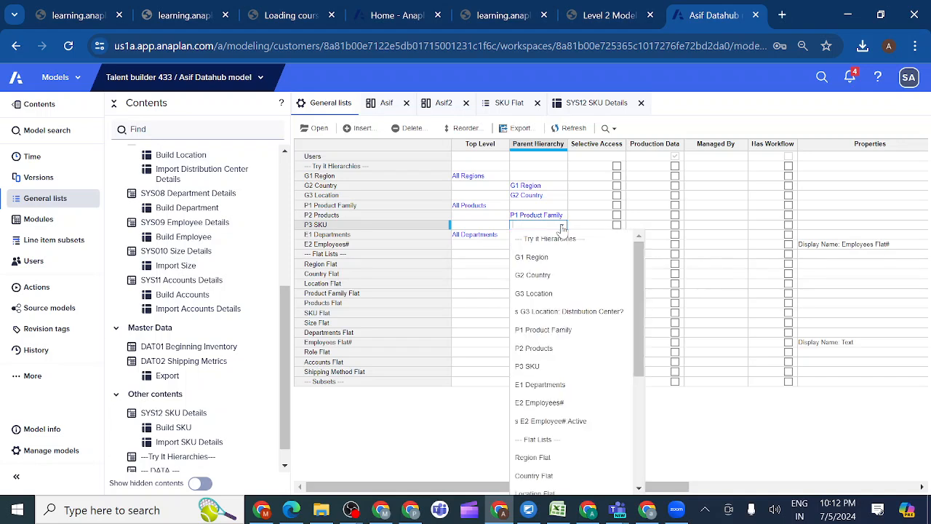
left_click(534, 349)
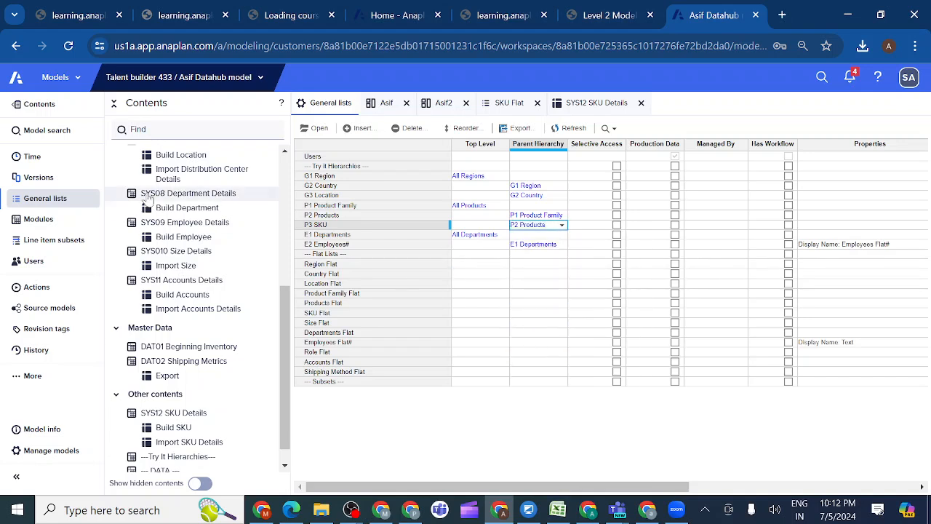
left_click(11, 109)
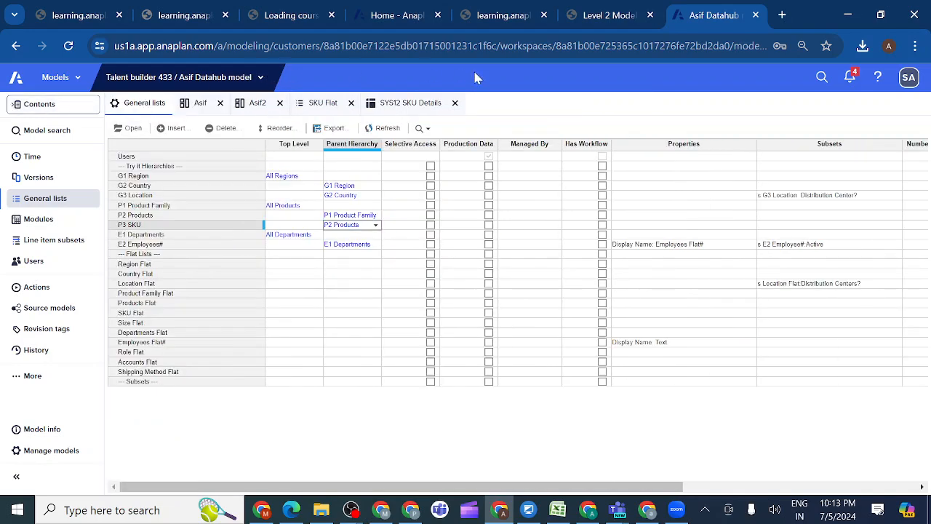
Read the lesson's section 1.4.5.2 on importing data into the P3 SKU list from a saved view
left_click(603, 15)
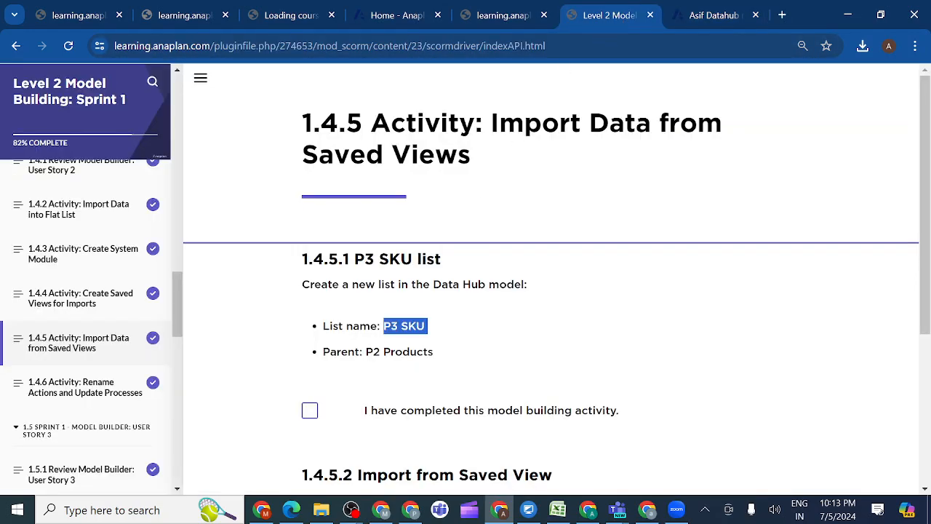
left_click_drag(925, 306, 927, 437)
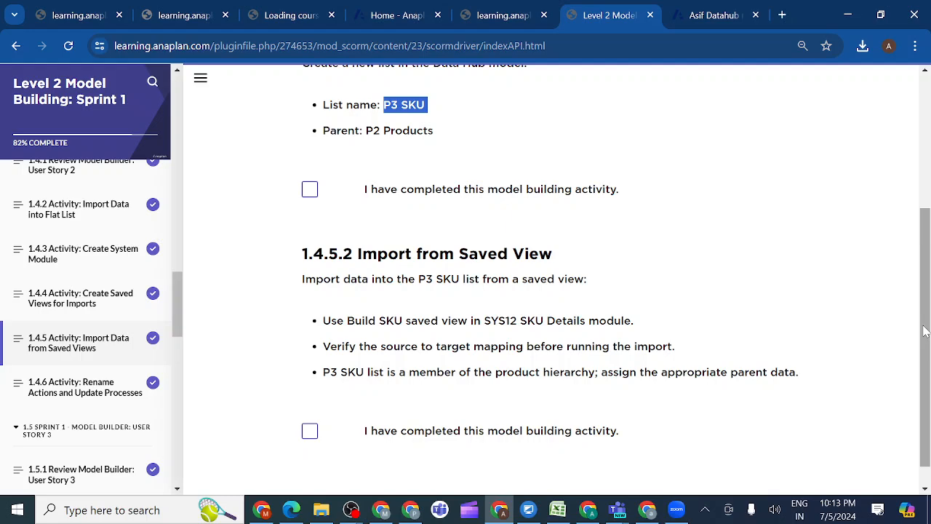
left_click_drag(924, 331, 926, 349)
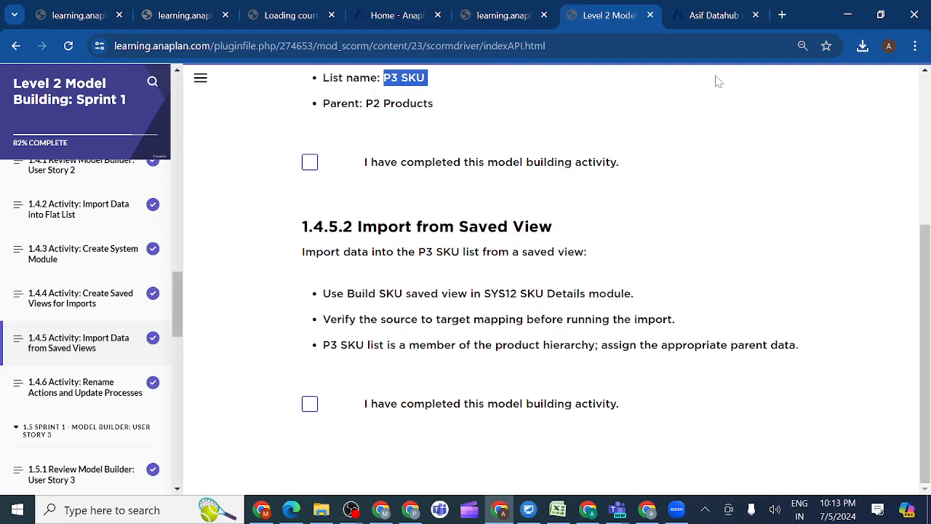
Open the P3 SKU list in the Data Hub model and choose the 'SYS12 SKU Details'.Build SKU saved view as its import source
left_click(714, 16)
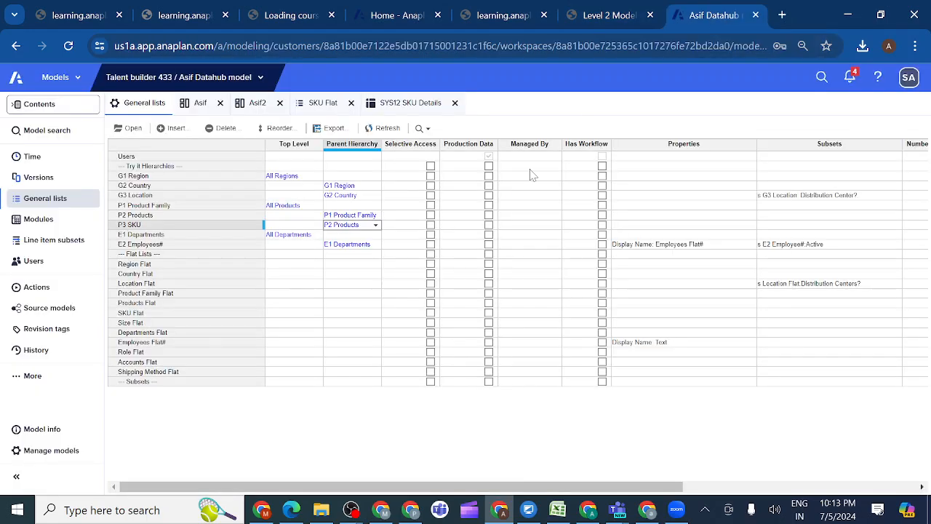
left_click(182, 227)
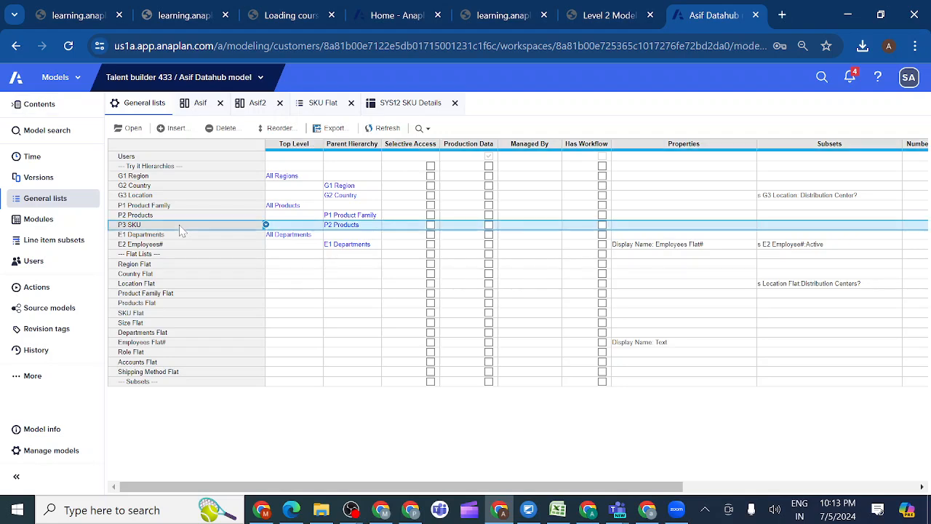
left_click(133, 129)
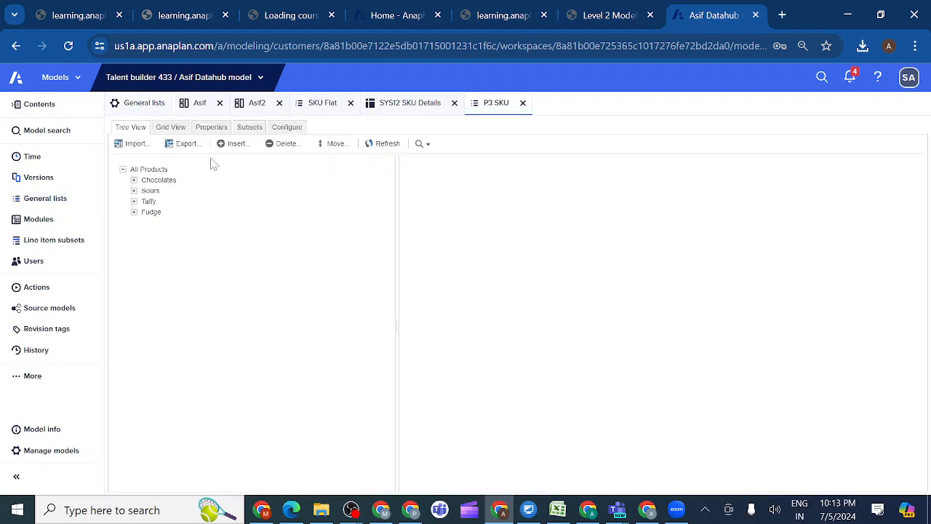
left_click(138, 145)
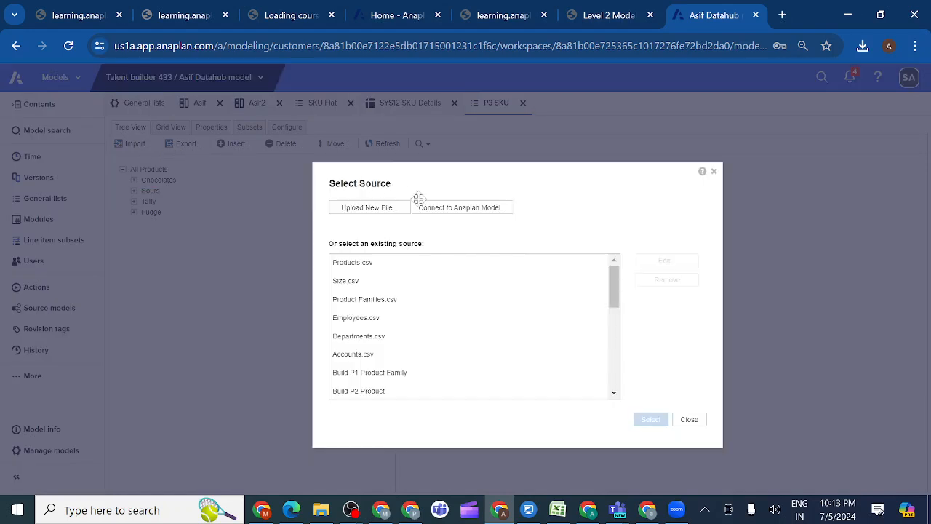
left_click(454, 209)
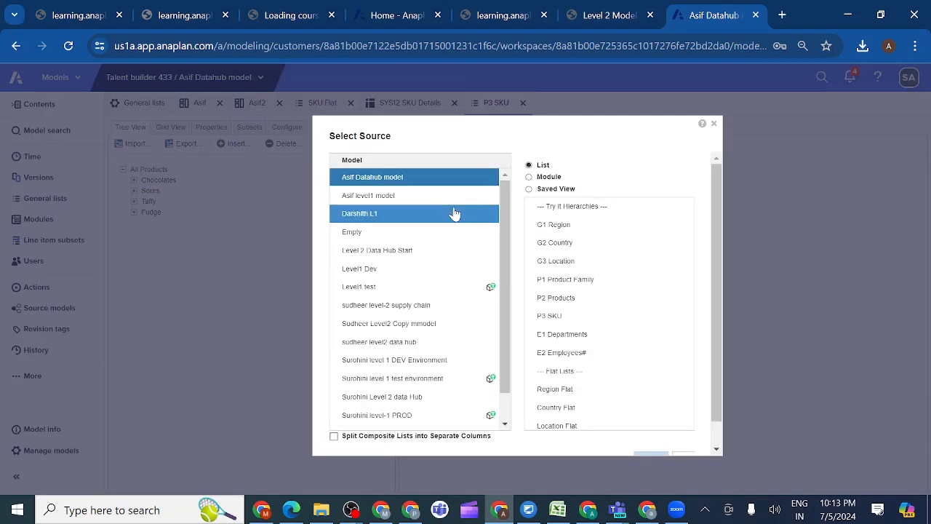
left_click(530, 189)
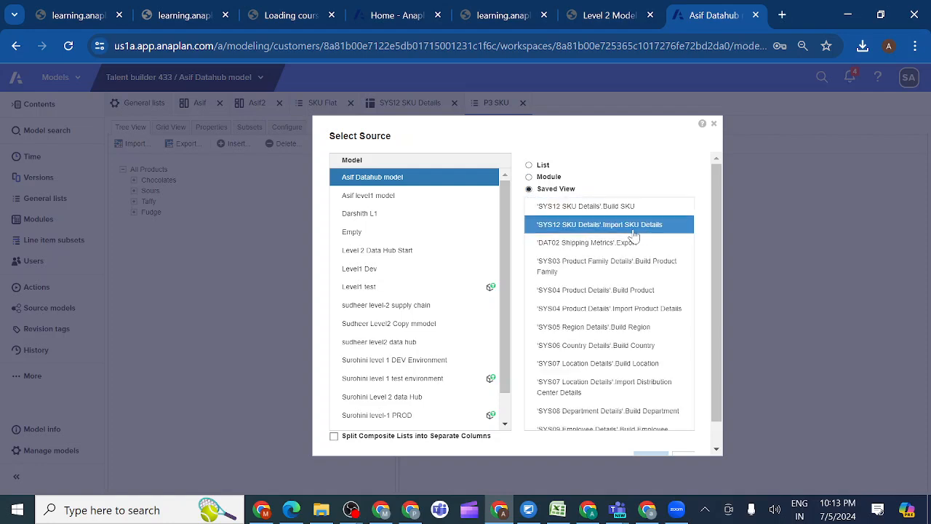
left_click(582, 208)
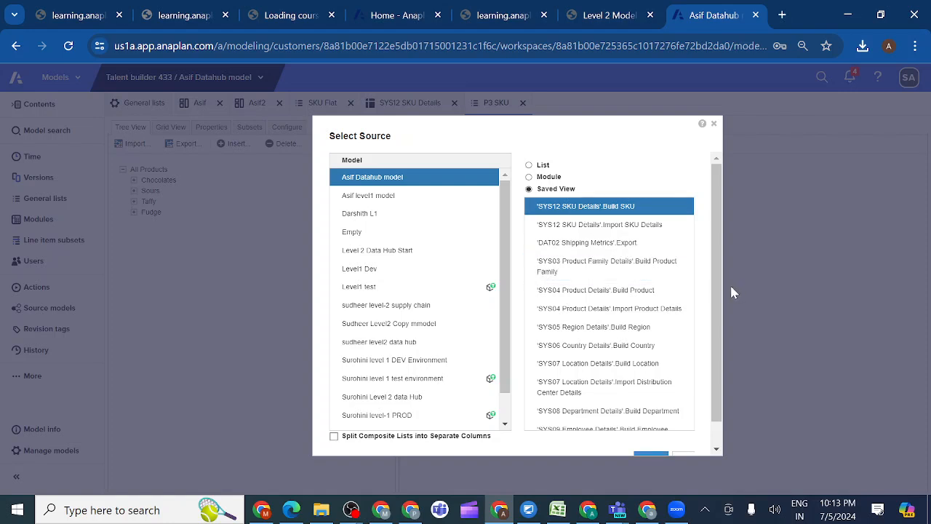
left_click_drag(716, 290, 721, 315)
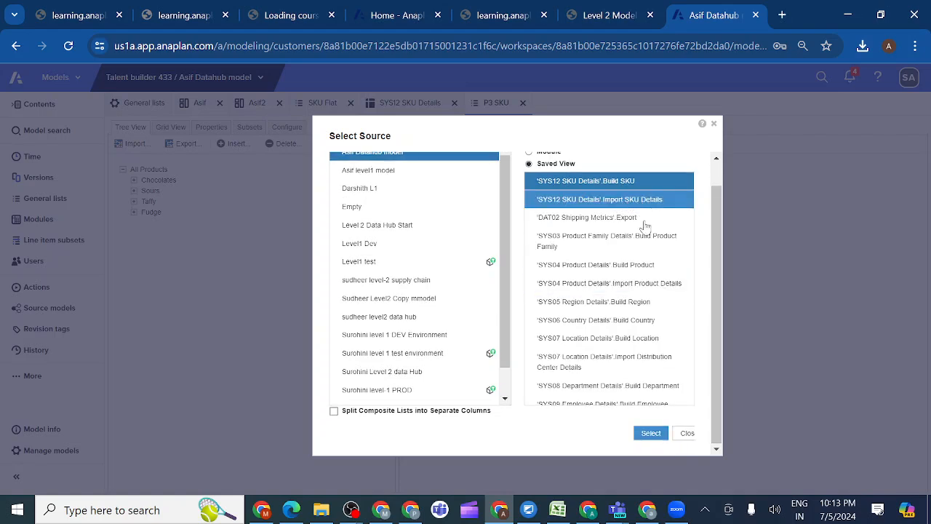
left_click(650, 433)
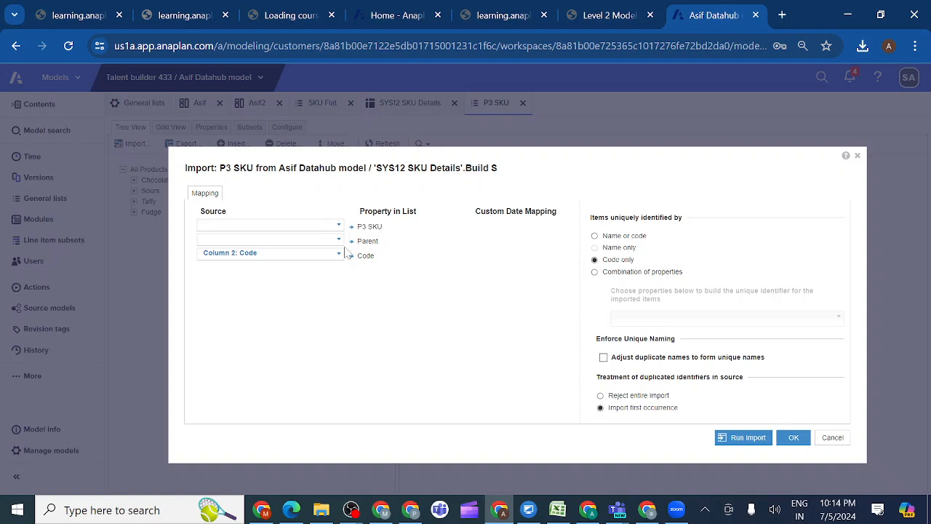
Map the import's SKU Flat column to P3 SKU and its Product column to Parent
left_click(339, 228)
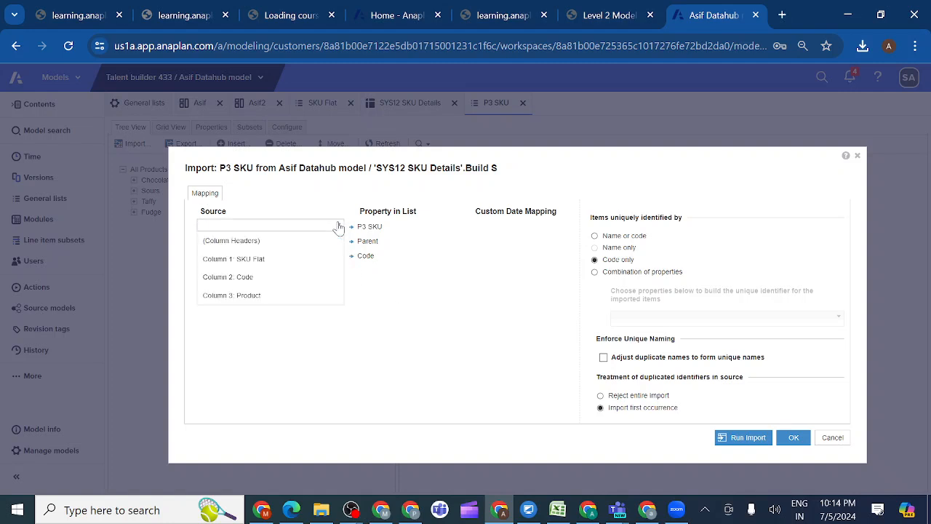
left_click(285, 260)
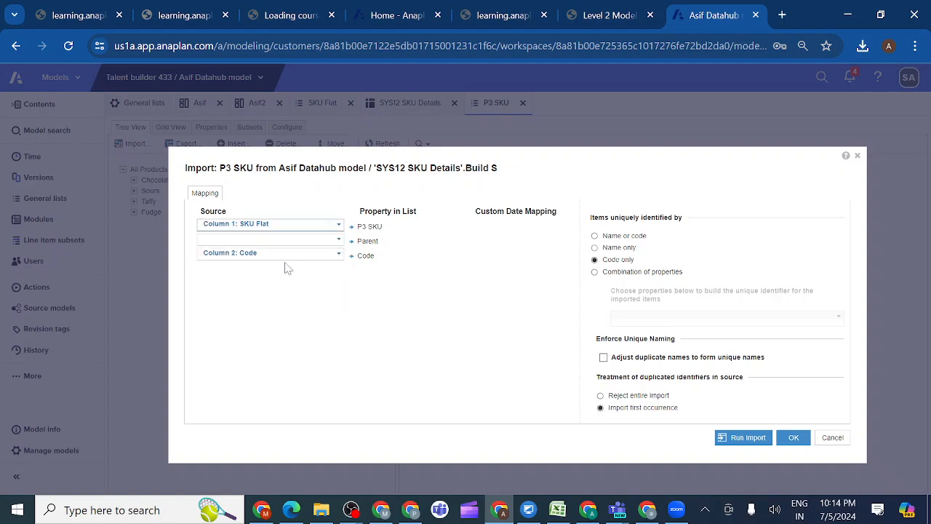
left_click(338, 241)
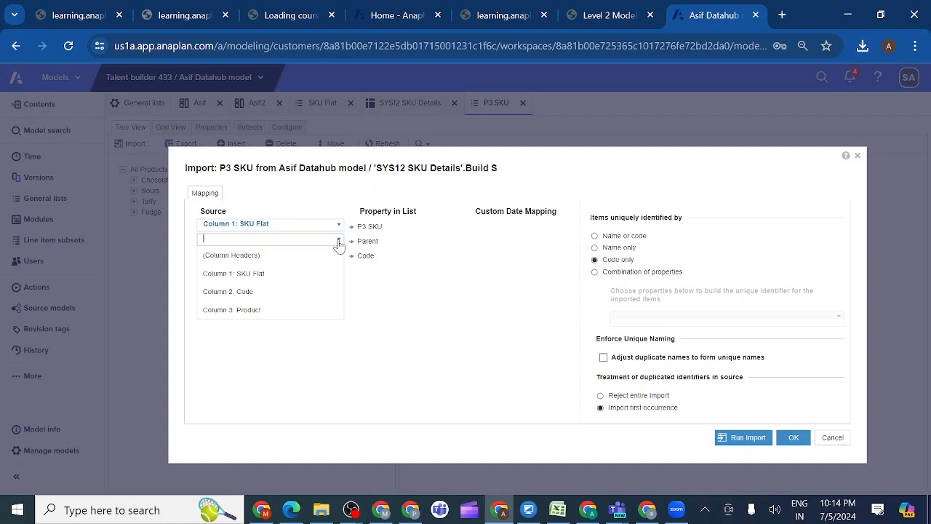
left_click(279, 313)
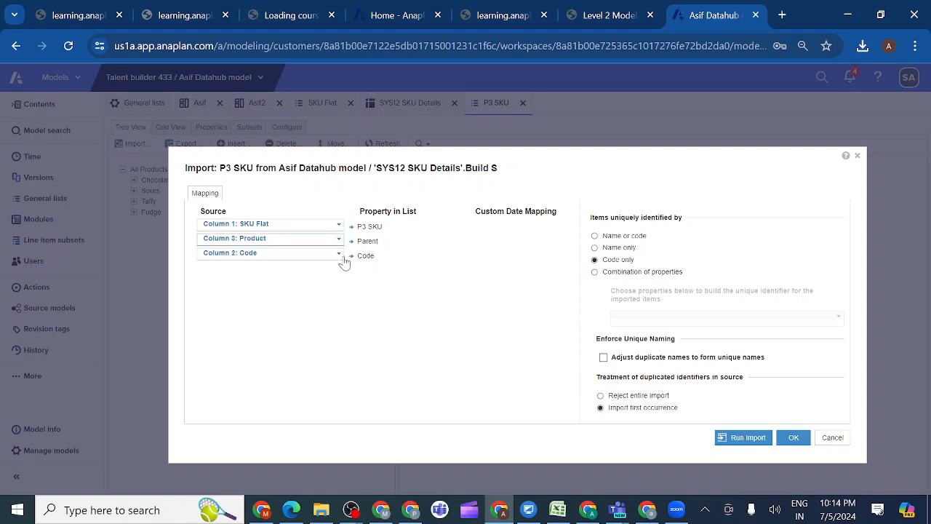
Identify items by name or code, run the import, and show the P3 SKU list as a grid
left_click(595, 236)
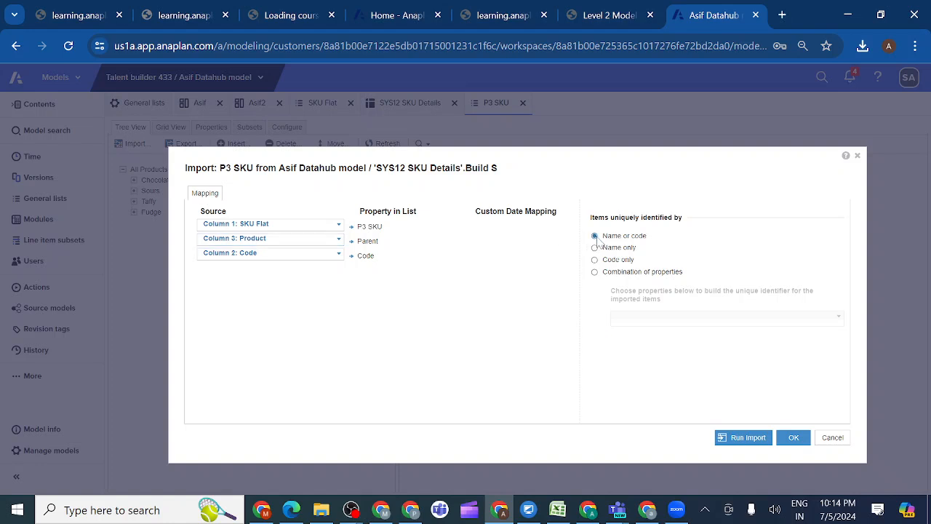
left_click(748, 438)
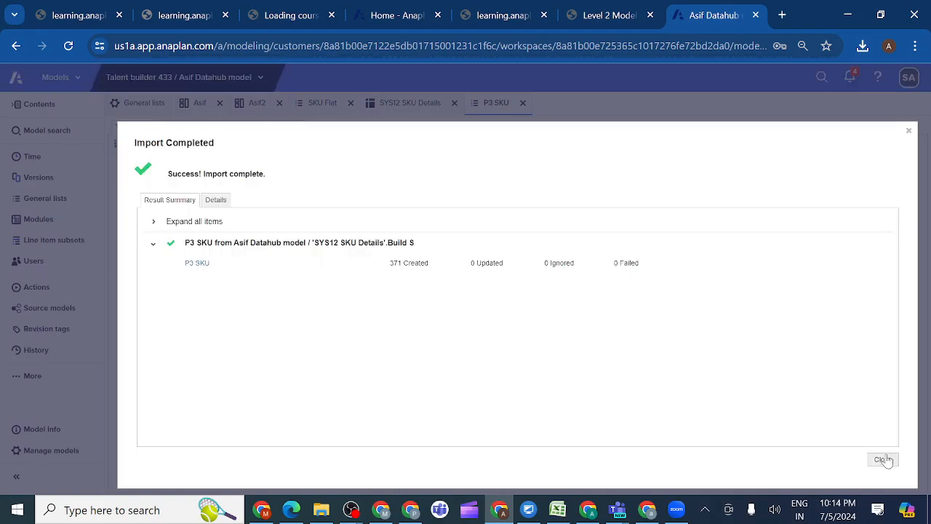
left_click(883, 459)
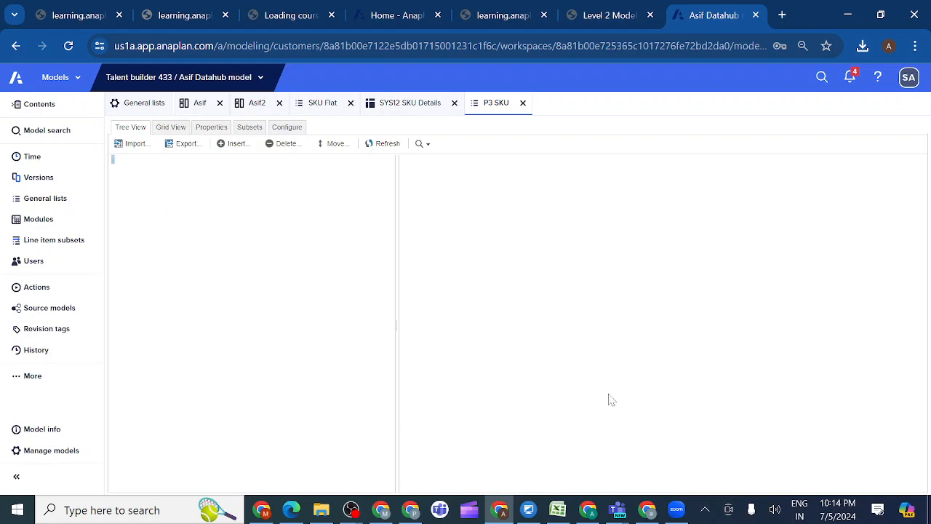
left_click(171, 128)
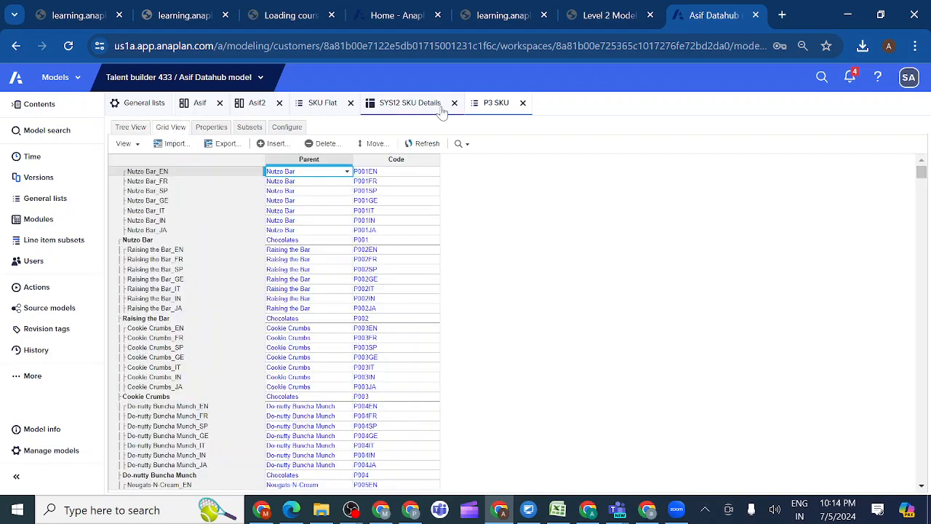
Mark activities 1.4.5.1 P3 SKU list and 1.4.5.2 Import from Saved View as completed in the lesson
left_click(612, 16)
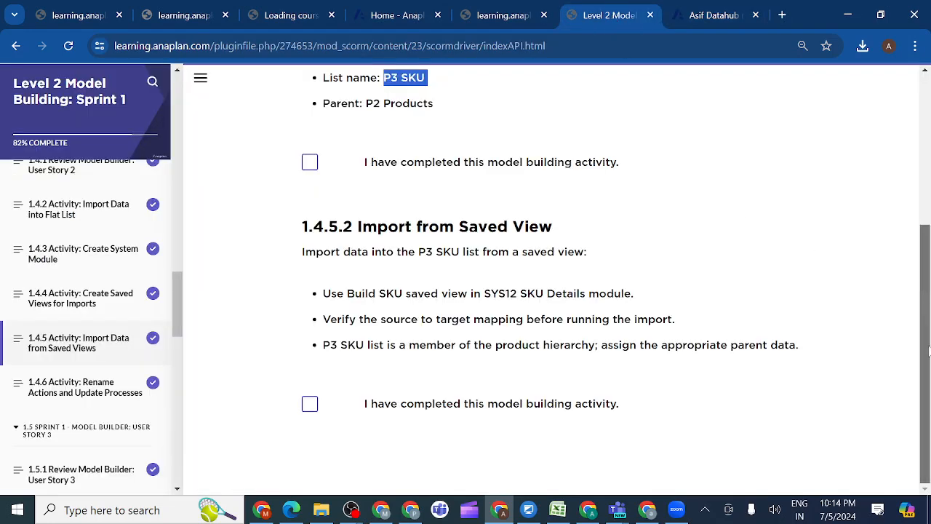
left_click(310, 167)
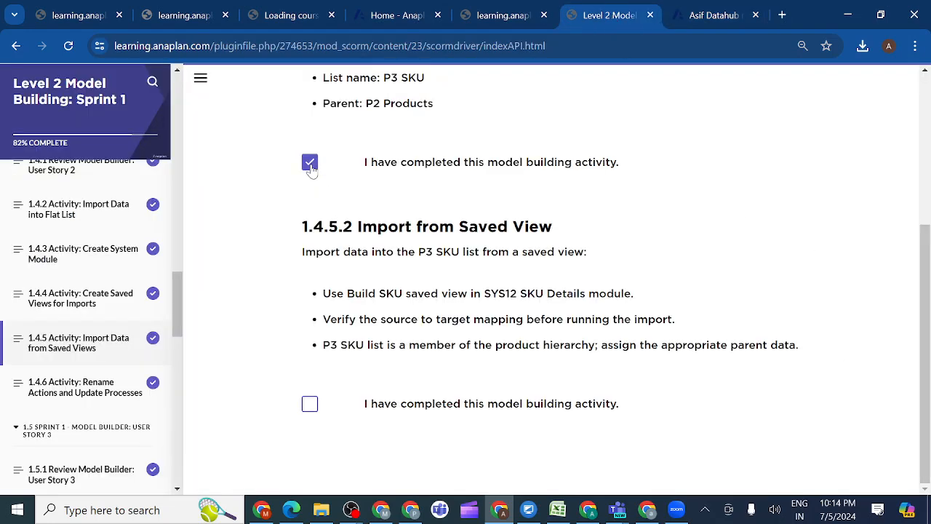
left_click(308, 405)
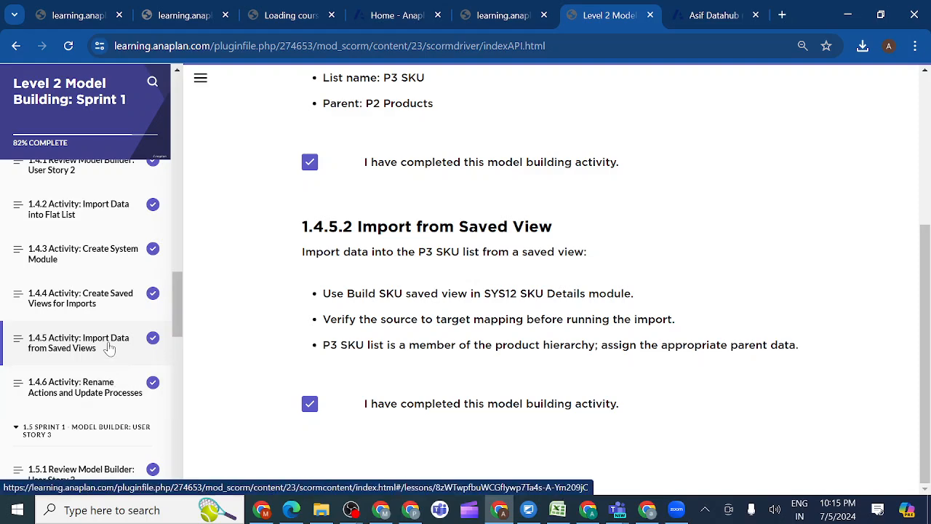
Open lesson 1.4.6 Rename Actions and Update Processes, and review its instructions and the example action names for each process
left_click(102, 391)
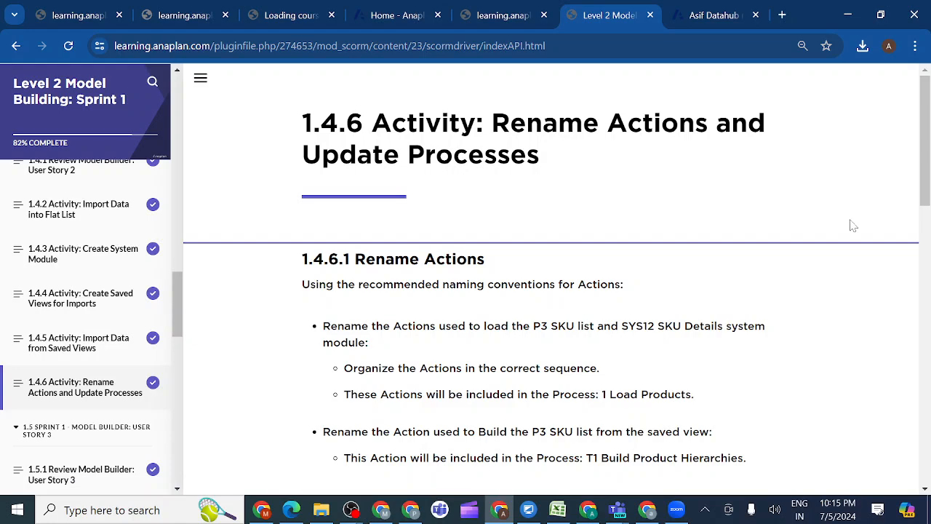
left_click_drag(924, 192, 924, 413)
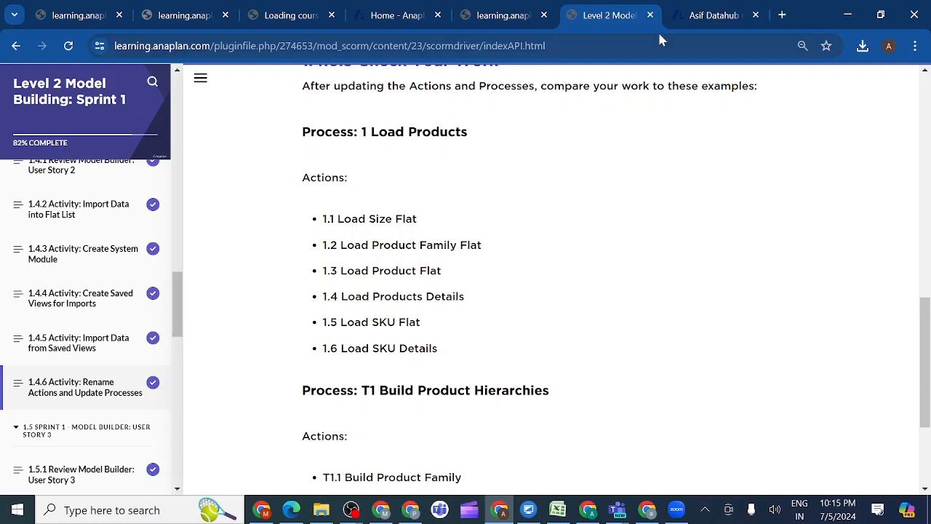
Switch to the Data Hub model's Actions list and look up the imports for SKU Flat, SYS12 SKU Details and P3 SKU
left_click(706, 14)
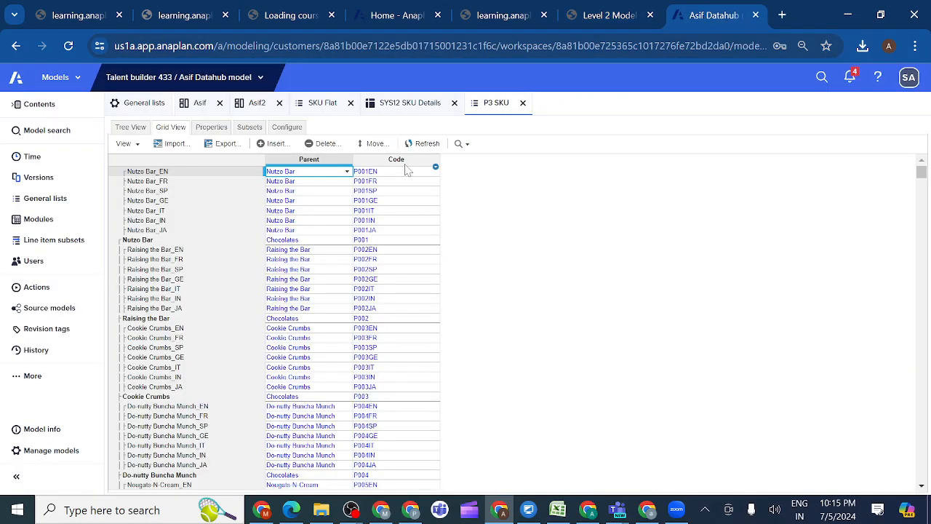
left_click(37, 287)
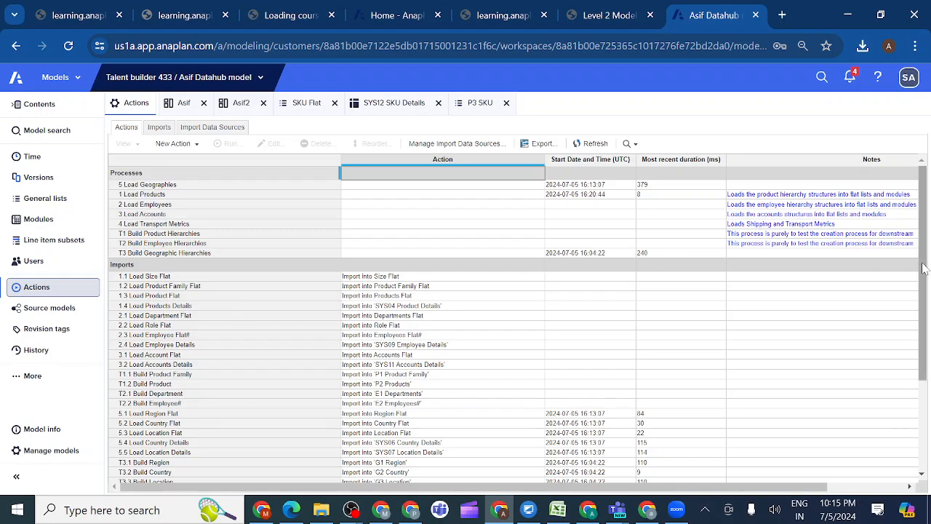
left_click_drag(923, 269, 928, 424)
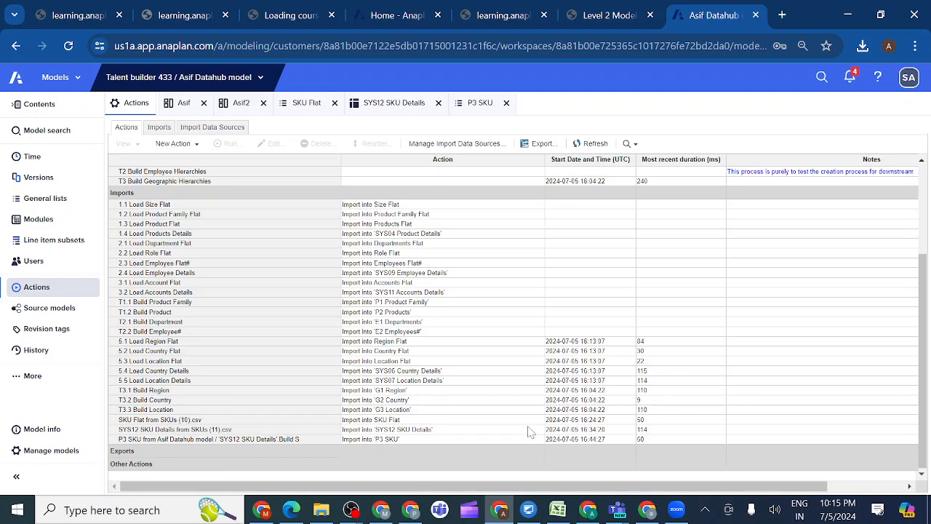
left_click(386, 422)
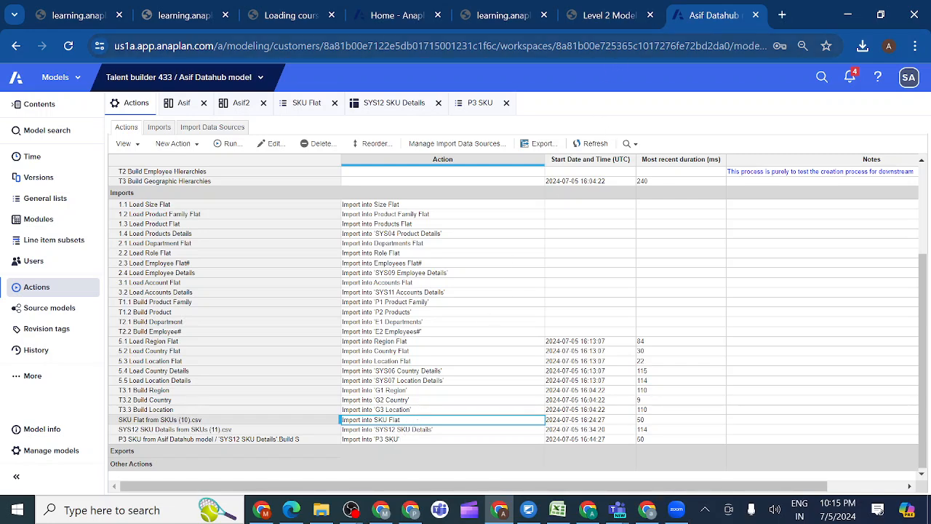
Return to the lesson and review the 1.4.6.1 Rename Actions instructions and the 1.4.5 Import Data from Saved Views activity
left_click(611, 16)
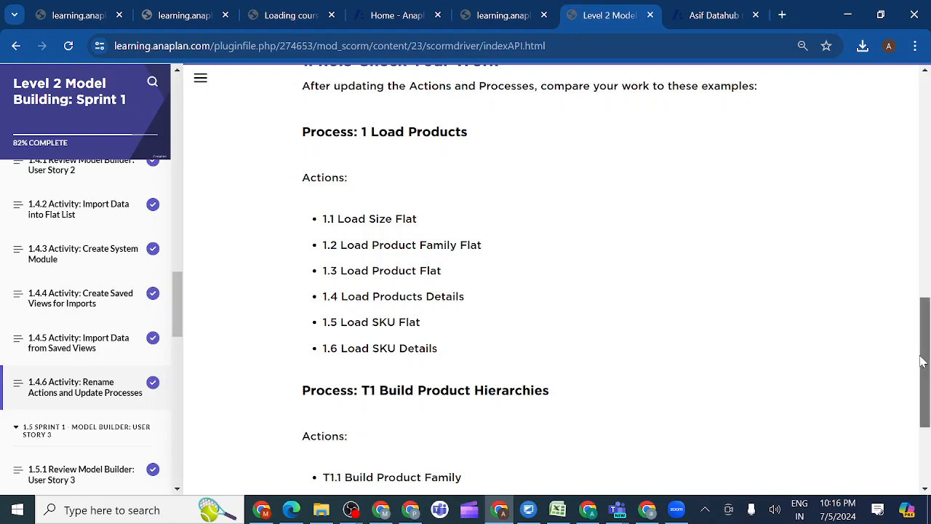
left_click_drag(922, 361, 872, 130)
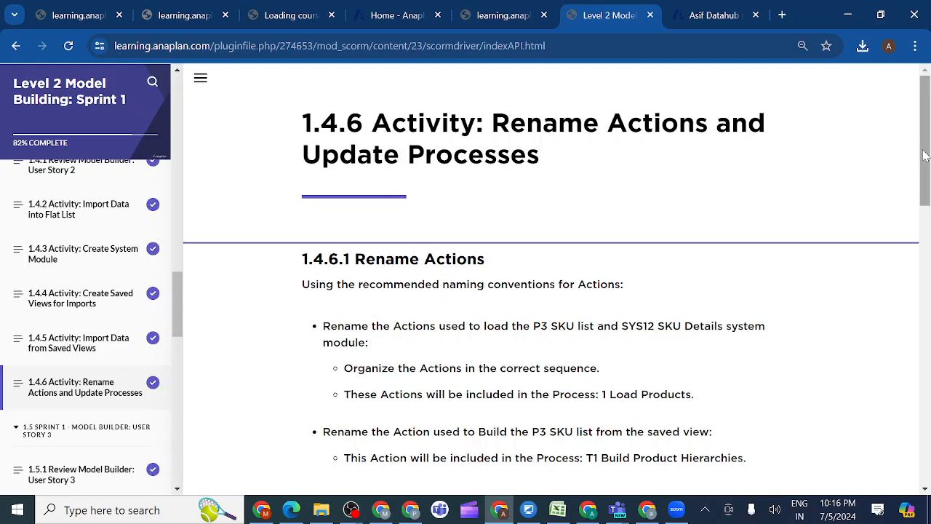
left_click_drag(925, 155, 912, 87)
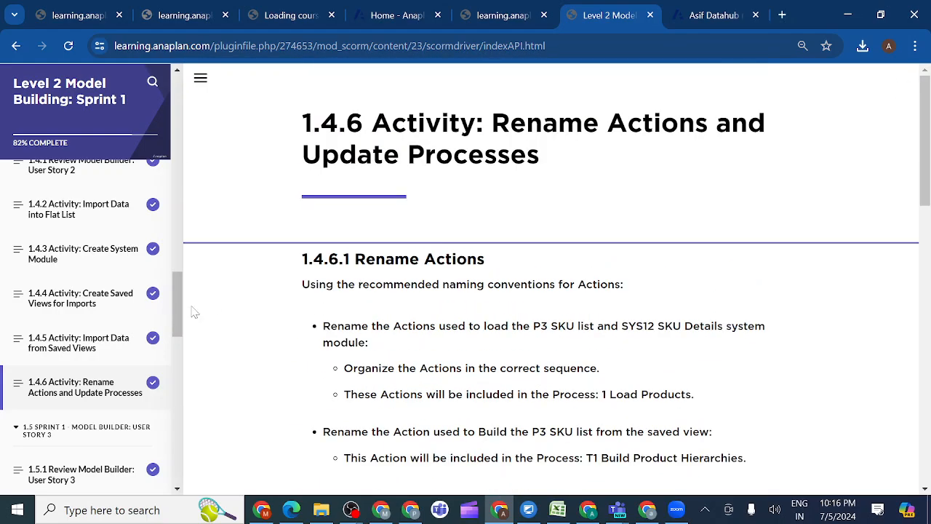
left_click(99, 349)
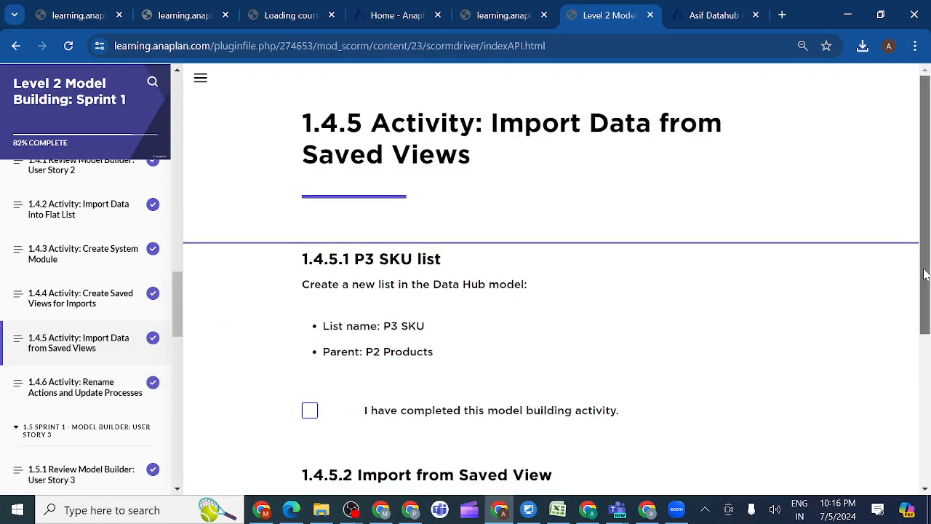
scroll(924, 270, "down", 1)
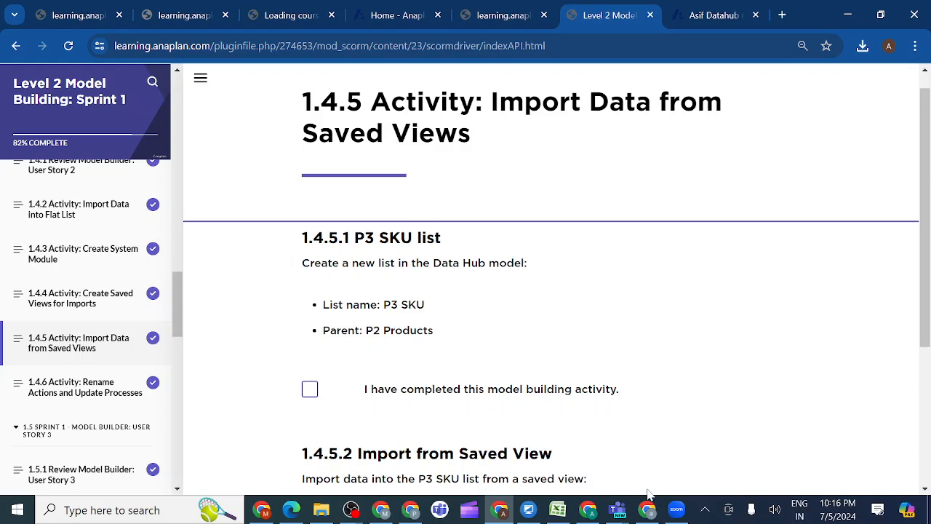
Stop sharing the screen in the Teams meeting, and switch to the OBS window that is recording
left_click(619, 513)
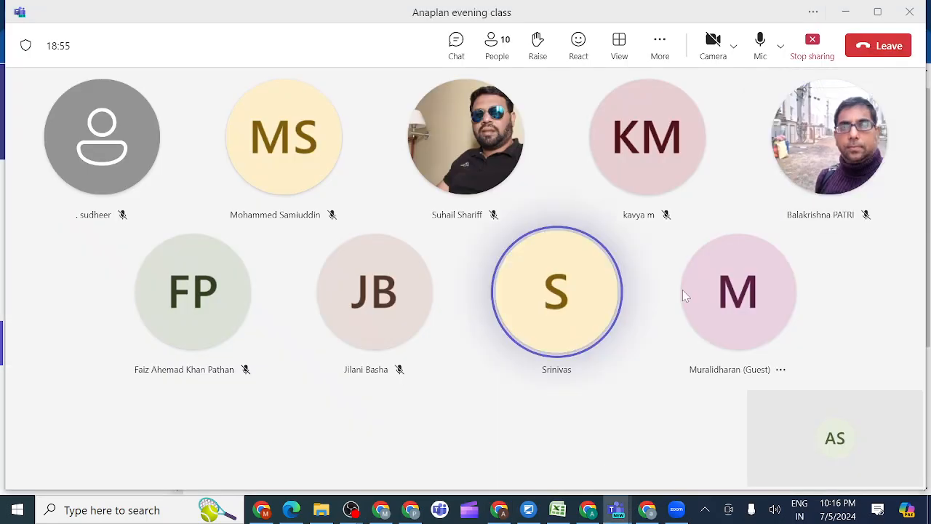
left_click(812, 45)
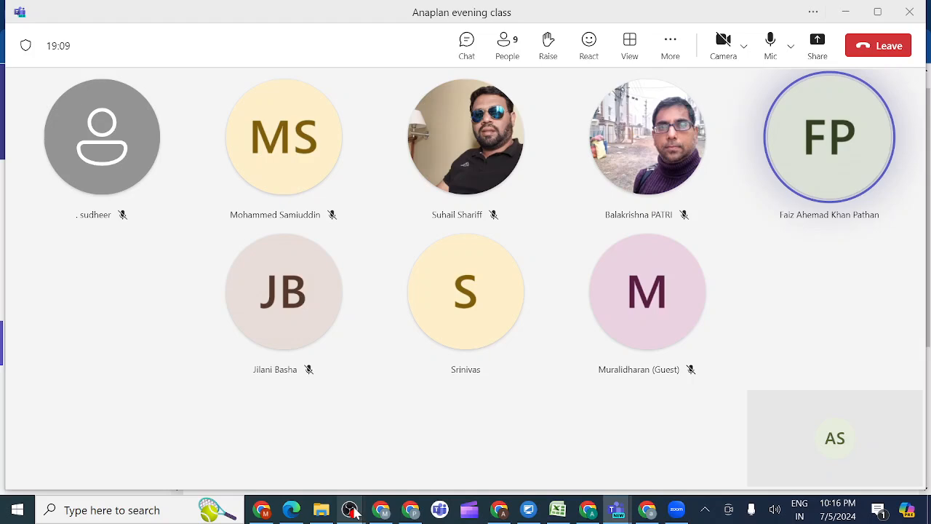
mouse_move(352, 511)
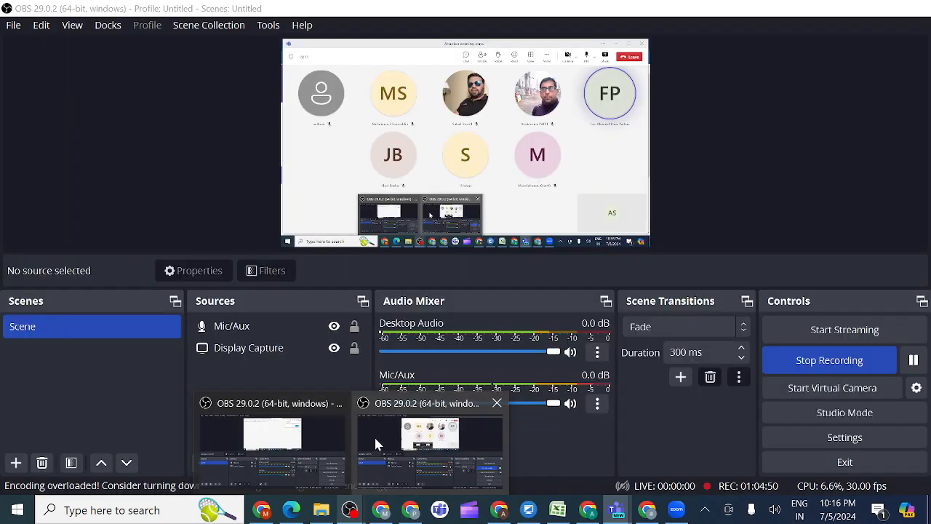
left_click(374, 435)
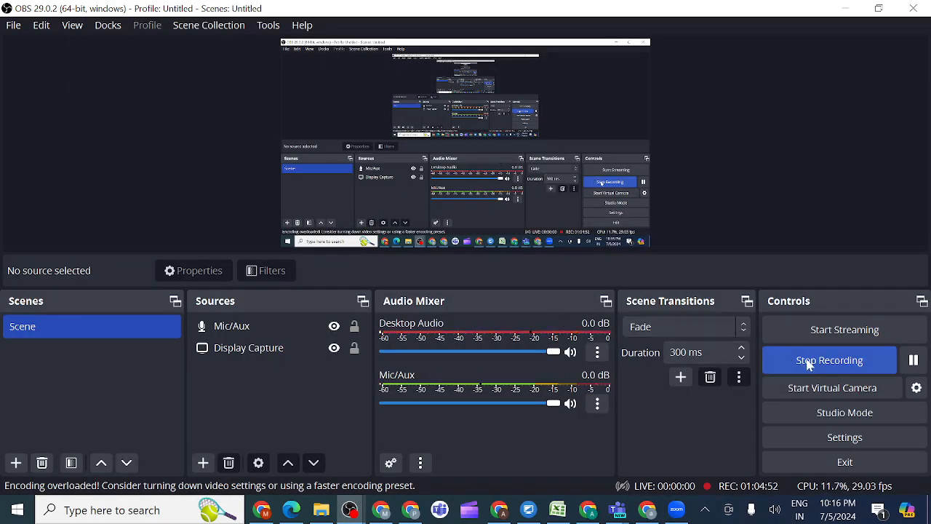